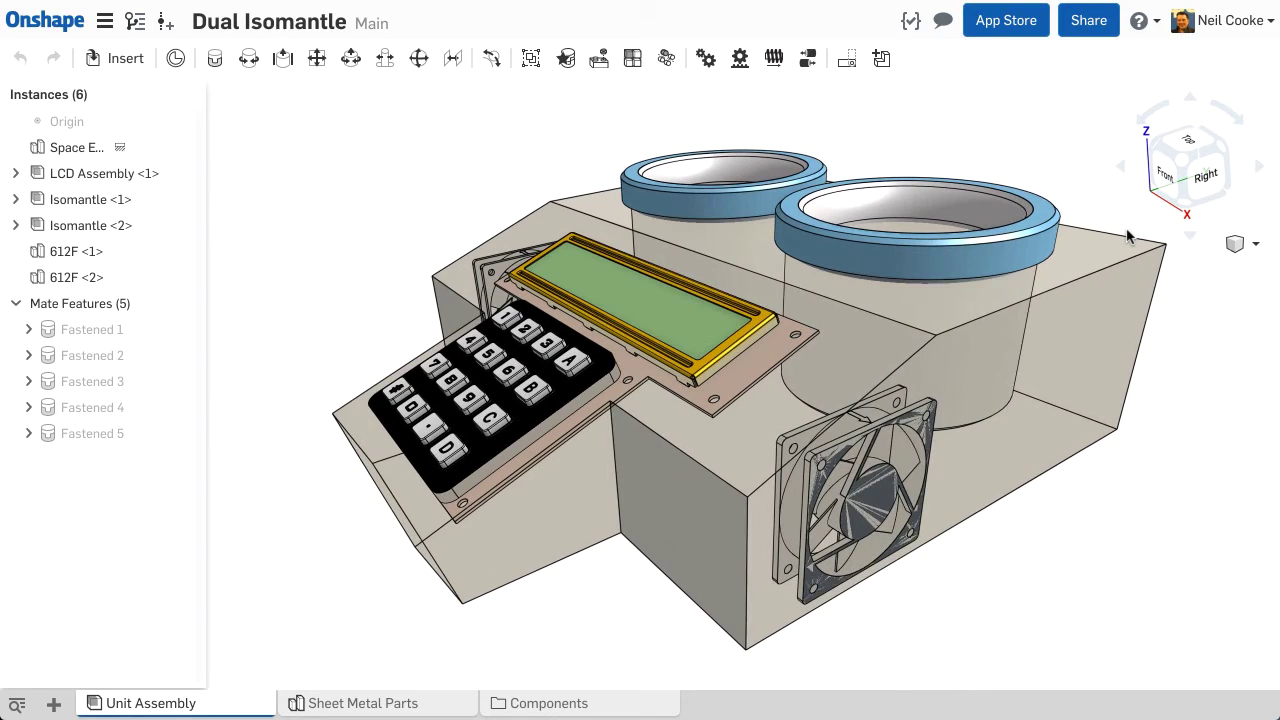
- Open the Space Envelope part in its Sheet Metal Parts studio and clear the selection
right_click(1098, 257)
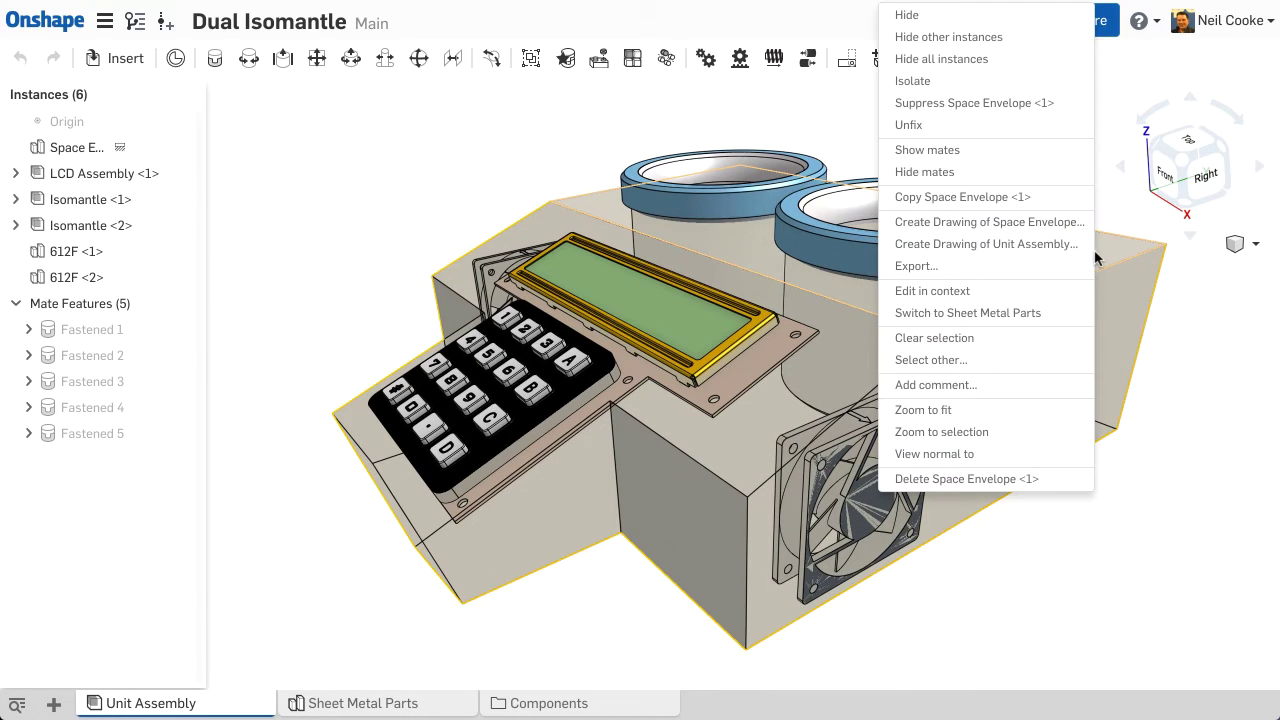
left_click(1069, 313)
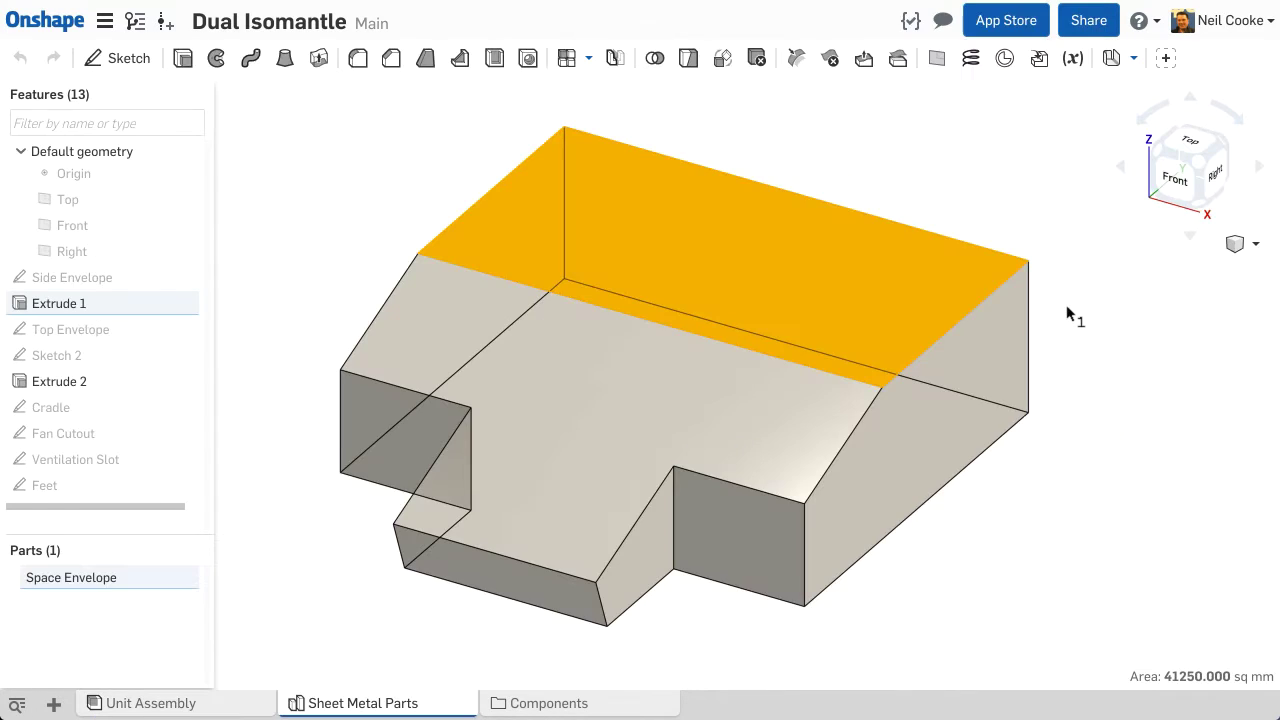
left_click(1067, 314)
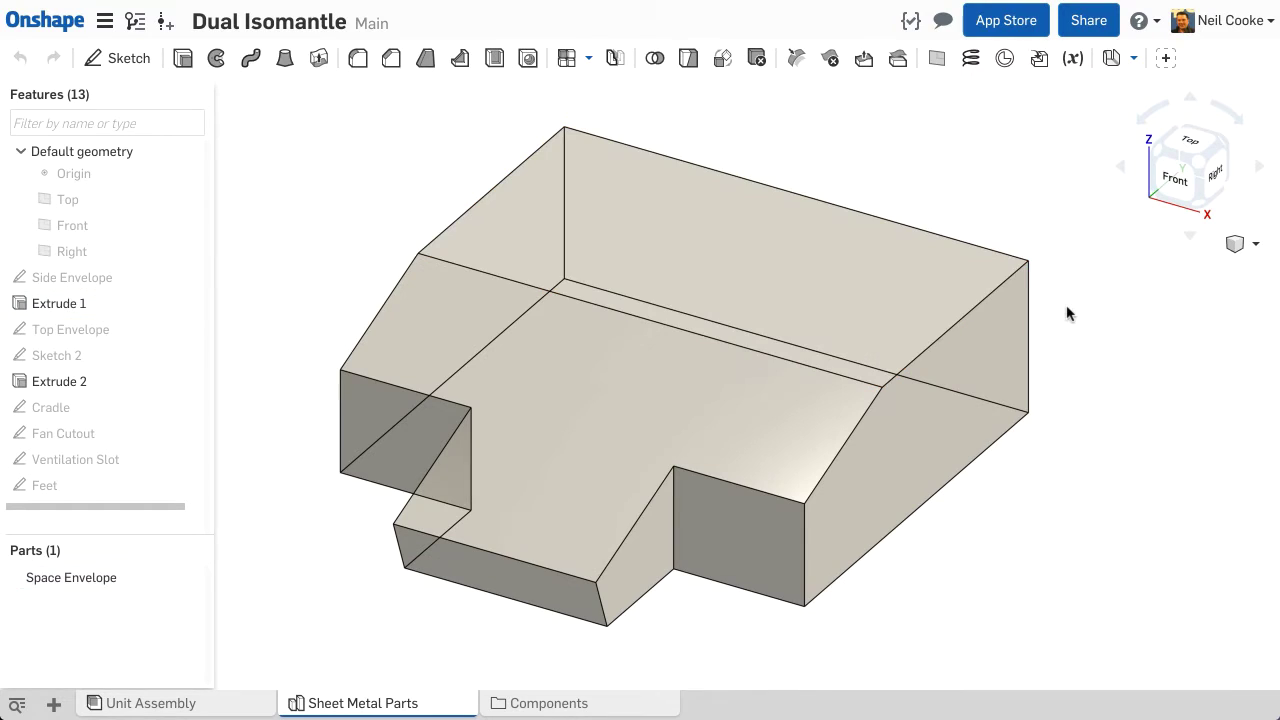
- Start a sheet metal model feature and name it Case
left_click(1139, 63)
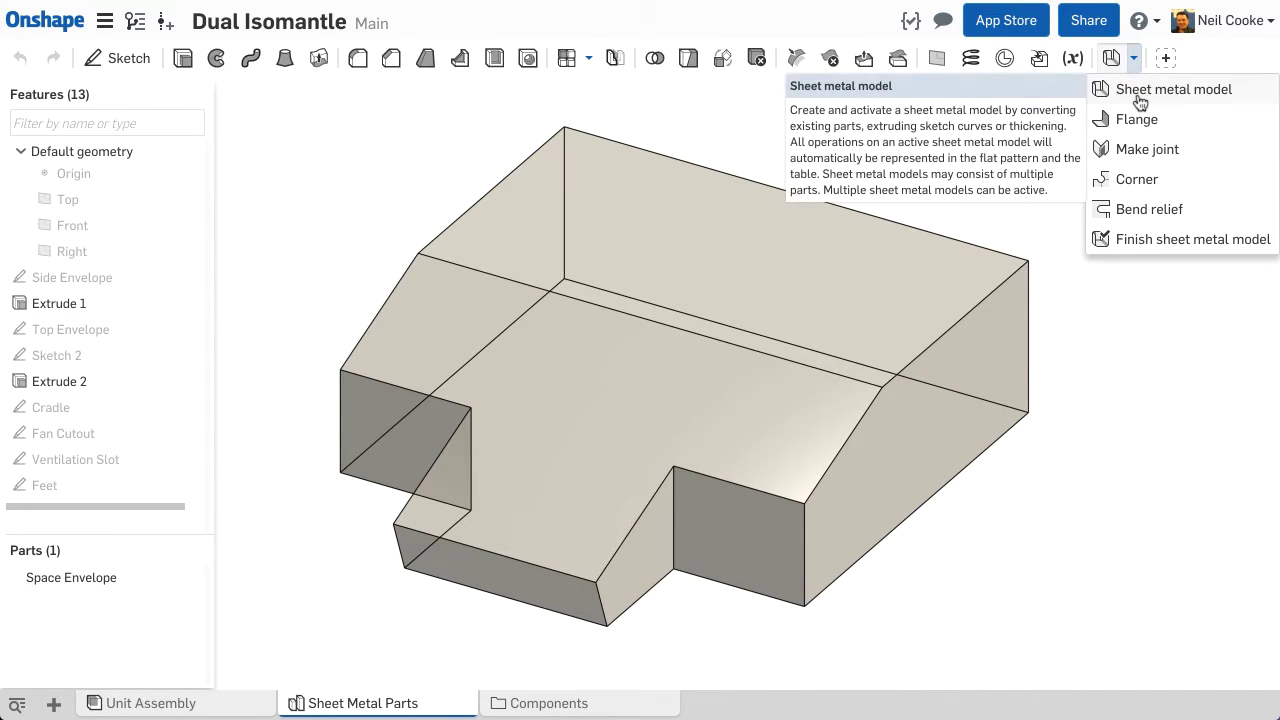
left_click(1137, 97)
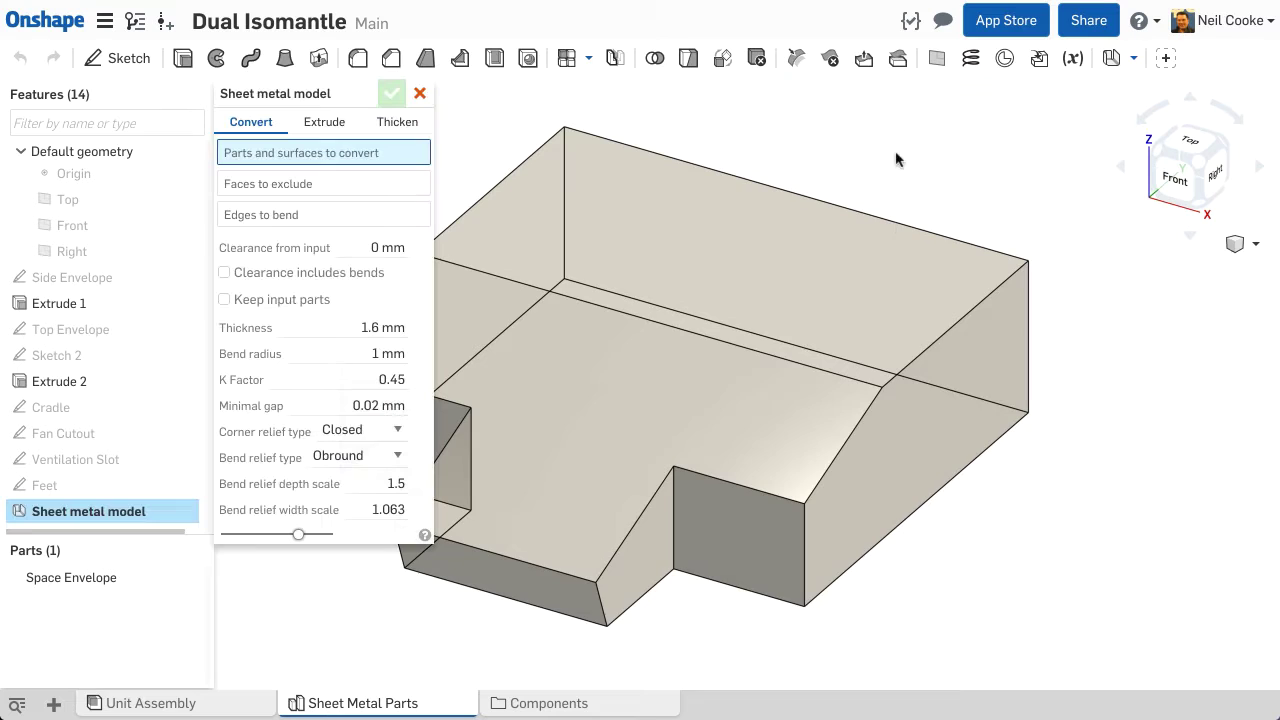
middle_click_drag(815, 172, 956, 164)
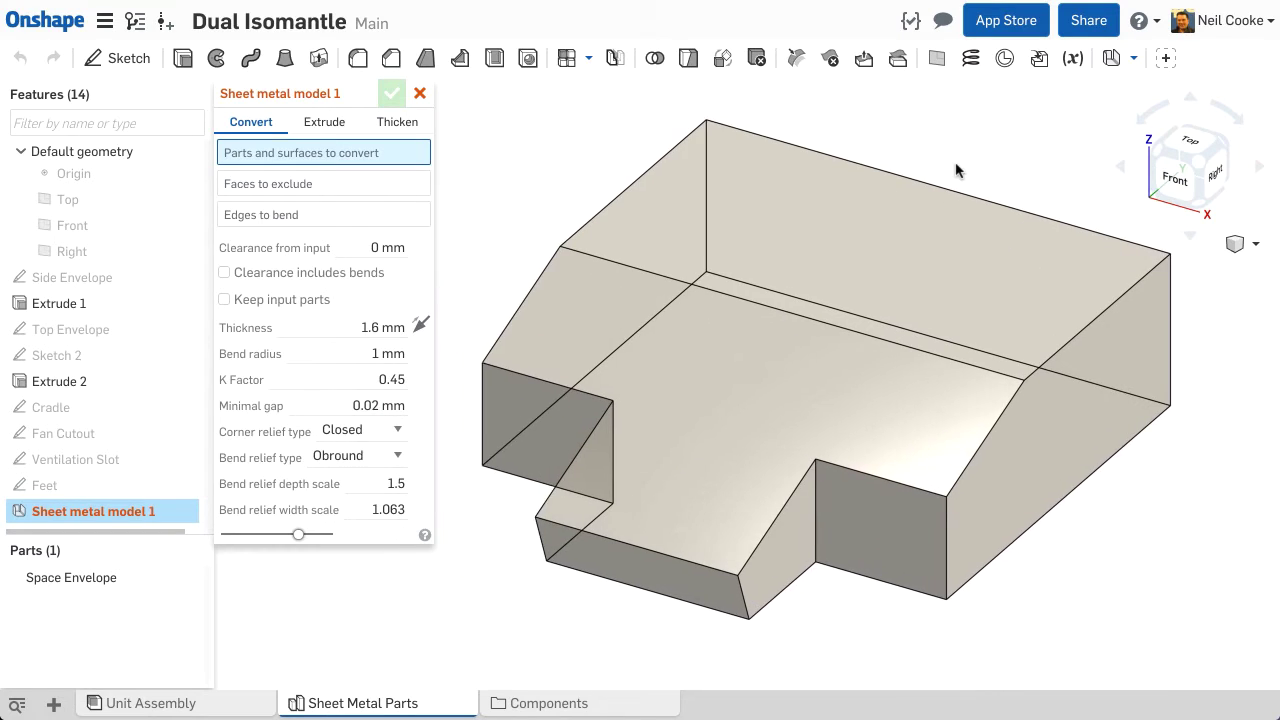
left_click(352, 94)
type("Case")
key("Return")
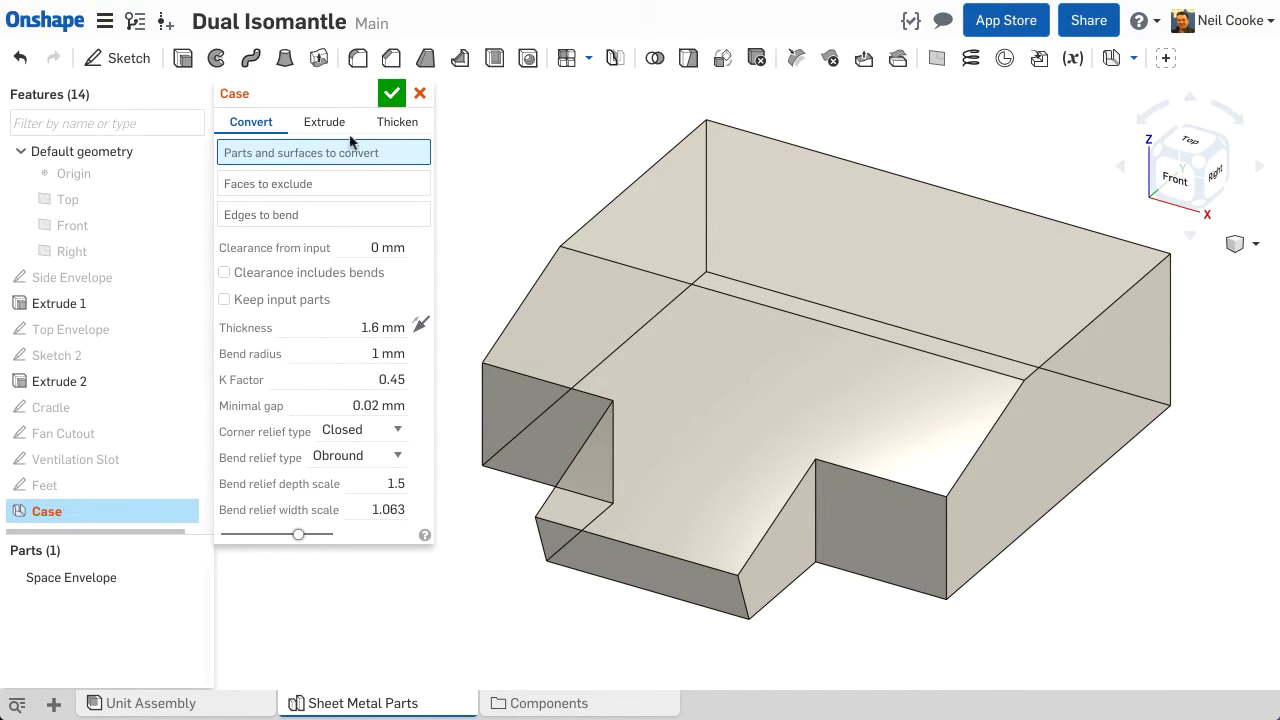
- Set the corner relief type to Round and the bend relief type to Obround for the Case feature
left_click(333, 327)
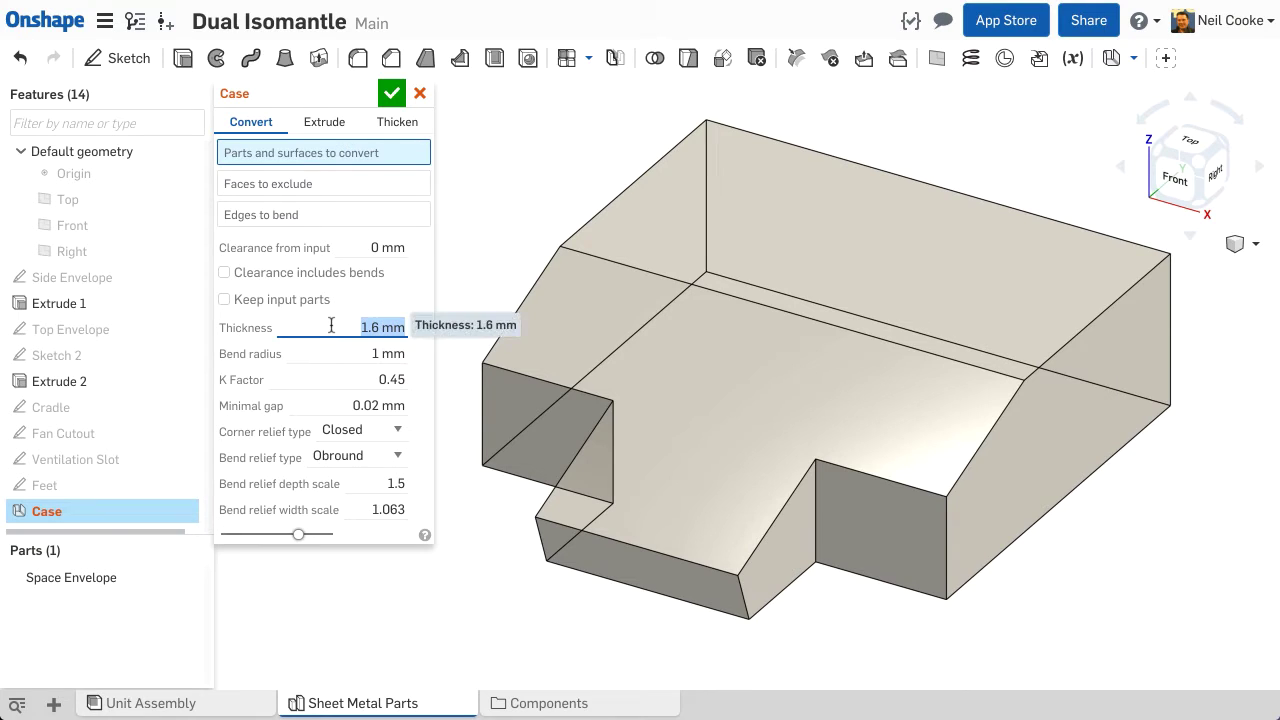
left_click(330, 352)
left_click(336, 379)
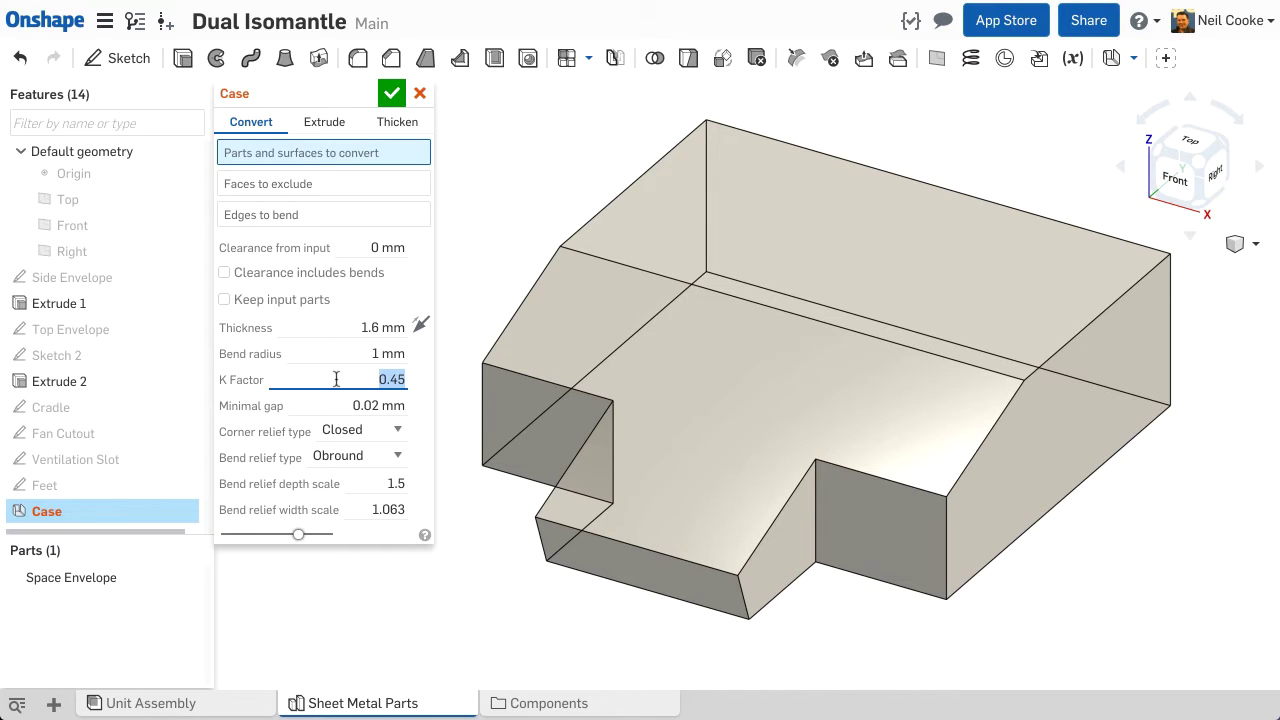
left_click(394, 427)
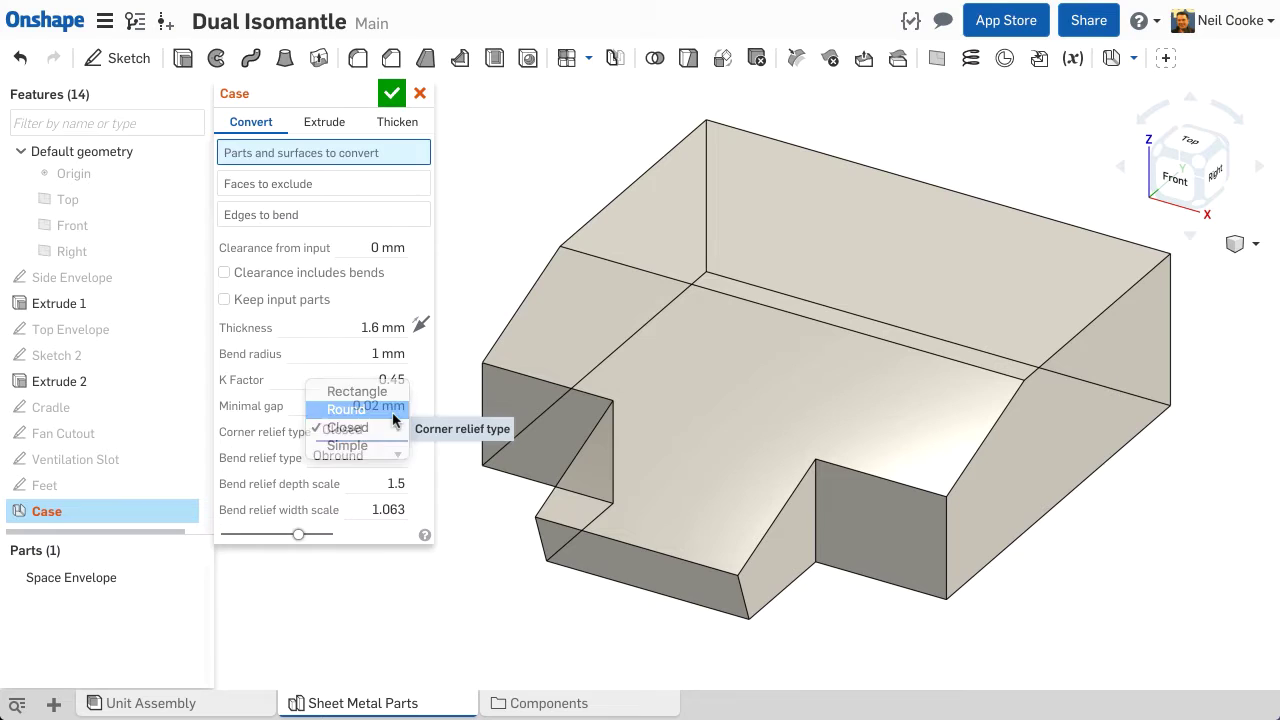
left_click(394, 419)
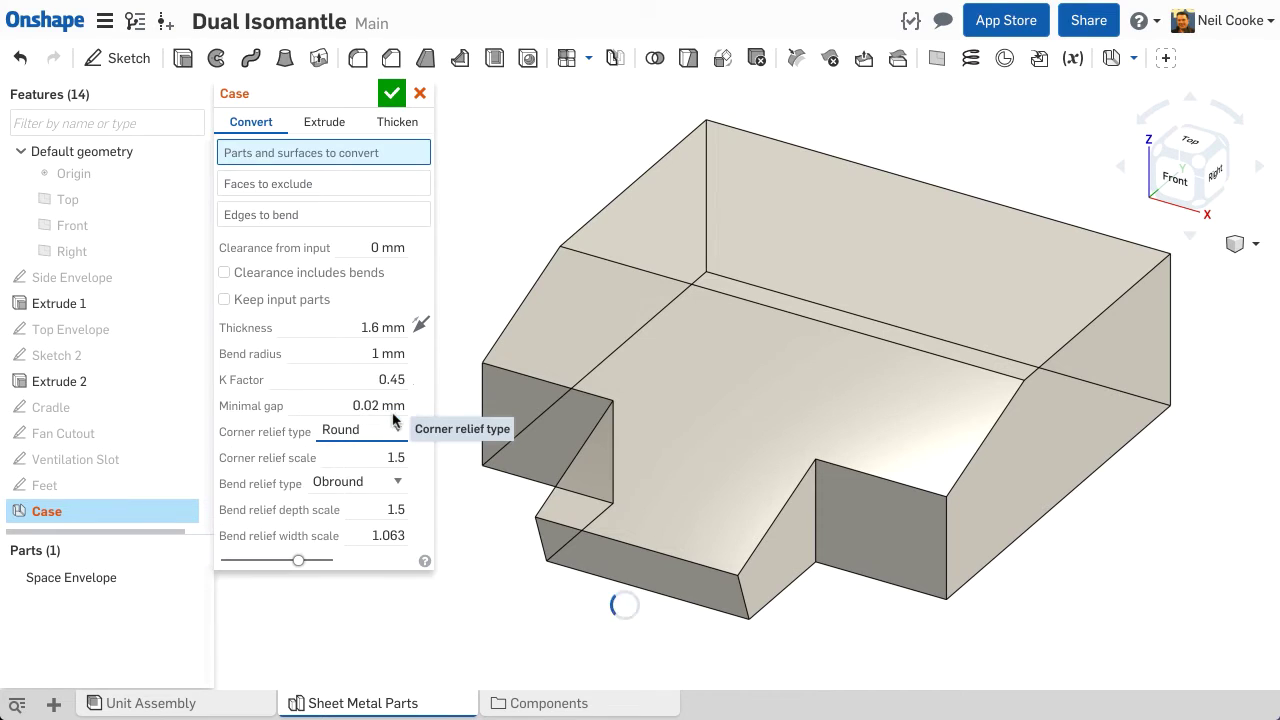
left_click(396, 483)
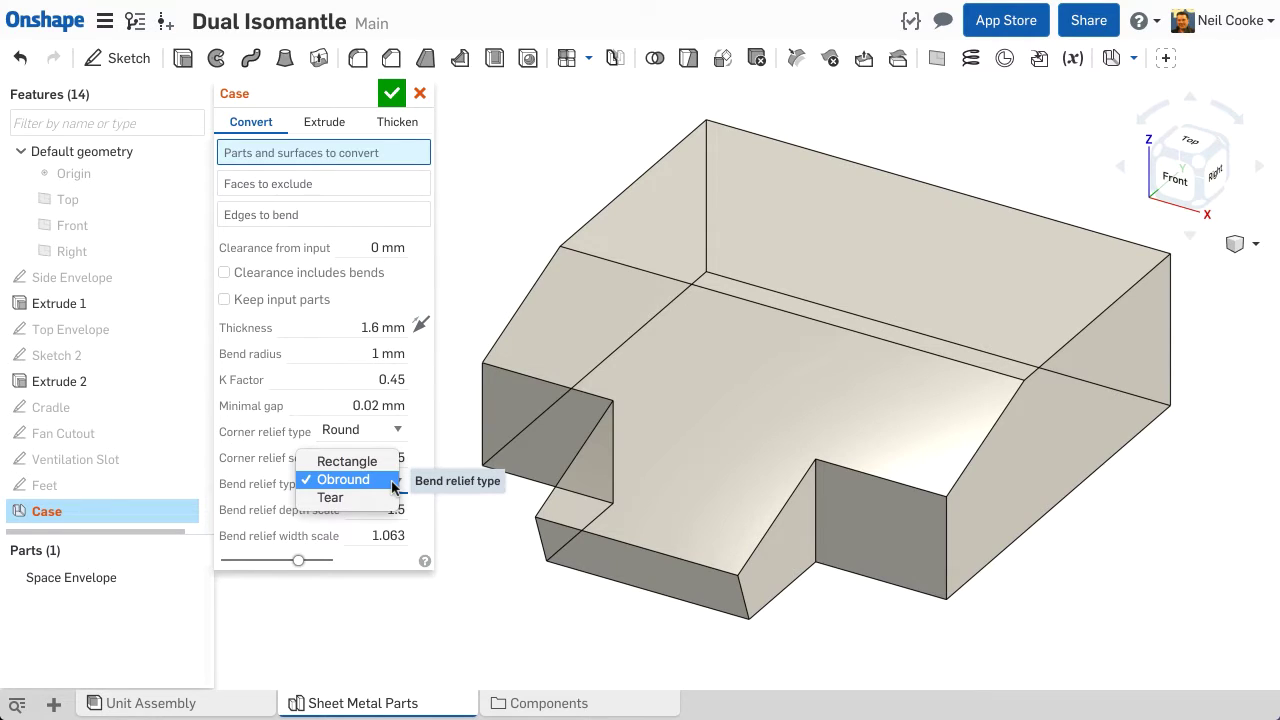
left_click(393, 485)
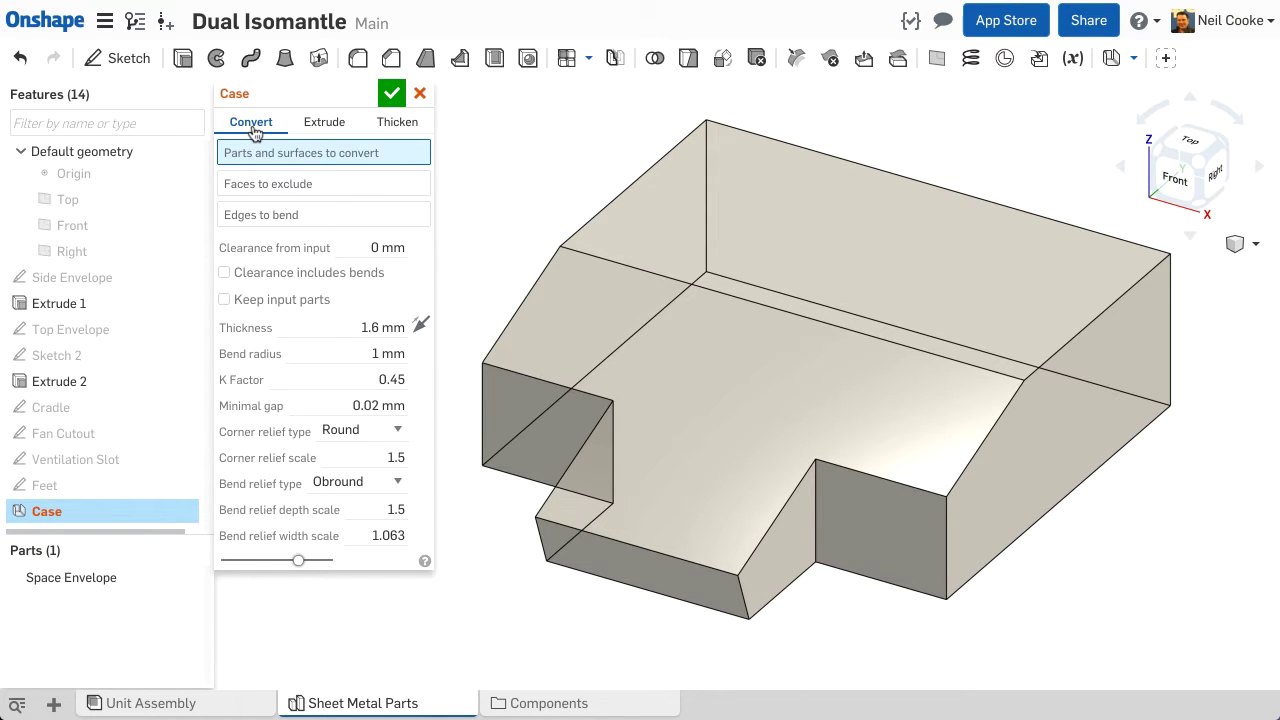
- Choose the Convert method and select the Space Envelope as the part to convert to sheet metal
left_click(324, 133)
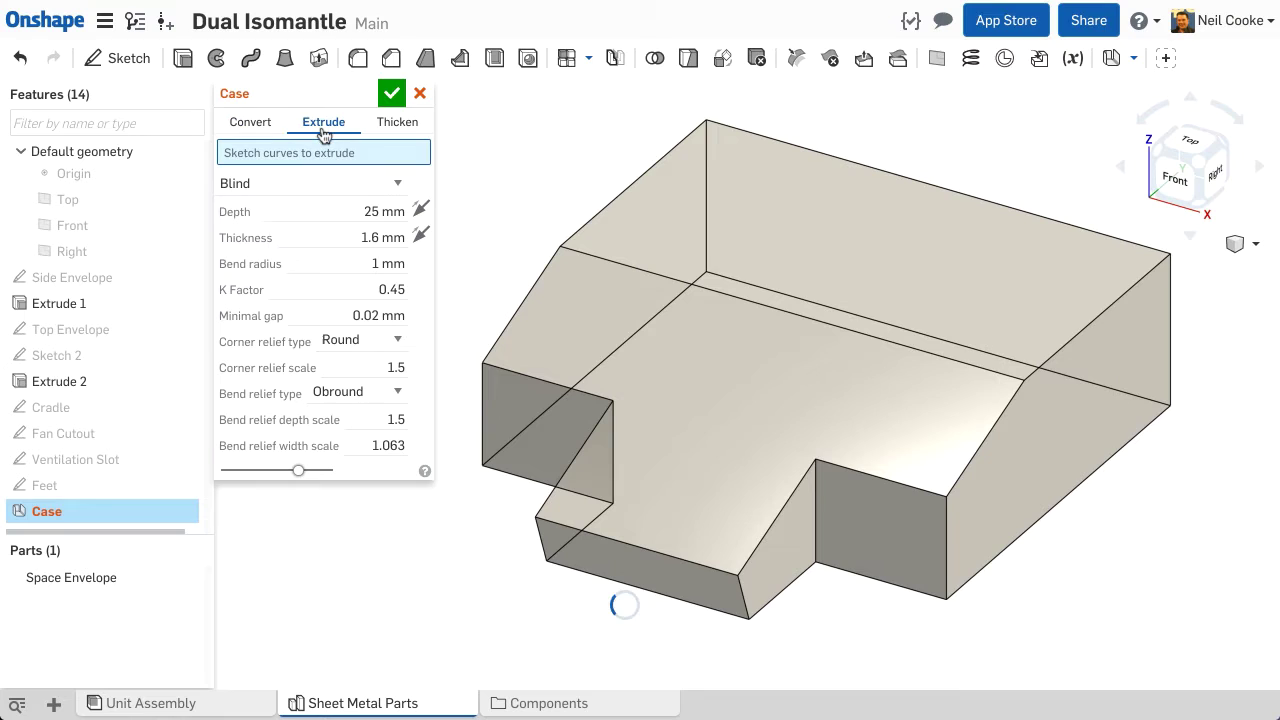
left_click(388, 129)
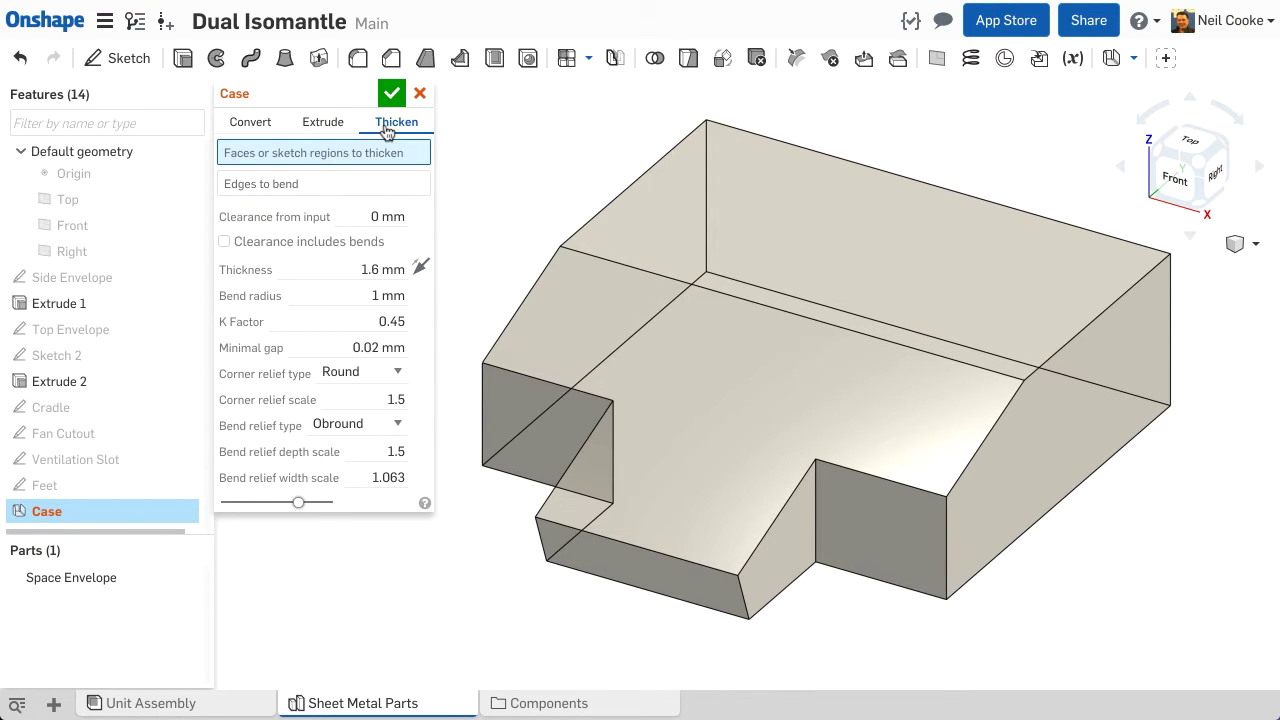
left_click(266, 128)
left_click(628, 218)
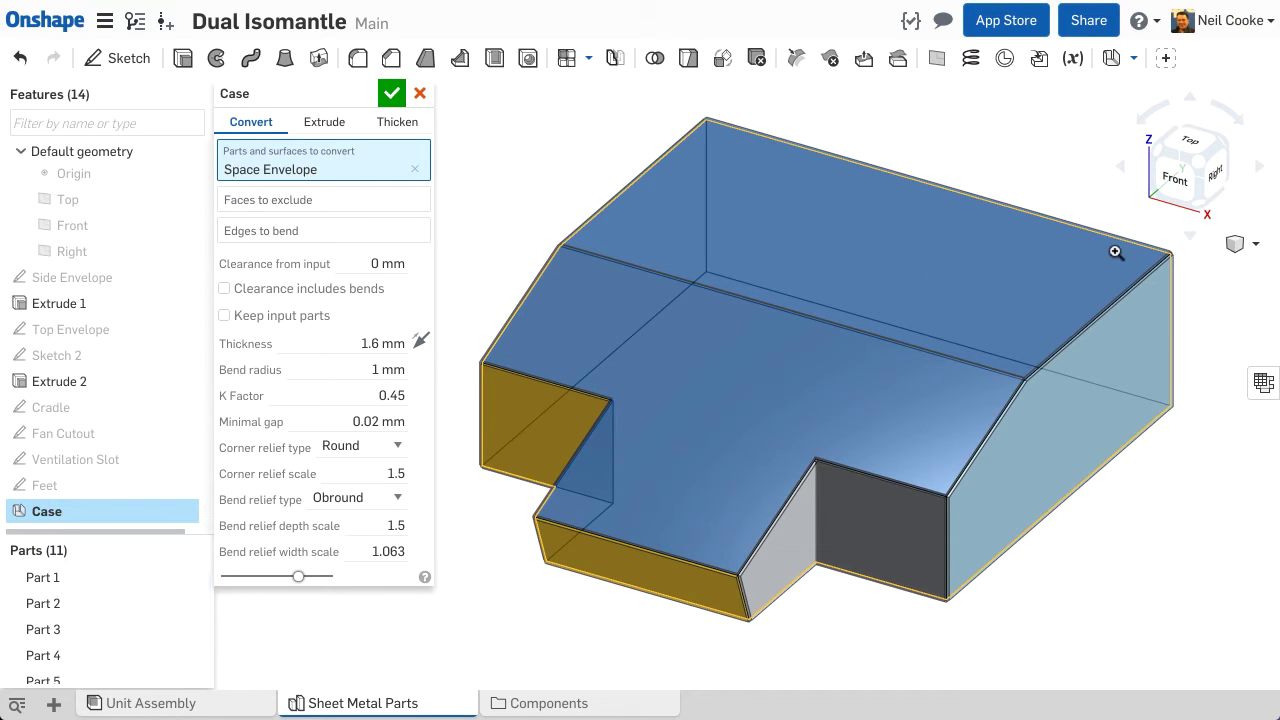
key("w")
left_click_drag(1153, 242, 1178, 272)
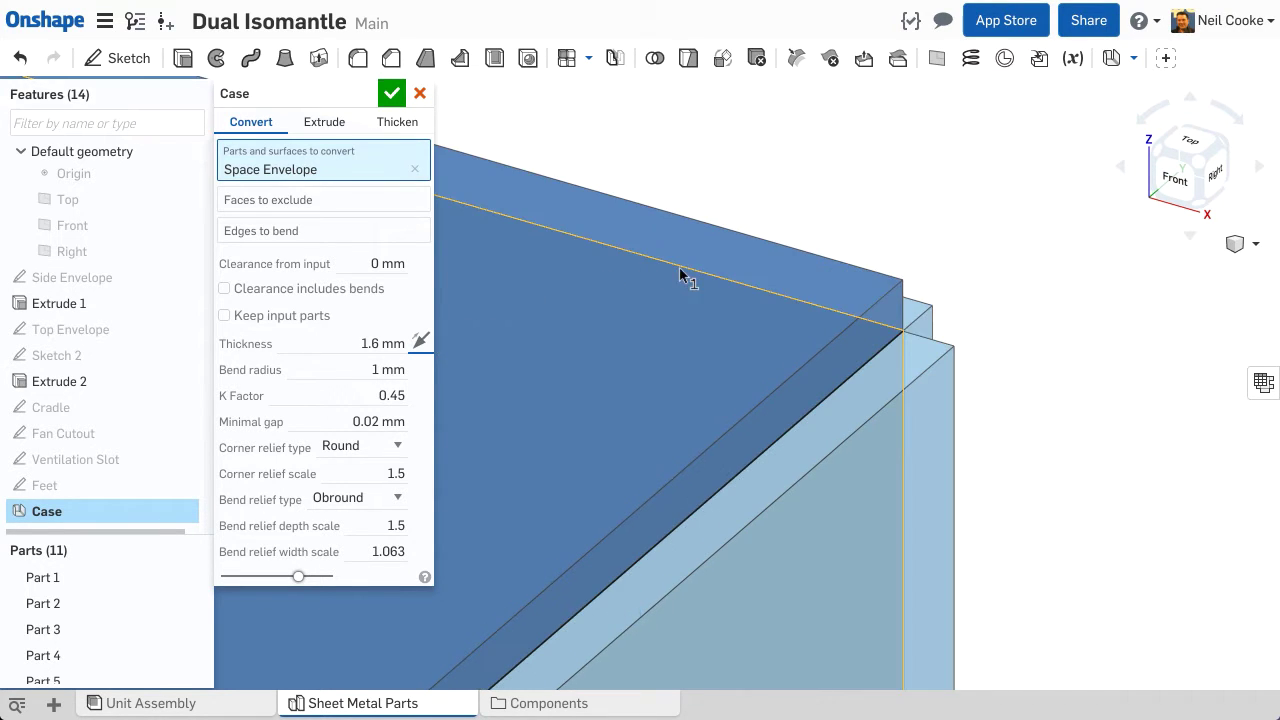
key("f")
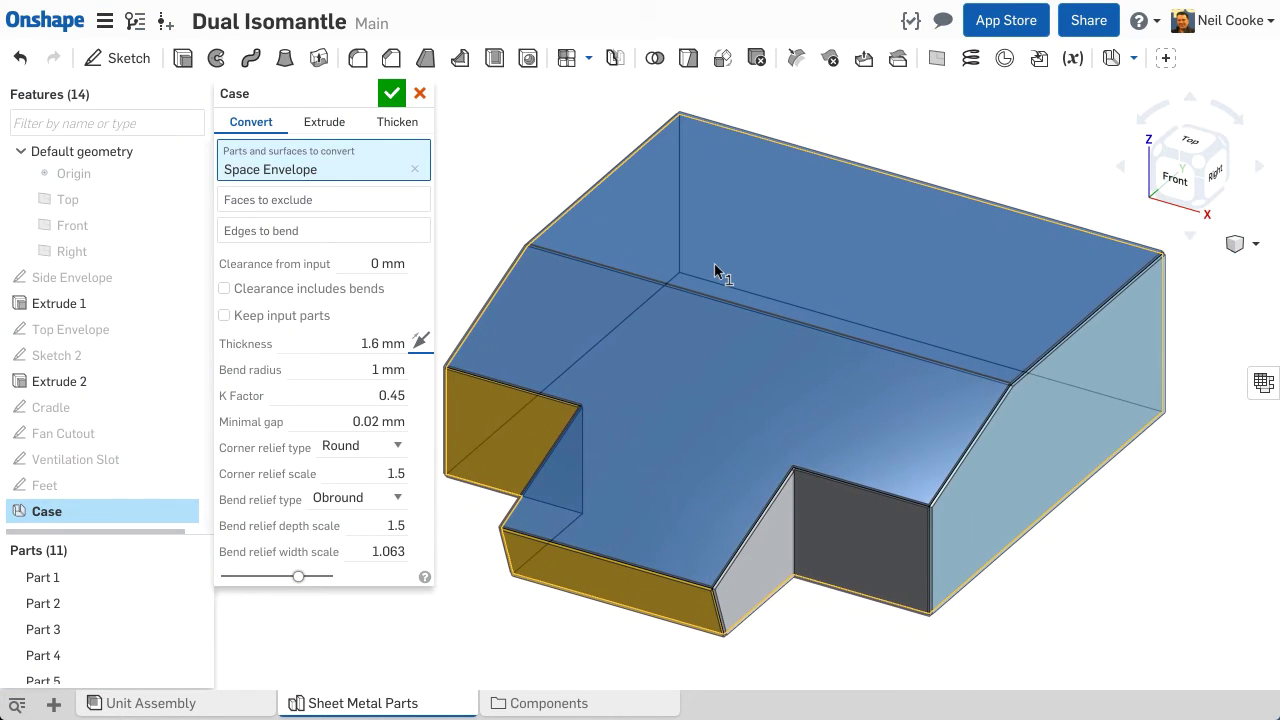
- Exclude the top face and the sloped front face of the Space Envelope from the conversion
left_click(405, 201)
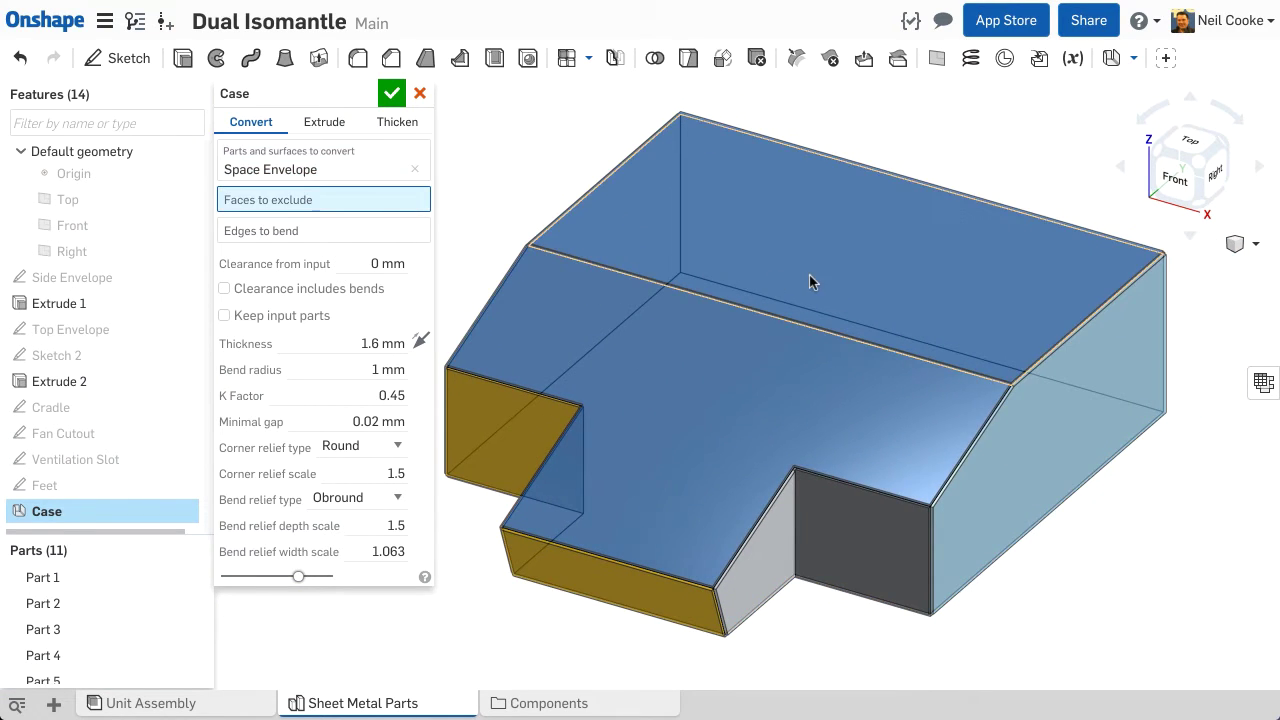
left_click(809, 275)
left_click(736, 341)
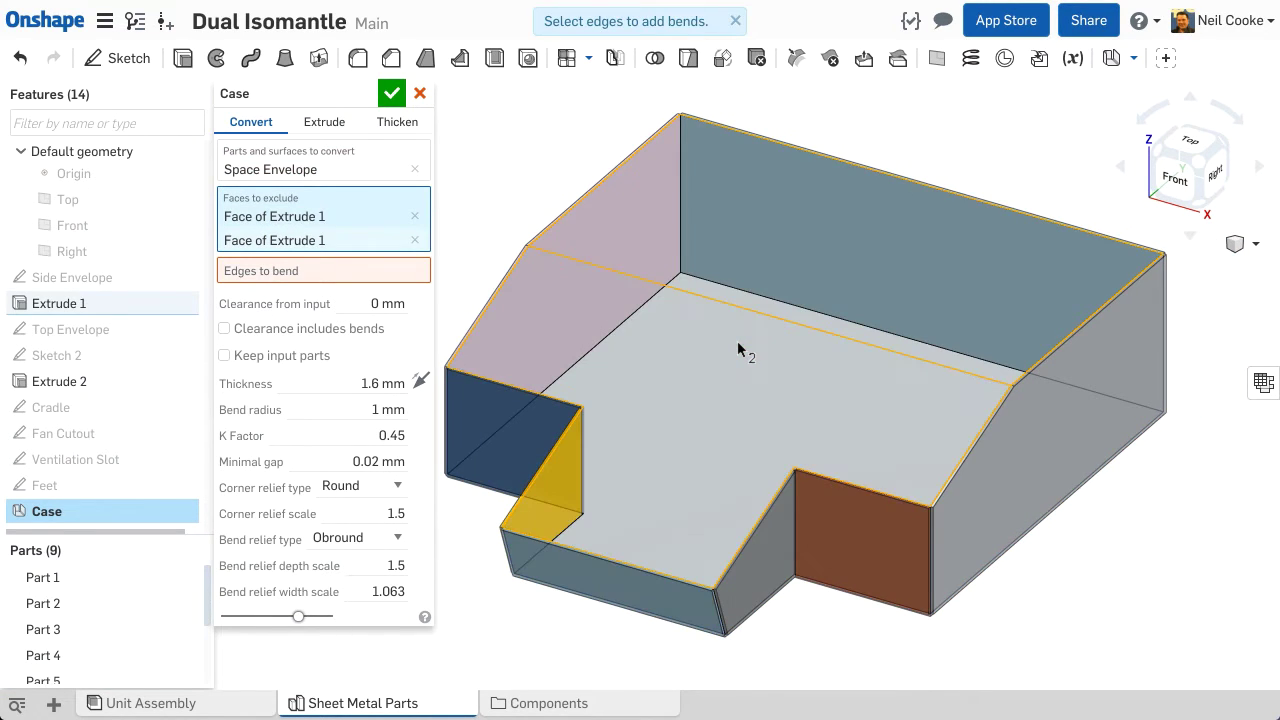
- Add bends along the base's rear and right edges, and set the corner relief type to Closed
left_click(405, 278)
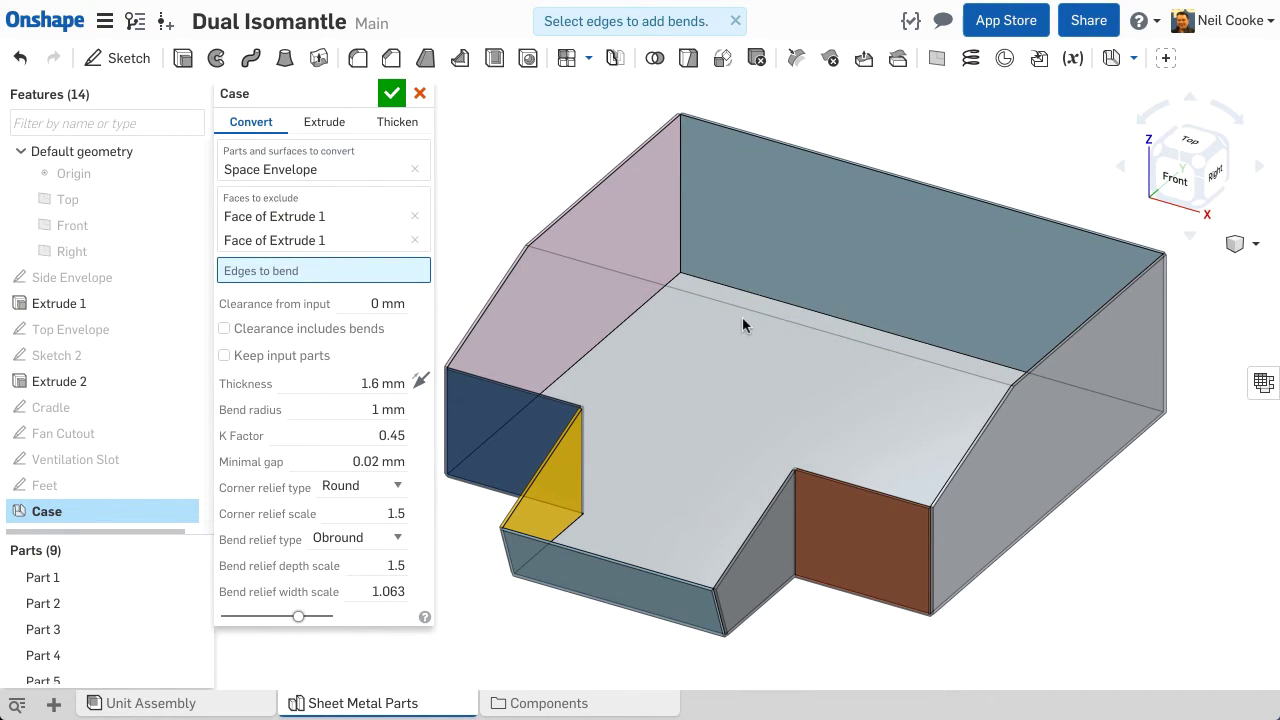
scroll(742, 317, "up", 3)
right_click_drag(742, 317, 616, 249)
key("w")
left_click_drag(583, 175, 621, 211)
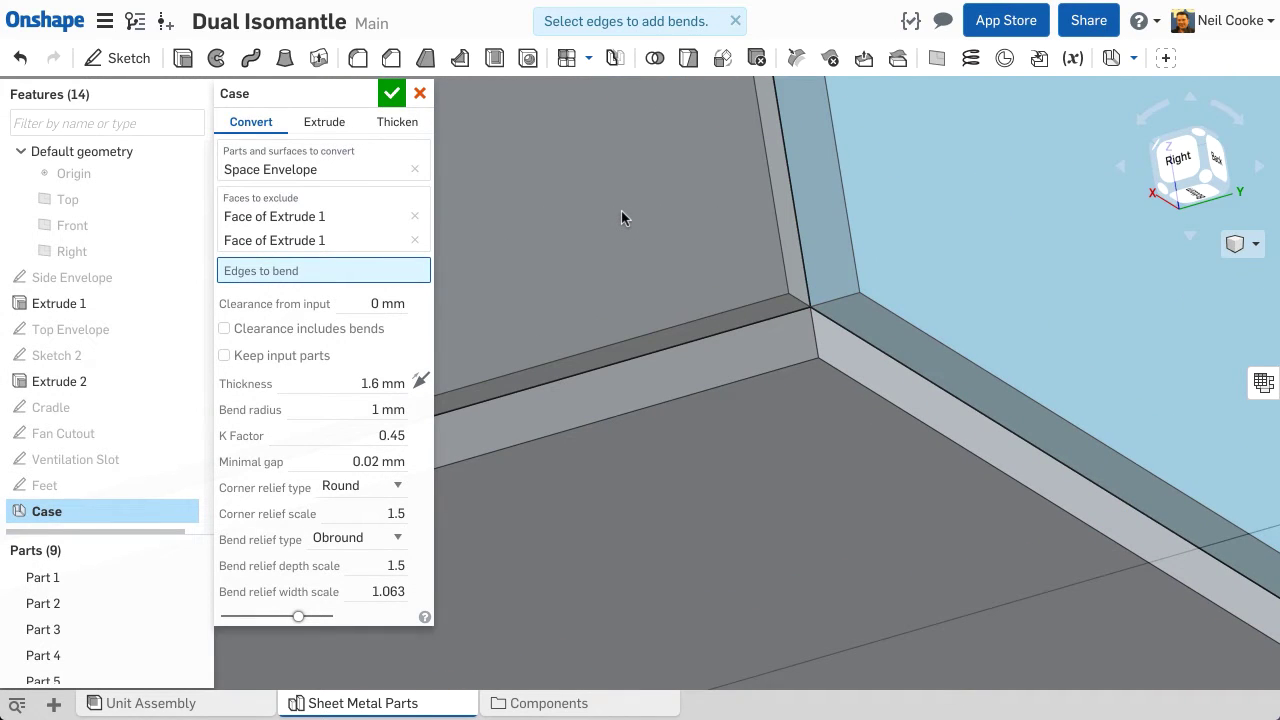
left_click(862, 346)
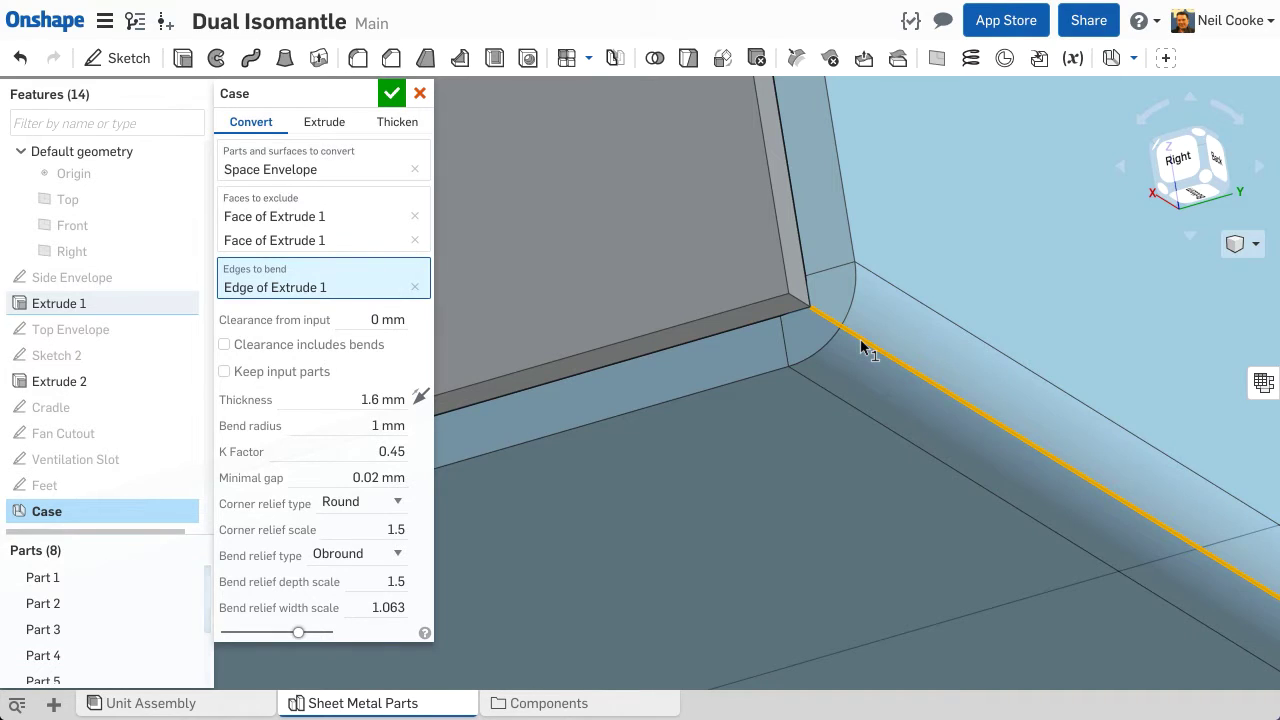
left_click(738, 334)
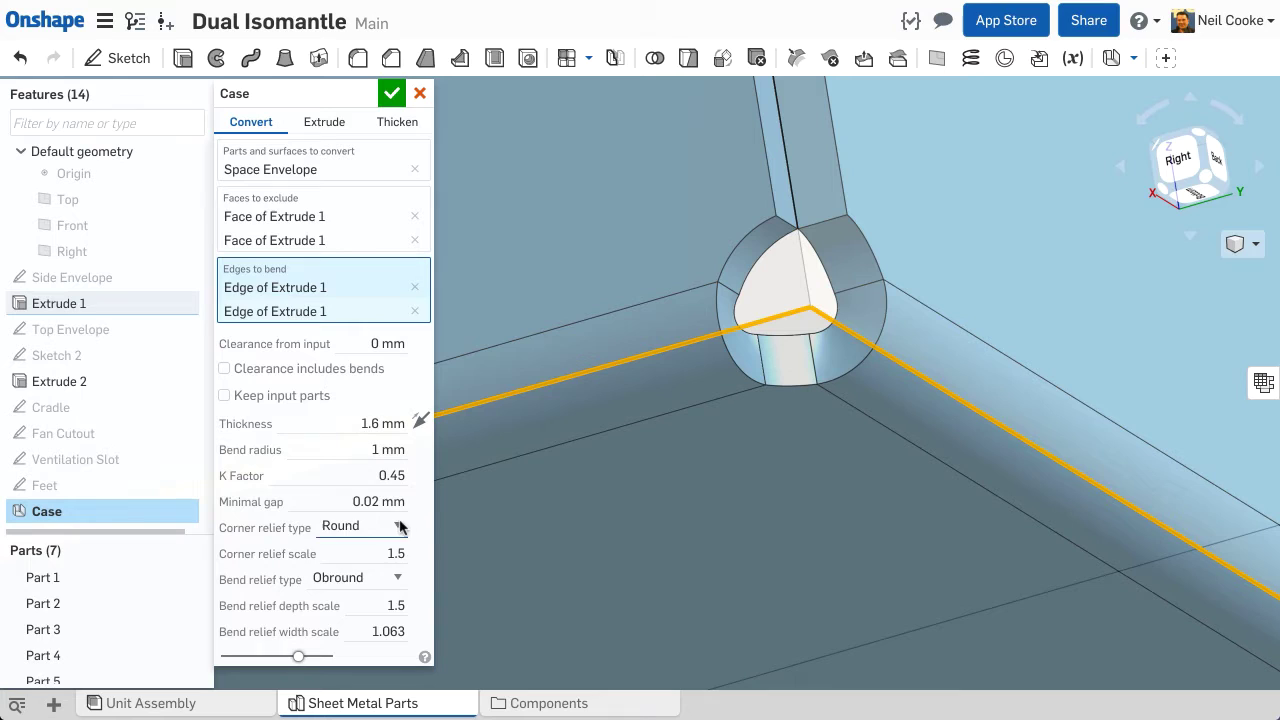
left_click(397, 525)
left_click(397, 541)
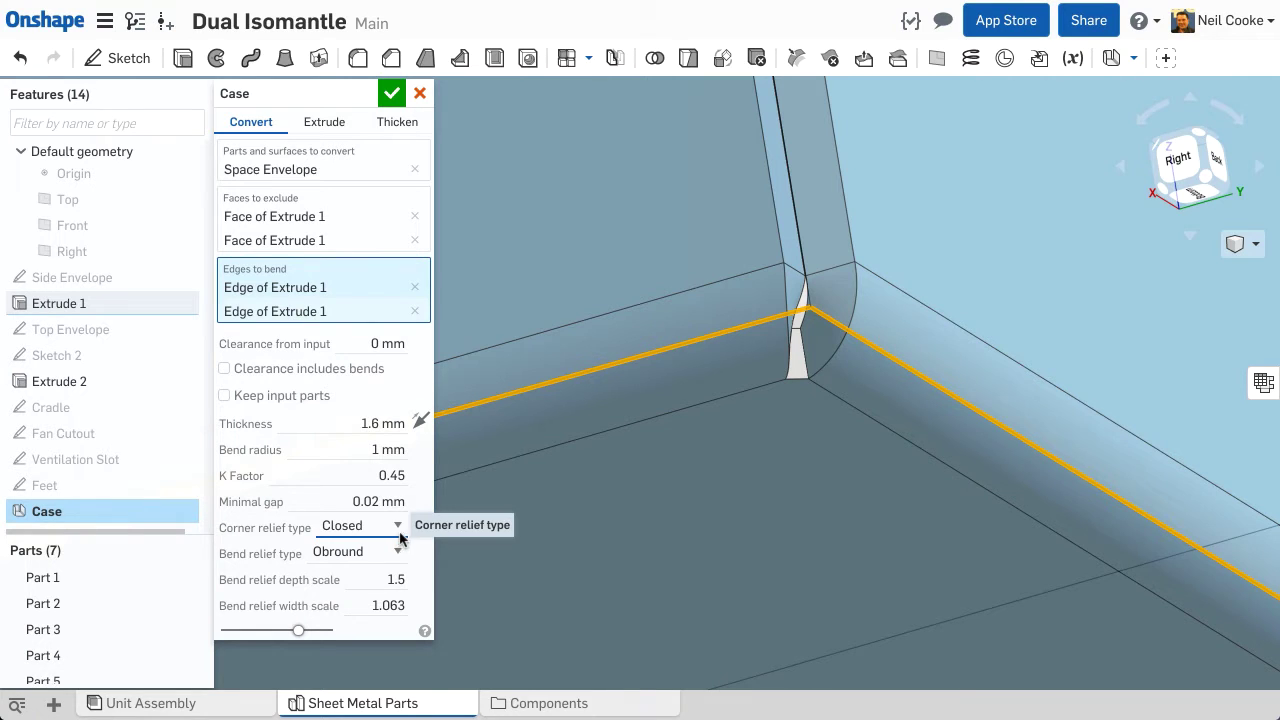
- Add bends along the base's left edge, the central front panel's bottom edge and the right front wall's bottom edge
scroll(606, 500, "down", 10)
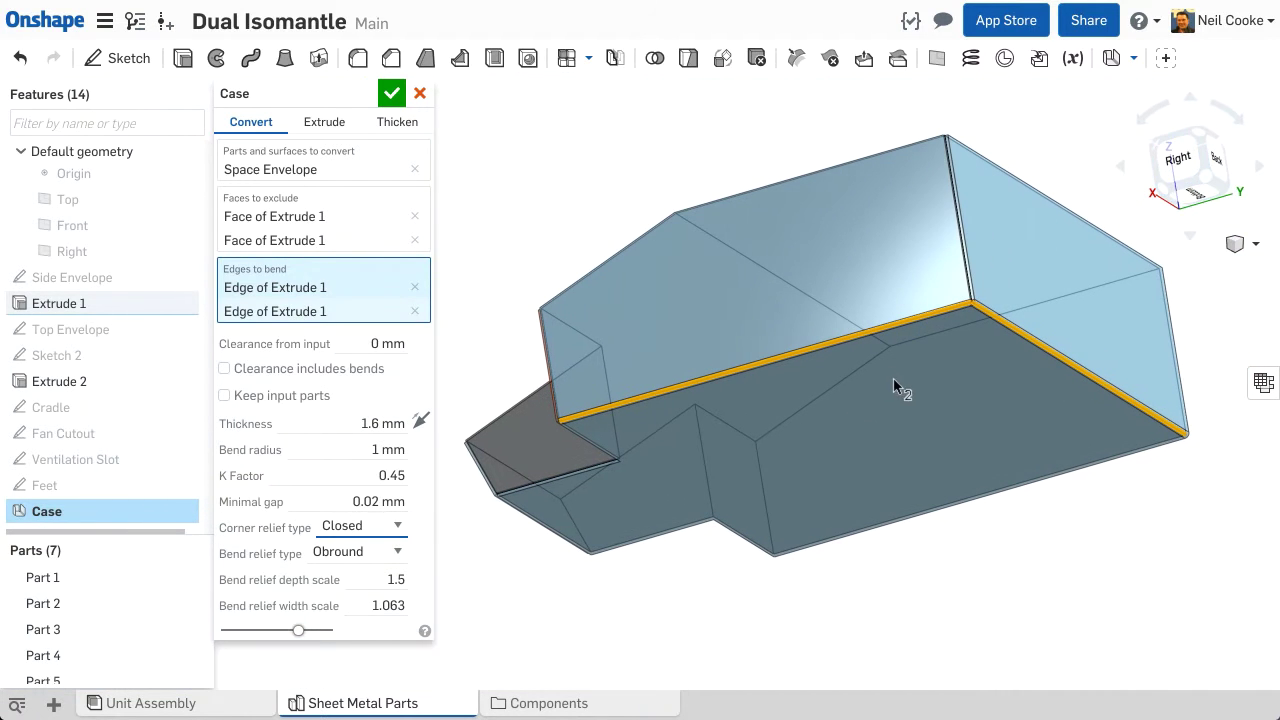
left_click(910, 514)
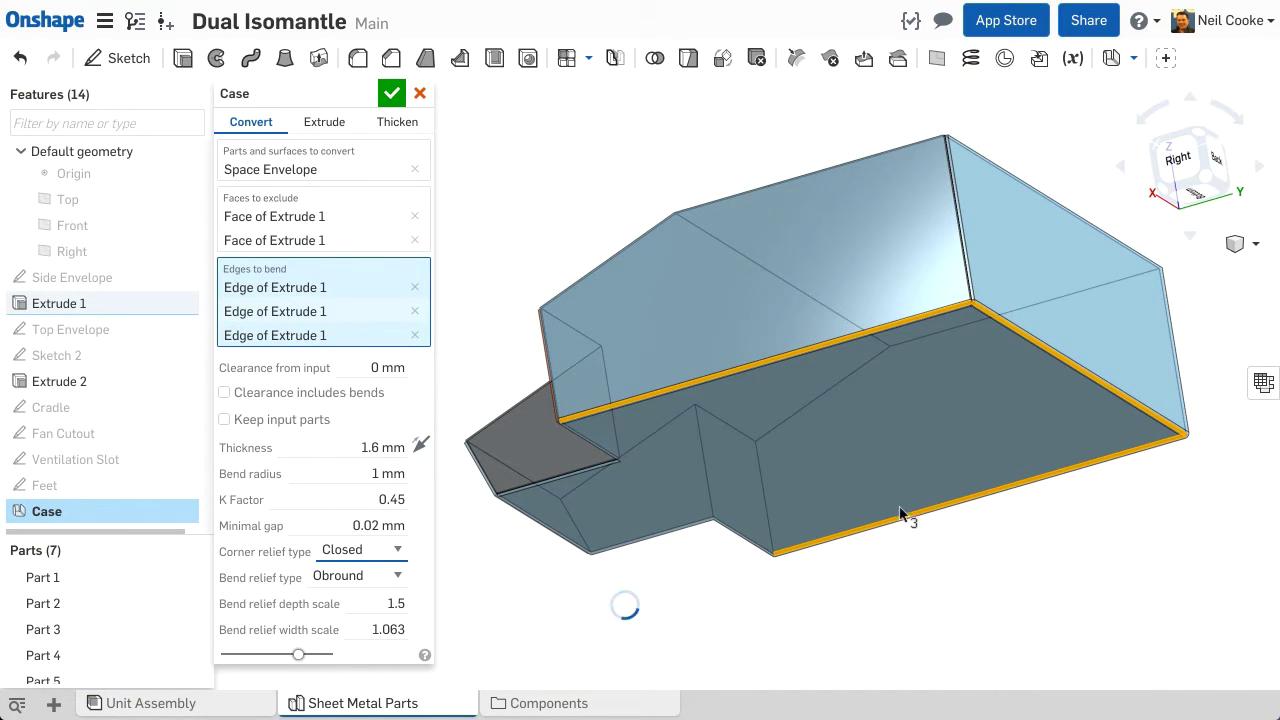
right_click_drag(715, 383, 902, 342)
middle_click_drag(903, 344, 1017, 371)
mouse_move(732, 420)
right_mouse_down()
mouse_move(756, 370)
mouse_move(733, 396)
right_mouse_up()
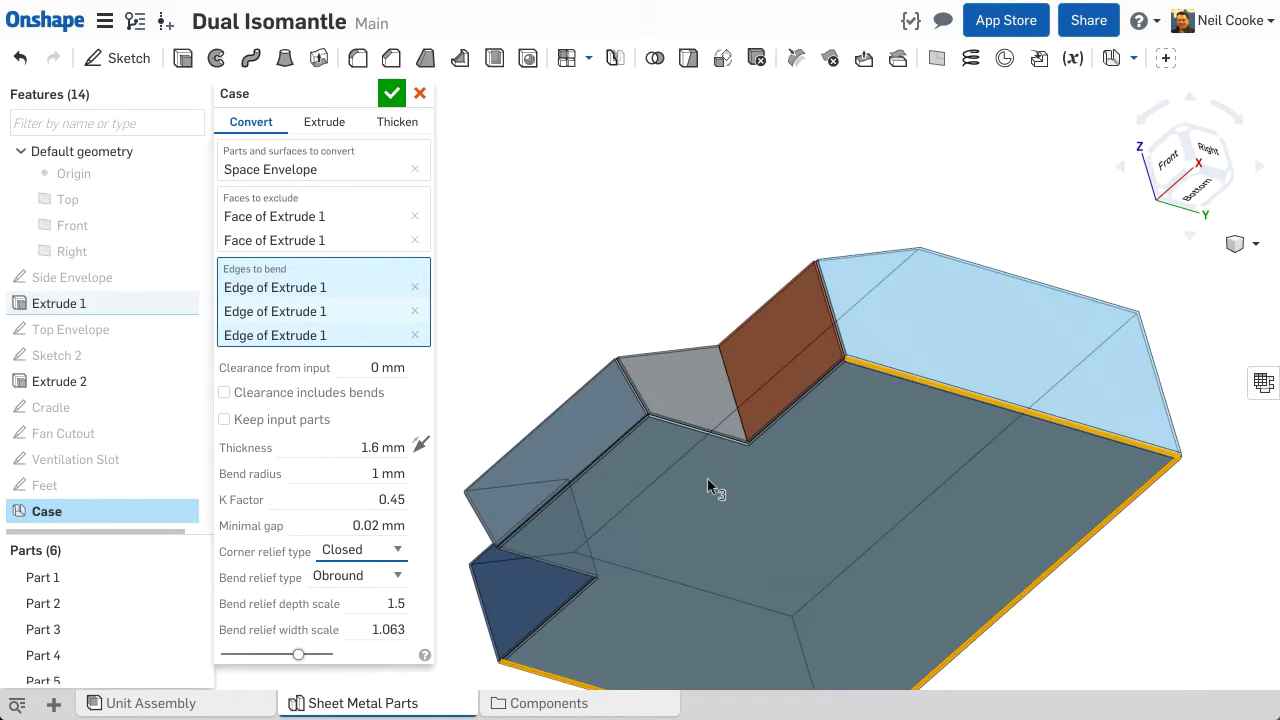
scroll(707, 480, "up", 3)
left_click(595, 376)
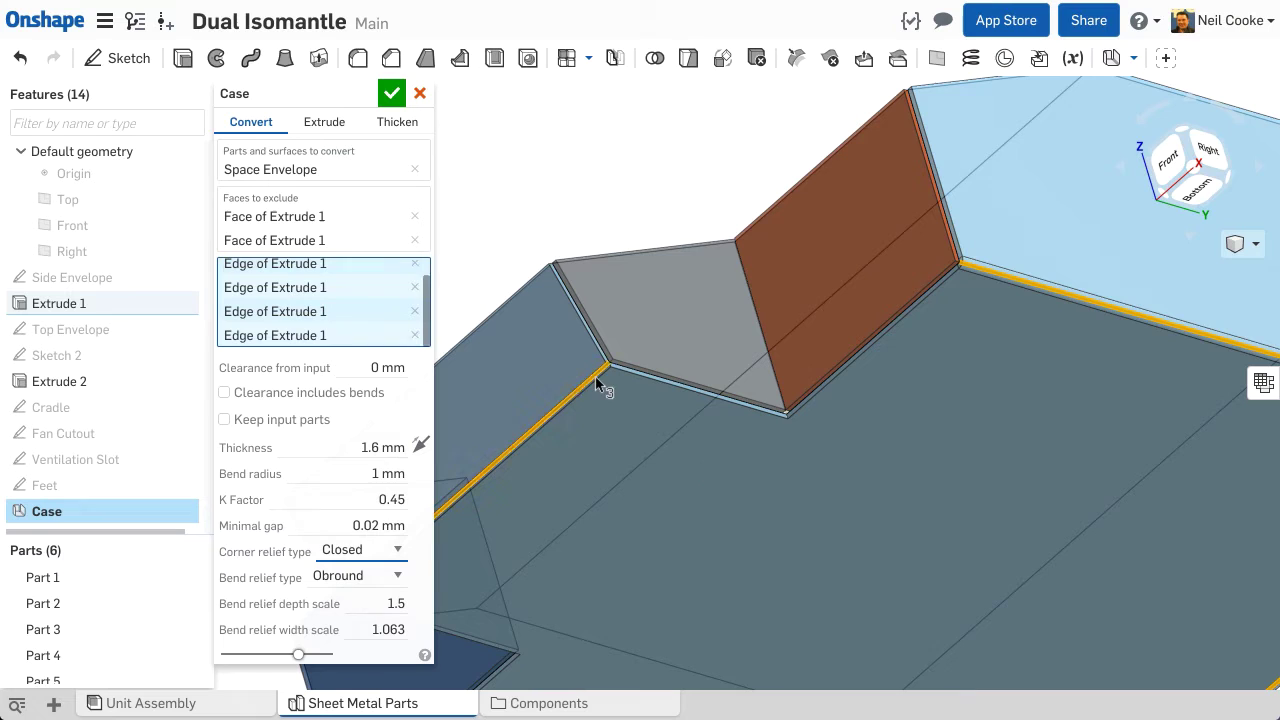
left_click(853, 364)
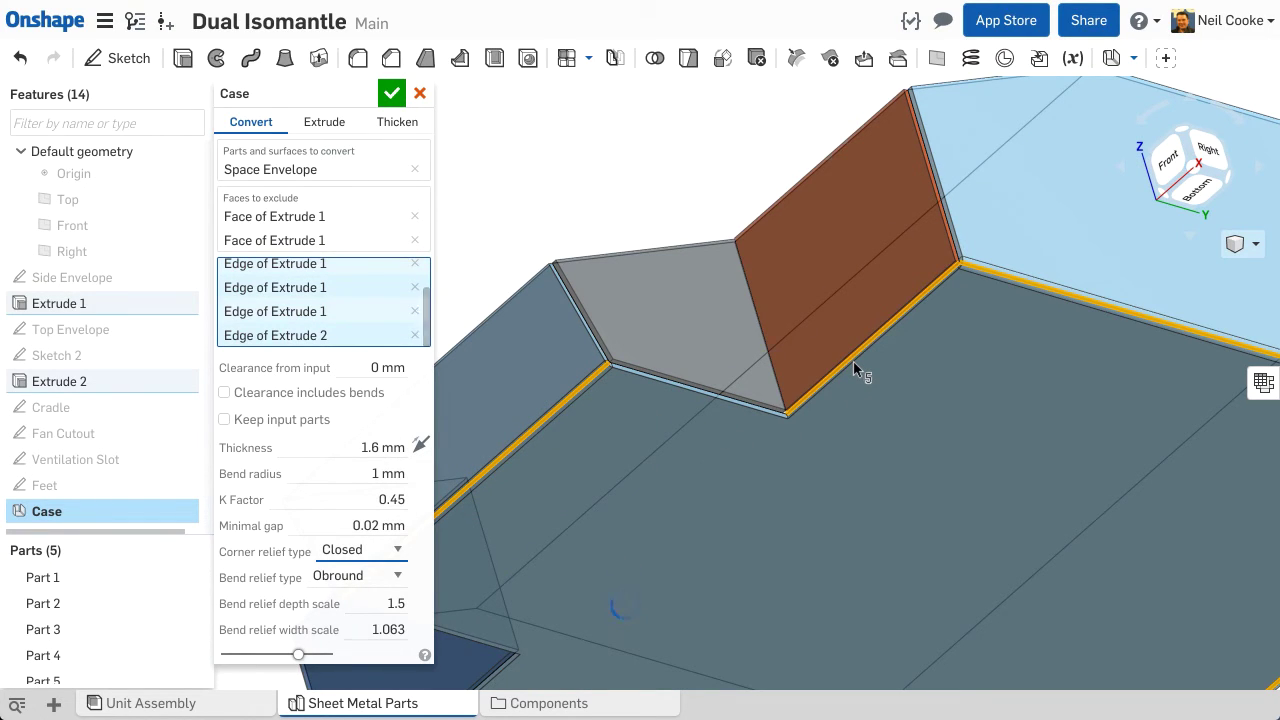
- Try a bend on the right notch side wall's bottom edge, then bend its edge with the central front panel instead
left_click(724, 397)
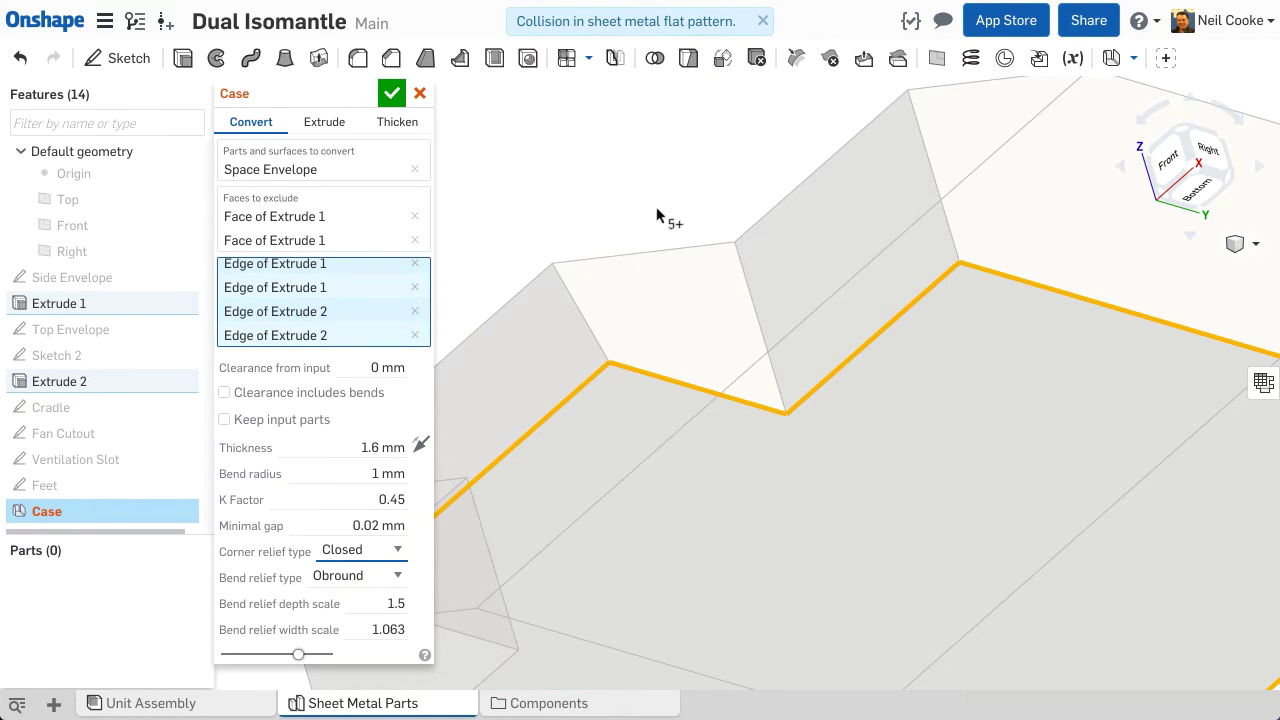
left_click(656, 377)
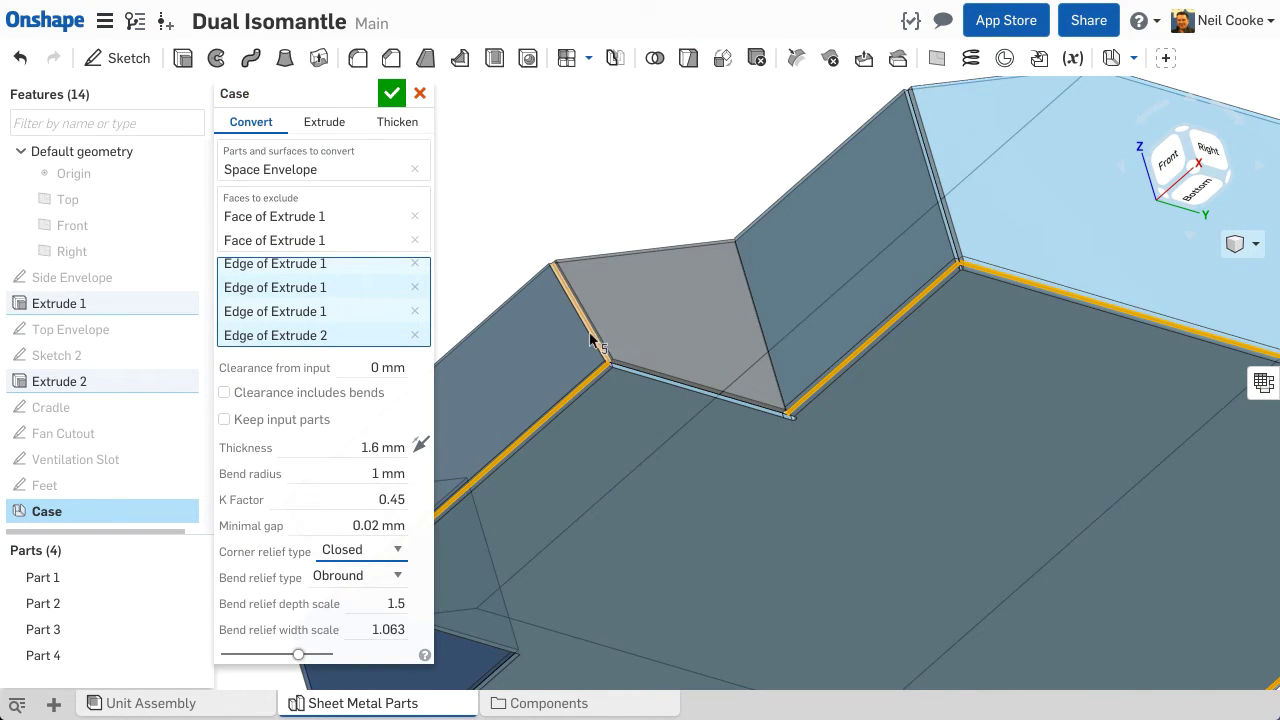
left_click(590, 338)
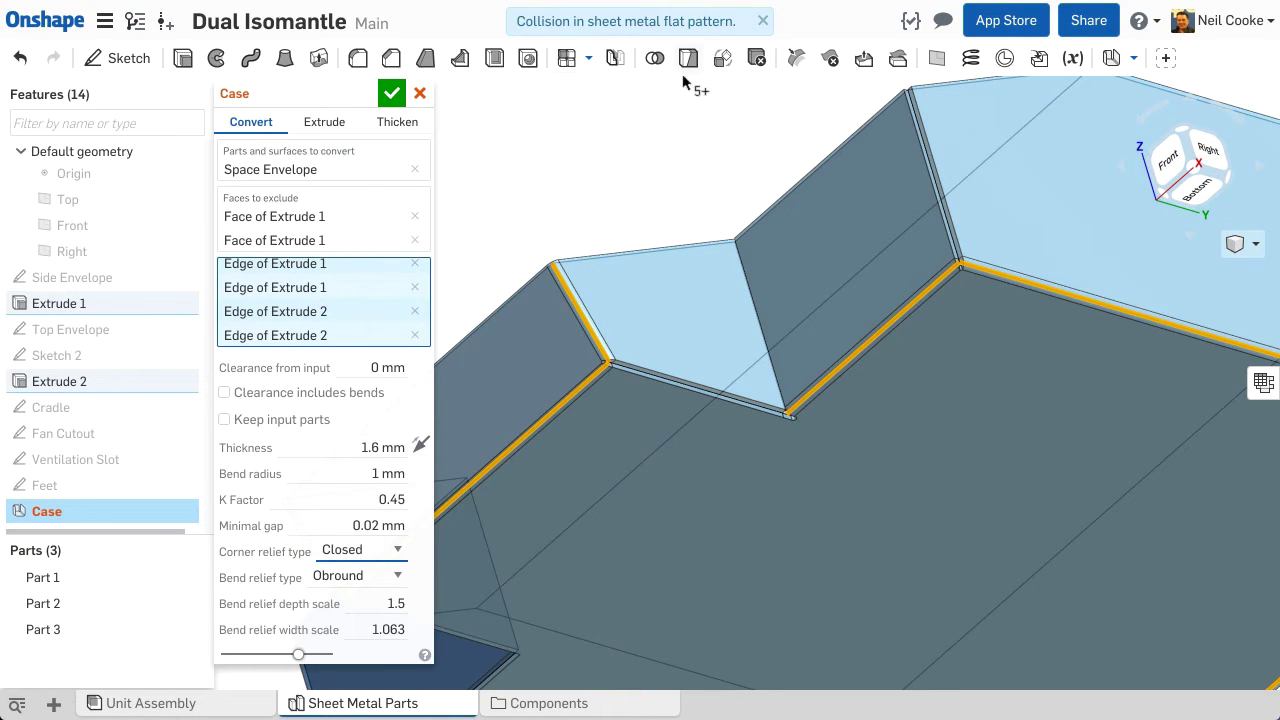
- Add matching bends on the left notch: the central front panel's side edge and the left front wall's bottom edge
scroll(605, 222, "down", 3)
scroll(625, 220, "down", 1)
middle_click_drag(653, 214, 776, 168)
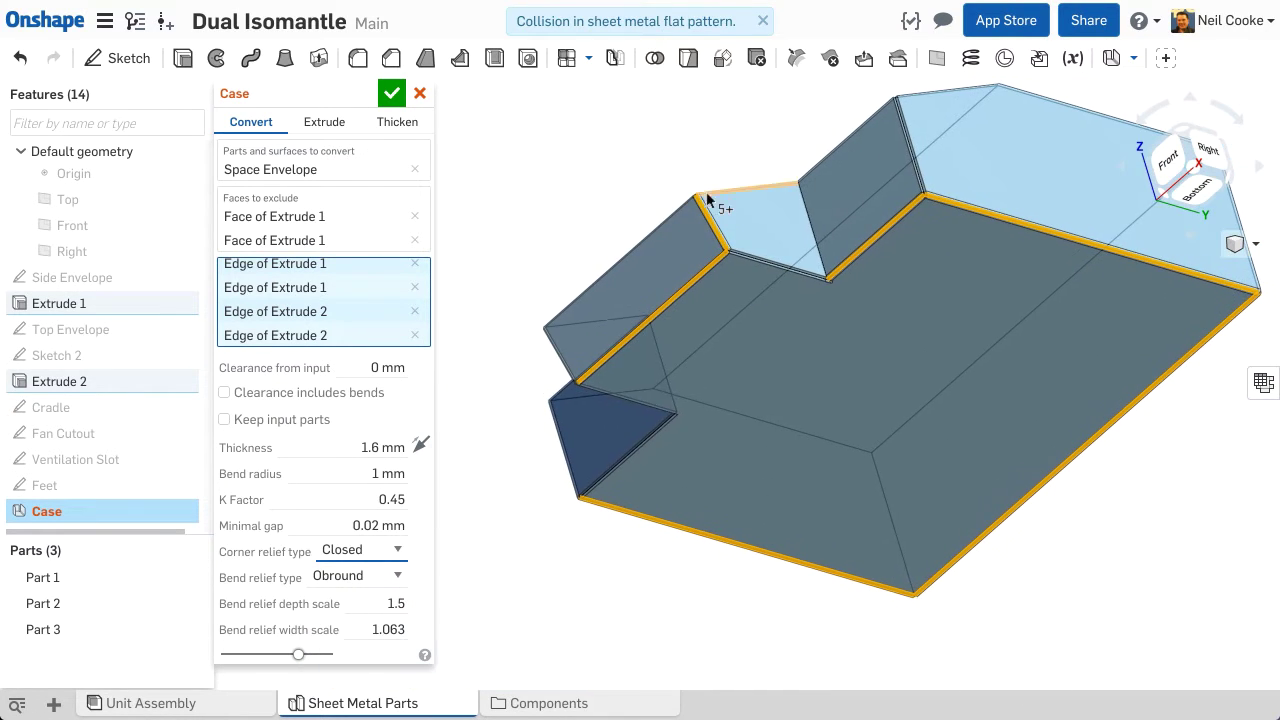
left_click(618, 464)
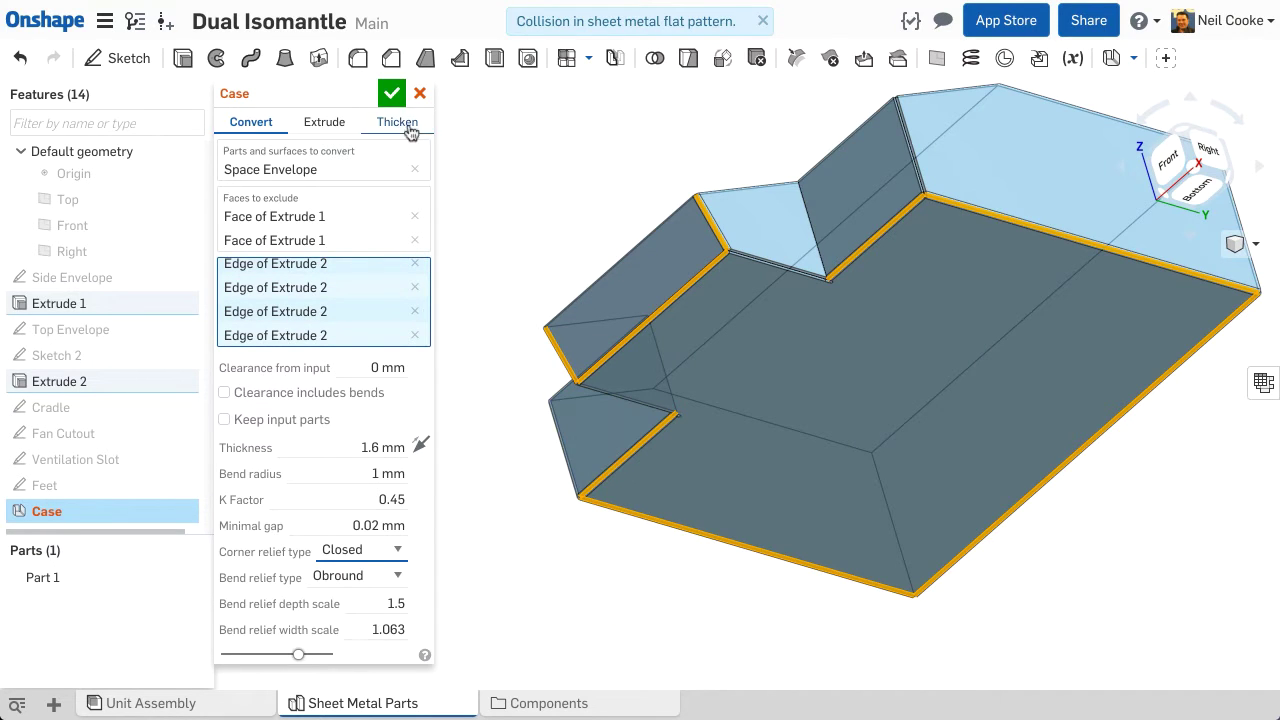
- Accept the Case sheet metal model and display its bend table and flat pattern, with the flat pattern seen from the front
left_click(391, 93)
right_click_drag(531, 193, 634, 371)
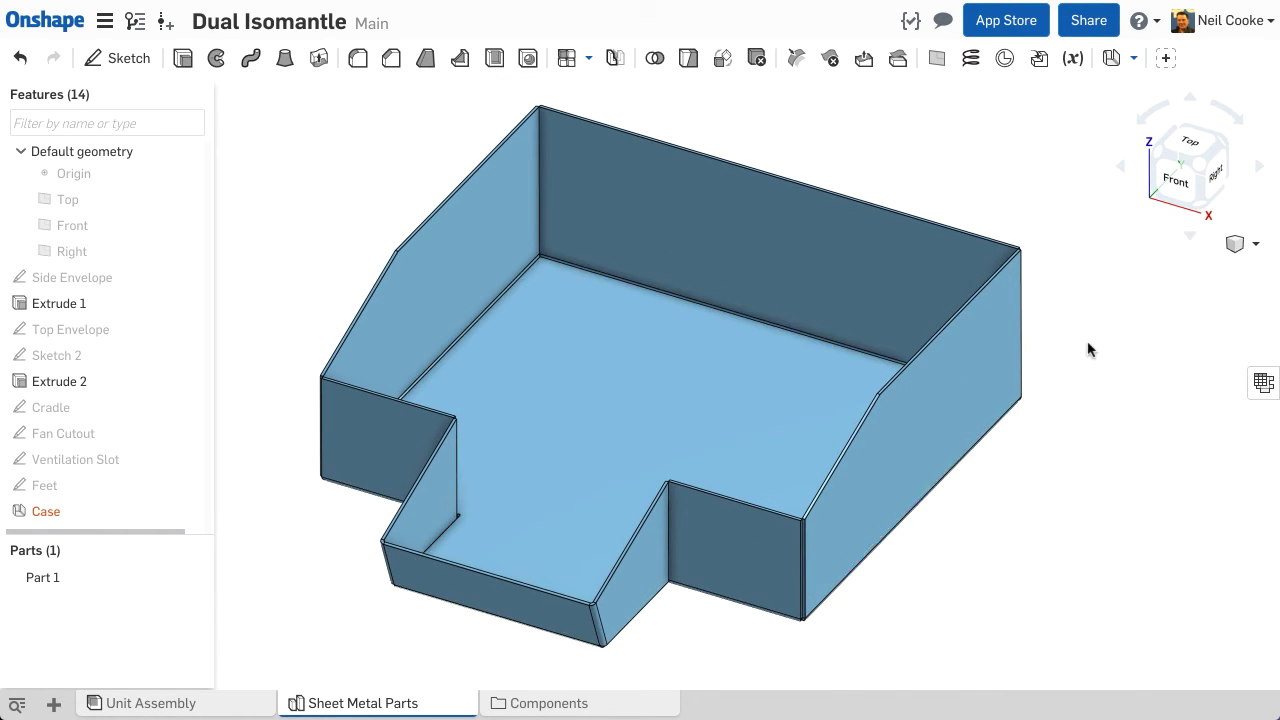
left_click(1263, 382)
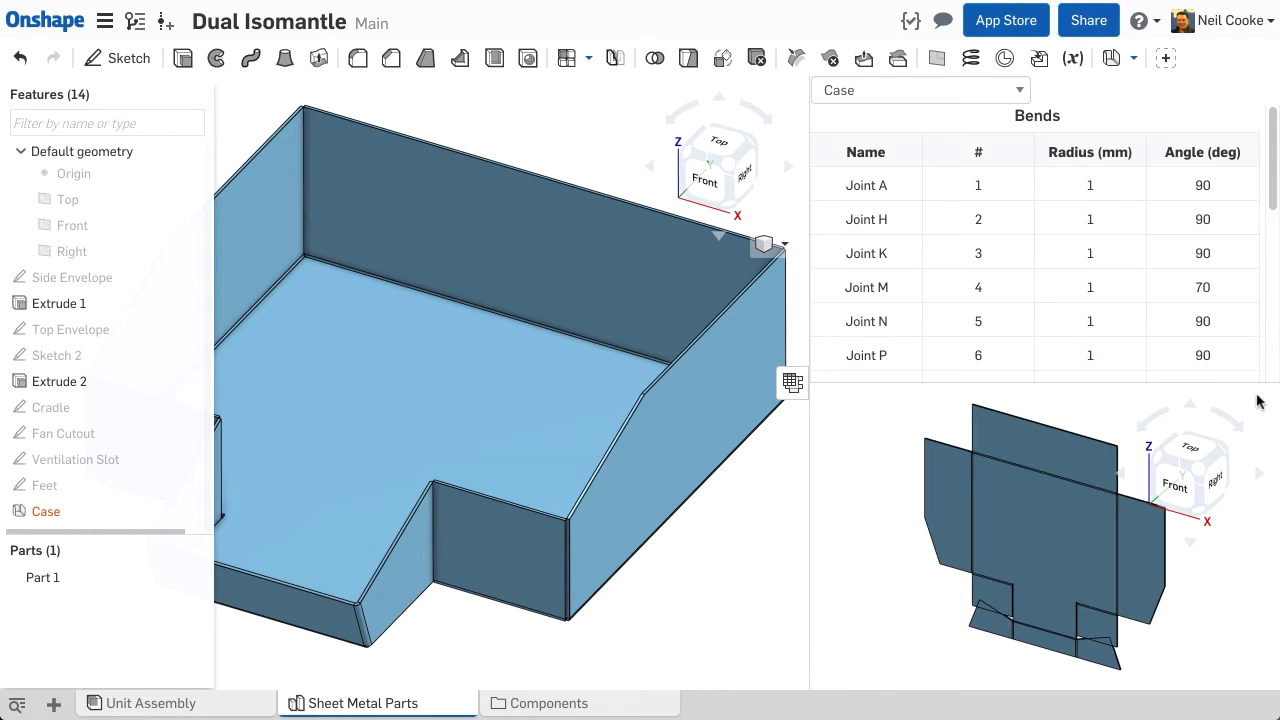
left_click(1176, 488)
- Examine the flat pattern around the right notch, where the notch side wall and the right front wall overlap
scroll(1061, 522, "up", 5)
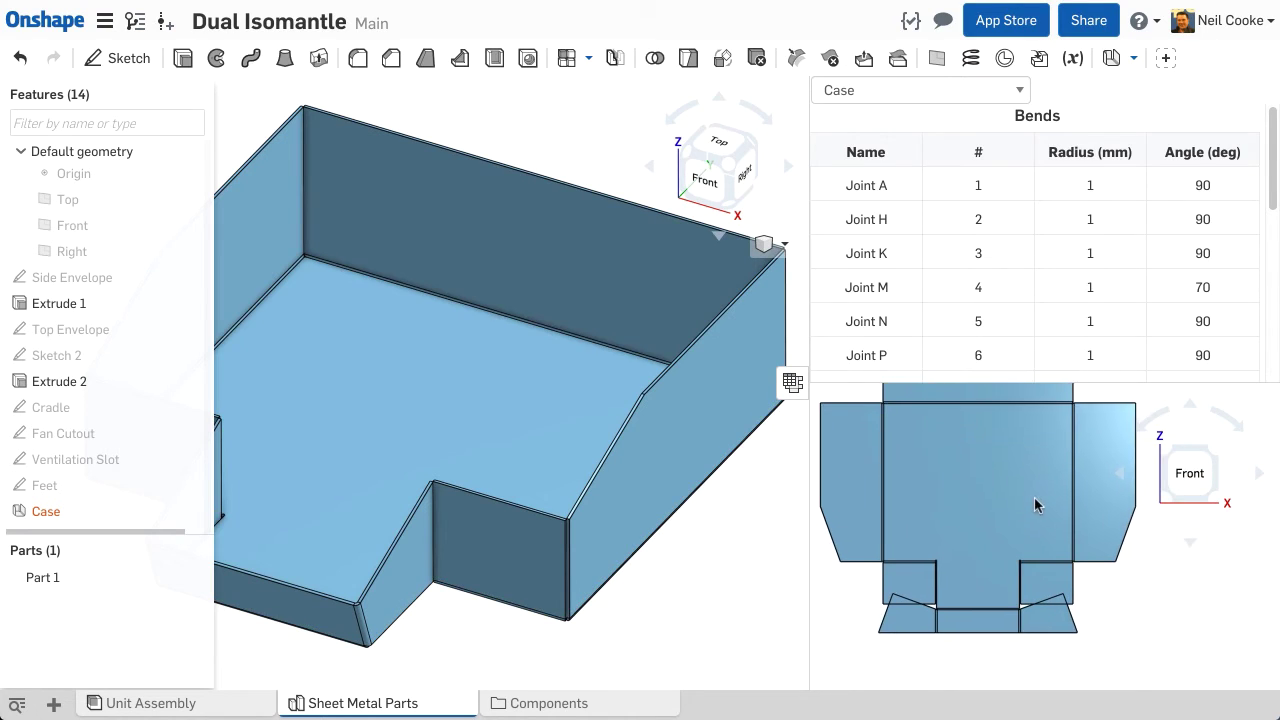
scroll(1062, 545, "up", 3)
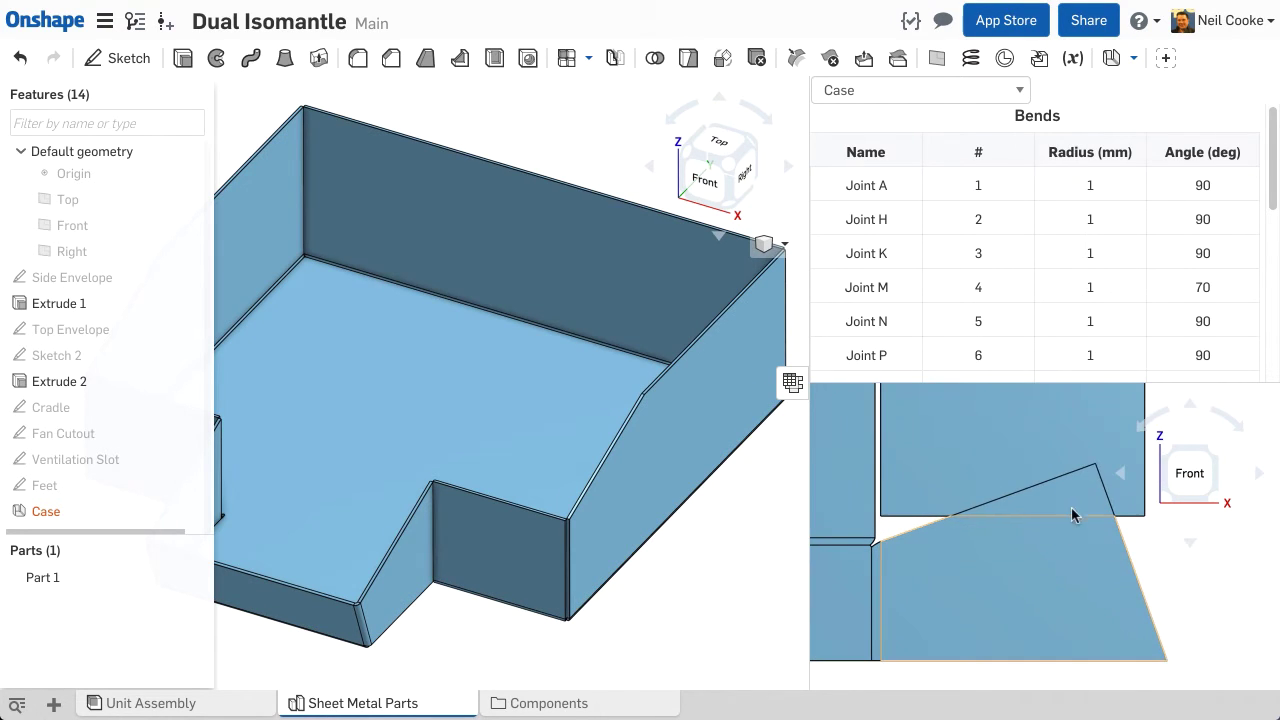
left_click(1082, 497)
scroll(1105, 565, "down", 3)
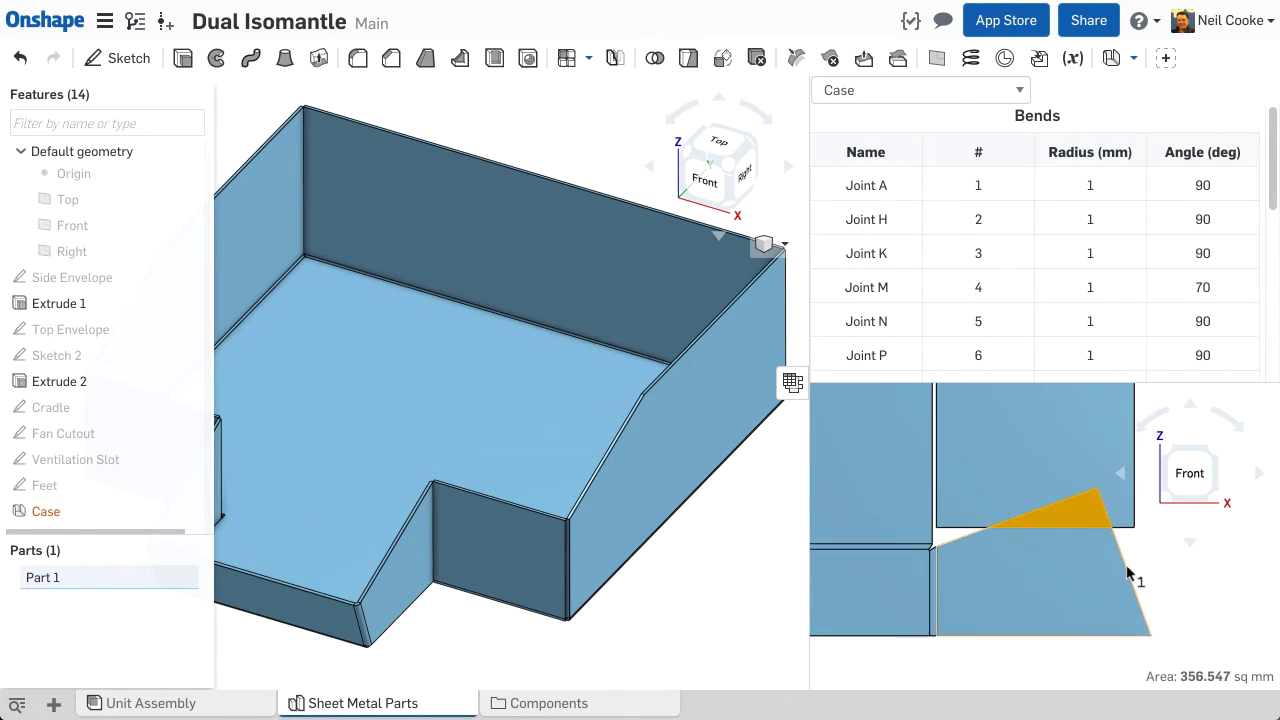
scroll(1191, 580, "down", 1)
middle_click_drag(1196, 580, 1160, 583)
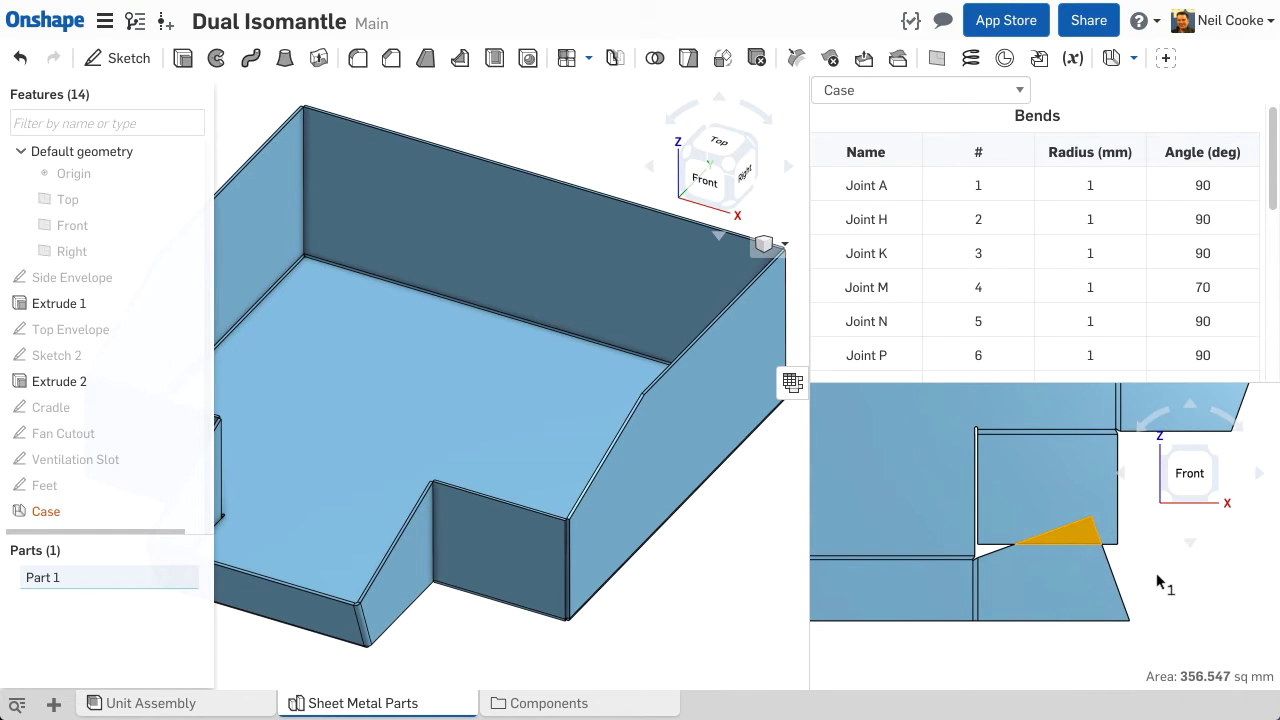
left_click(1160, 583)
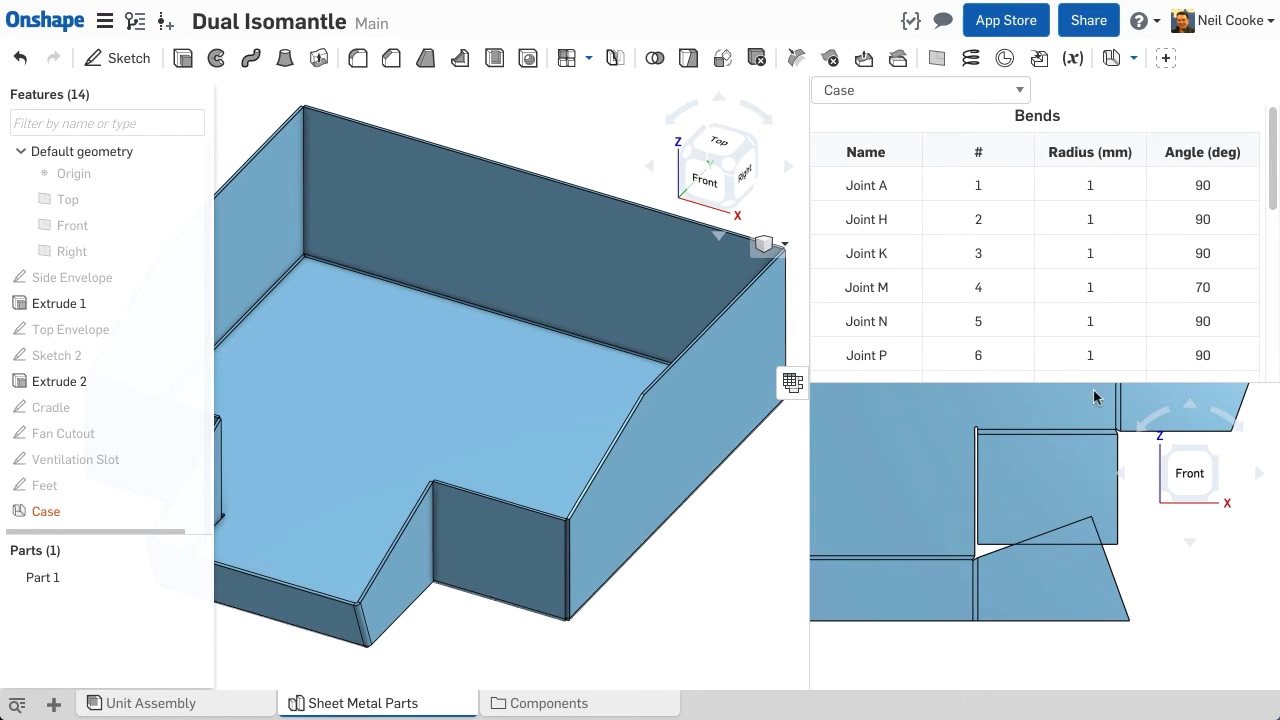
left_click_drag(1275, 204, 1273, 167)
scroll(1051, 514, "down", 3)
middle_click_drag(1051, 514, 986, 505)
scroll(740, 575, "down", 4)
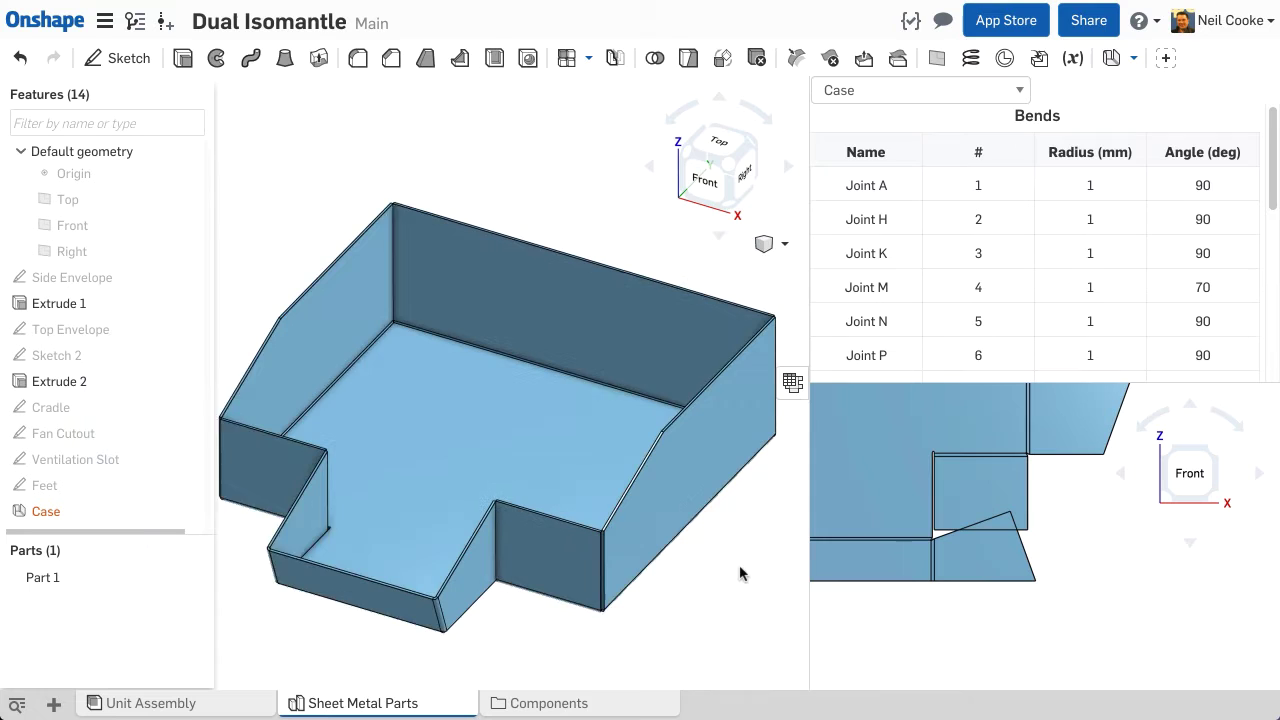
- Edit the Case model to remove the right front wall's bottom-edge bend and try a bend on the right notch's inner vertical corner
double_click(88, 515)
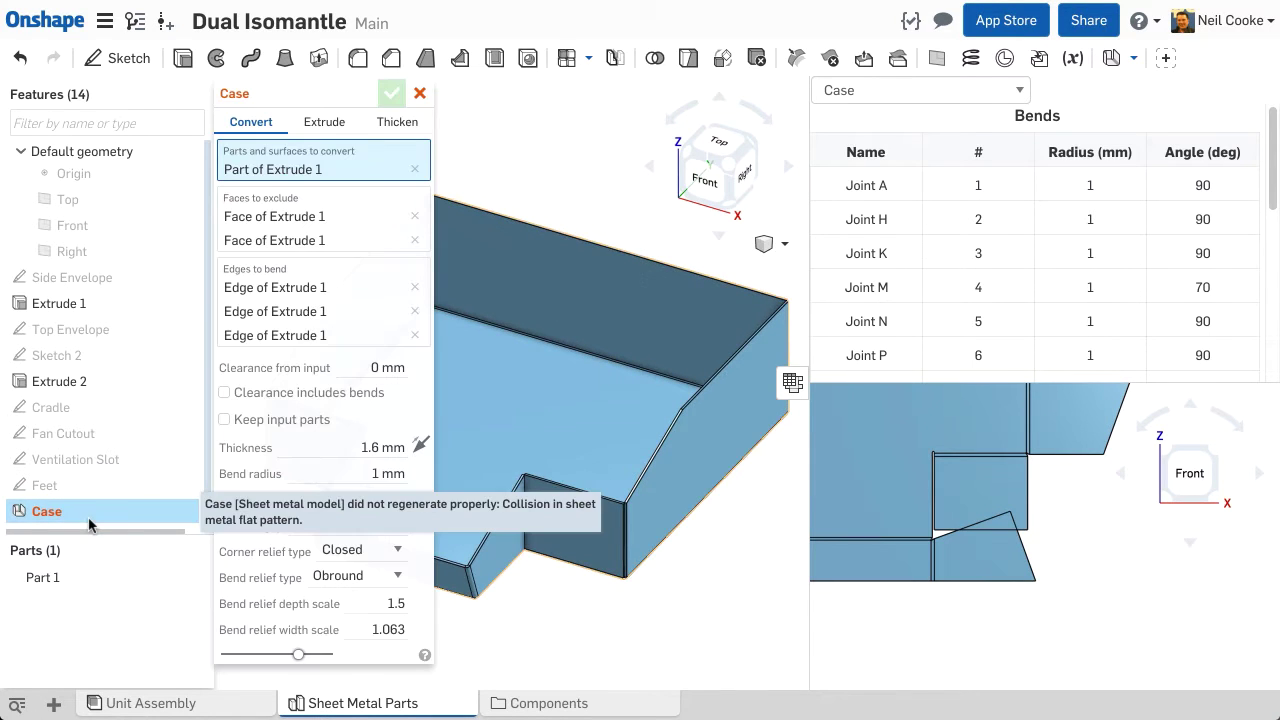
left_click_drag(267, 94, 54, 94)
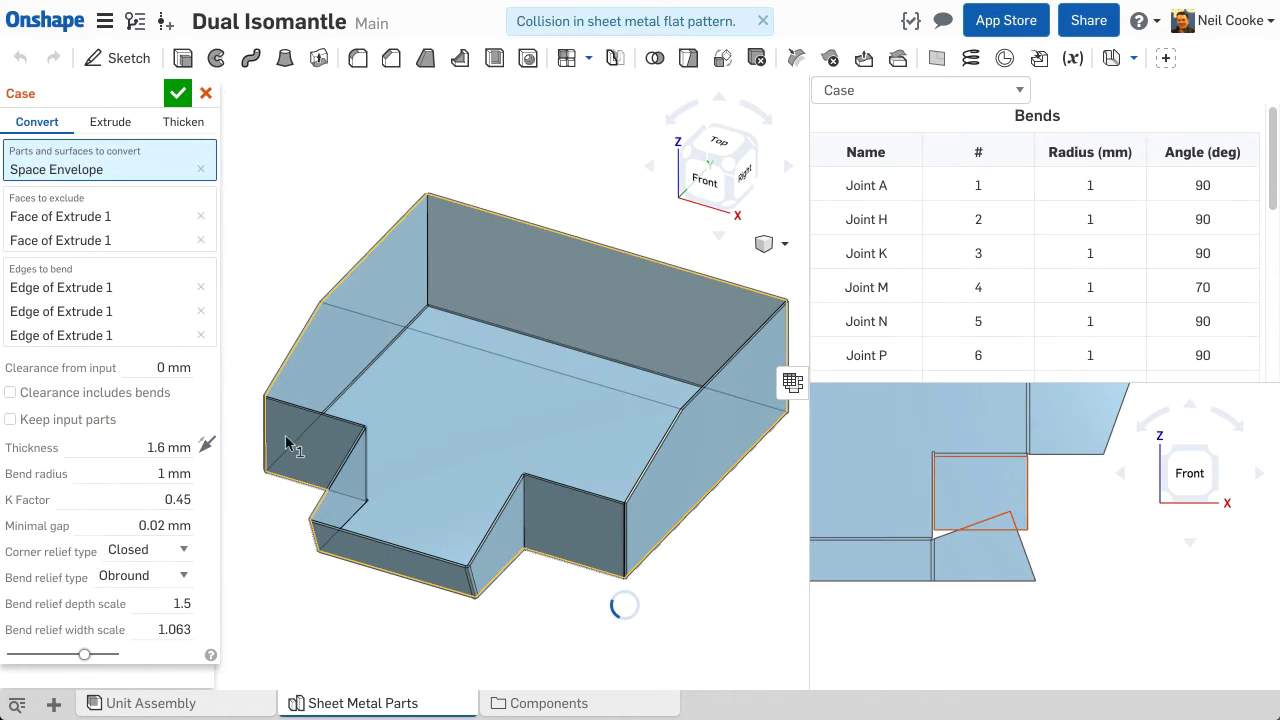
right_click_drag(548, 594, 513, 361)
scroll(513, 361, "up", 3)
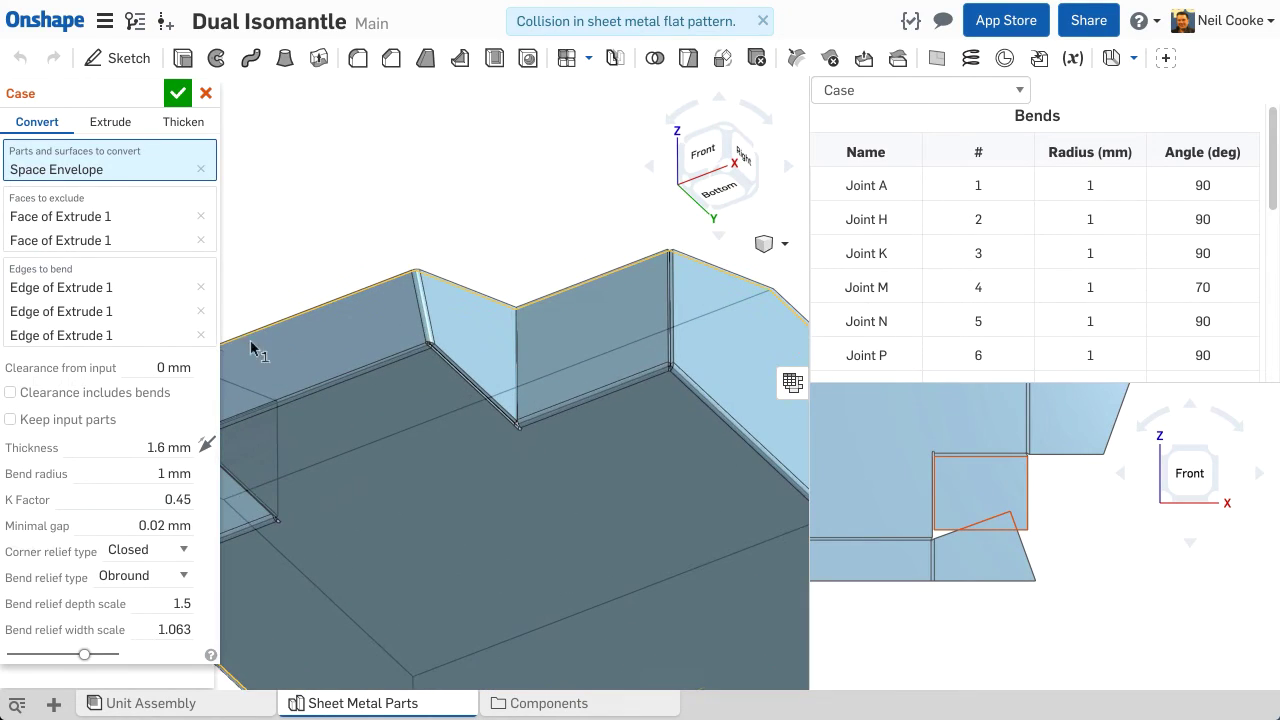
left_click(153, 313)
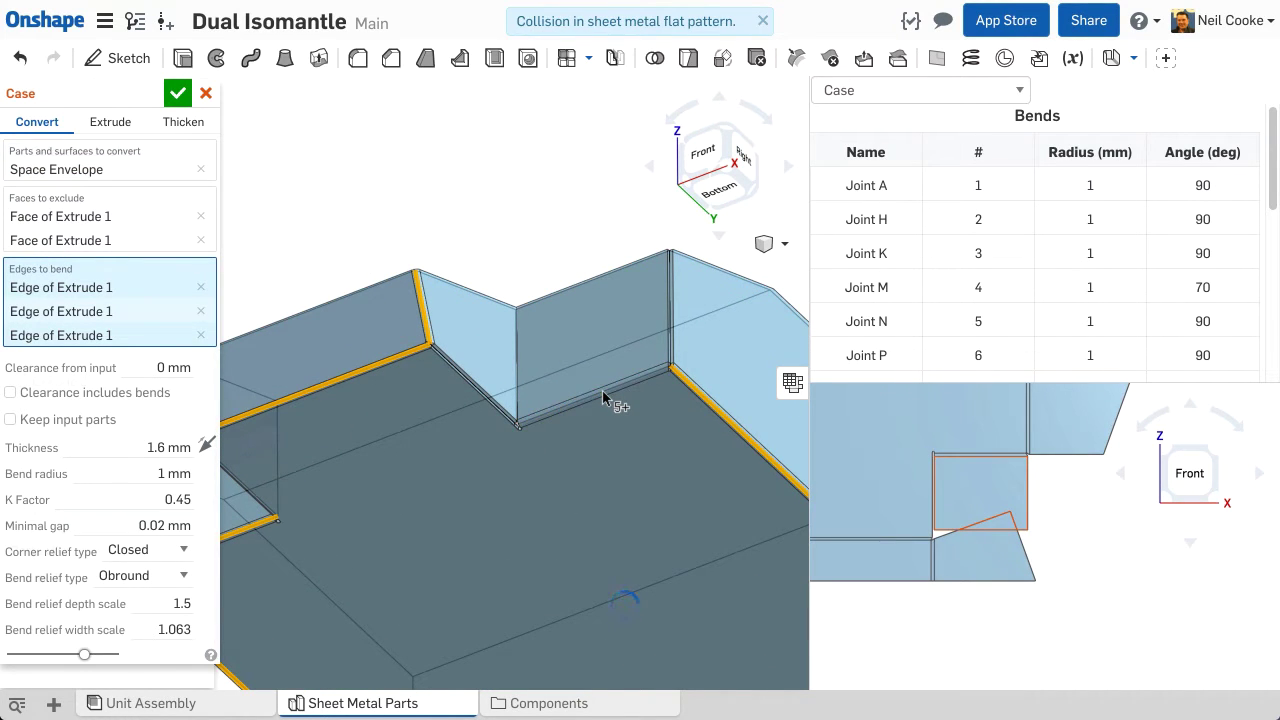
left_click(549, 367)
left_click(517, 365)
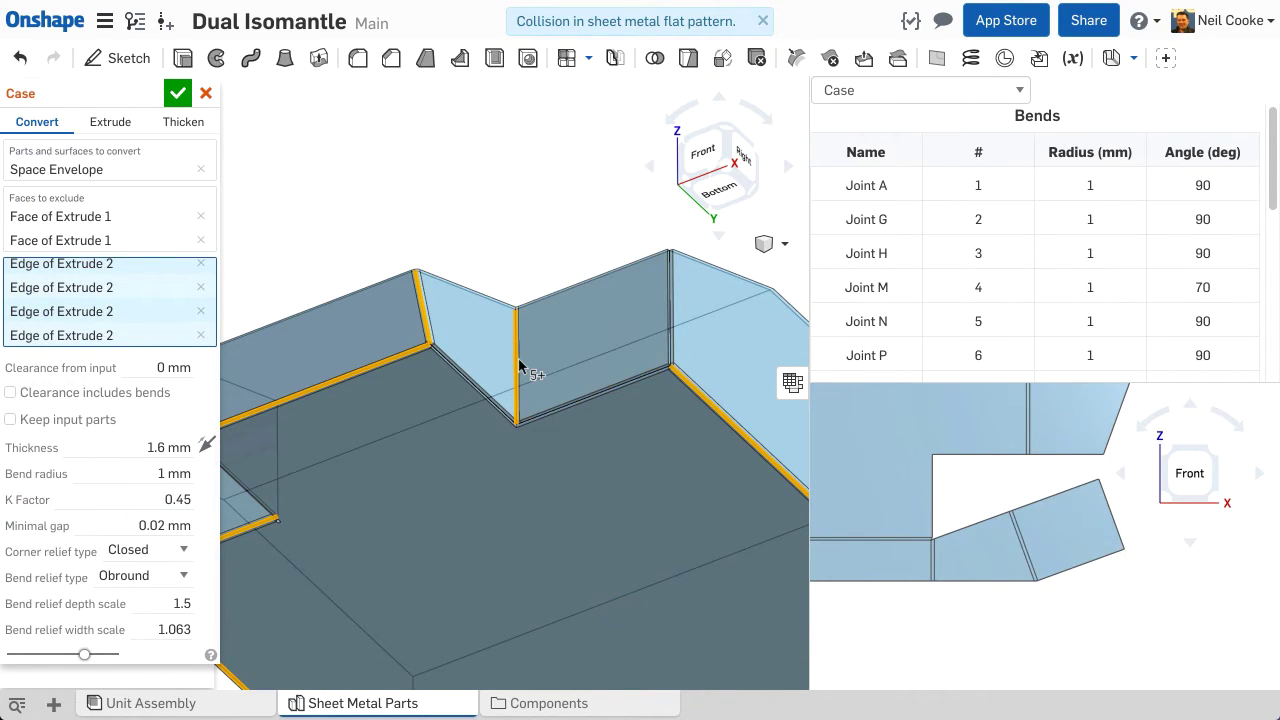
- Bend the right front wall's outer vertical edge instead of the notch's inner corner, keeping the notch side wall bent from the central front panel
left_click(425, 327)
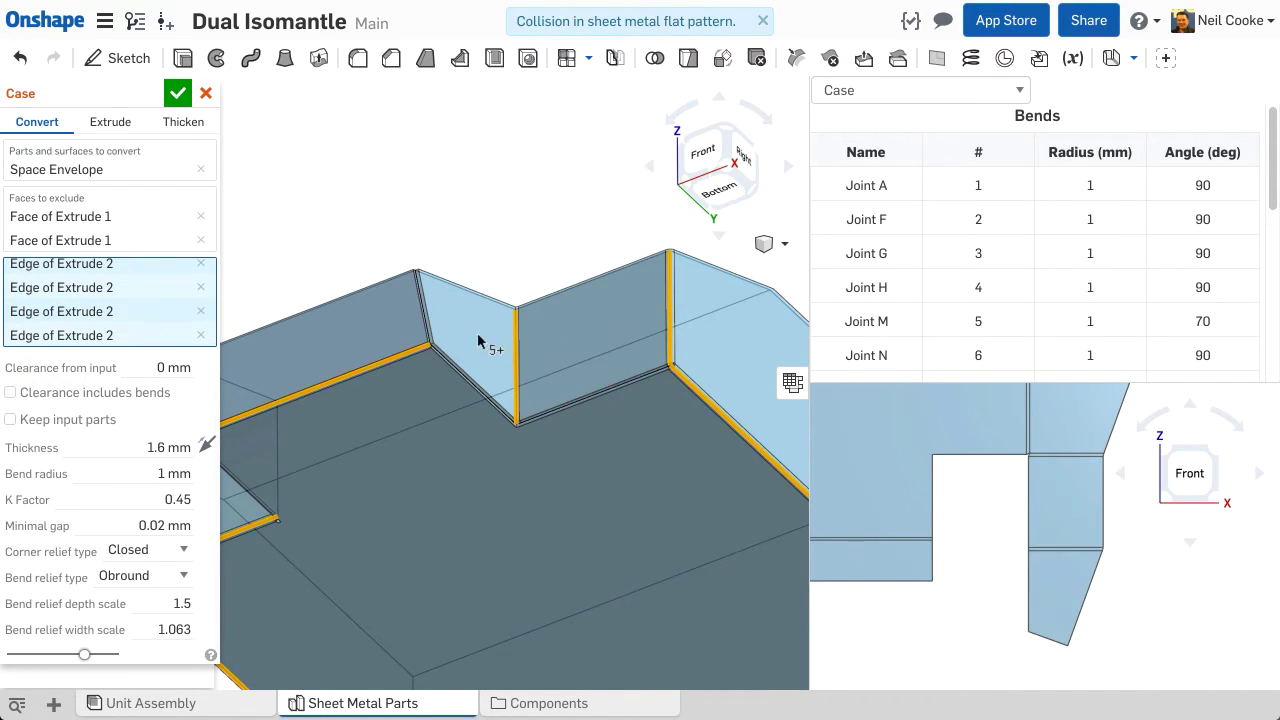
scroll(433, 347, "up", 5)
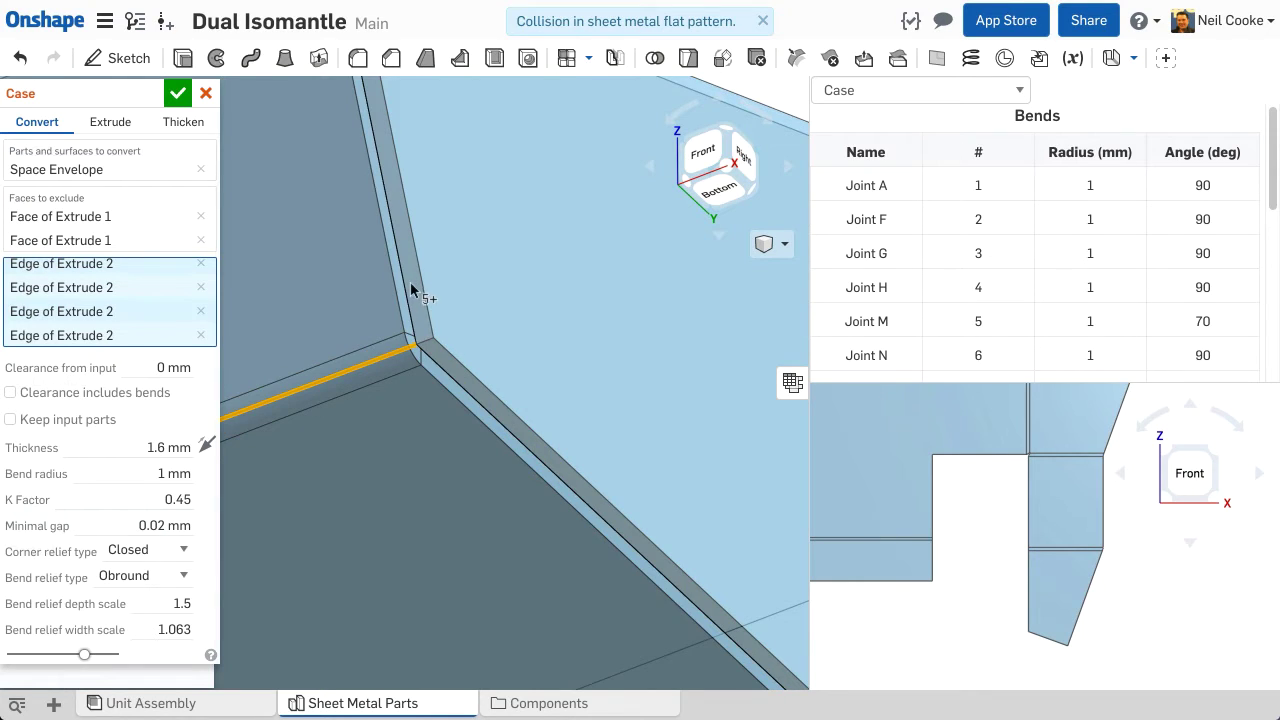
scroll(475, 397, "down", 5)
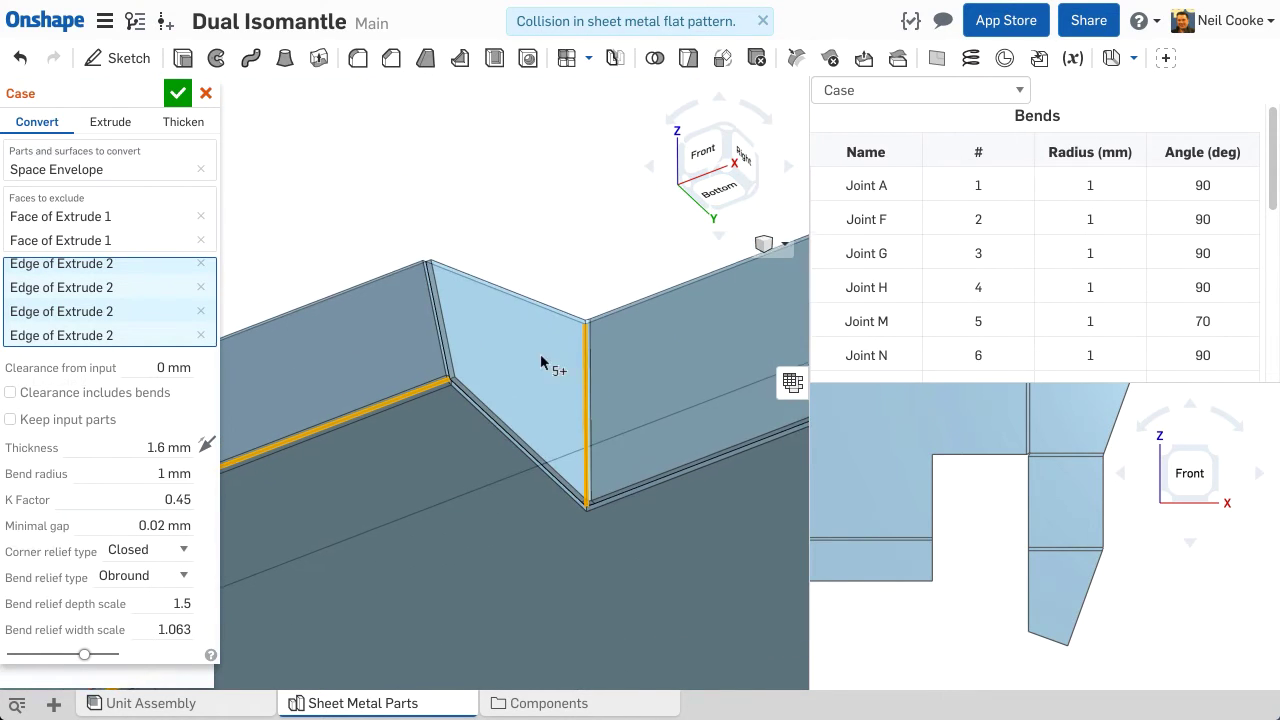
left_click(478, 364)
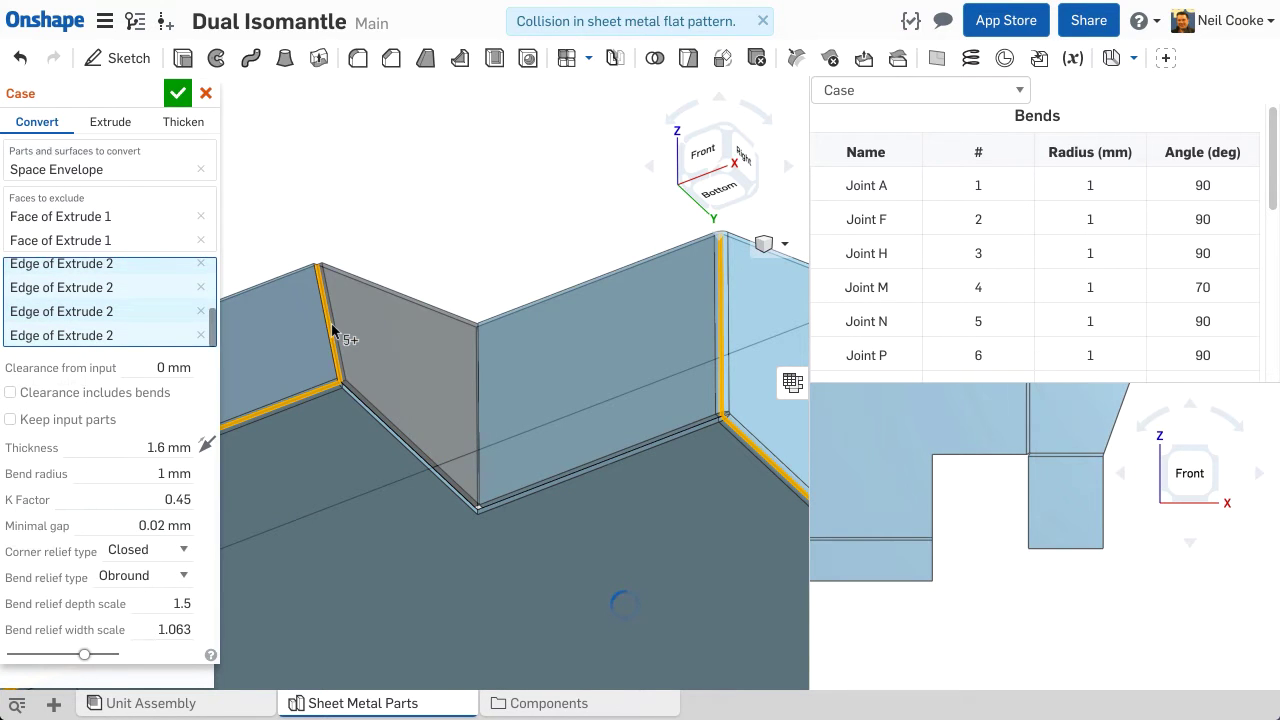
scroll(480, 520, "up", 5)
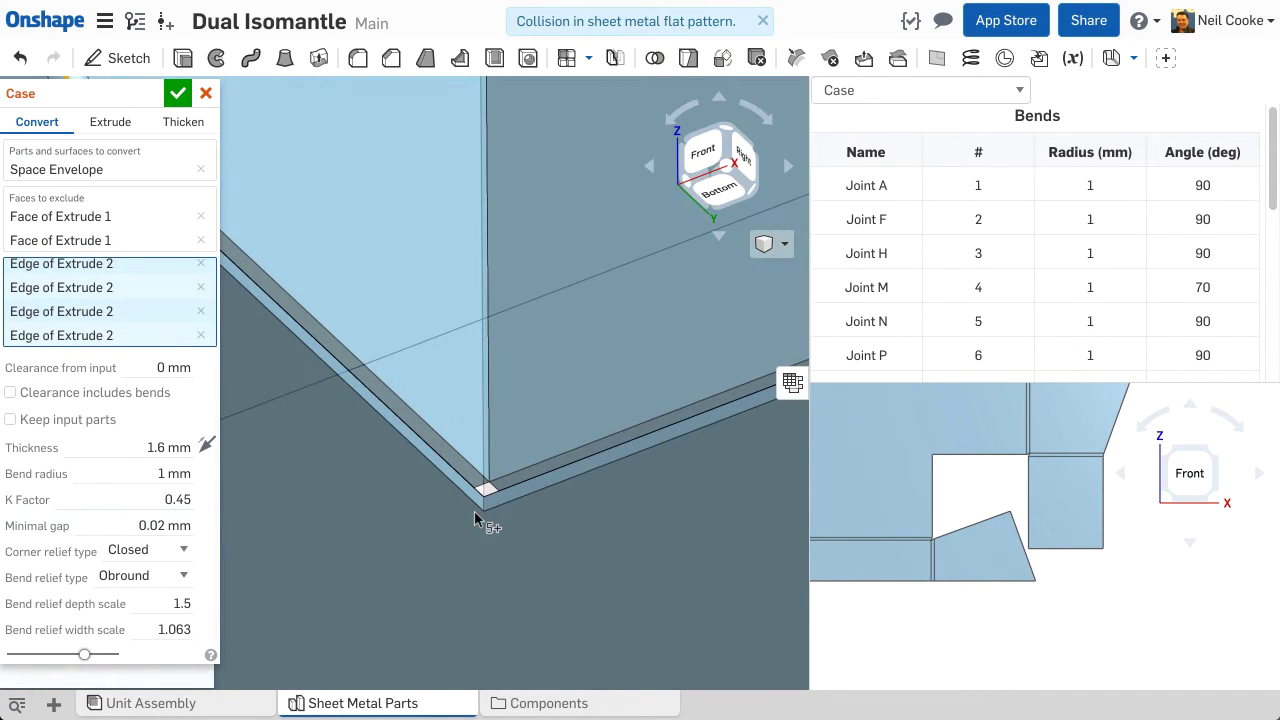
scroll(480, 517, "down", 6)
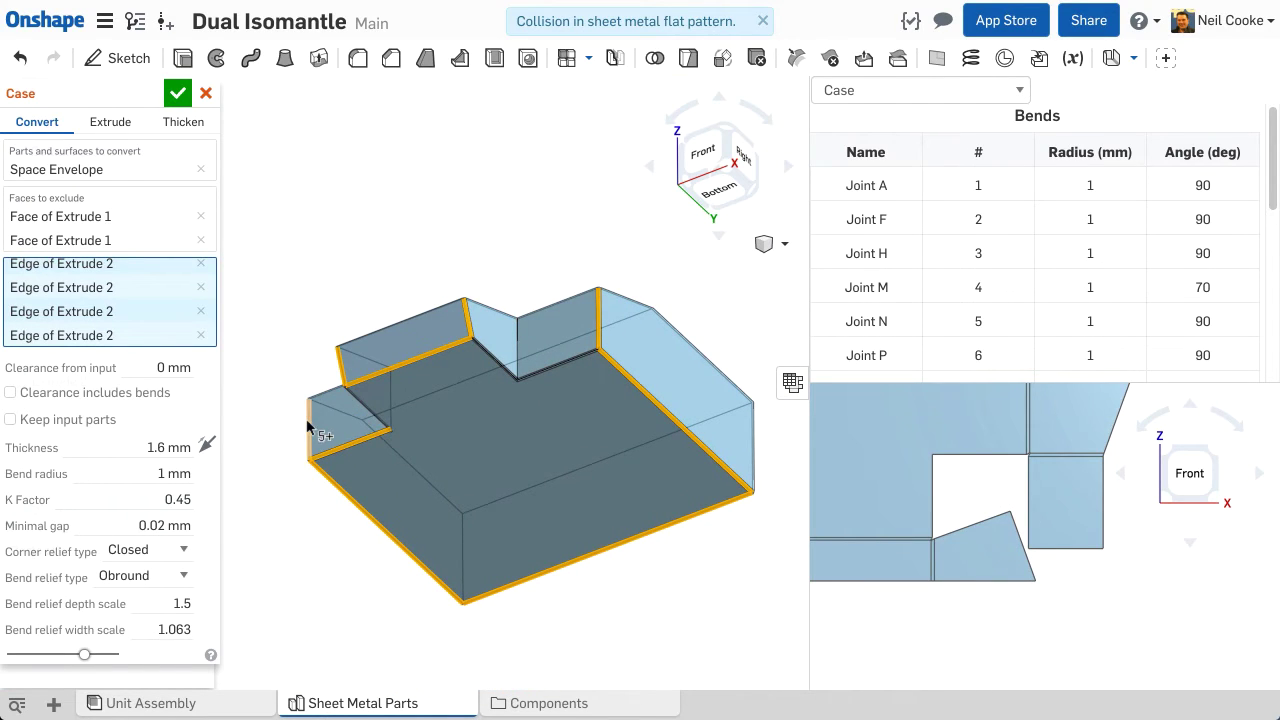
- Replace the left front wall's bottom-edge bend with a bend on its outer vertical edge, matching the right side
left_click(343, 445)
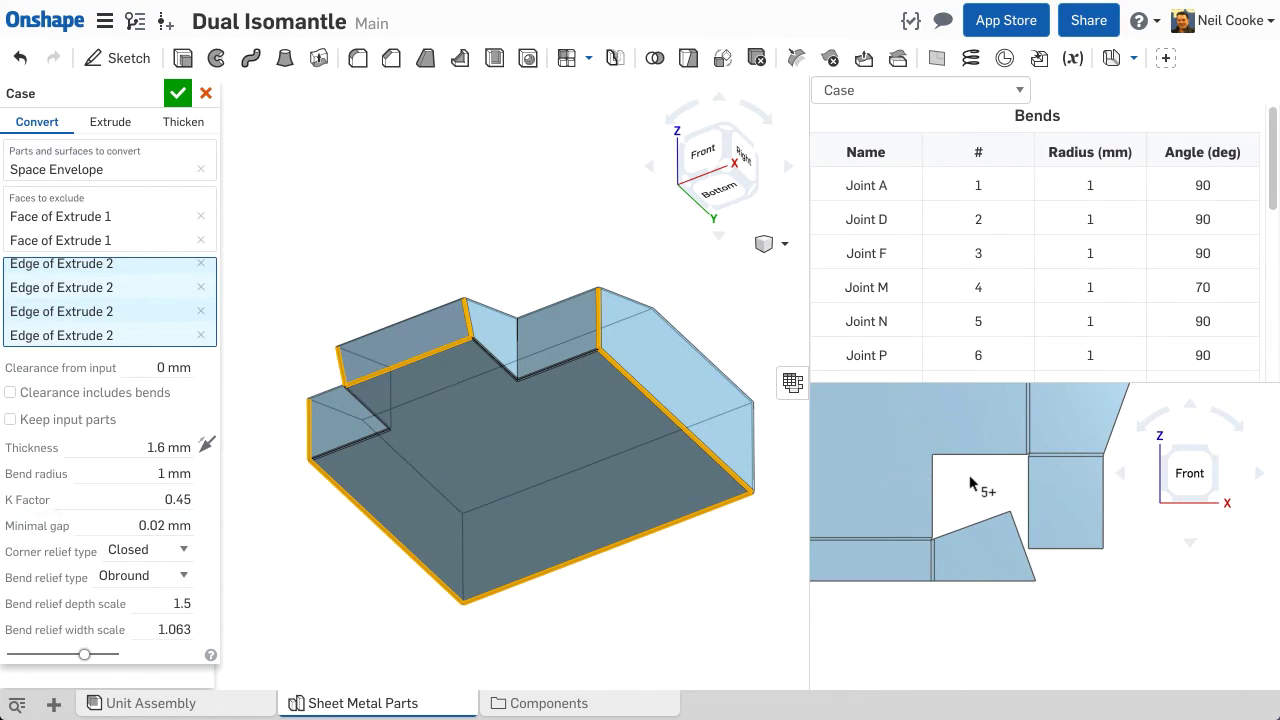
scroll(970, 484, "down", 5)
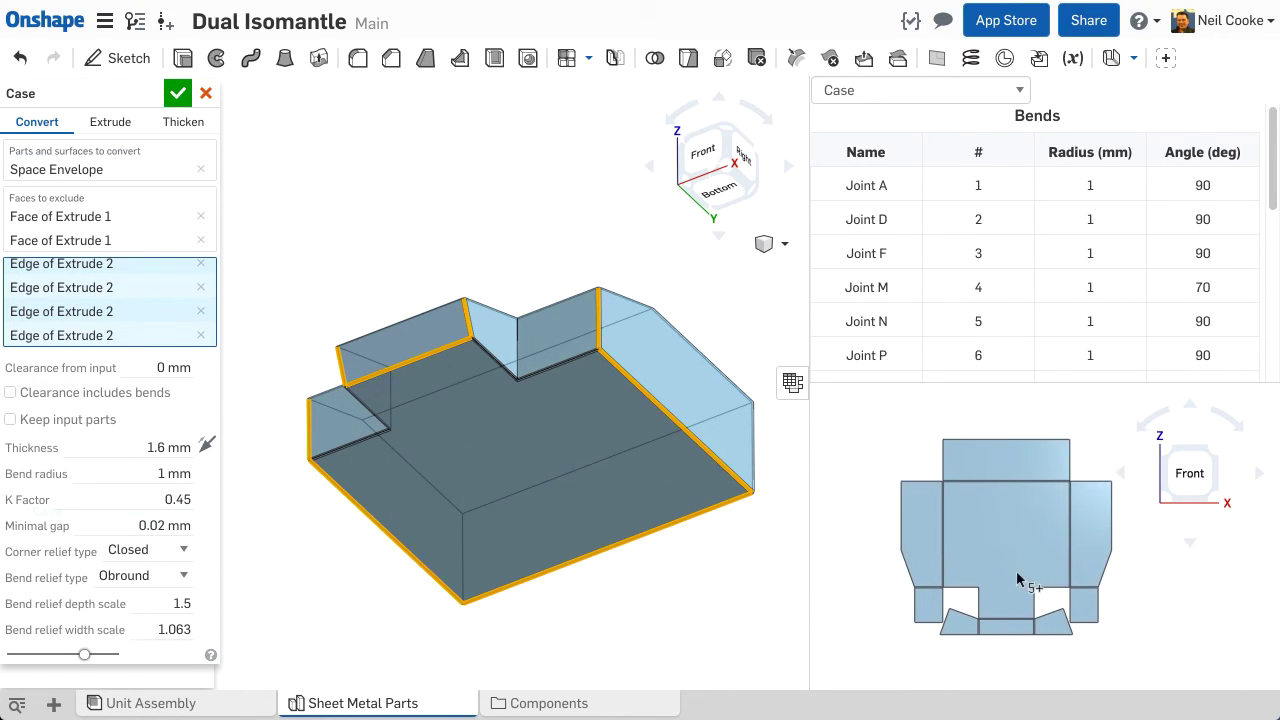
scroll(1015, 576, "up", 1)
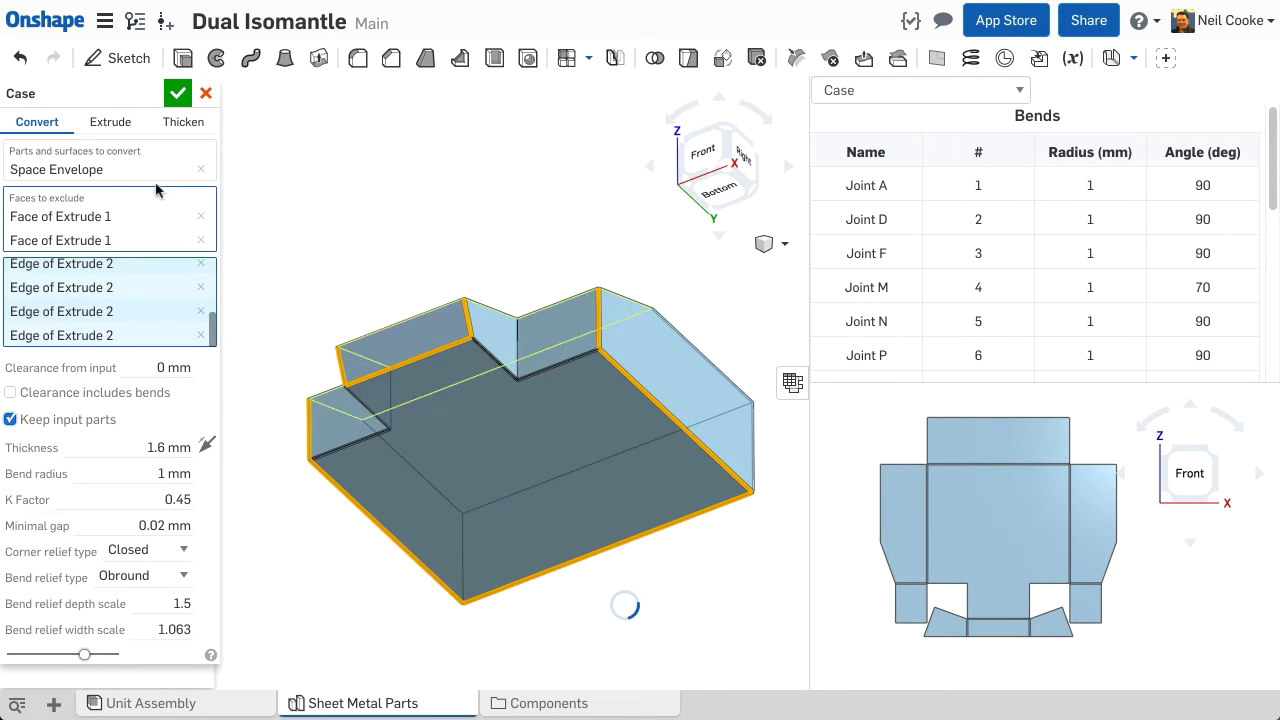
- Accept the Case model with Keep input parts enabled, and hide the Space Envelope part
left_click(177, 93)
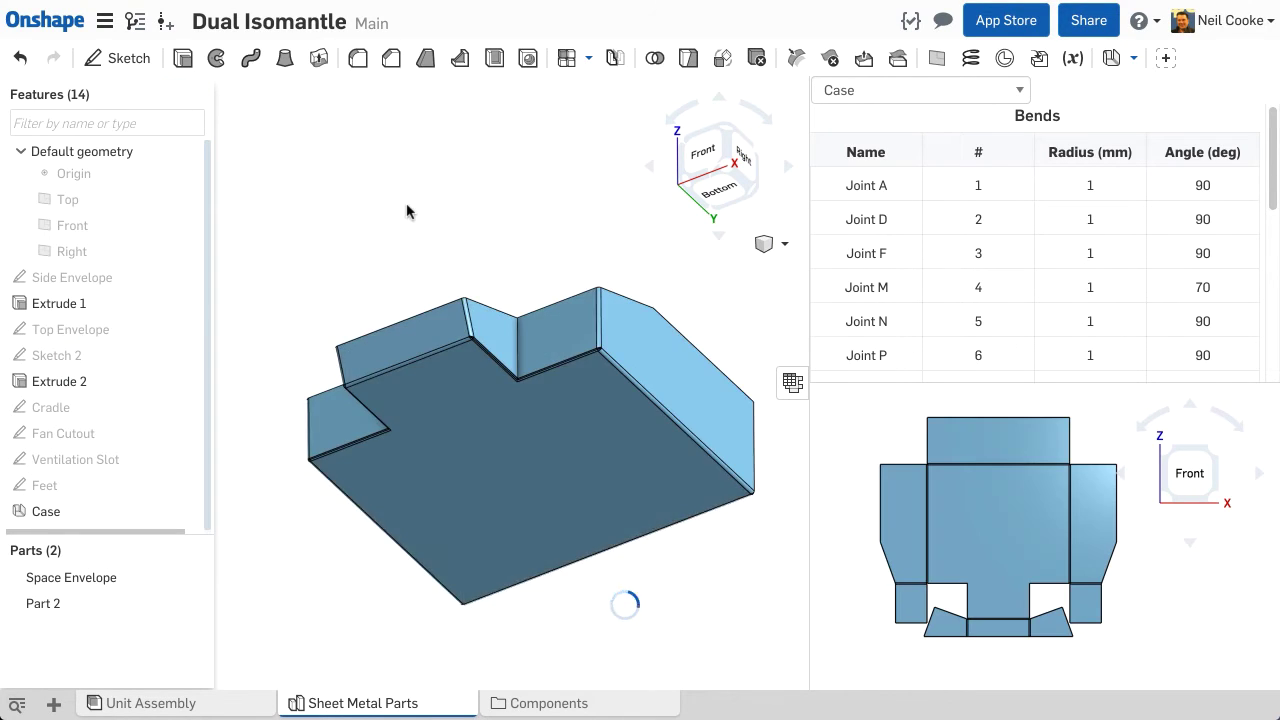
right_click_drag(409, 209, 482, 313)
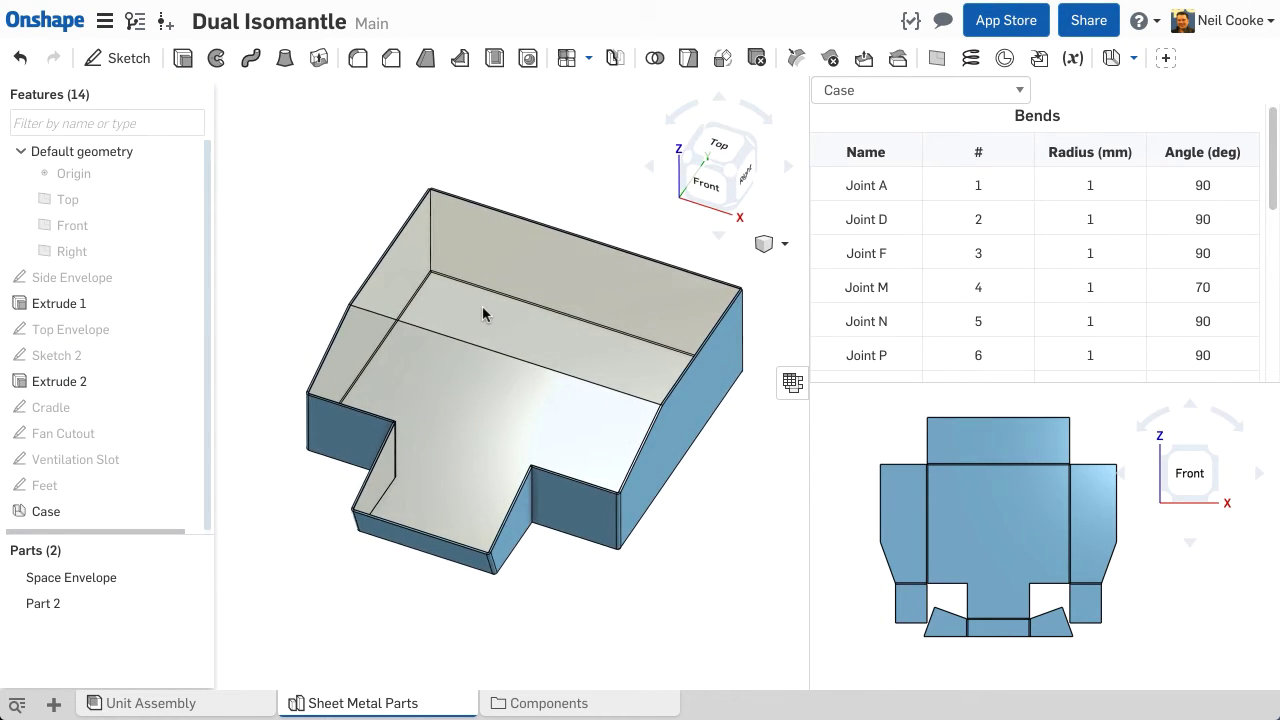
left_click(246, 577)
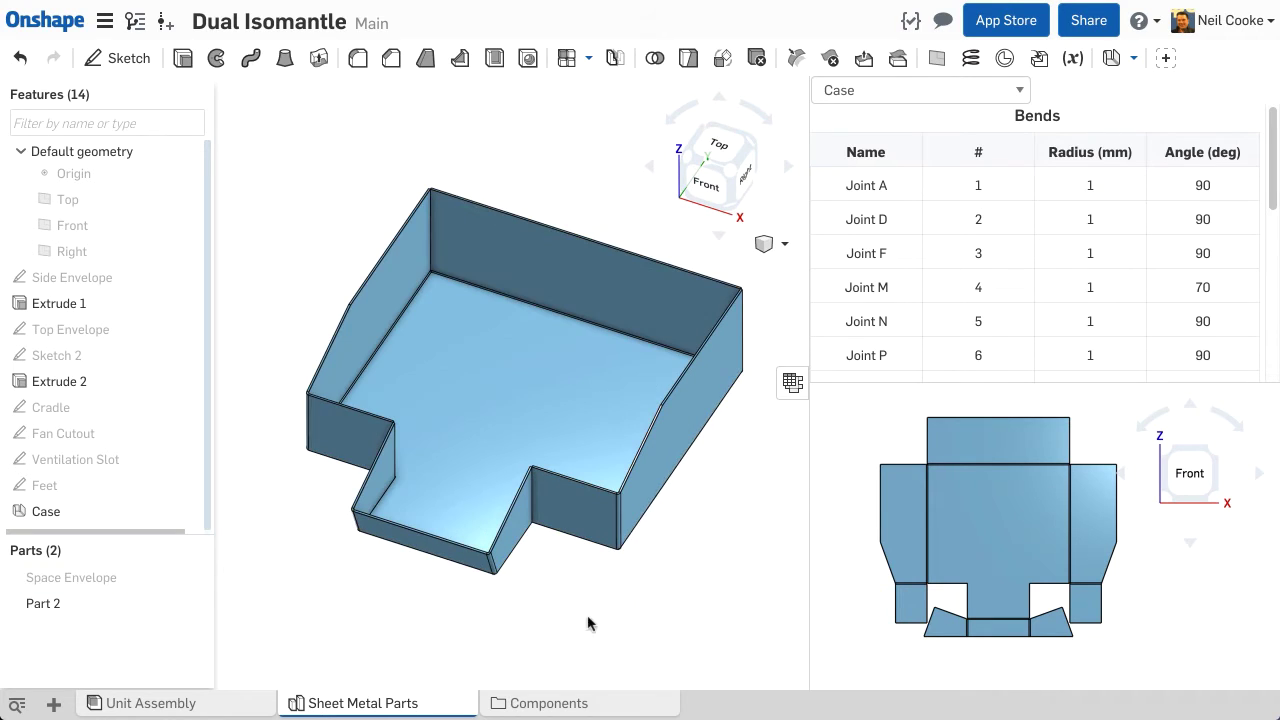
- Add a flange along the rear wall's top edge with a distance of 15 mm
left_click(1134, 62)
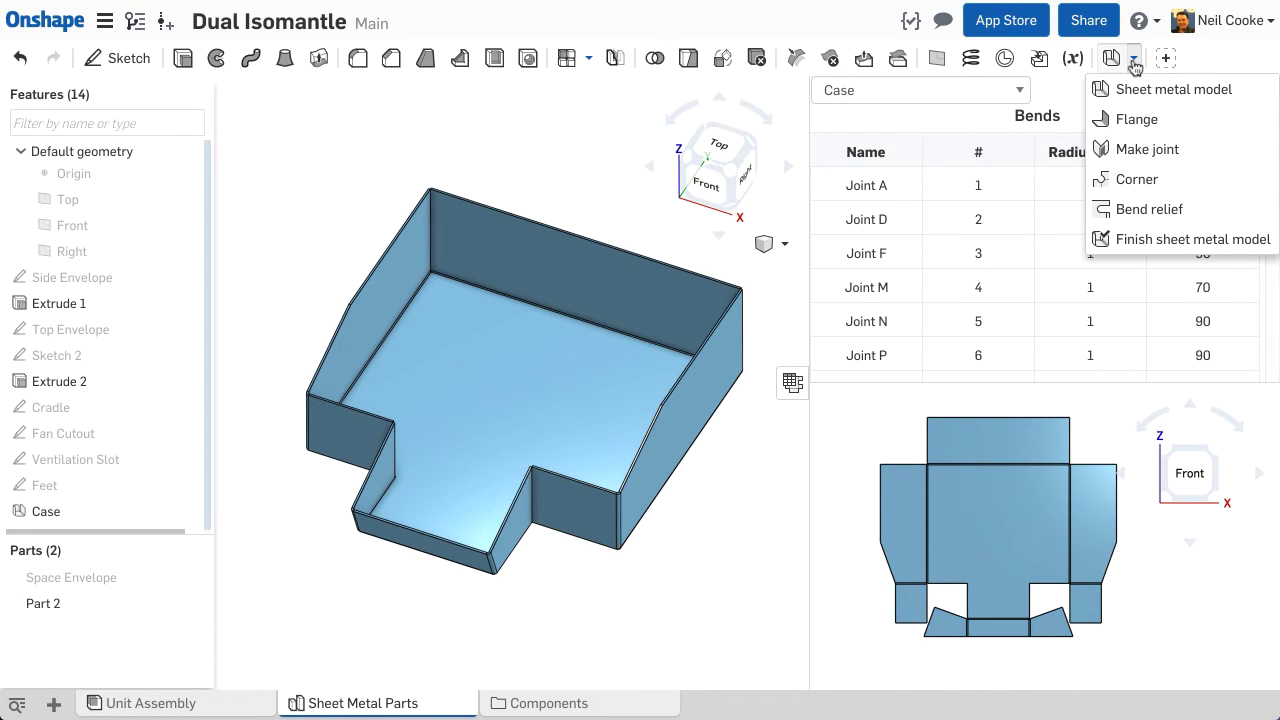
left_click(1168, 122)
left_click(573, 236)
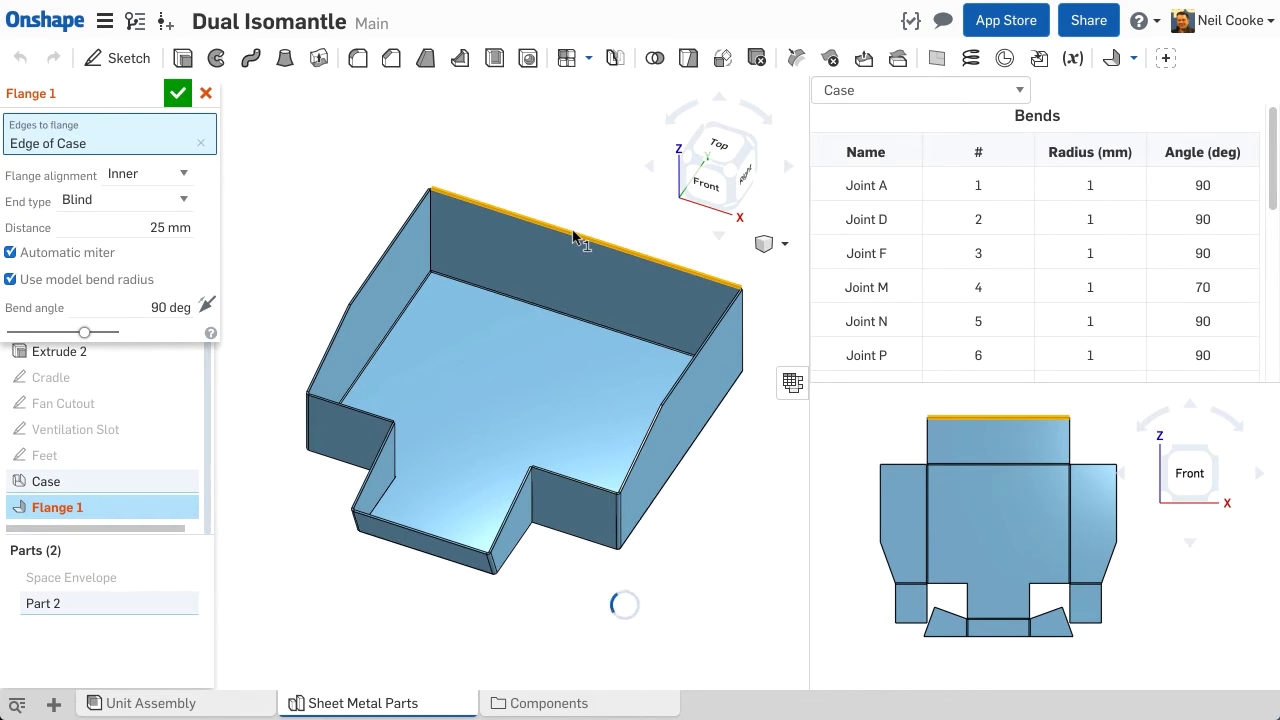
left_click(150, 229)
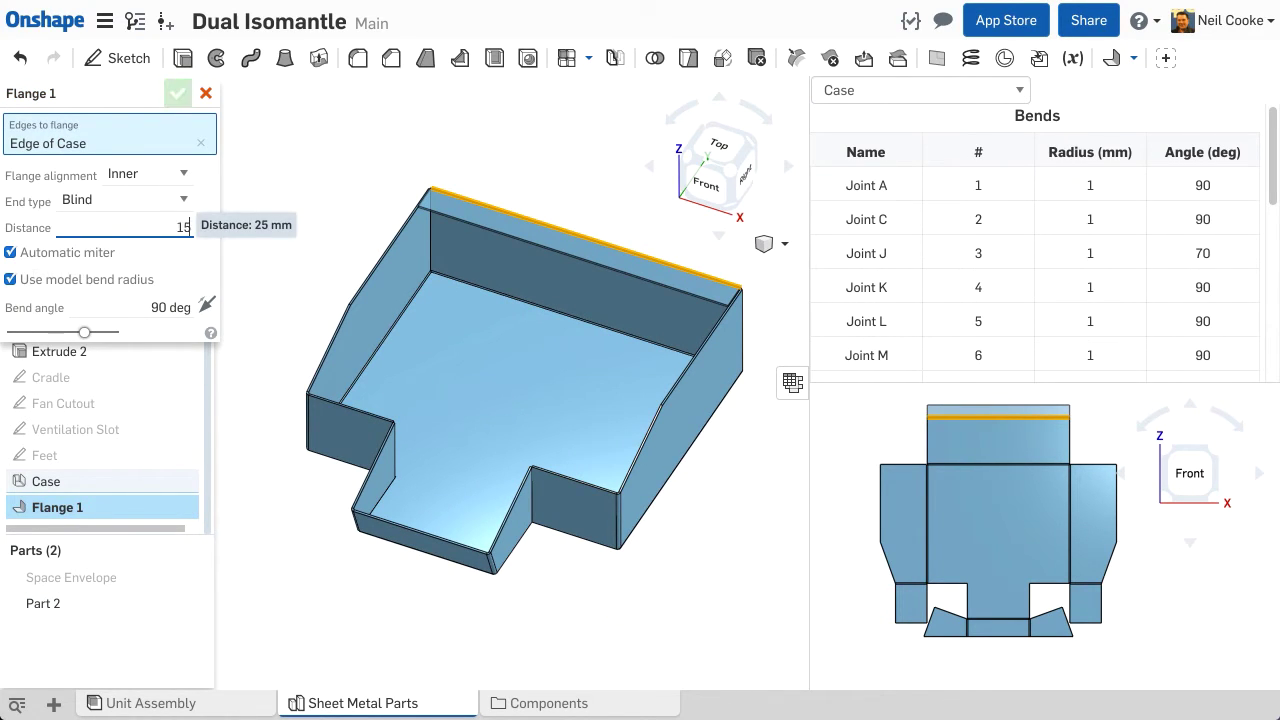
type("15")
key("Return")
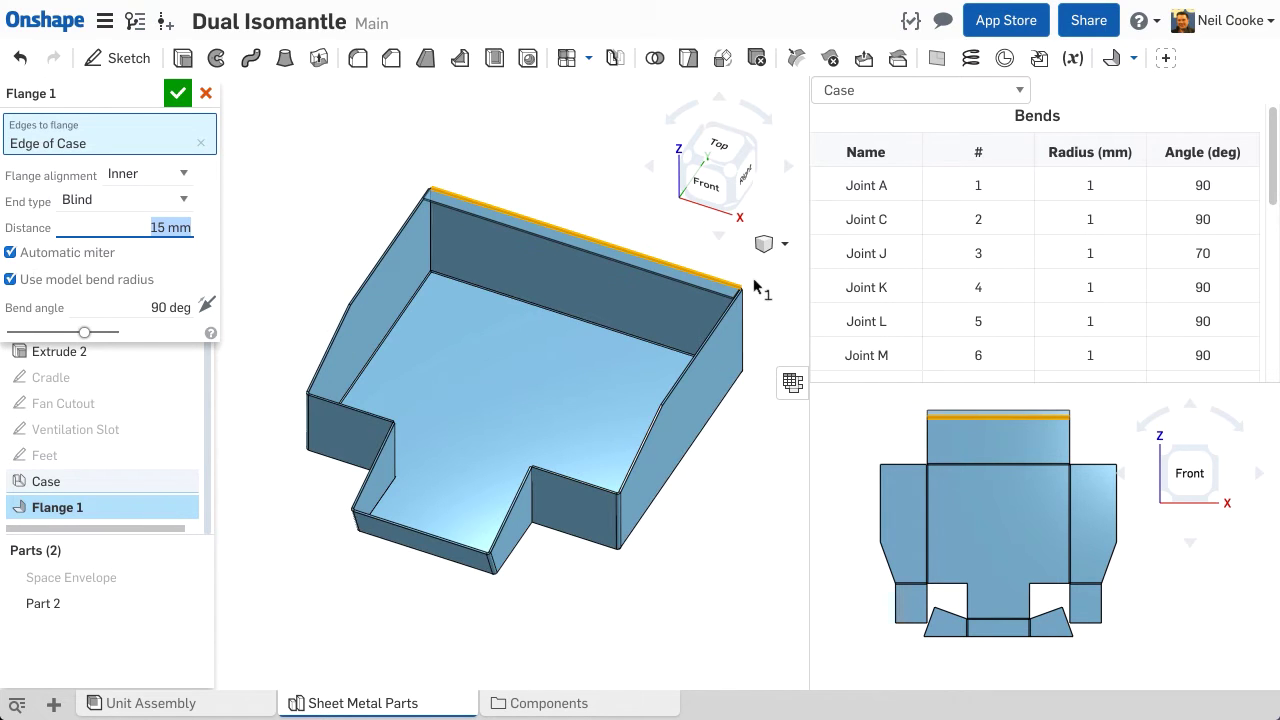
- Try the Outer and Middle flange alignments at the right rear corner, and return the alignment to Inner
scroll(756, 287, "up", 5)
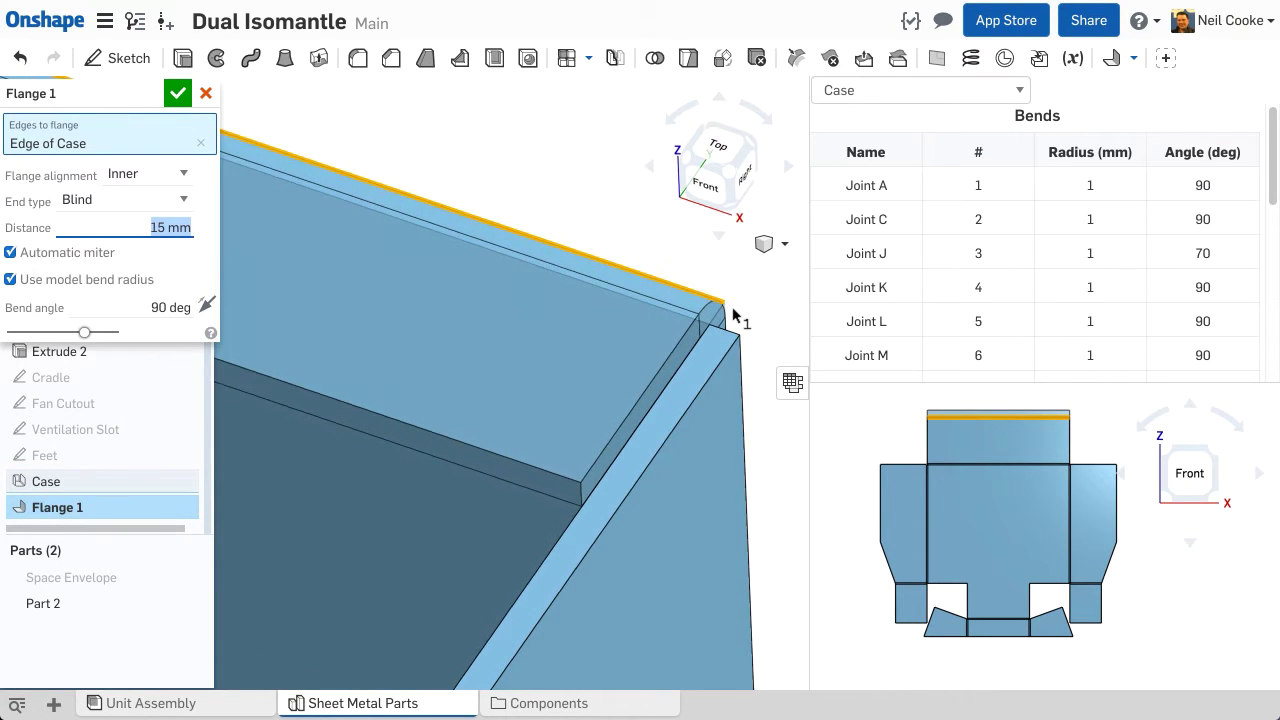
right_click_drag(732, 314, 721, 272)
left_click(185, 176)
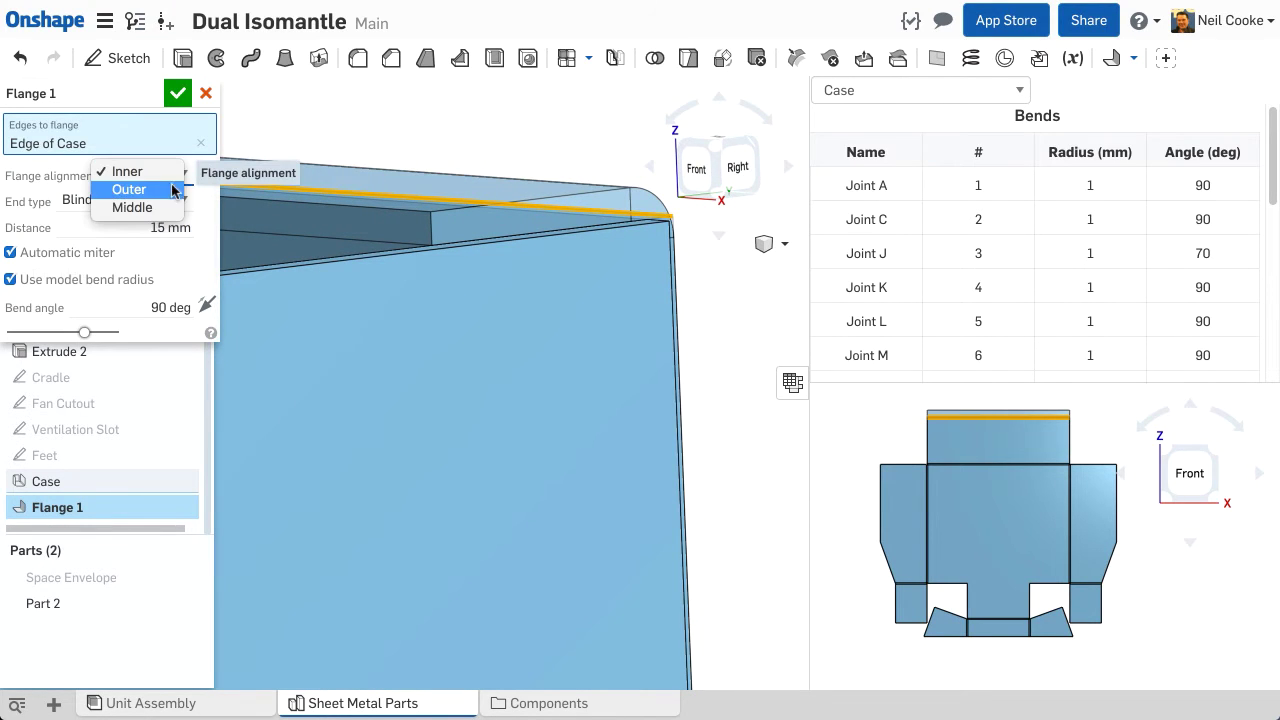
left_click(171, 192)
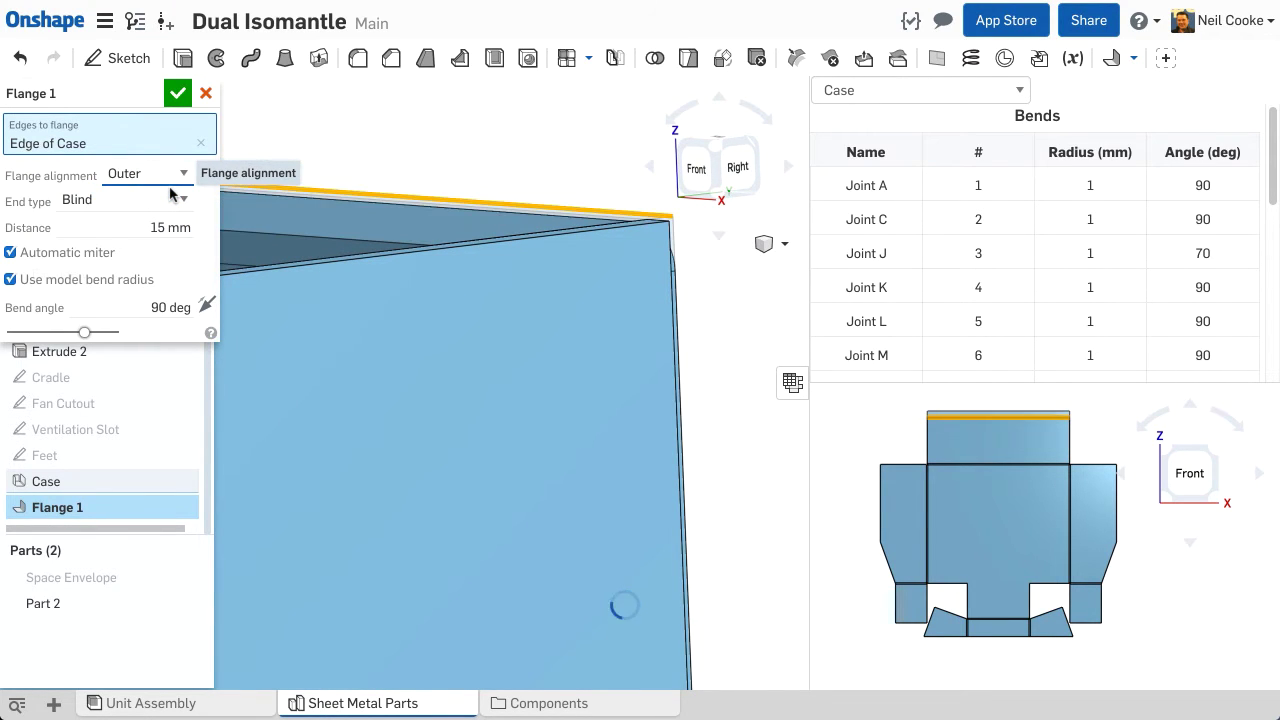
left_click(177, 177)
left_click(172, 191)
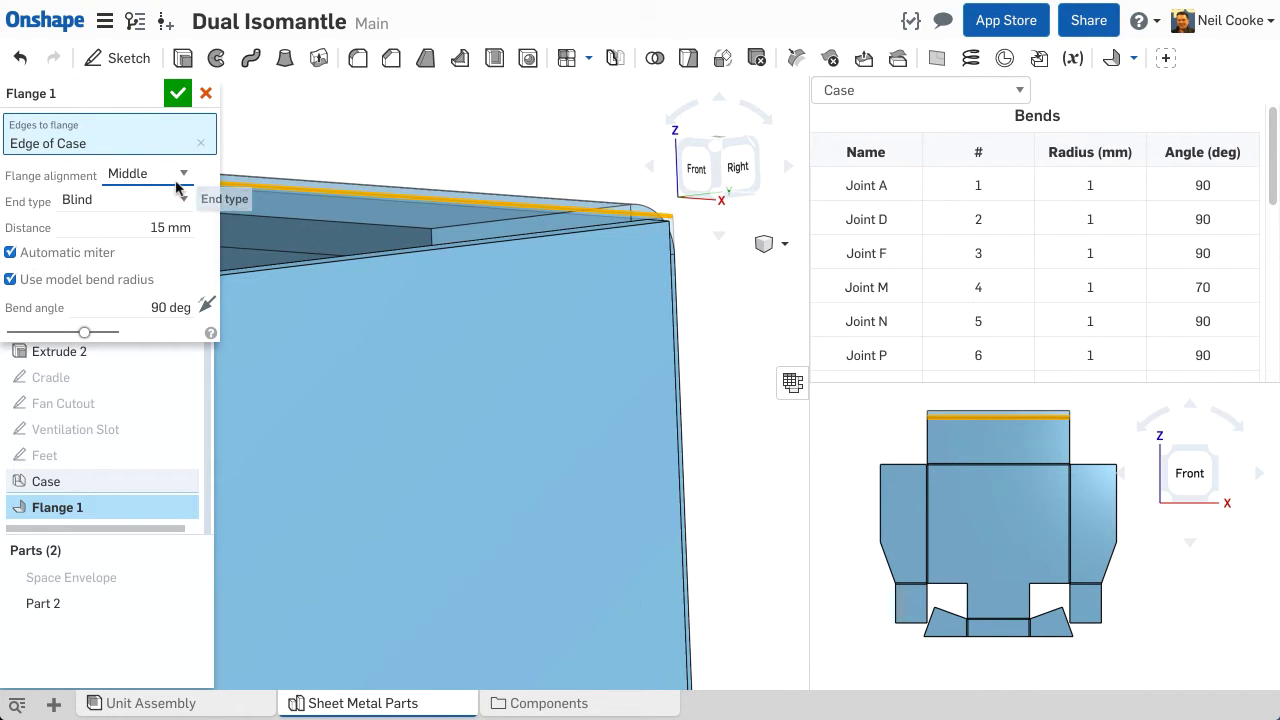
left_click(181, 176)
left_click(160, 134)
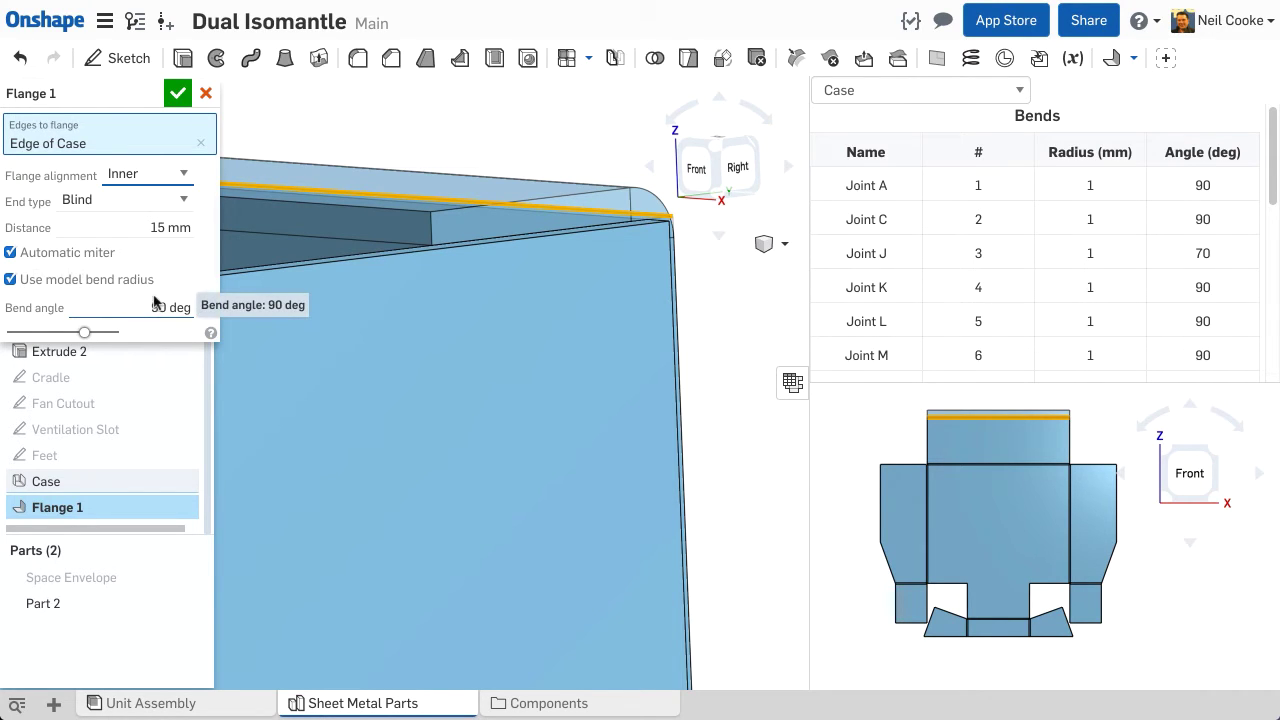
scroll(357, 300, "down", 5)
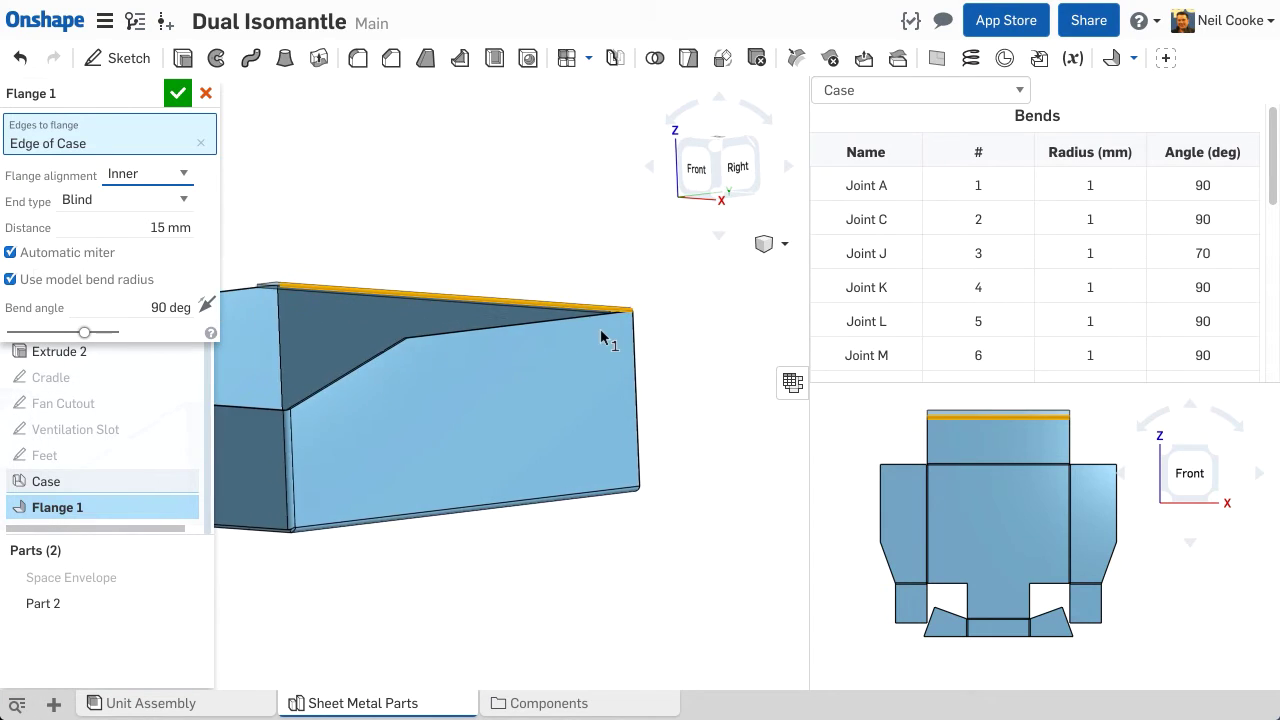
- Extend the 15 mm flange to the straight and sloped top edges of both the right and left side walls
key("shift+7")
scroll(593, 336, "up", 3)
left_click(594, 294)
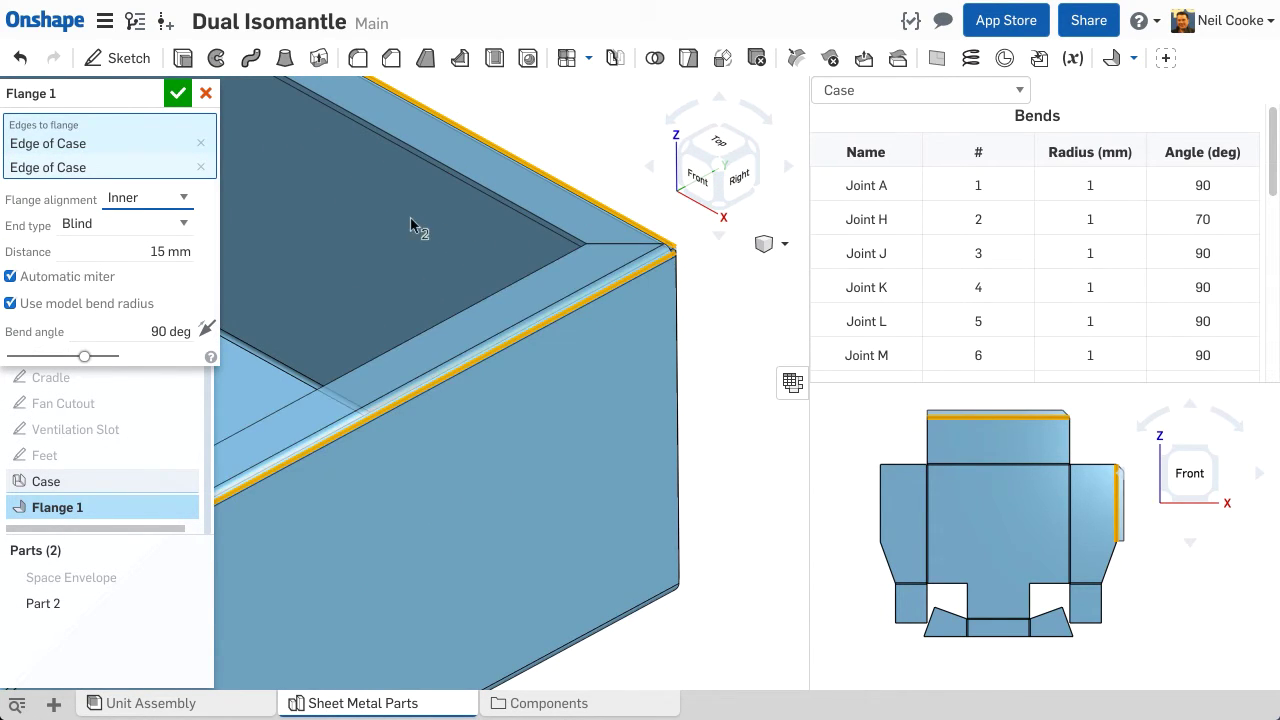
scroll(414, 240, "down", 4)
middle_click_drag(541, 305, 579, 336)
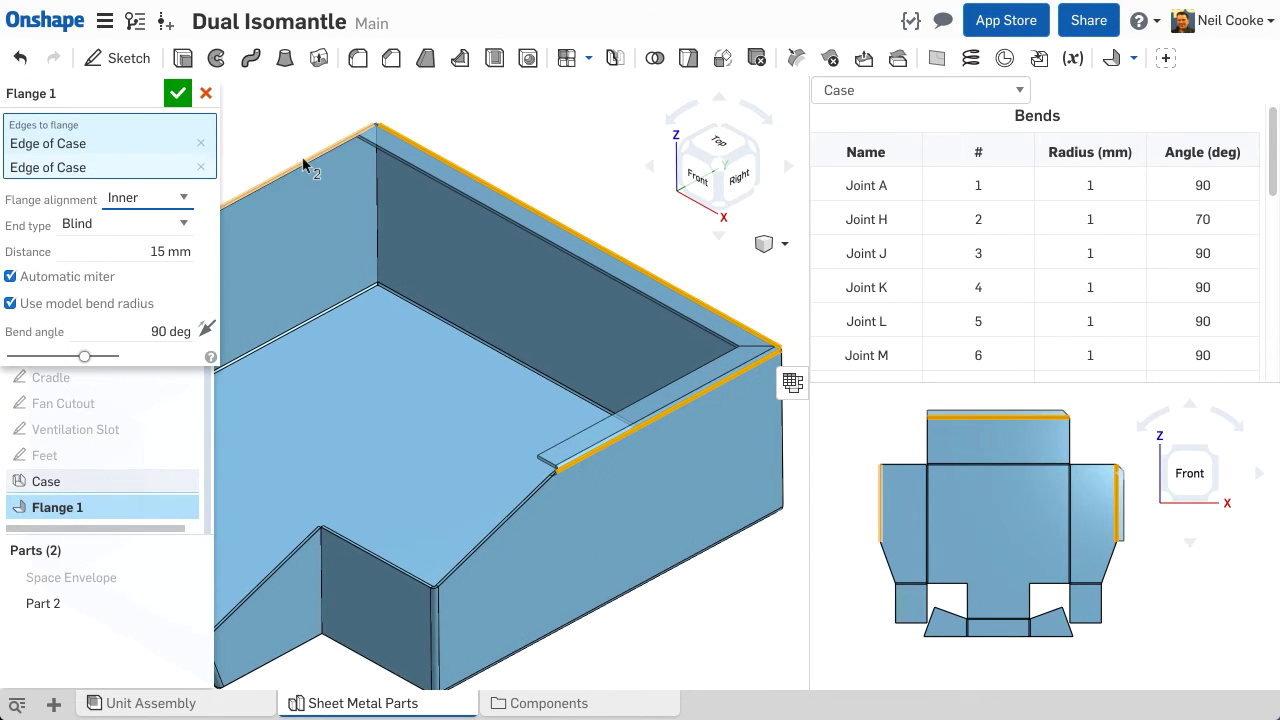
left_click(315, 157)
middle_click_drag(396, 198, 549, 200)
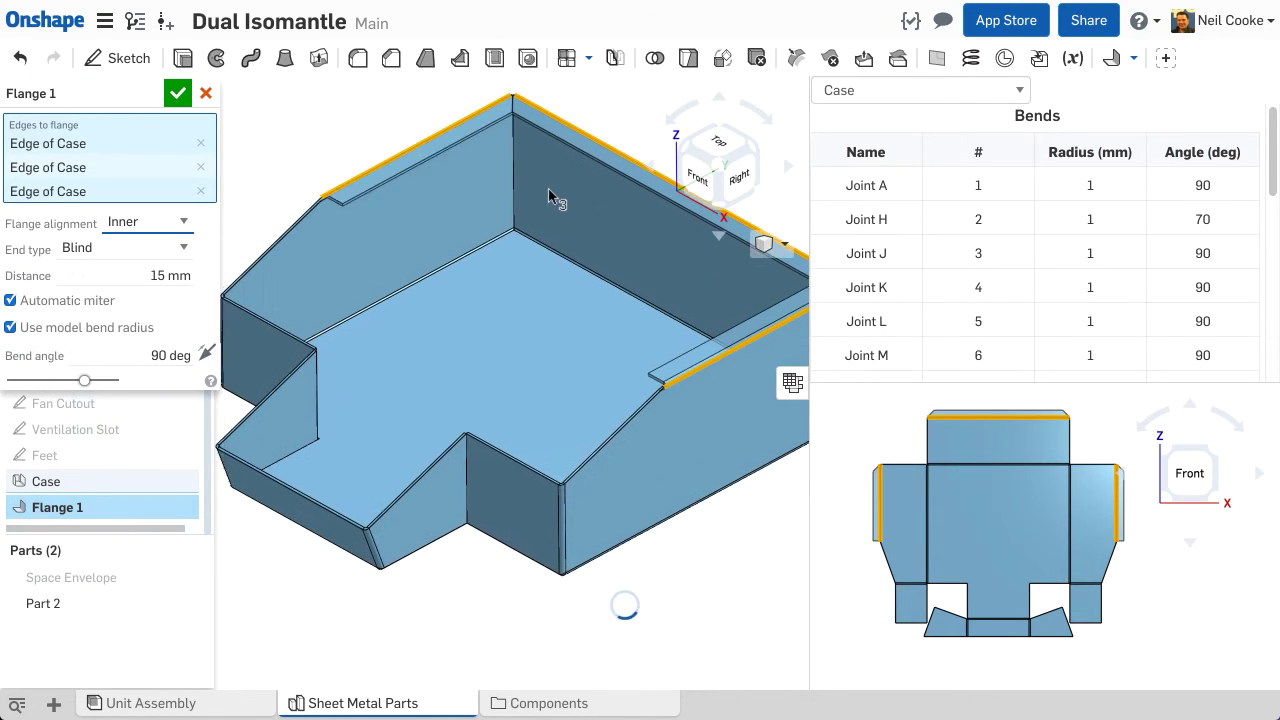
left_click(291, 223)
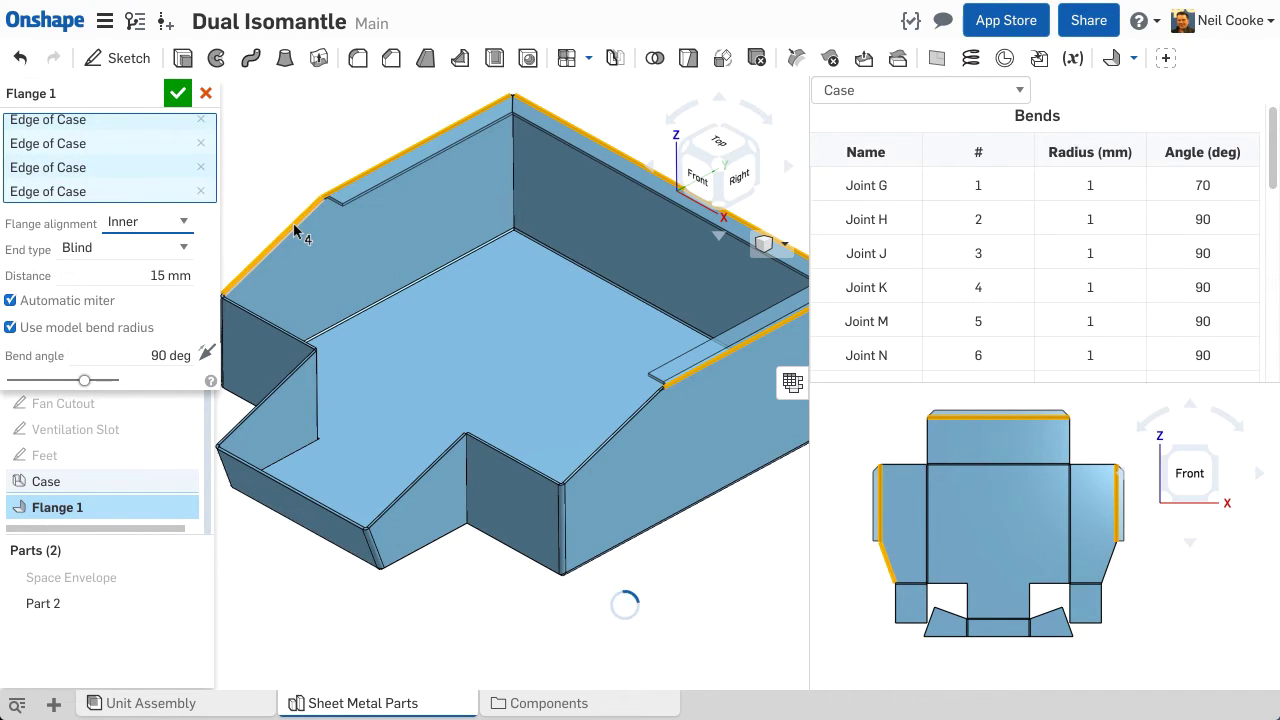
left_click(586, 463)
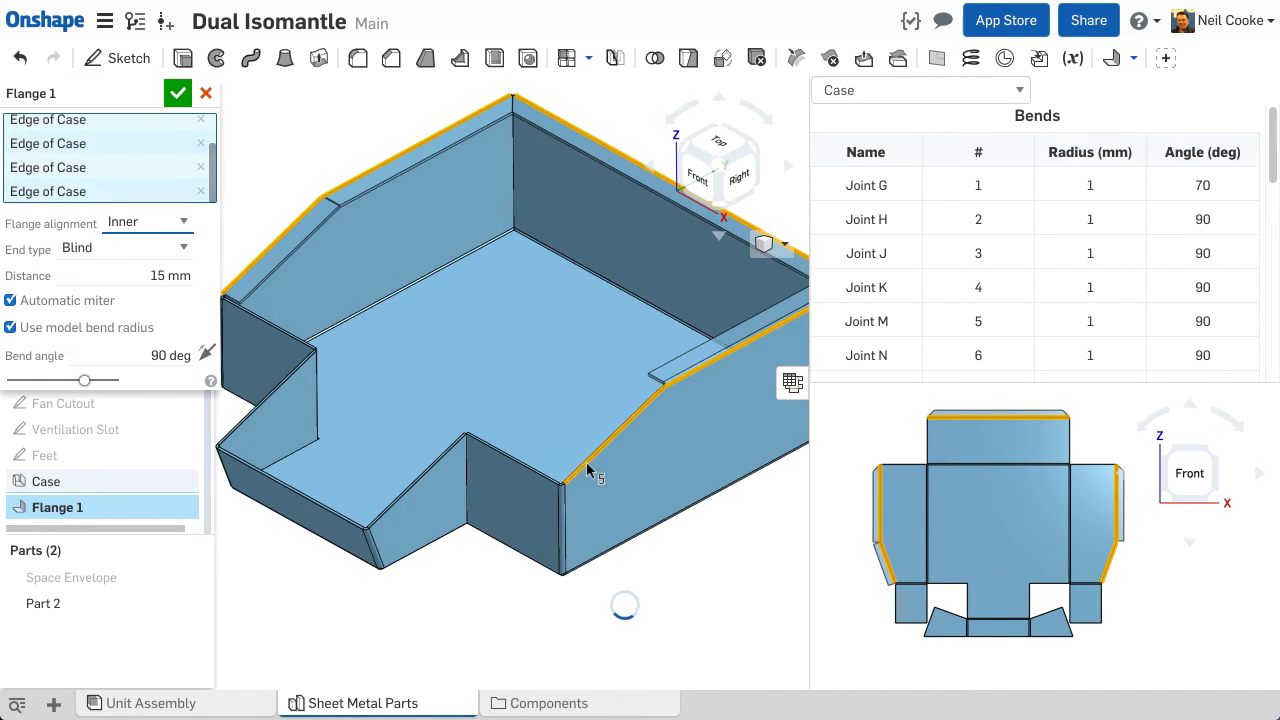
- Add the top edges of the front tray's right, front and left walls to the flange, and accept it
left_click(376, 506)
left_click(328, 509)
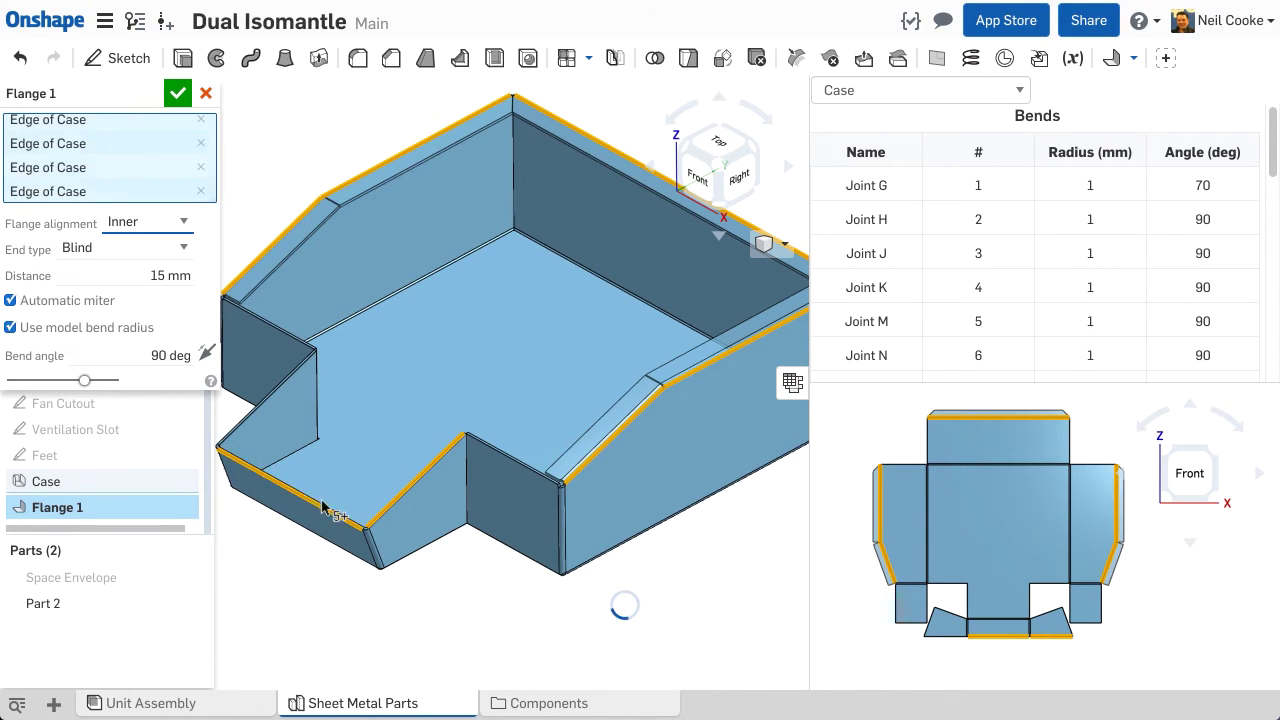
left_click(254, 416)
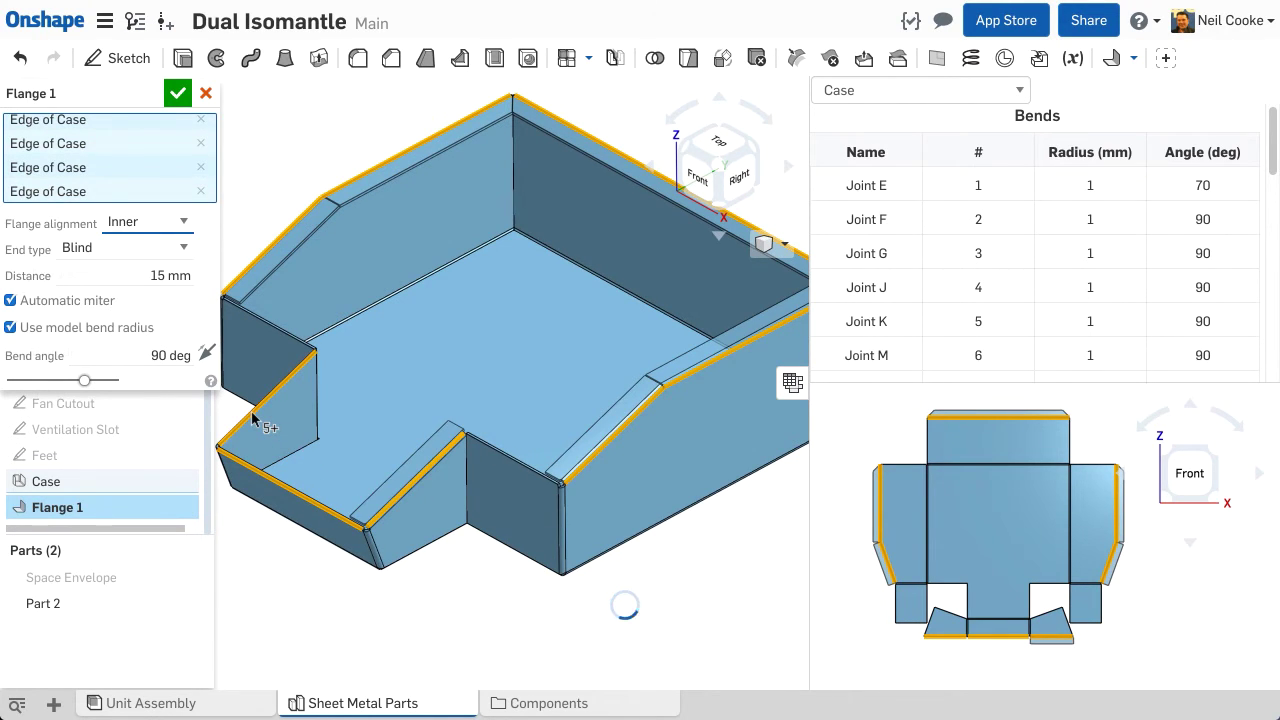
left_click(177, 95)
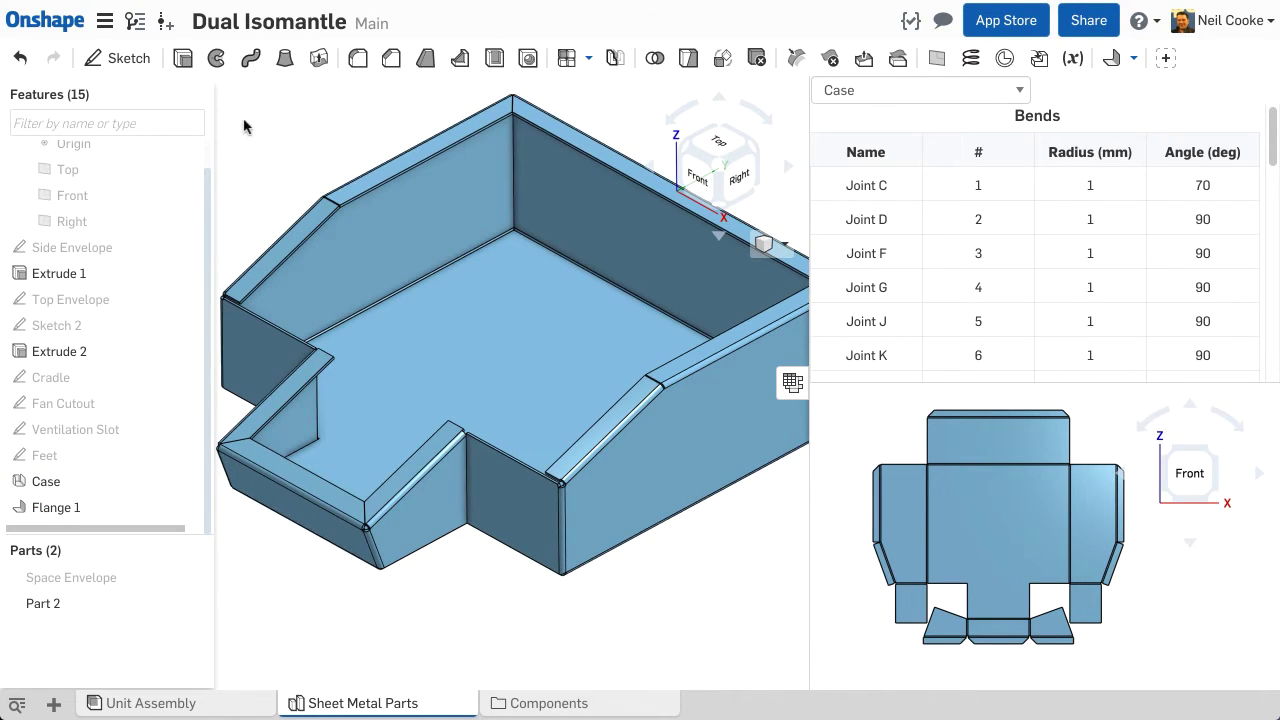
- Set the radius of the bend between the base and the rear wall, Joint D, to 5 mm
scroll(974, 663, "up", 6)
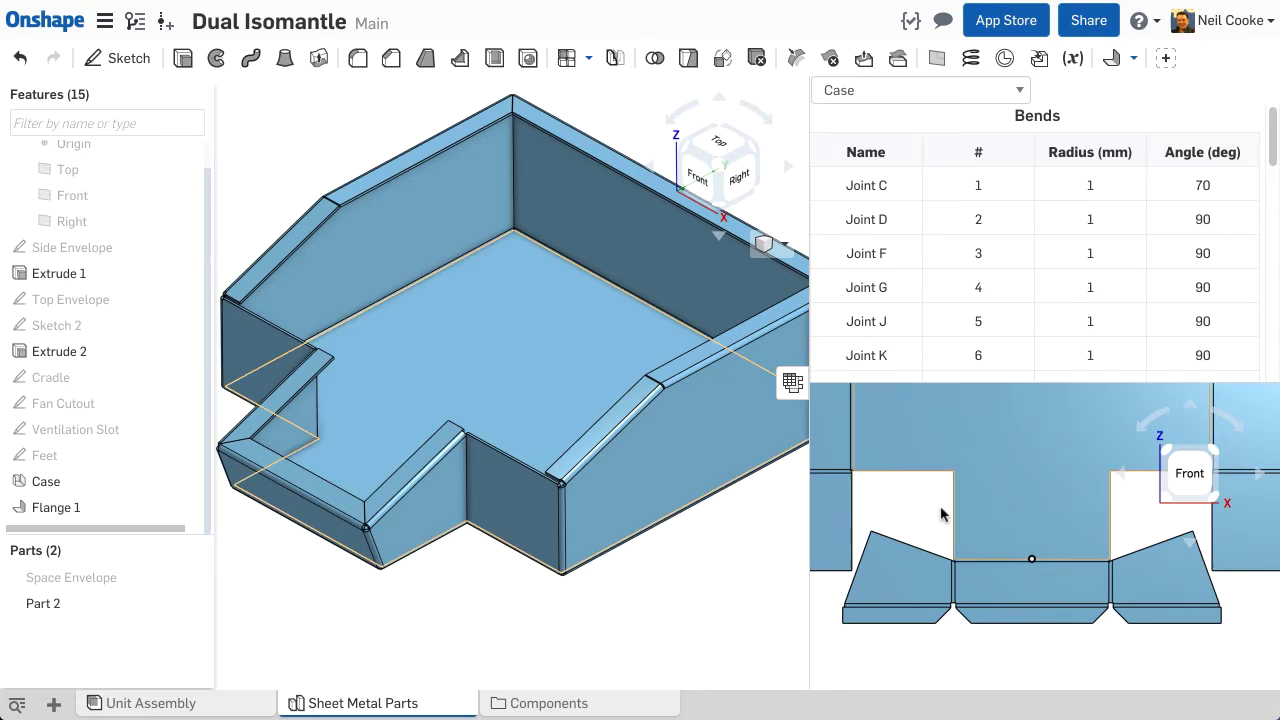
scroll(1035, 621, "up", 5)
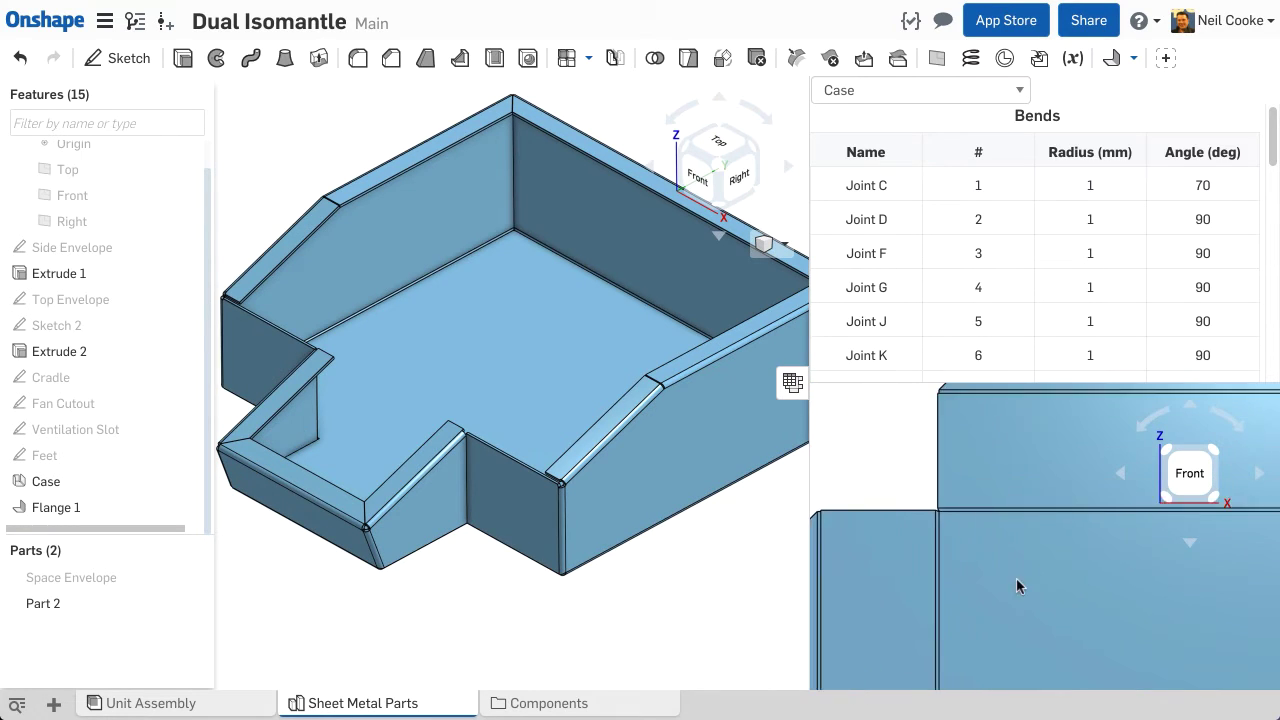
scroll(1016, 578, "down", 3)
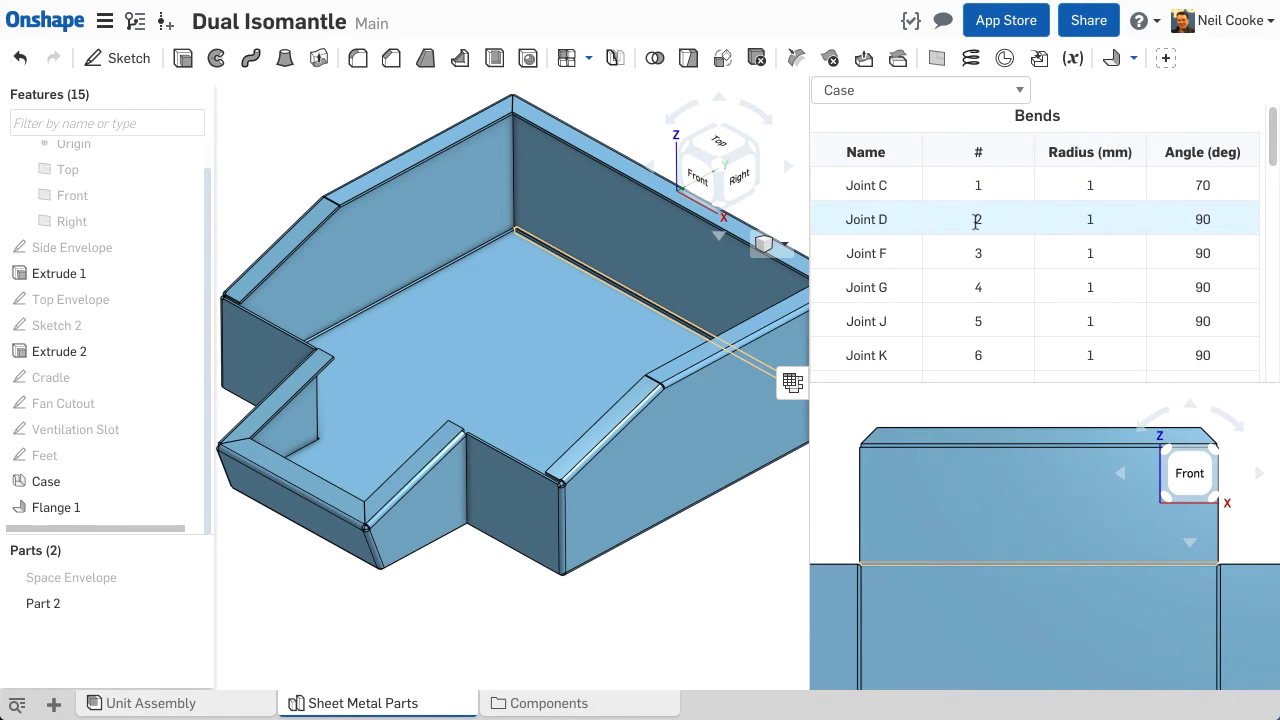
left_click(1207, 220)
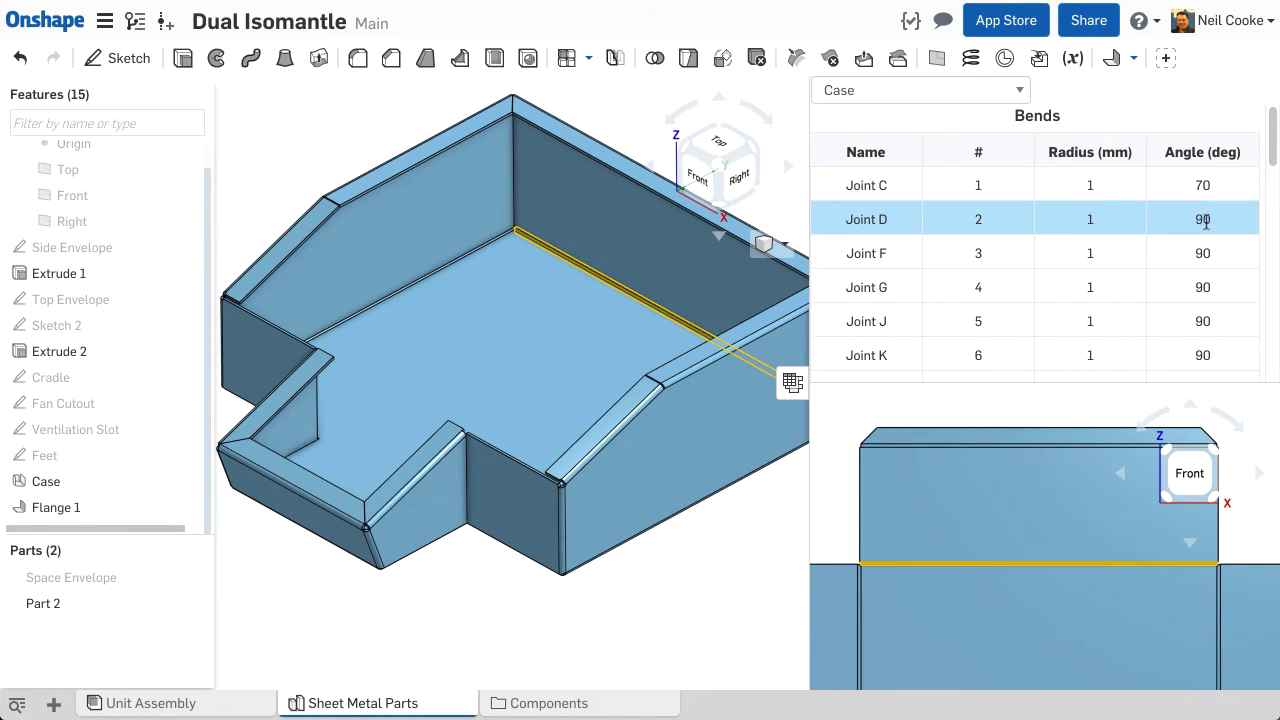
double_click(1101, 219)
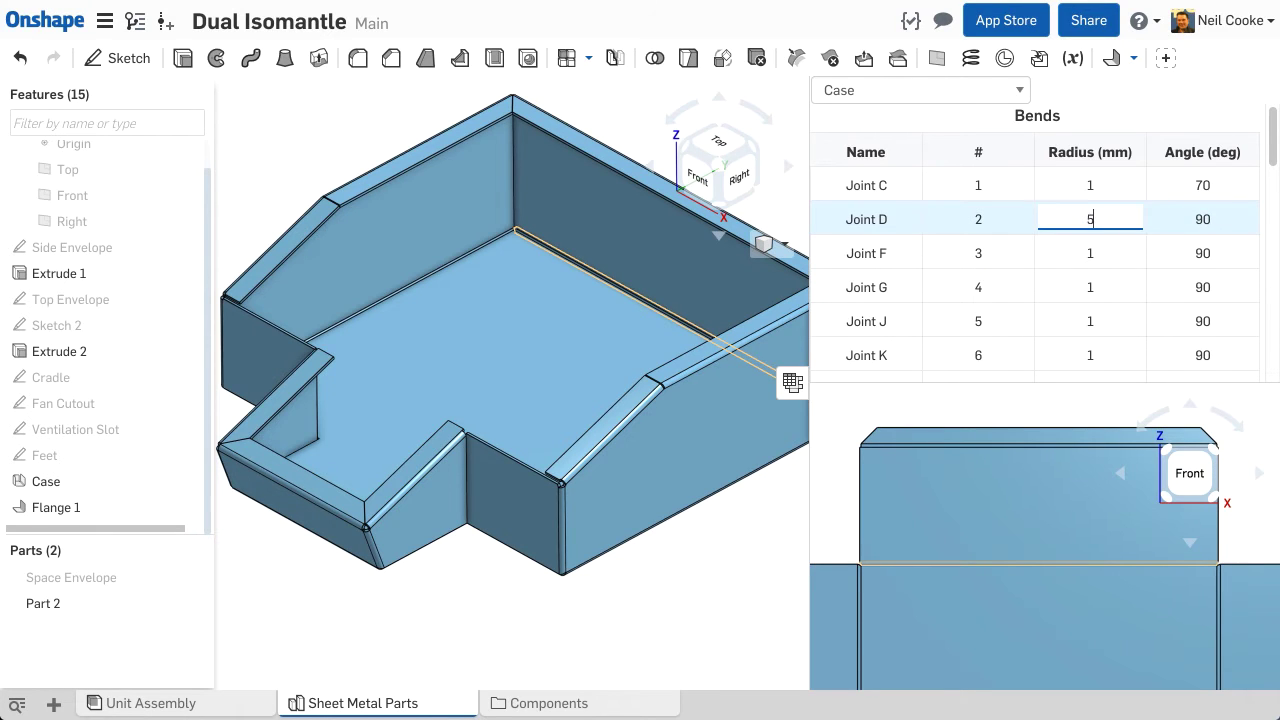
key("Return")
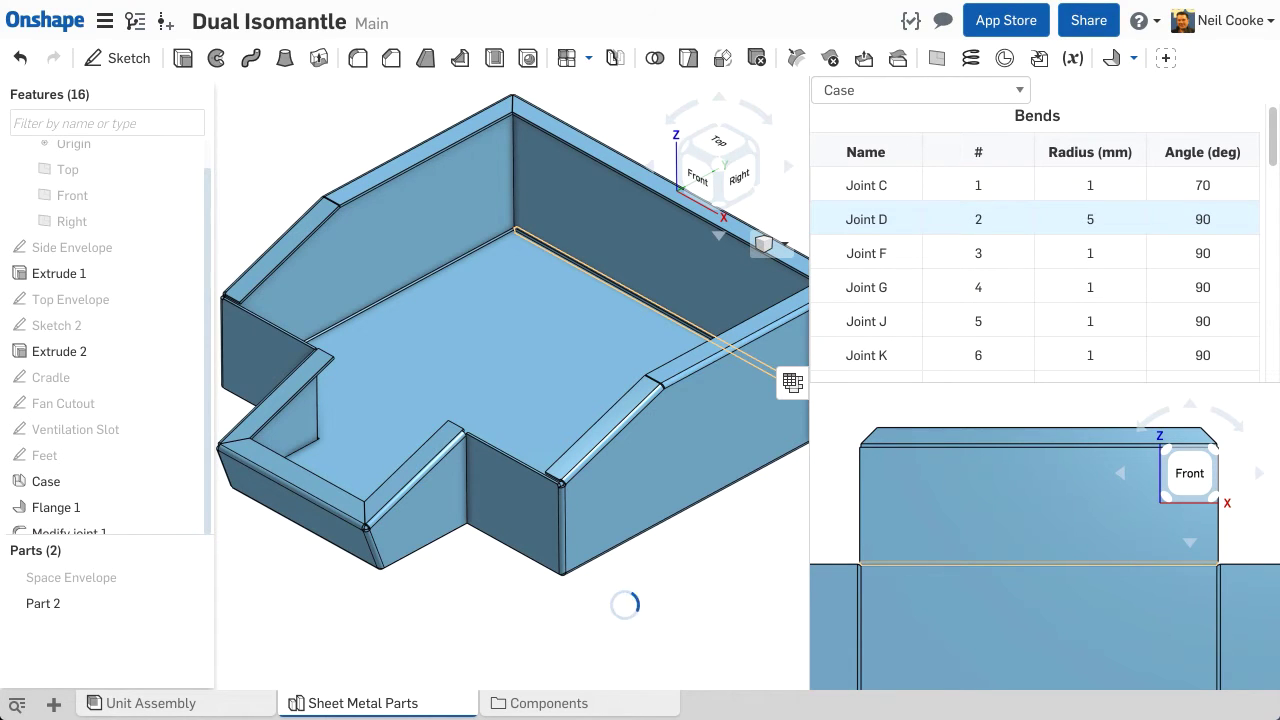
- Examine the rear bottom corner in the folded and flat views, and set Joint D's bend radius to 3 mm
middle_click_drag(708, 494, 551, 471)
right_click_drag(663, 463, 543, 371)
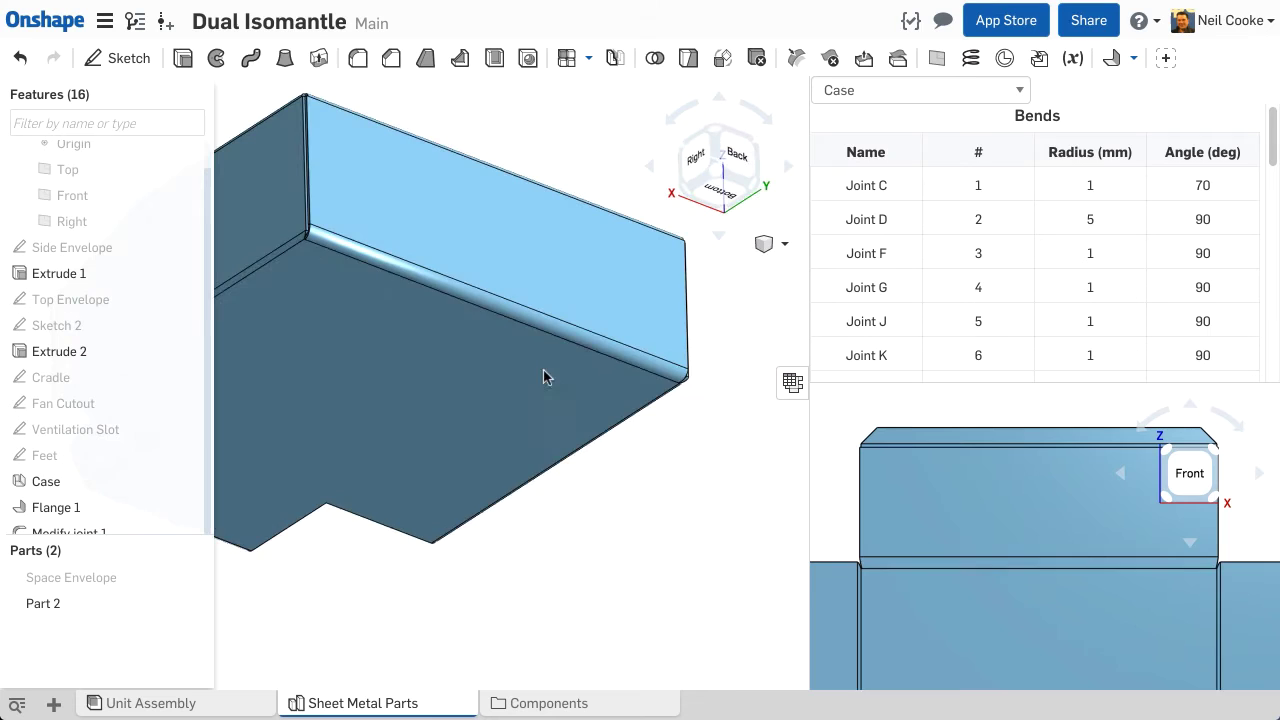
scroll(290, 230, "up", 5)
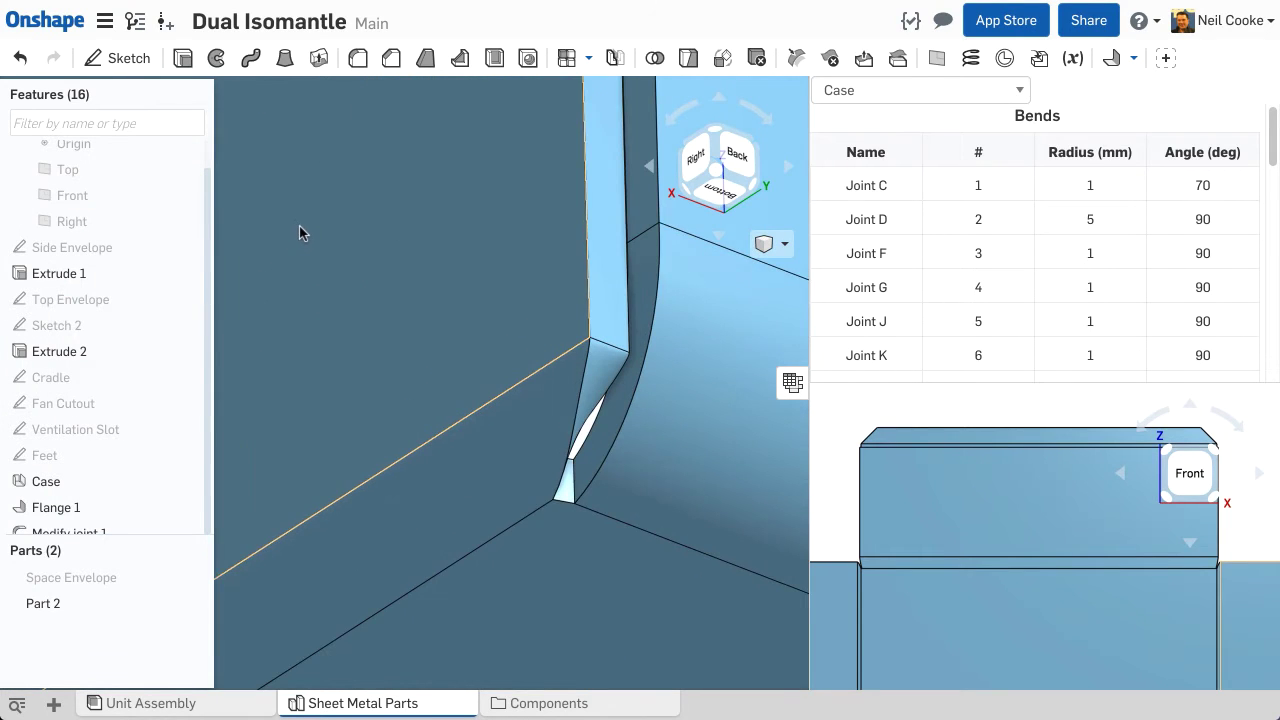
scroll(860, 500, "up", 5)
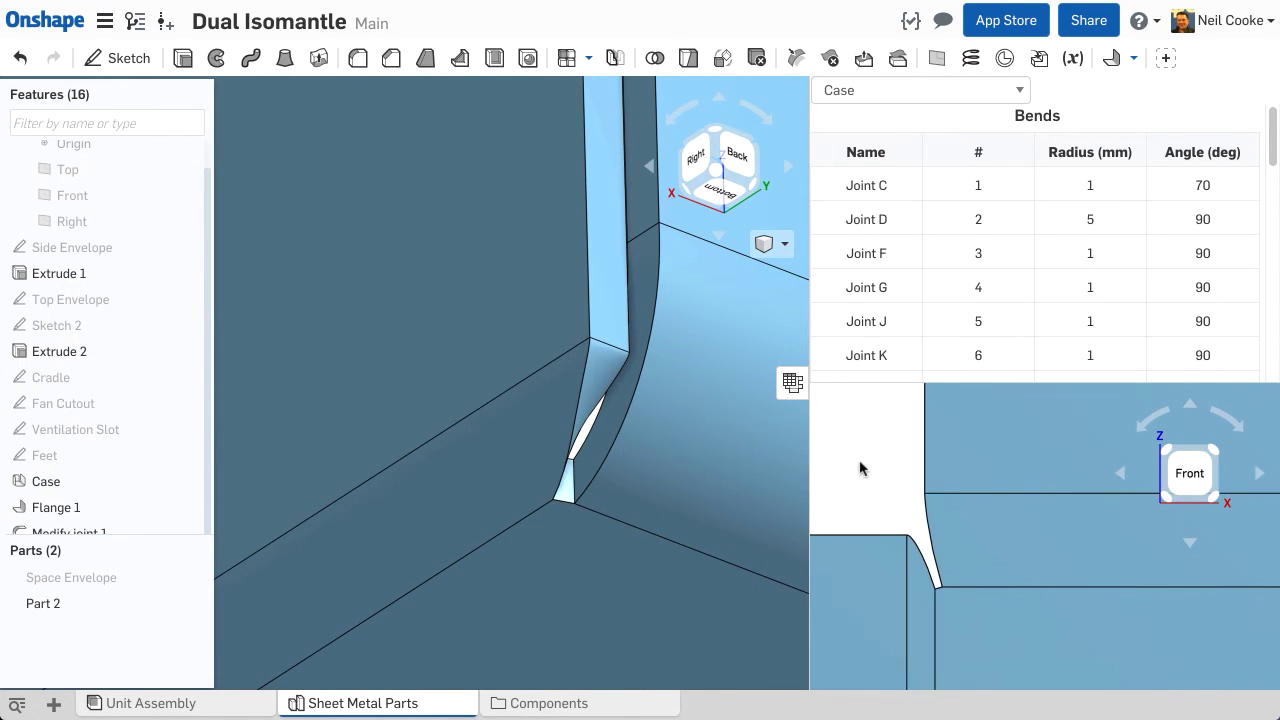
left_click(1091, 220)
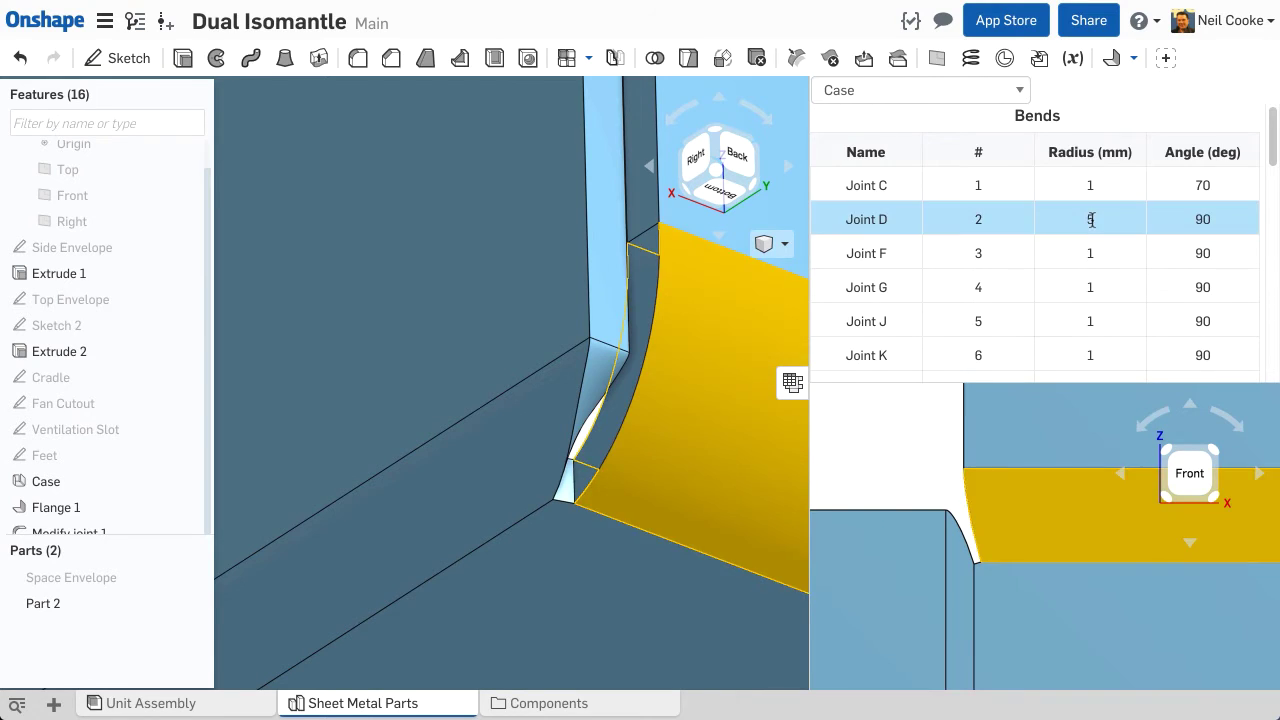
left_click(1091, 220)
key("Return")
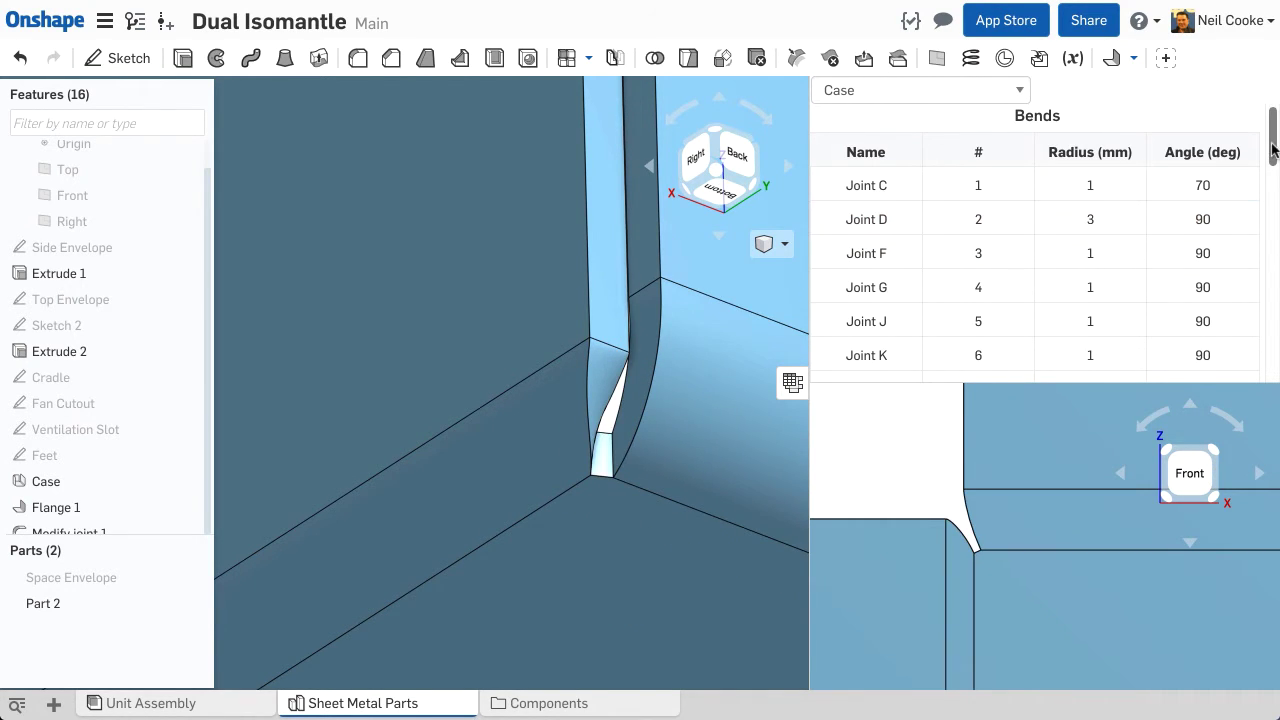
- Change the rip at the inner vertical corner of the front tray's right wall, Joint R, to Butt joint - Direction 1
scroll(1273, 183, "down", 2)
scroll(1273, 183, "down", 5)
scroll(560, 450, "down", 3)
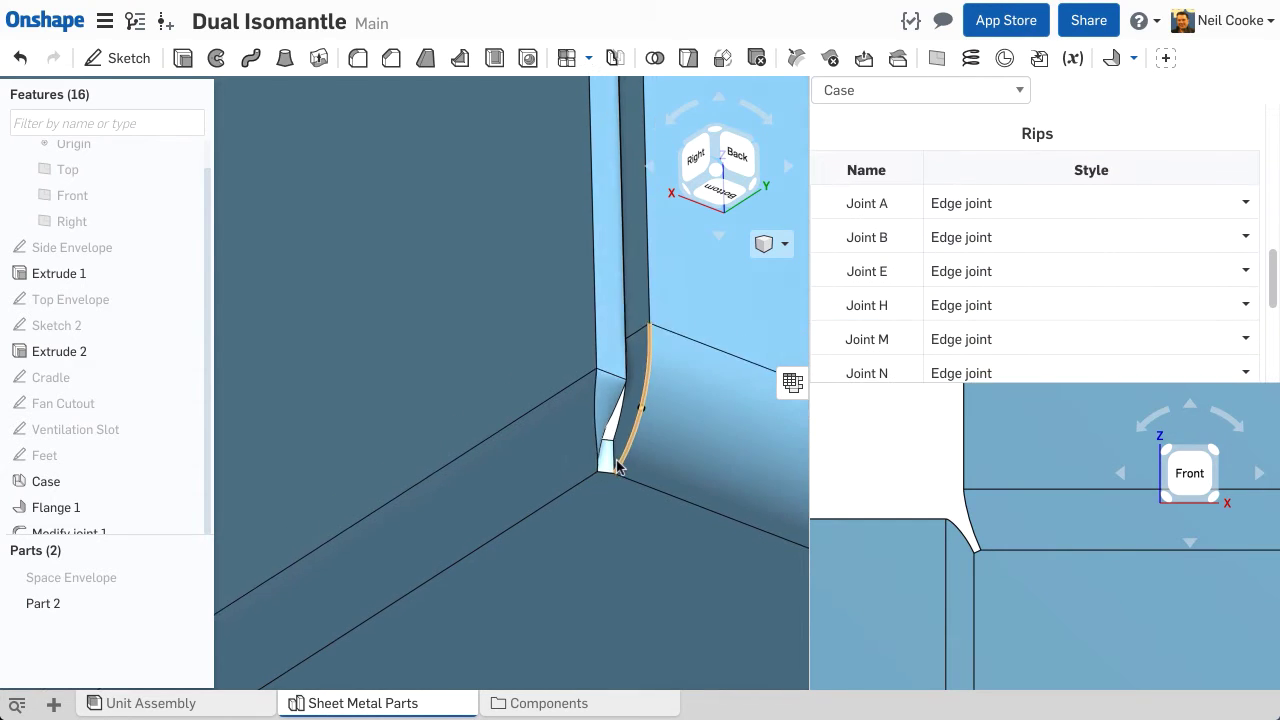
scroll(536, 450, "down", 5)
right_click_drag(594, 243, 566, 348)
middle_click_drag(237, 290, 543, 363)
scroll(546, 352, "up", 8)
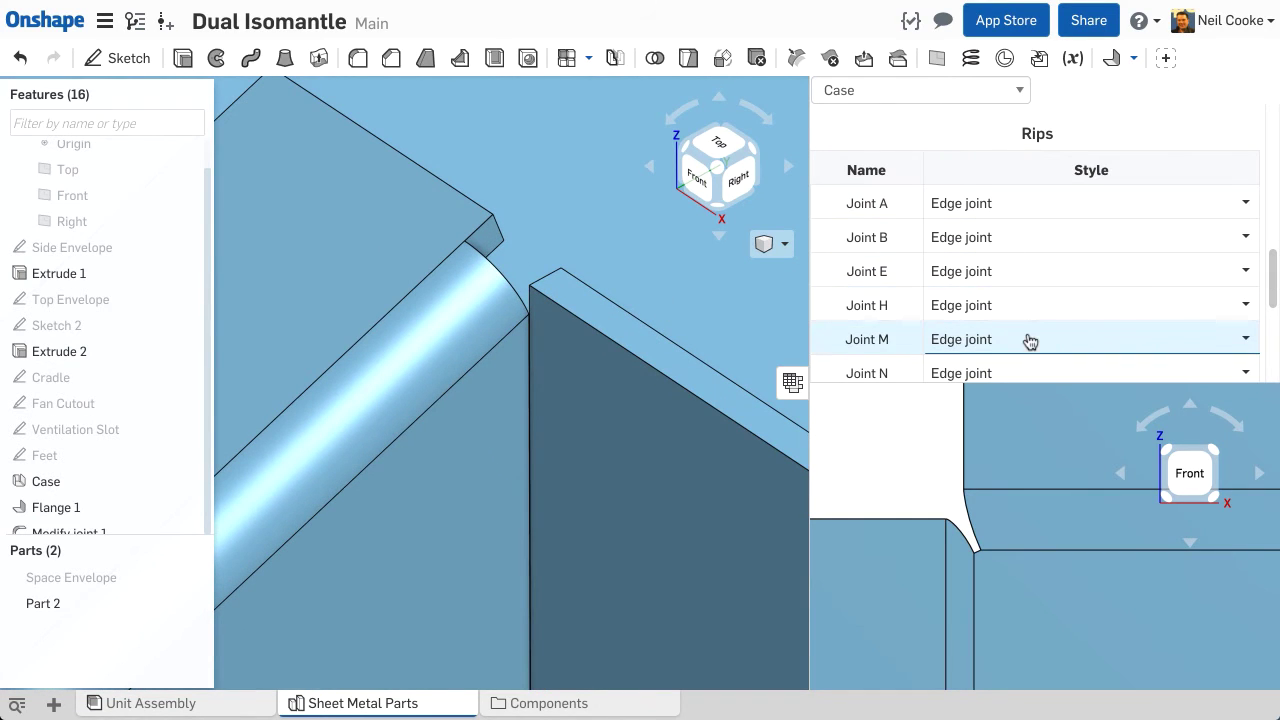
scroll(1121, 300, "down", 3)
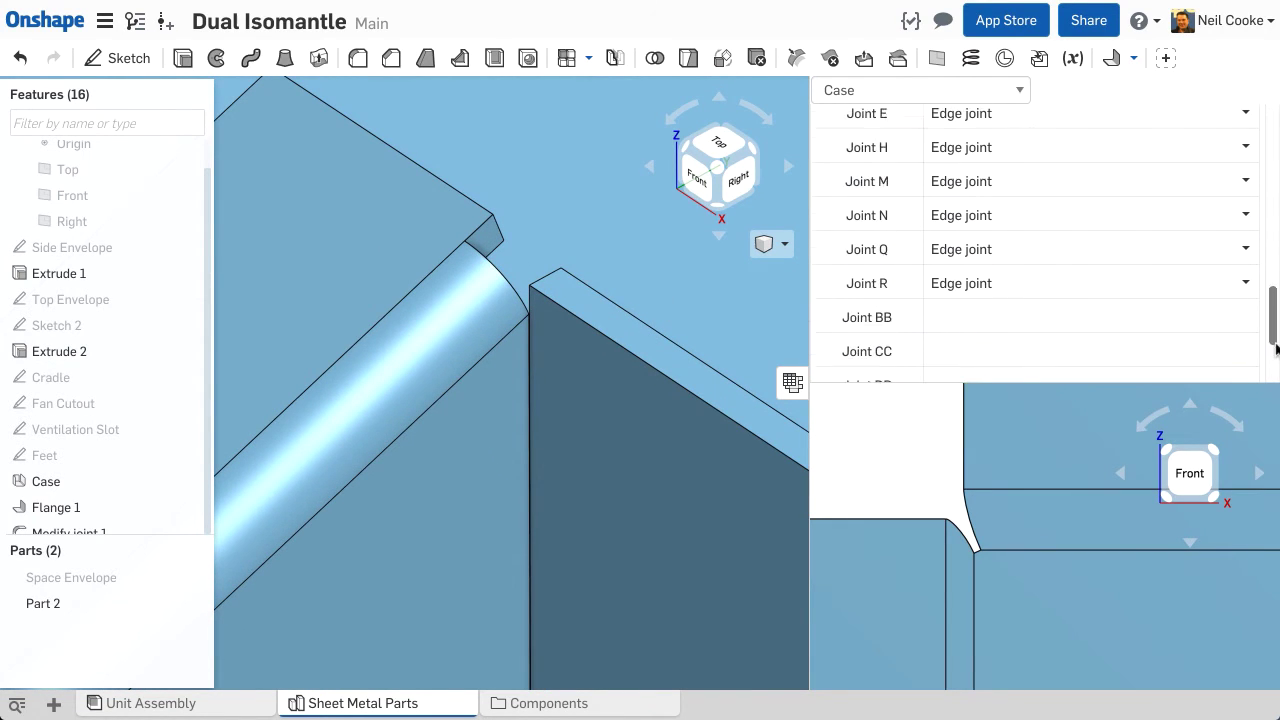
left_click(1243, 262)
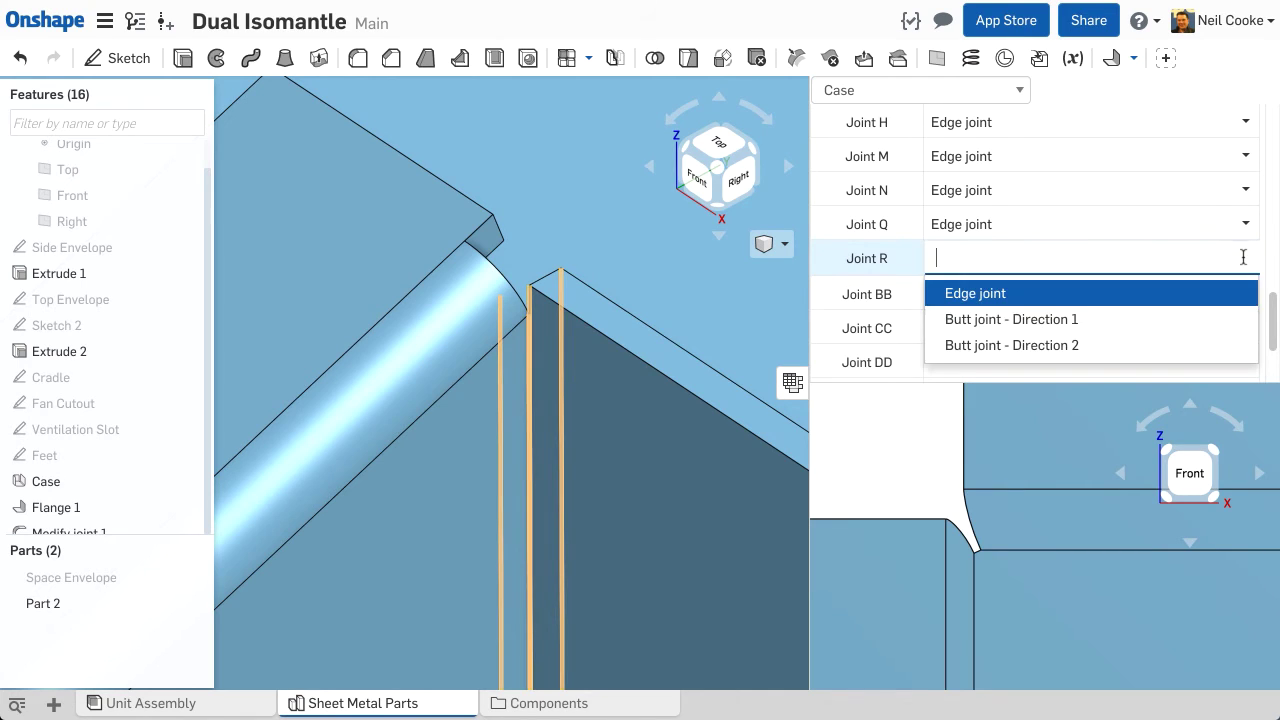
left_click(1226, 319)
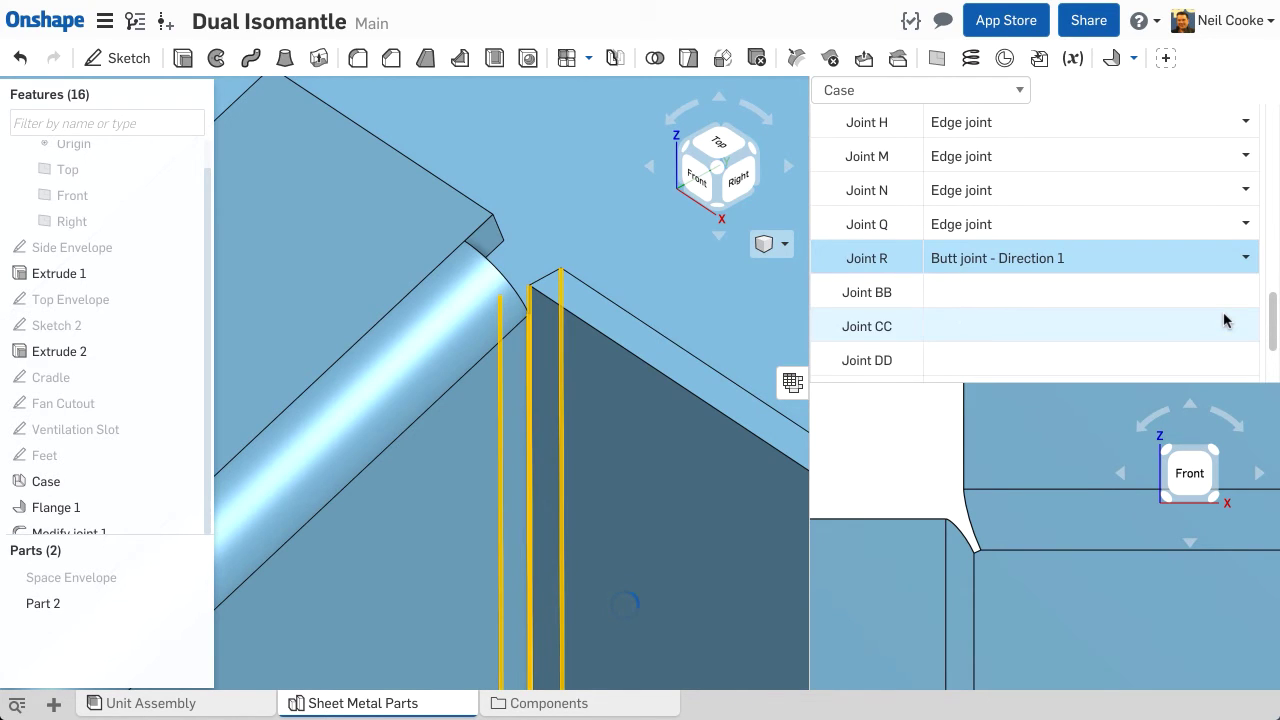
- Change the matching rip at the front tray's left inner corner, Joint N, to Butt joint - Direction 1
scroll(636, 403, "down", 7)
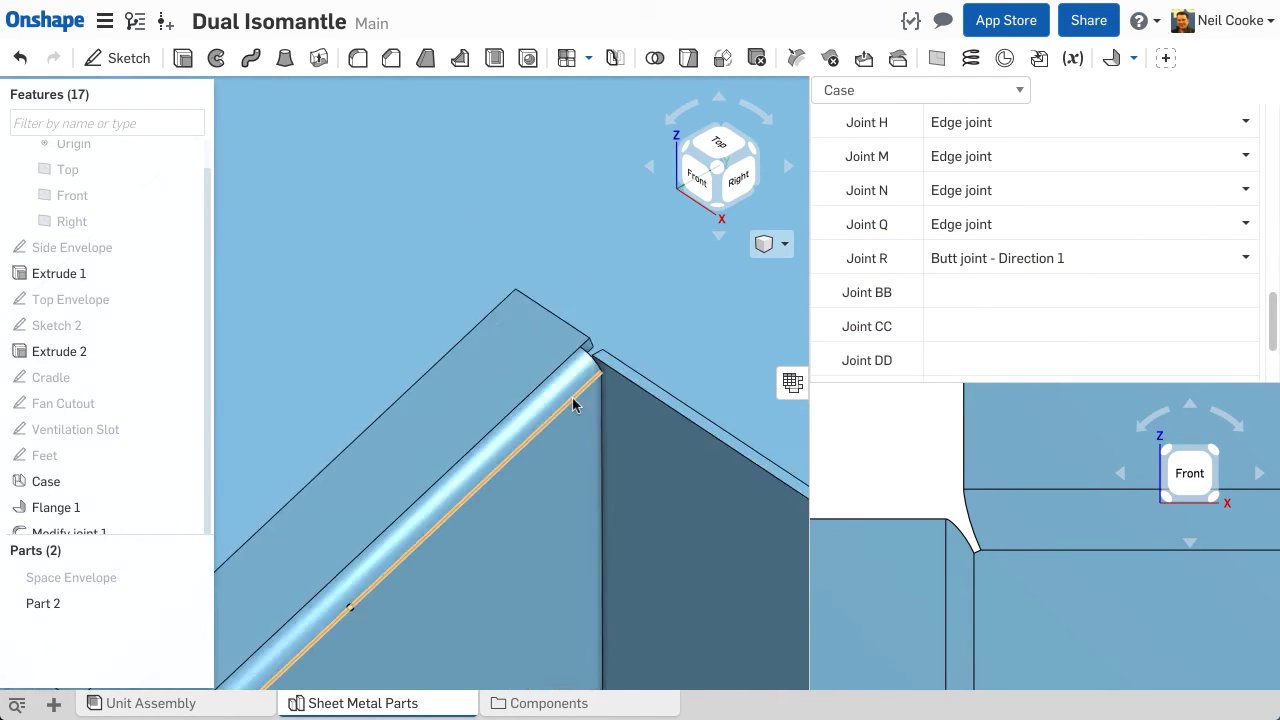
middle_click_drag(430, 330, 610, 394)
scroll(528, 344, "up", 5)
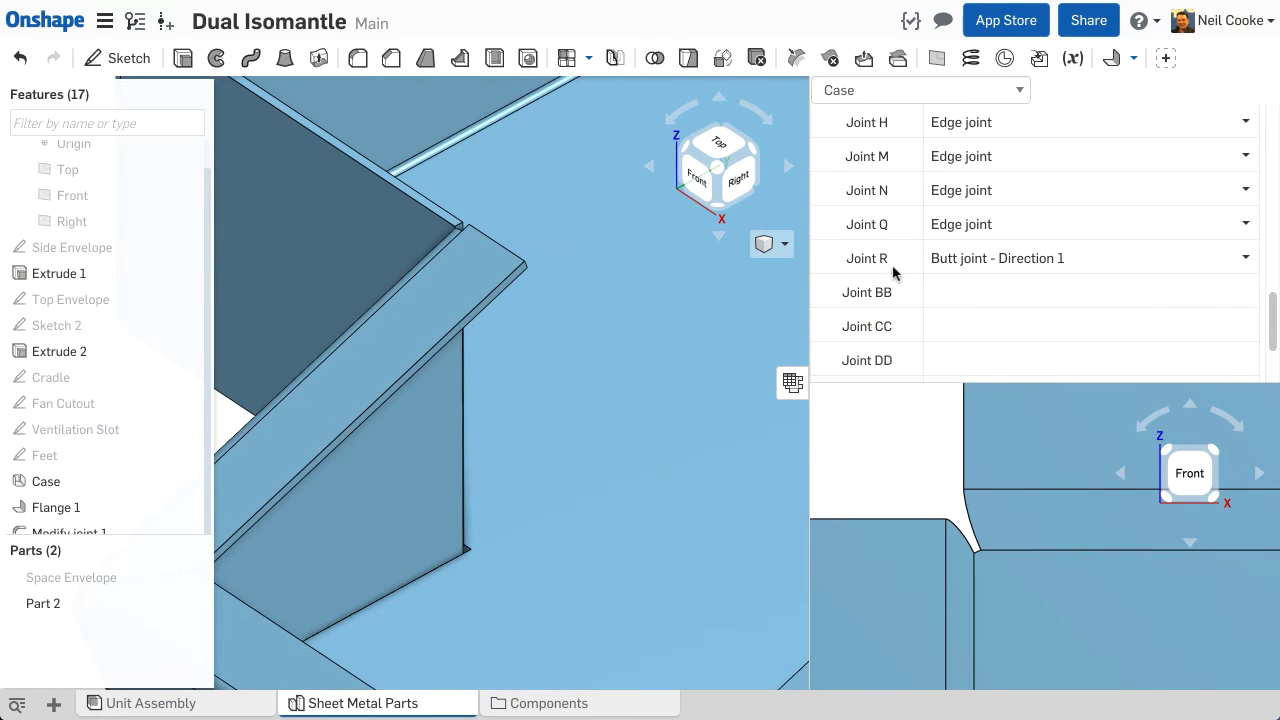
left_click(1249, 191)
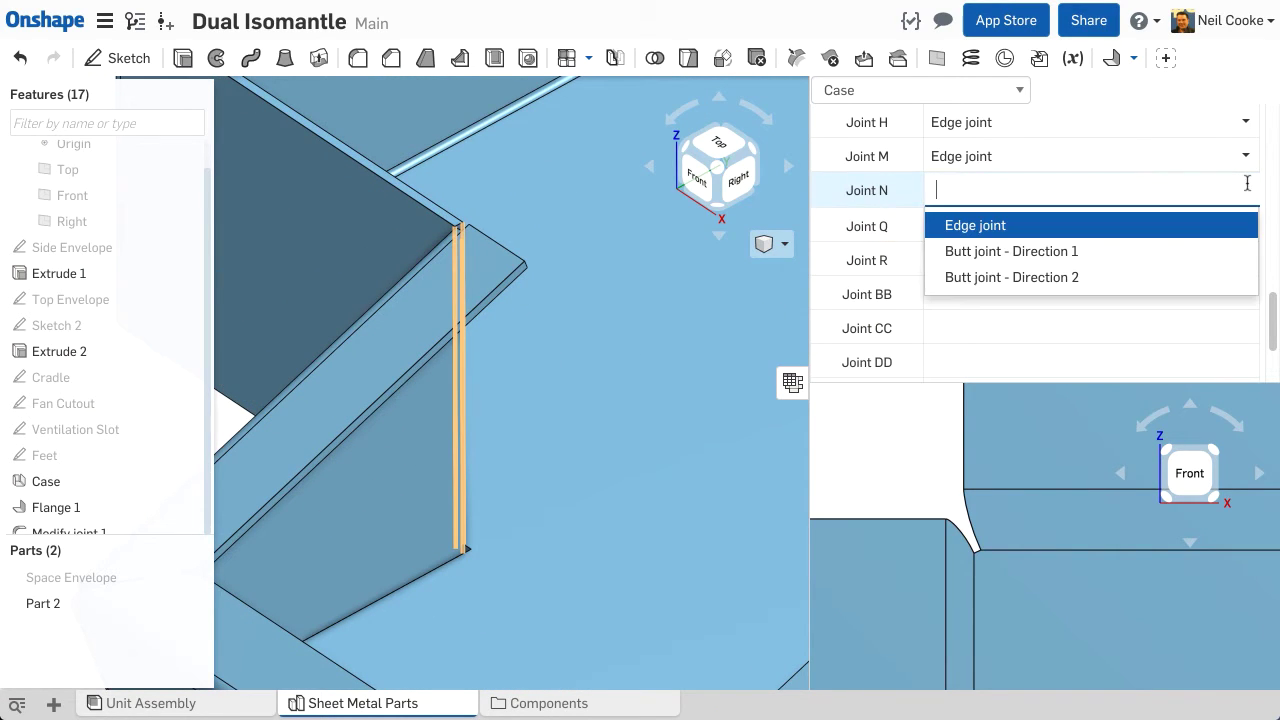
left_click(1220, 251)
scroll(428, 218, "up", 3)
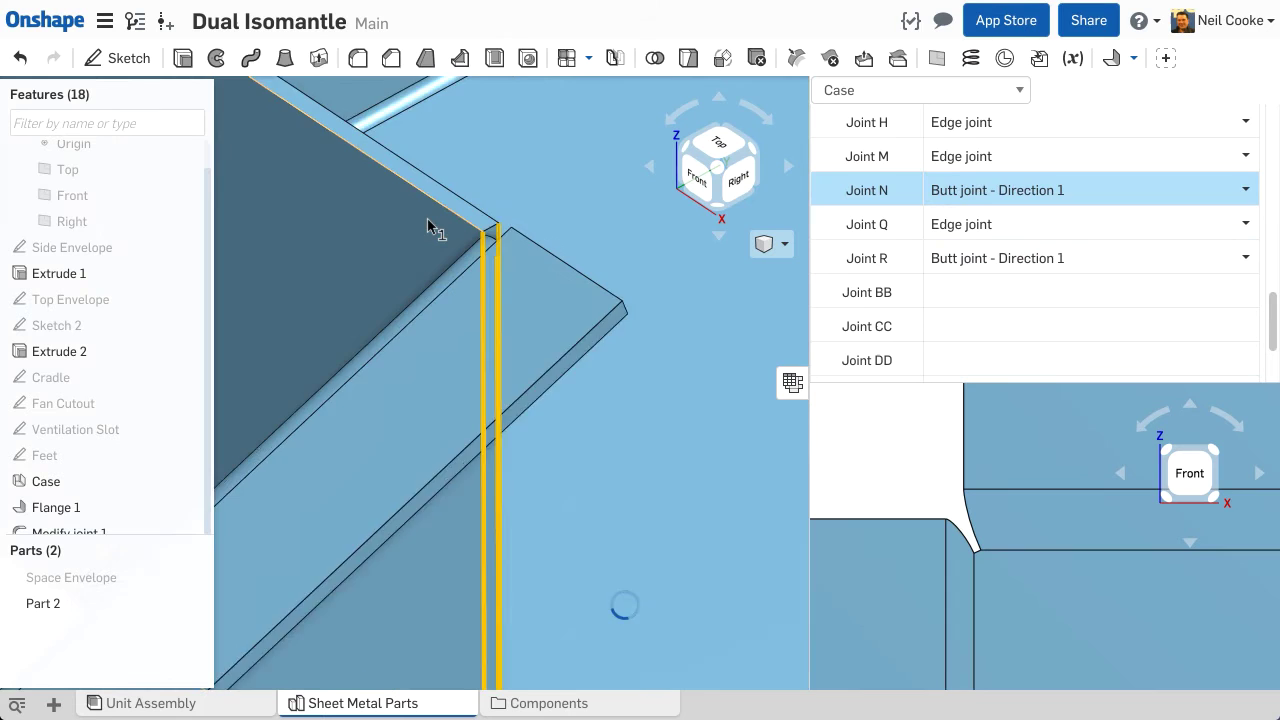
scroll(431, 229, "down", 5)
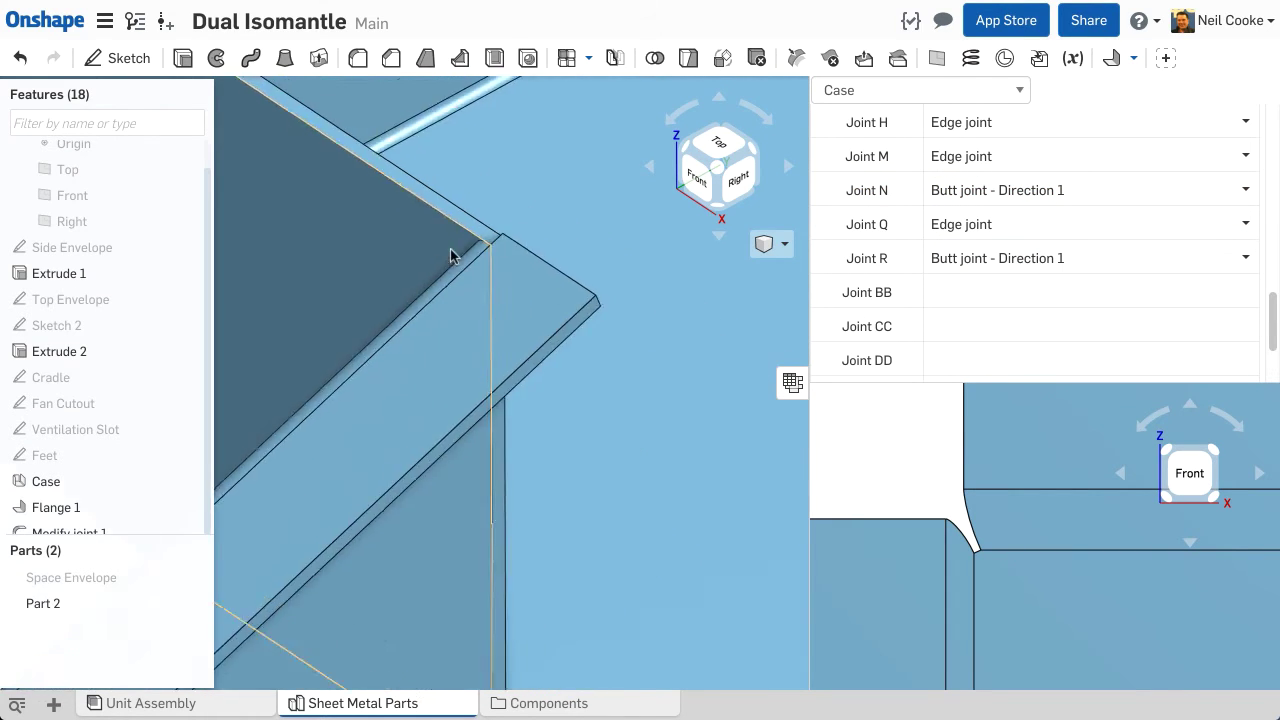
- Hide the sheet metal table and flat view, and try a Round corner relief at the front tray's upper right corner
scroll(474, 276, "down", 4)
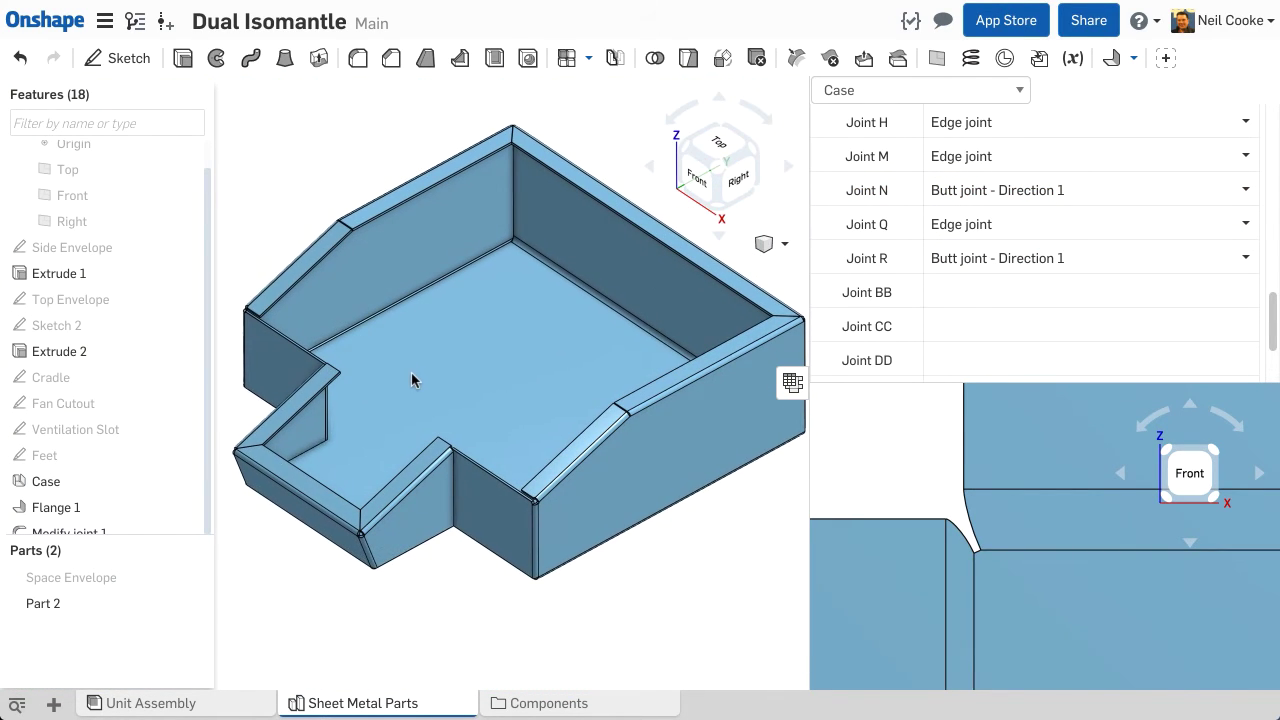
left_click(792, 382)
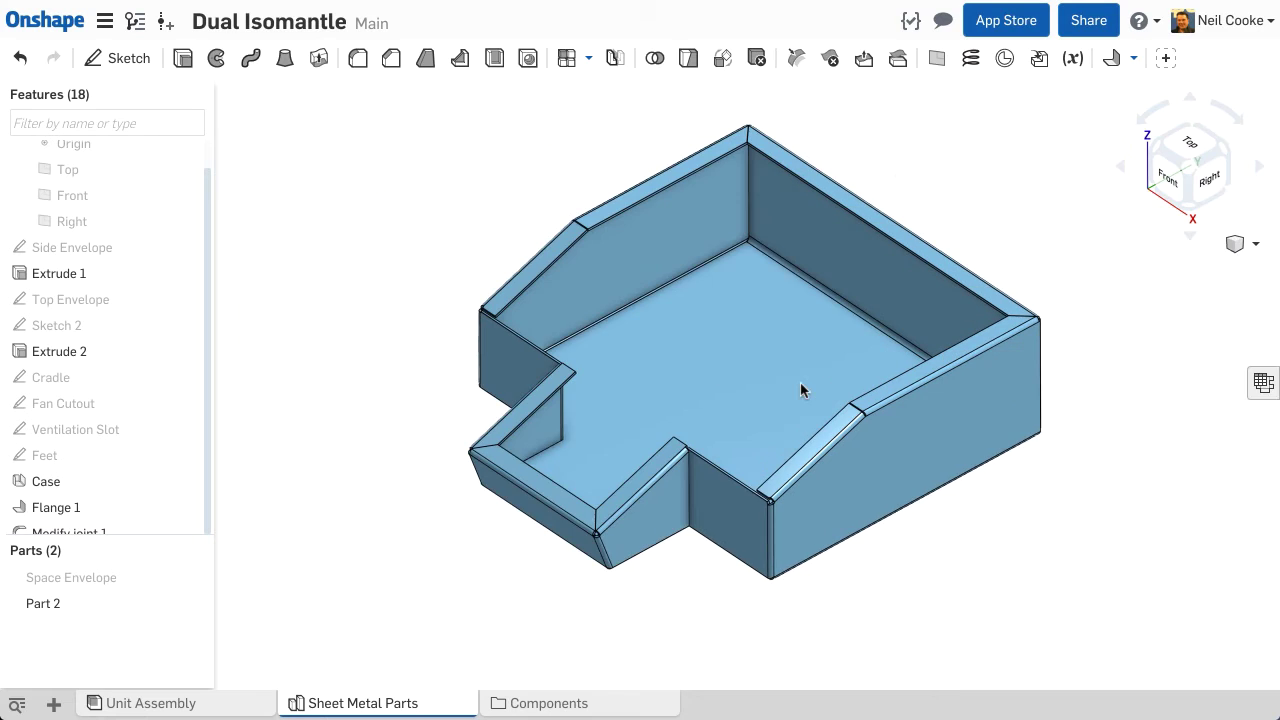
scroll(606, 529, "up", 5)
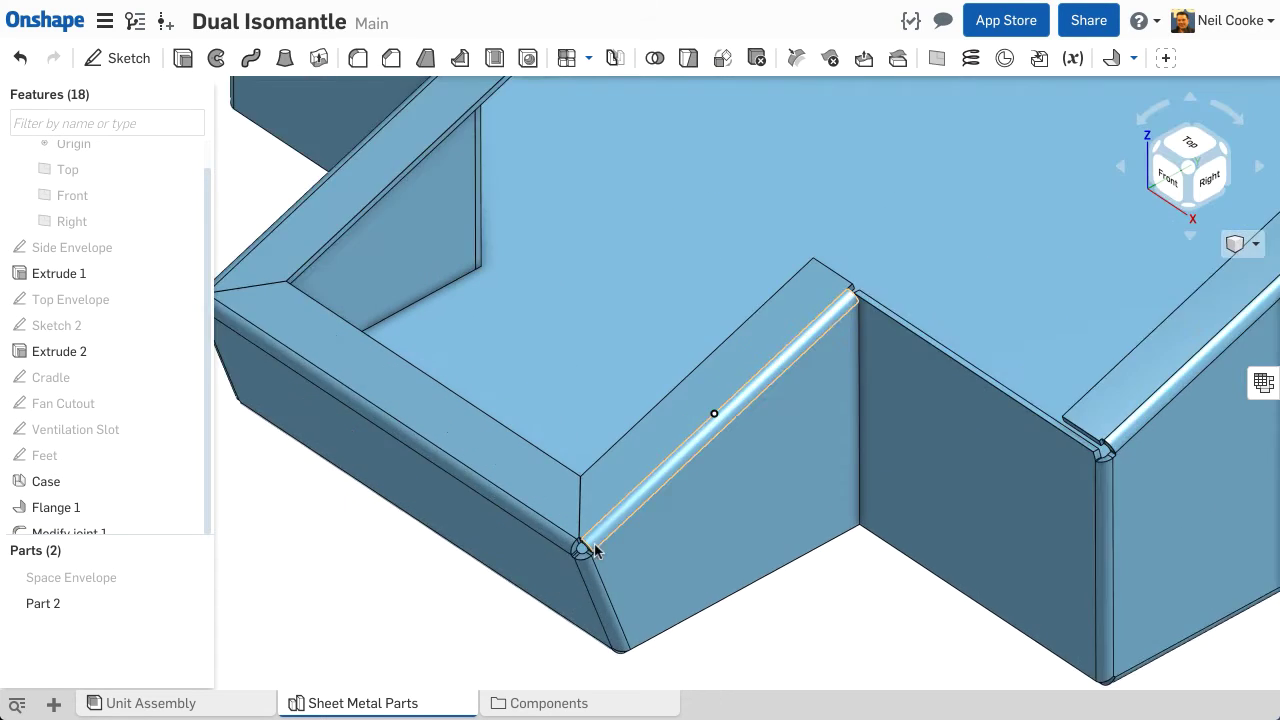
scroll(583, 593, "up", 2)
left_click(1133, 58)
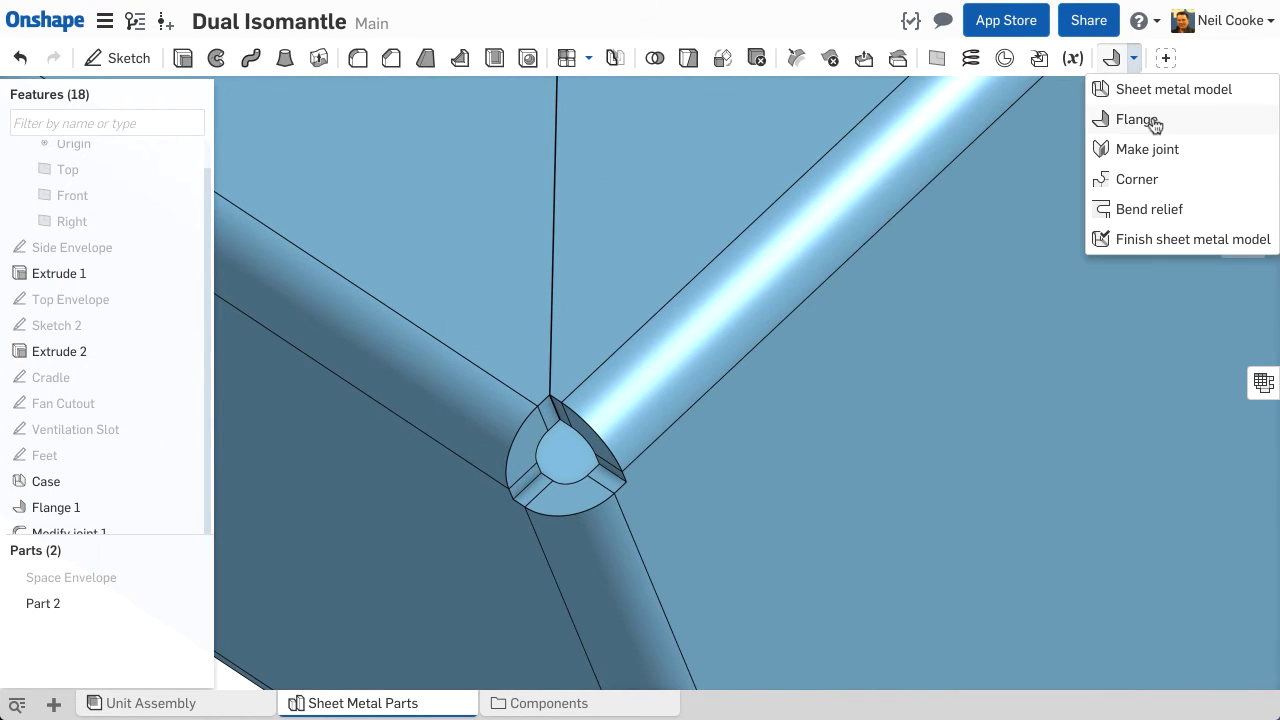
left_click(1137, 179)
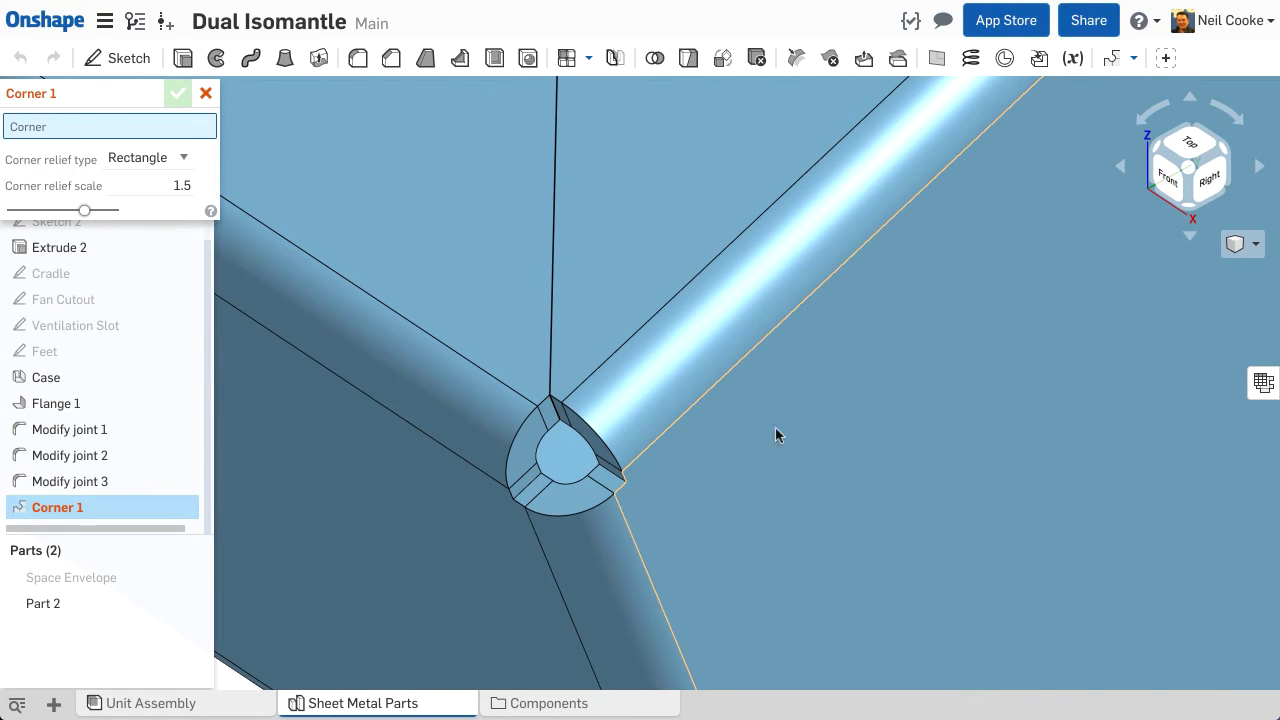
scroll(540, 545, "up", 2)
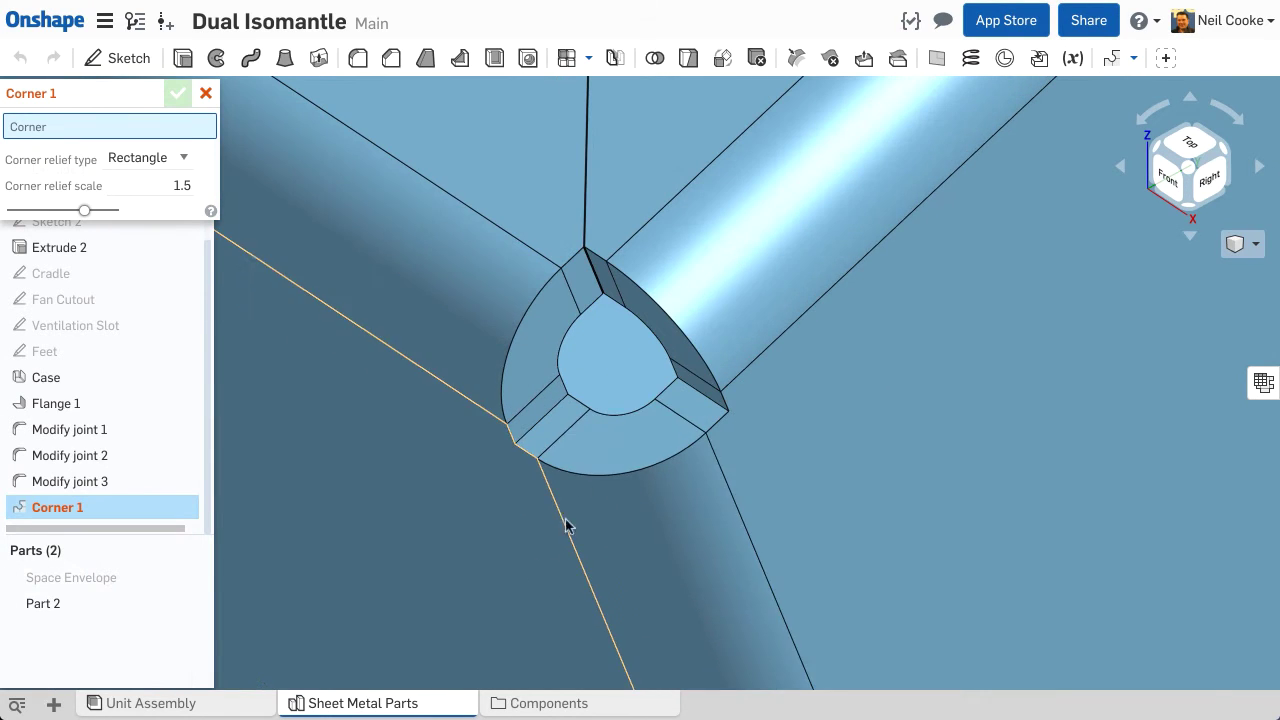
left_click(615, 463)
left_click(178, 176)
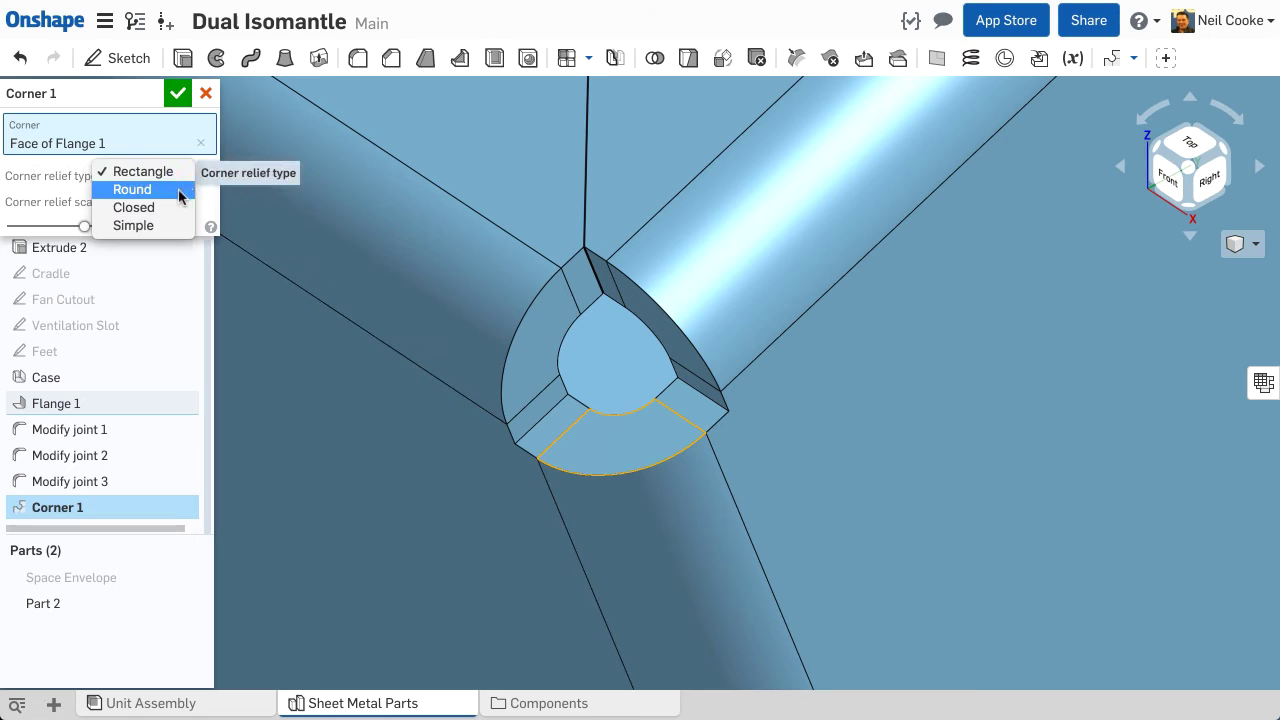
left_click(179, 190)
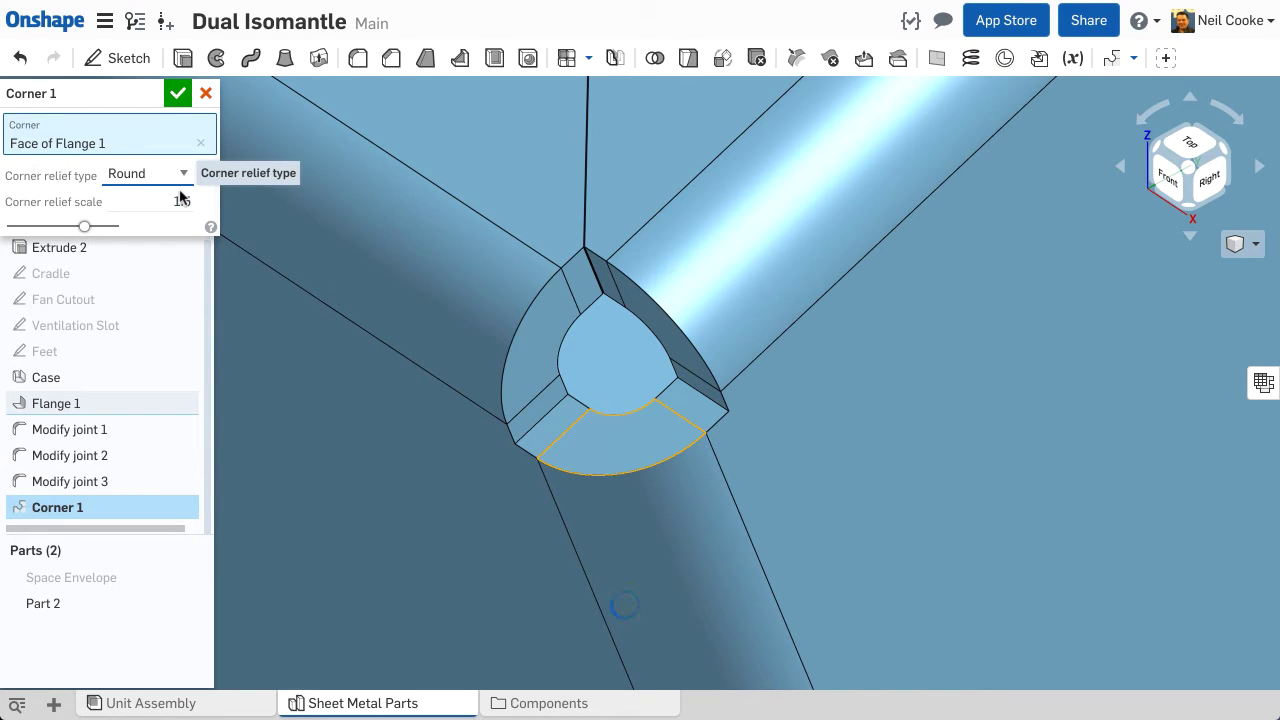
- Change the corner relief type to Simple and apply the corner feature at the front tray's upper left corner
left_click(184, 174)
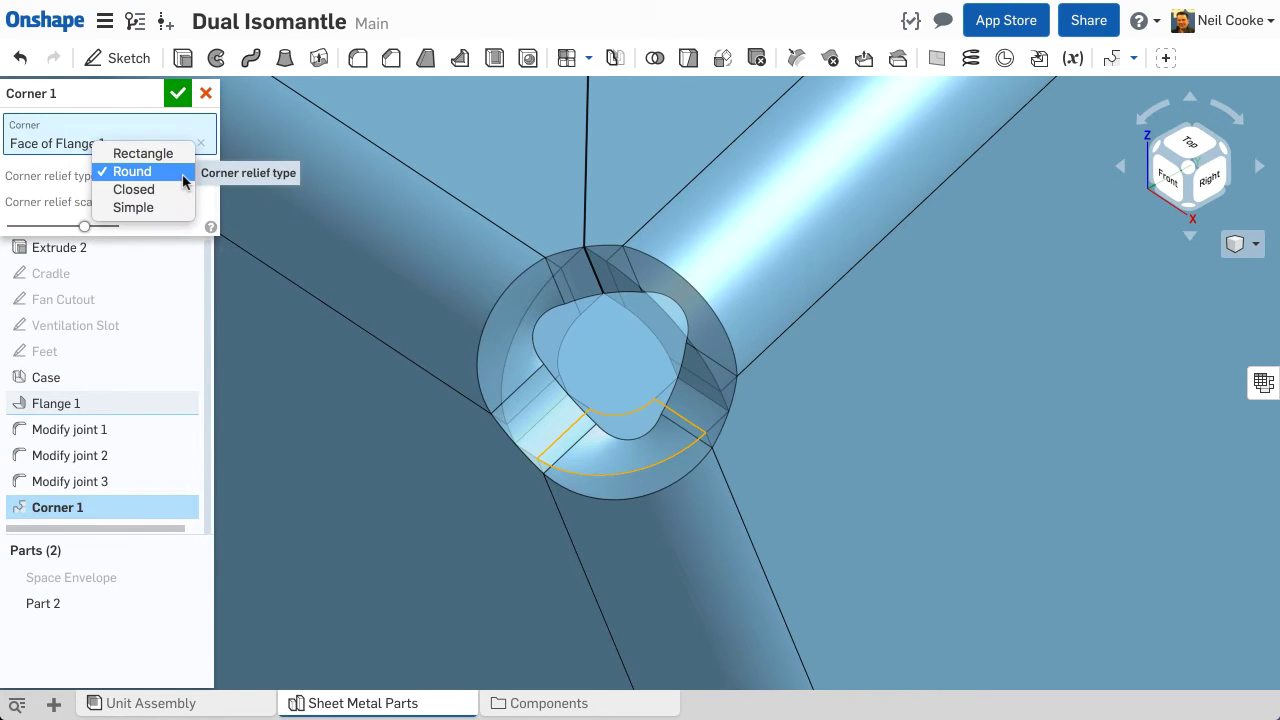
left_click(177, 206)
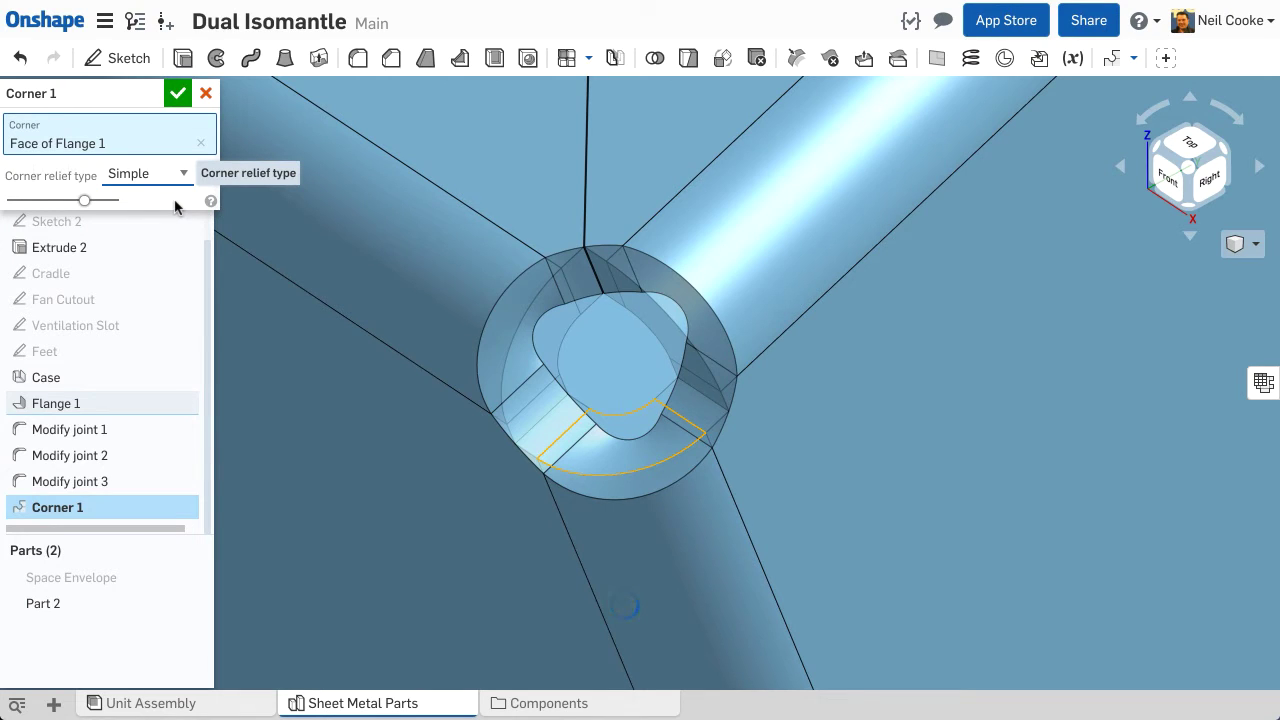
scroll(475, 407, "down", 8)
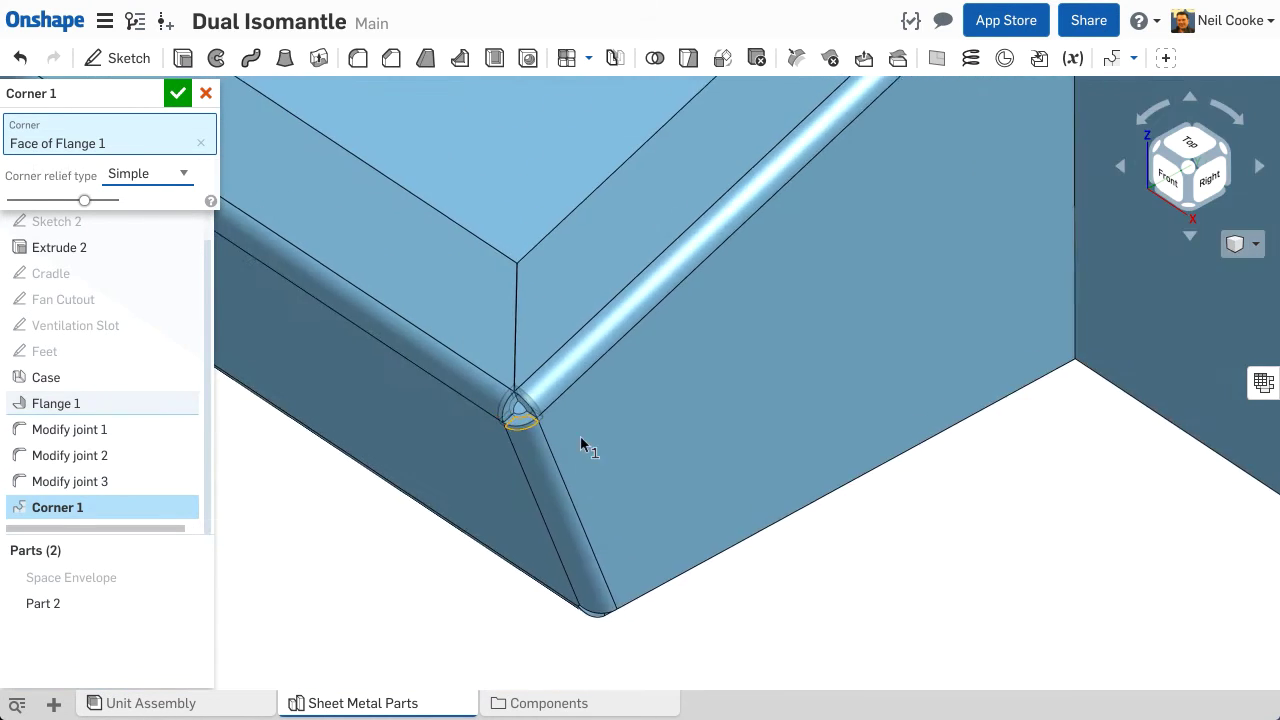
middle_click_drag(583, 440, 1038, 666)
middle_click_drag(557, 413, 760, 558)
scroll(437, 283, "up", 4)
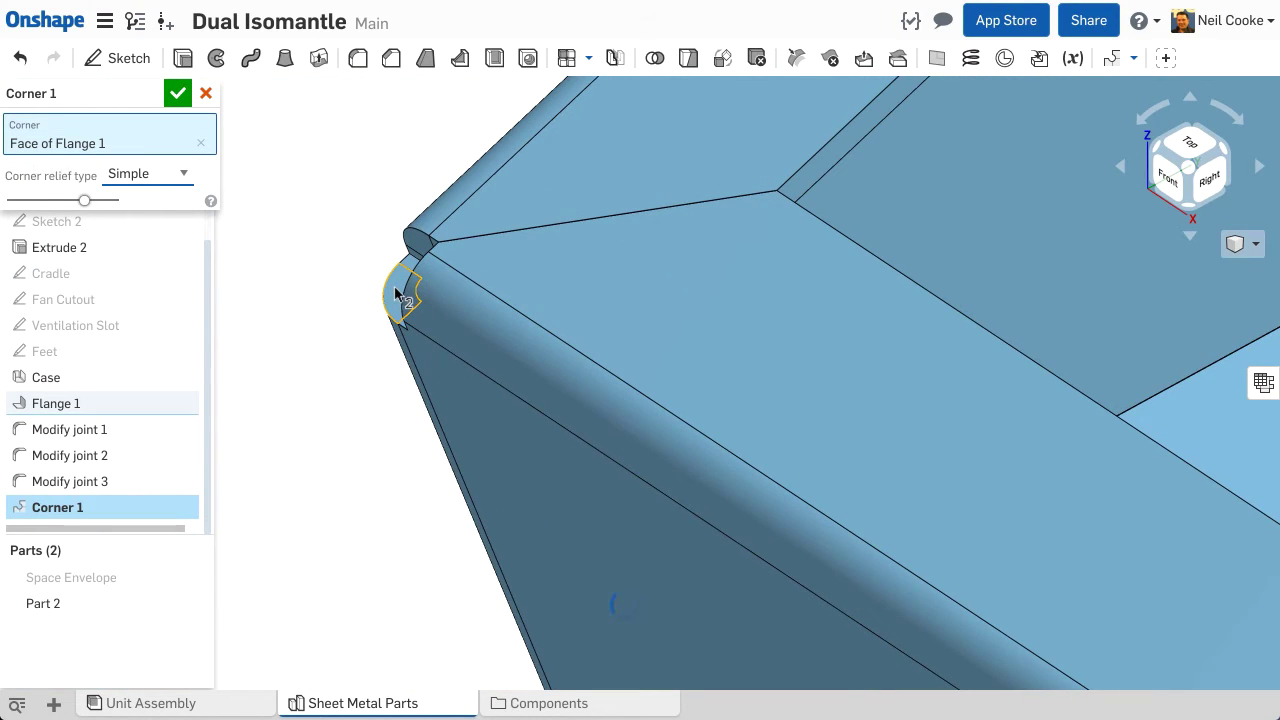
scroll(399, 290, "down", 3)
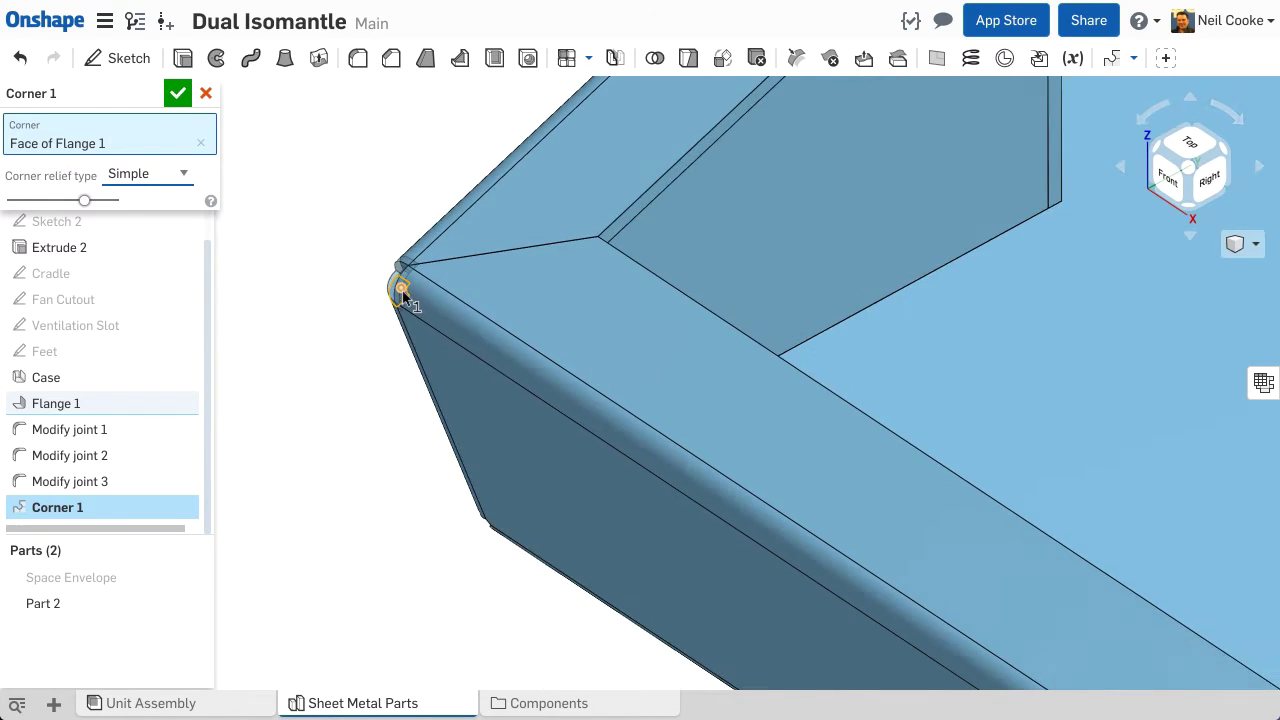
scroll(737, 301, "up", 5)
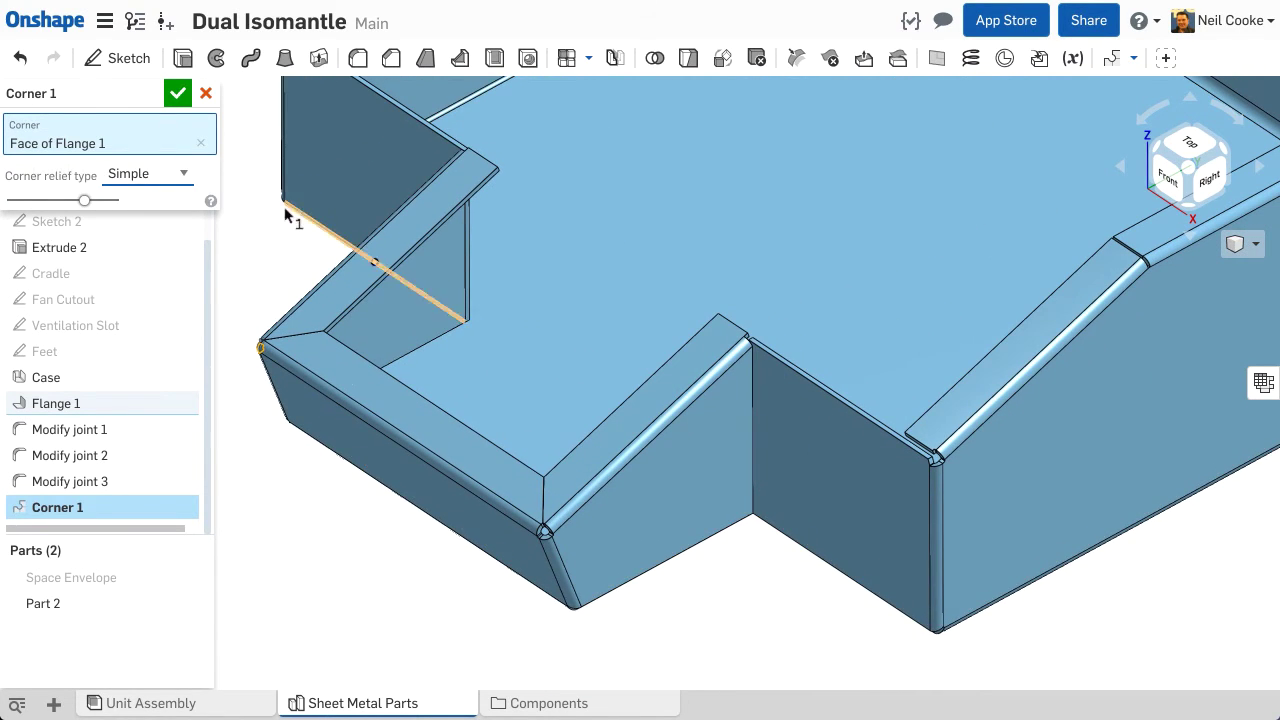
left_click(177, 93)
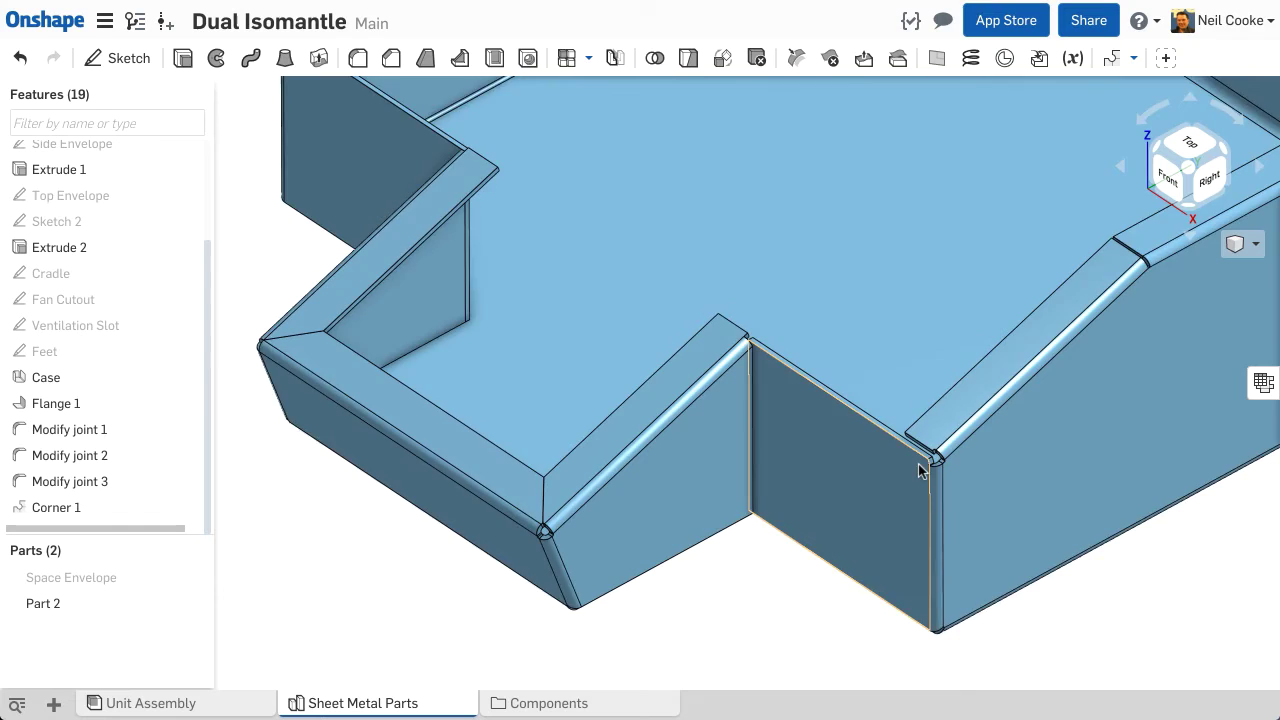
- Make an edge joint rip between the right sloping flange's front edge and the top outer edge of the adjacent front wall
scroll(922, 462, "up", 5)
left_click(1136, 60)
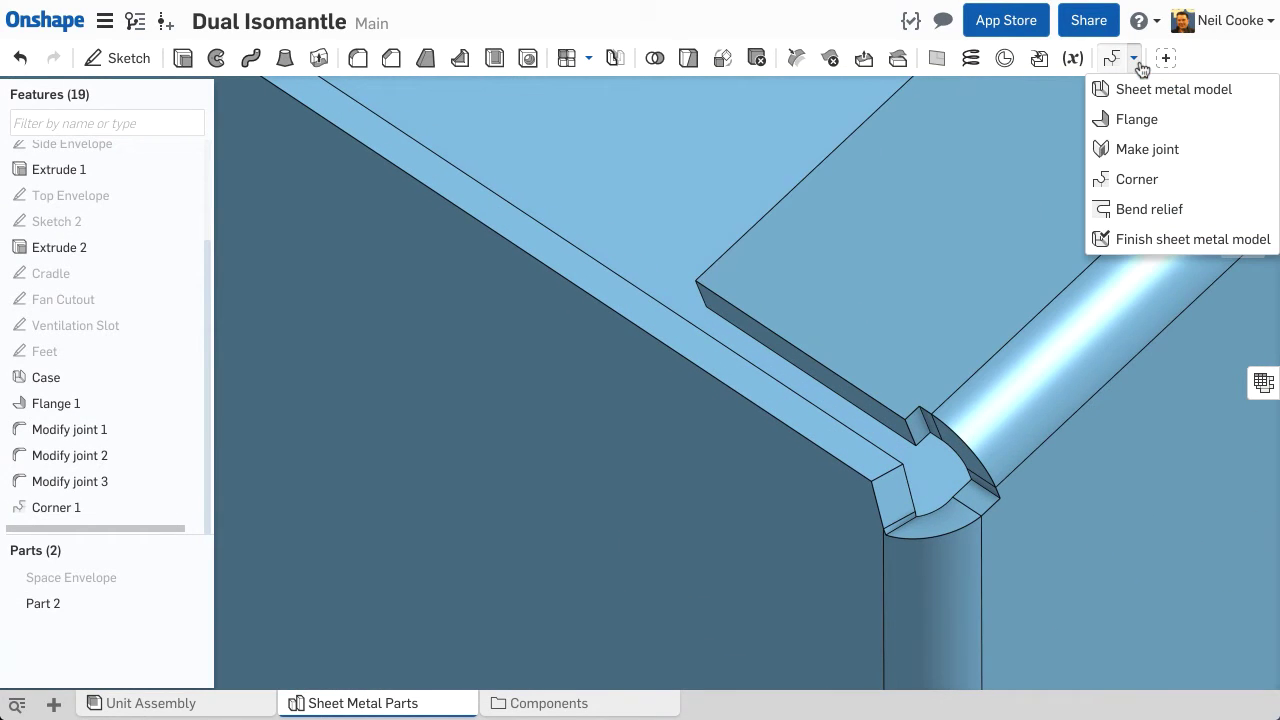
left_click(1208, 152)
left_click(829, 369)
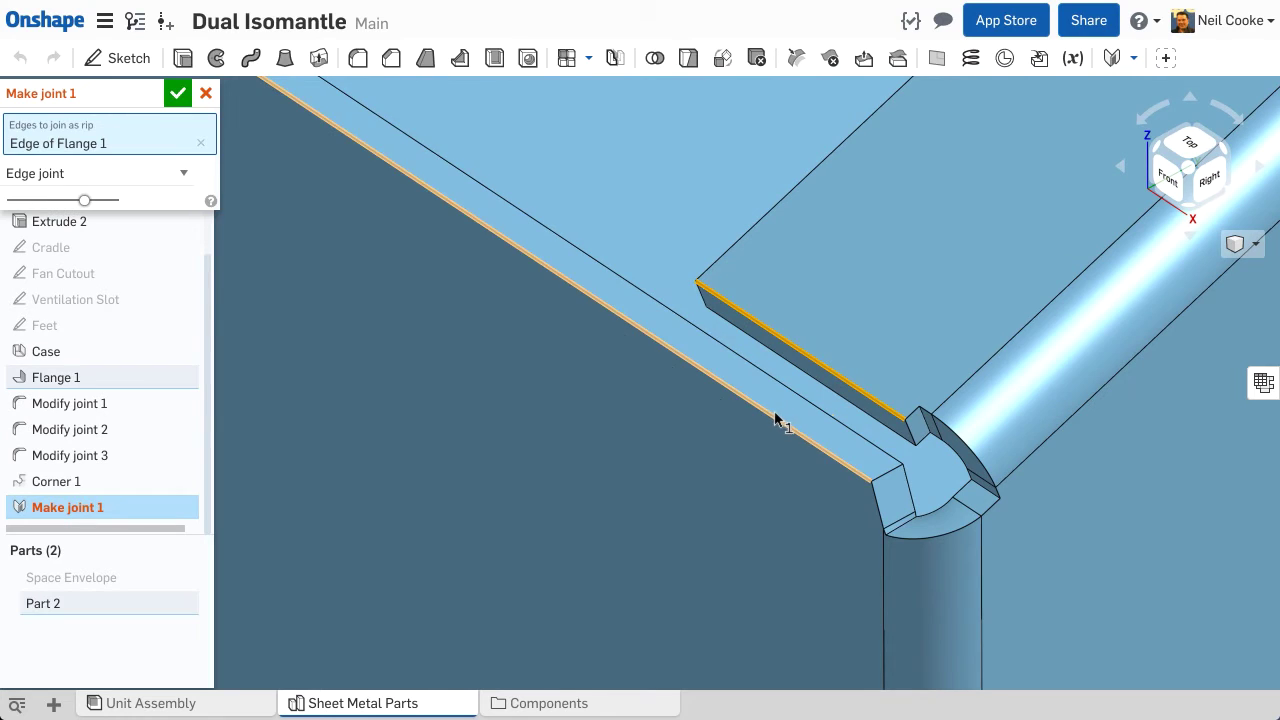
left_click(775, 420)
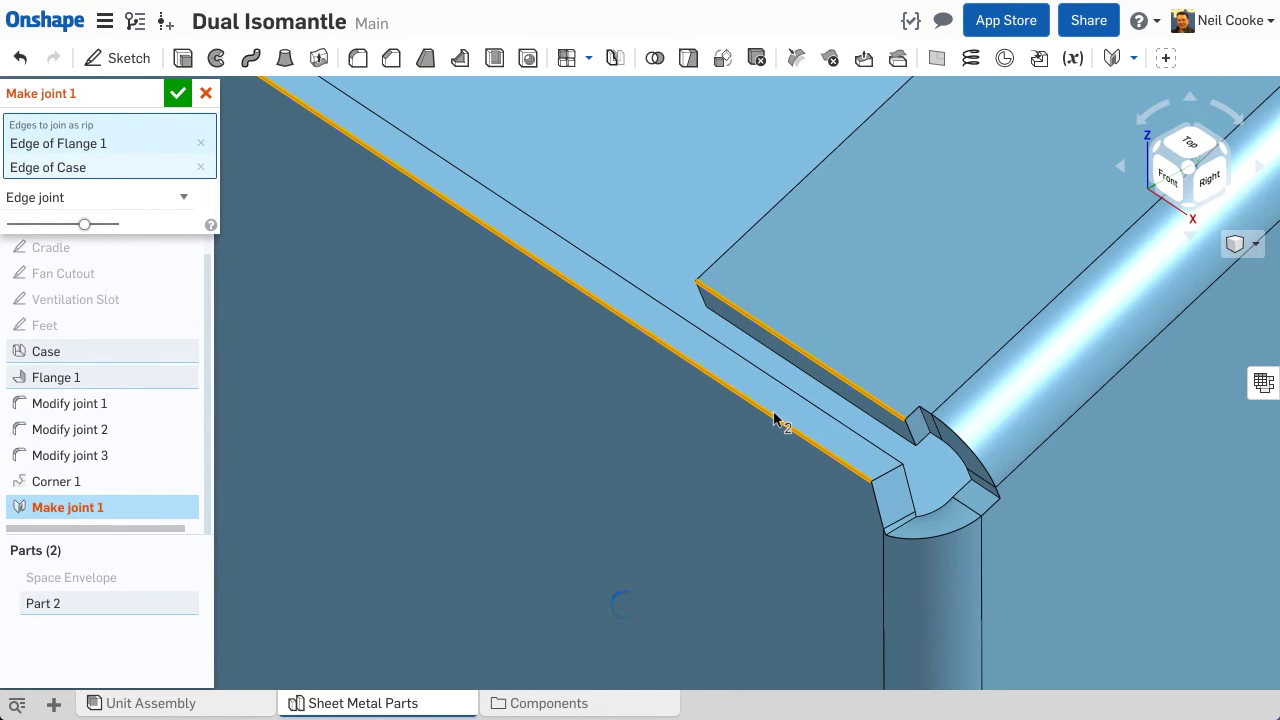
left_click(180, 96)
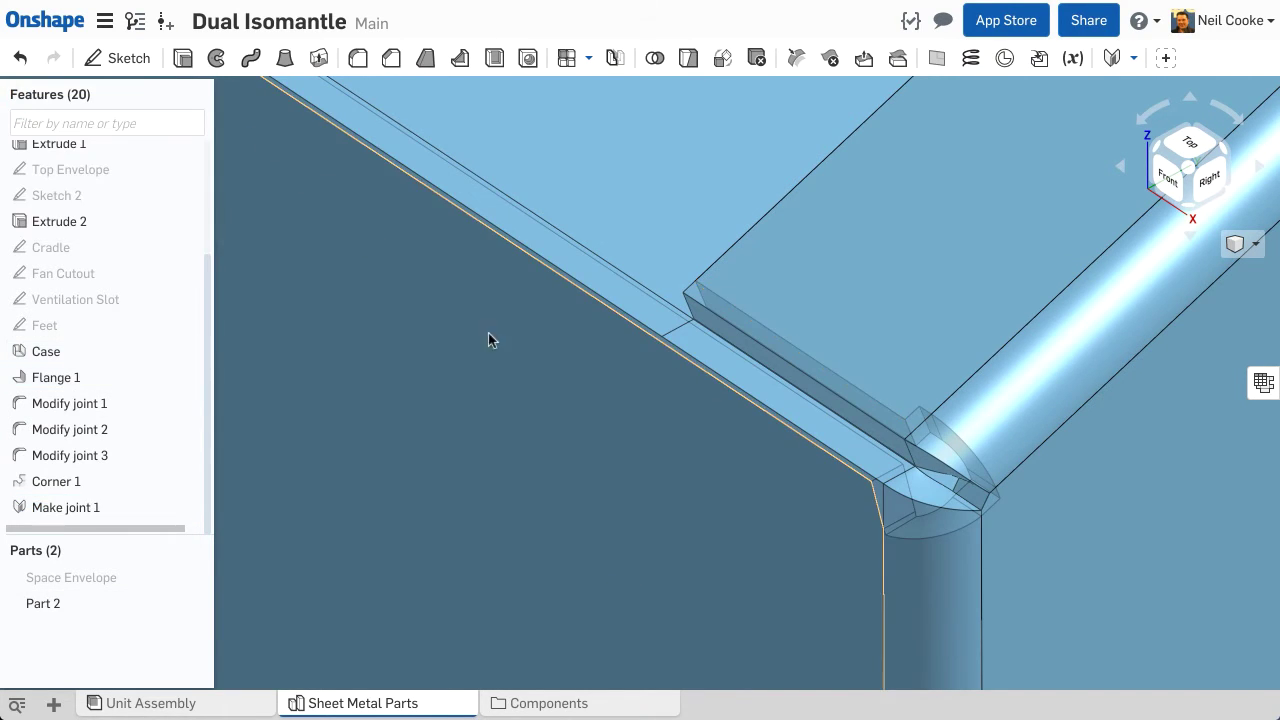
- Make a matching edge joint rip between the left sloping flange's front edge and the top edge of the left front wall
scroll(501, 354, "down", 6)
middle_click_drag(423, 283, 1128, 657)
scroll(486, 260, "up", 4)
scroll(376, 182, "up", 4)
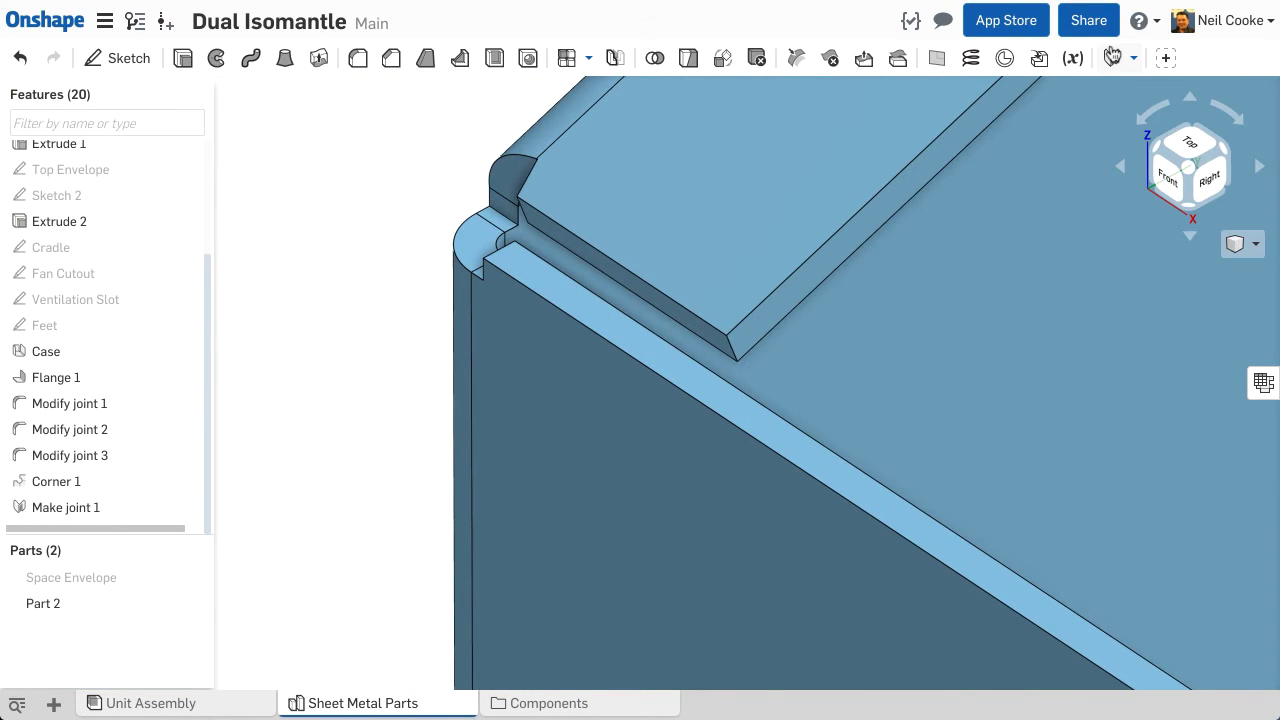
left_click(1112, 57)
left_click(625, 303)
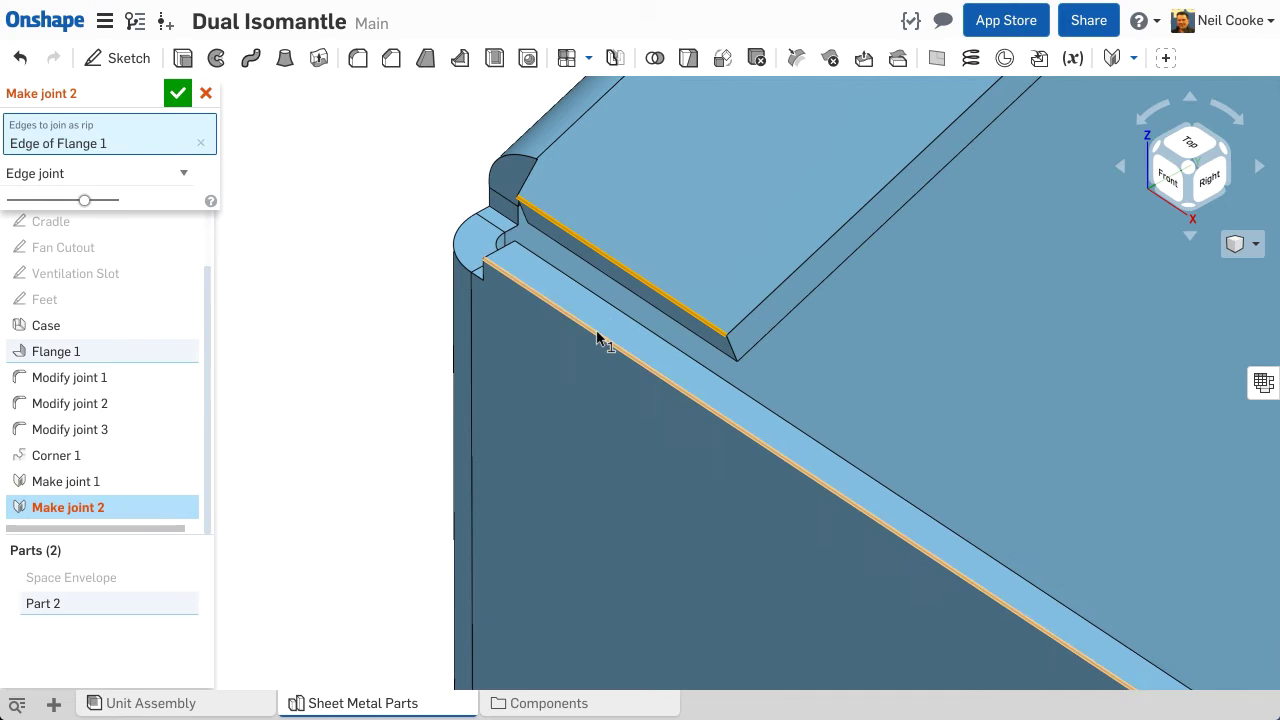
left_click(597, 338)
left_click(178, 93)
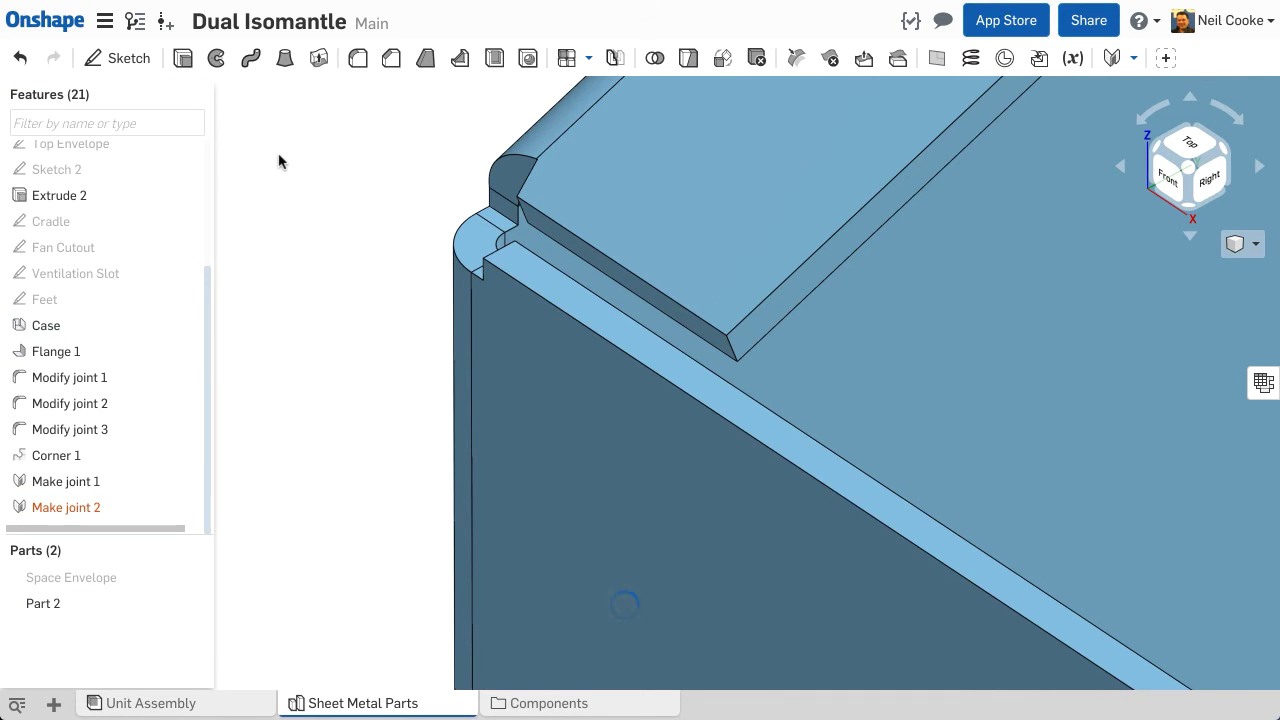
key("f")
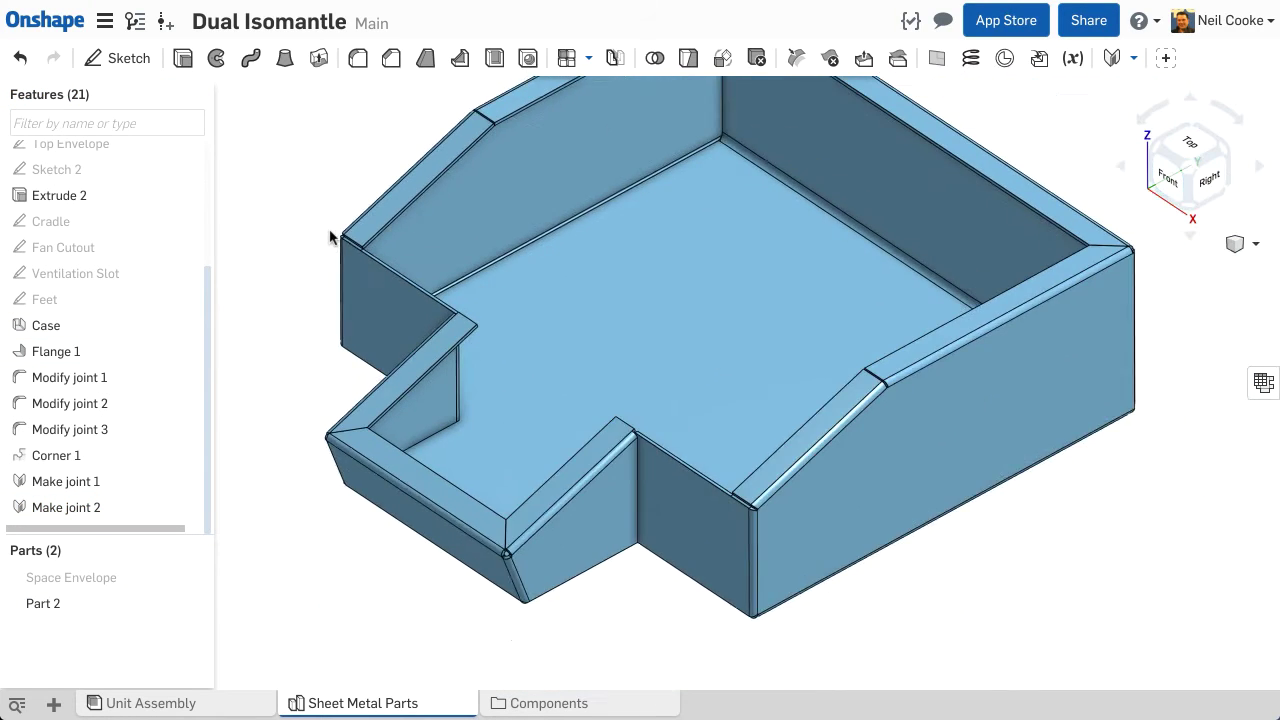
- Start a new sheet metal model and name it Cover
left_click(1135, 60)
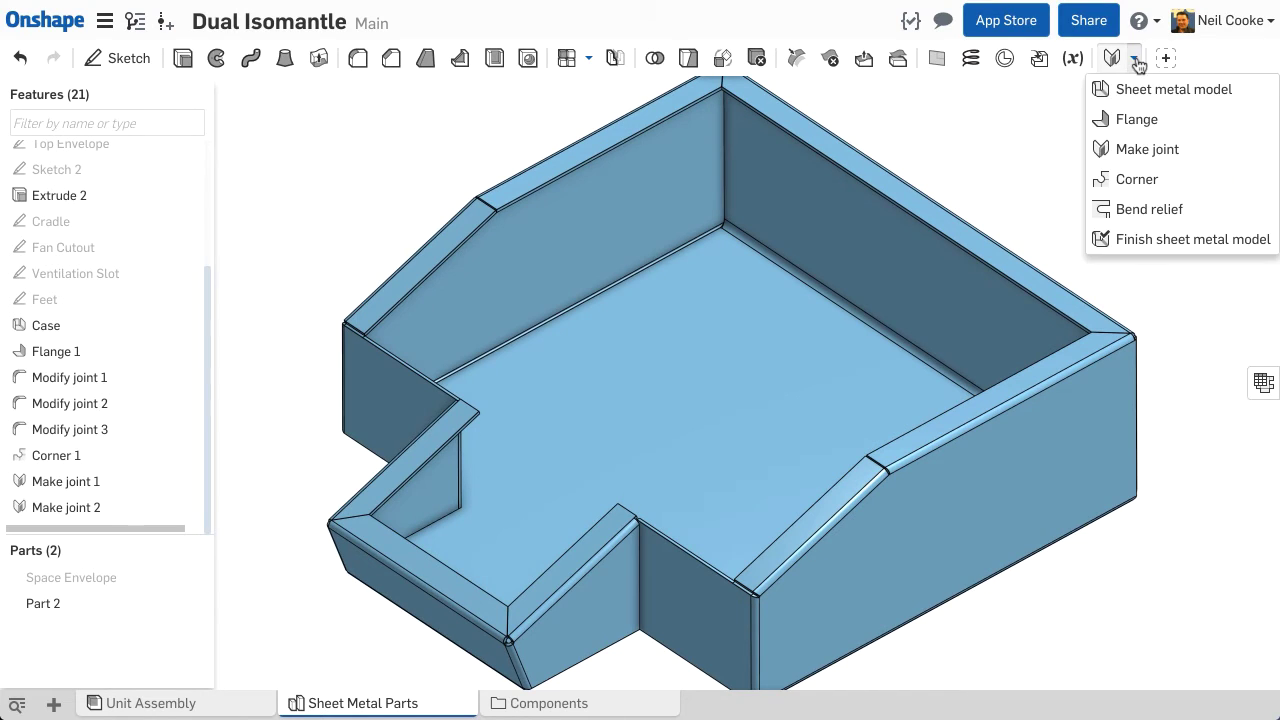
left_click(1105, 89)
left_click_drag(101, 91, 313, 80)
left_click(360, 96)
type("Cover")
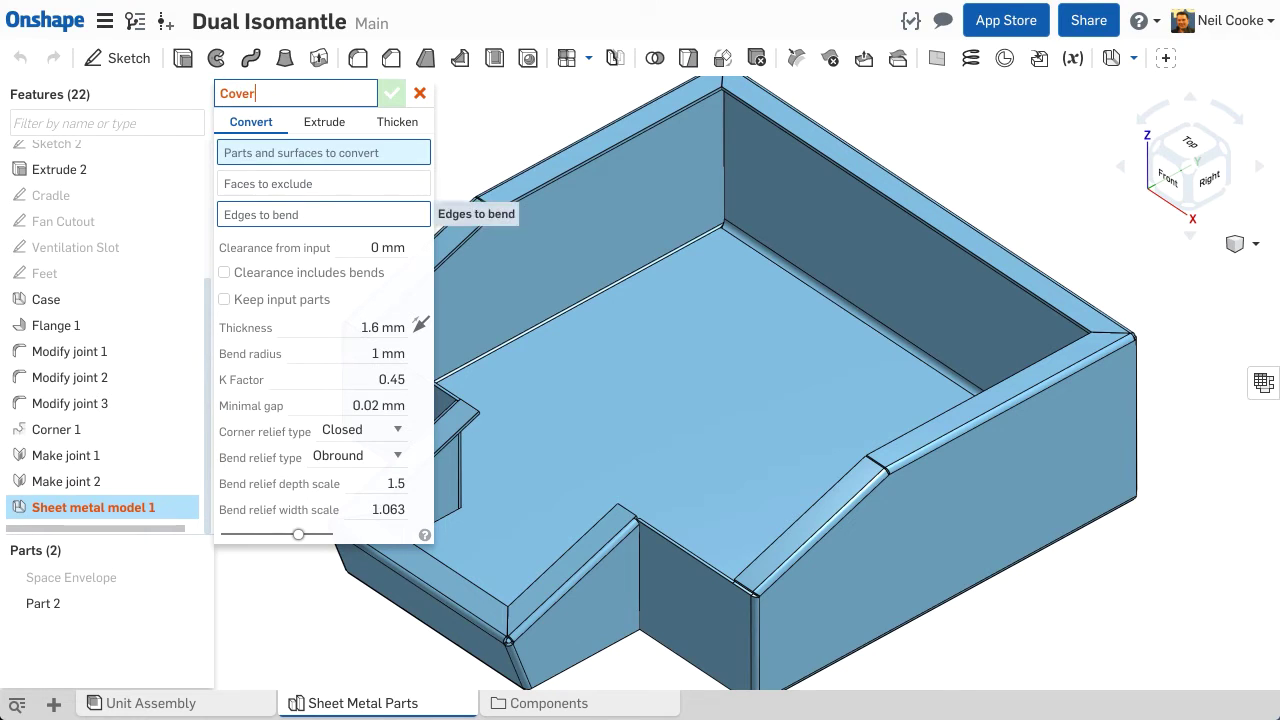
- Set the Cover to Thicken, show the Space Envelope, and select its sloping and flat top faces
left_click(397, 124)
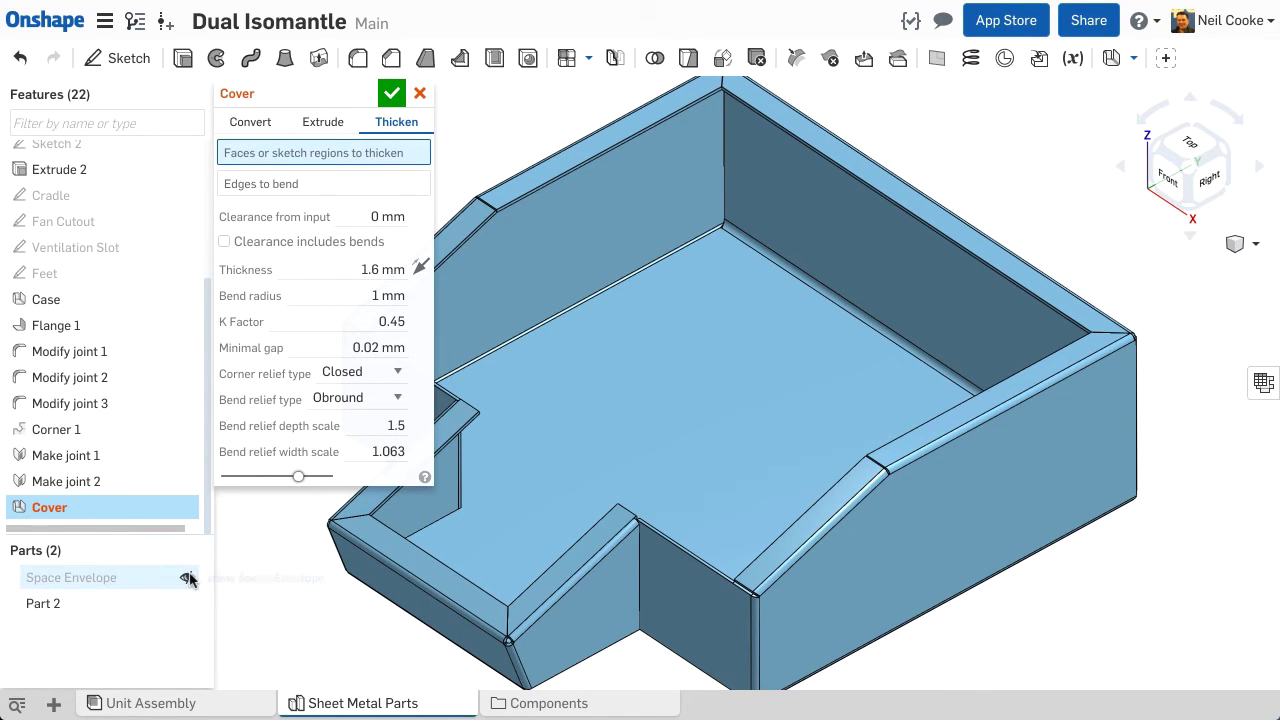
left_click(189, 578)
left_click(625, 395)
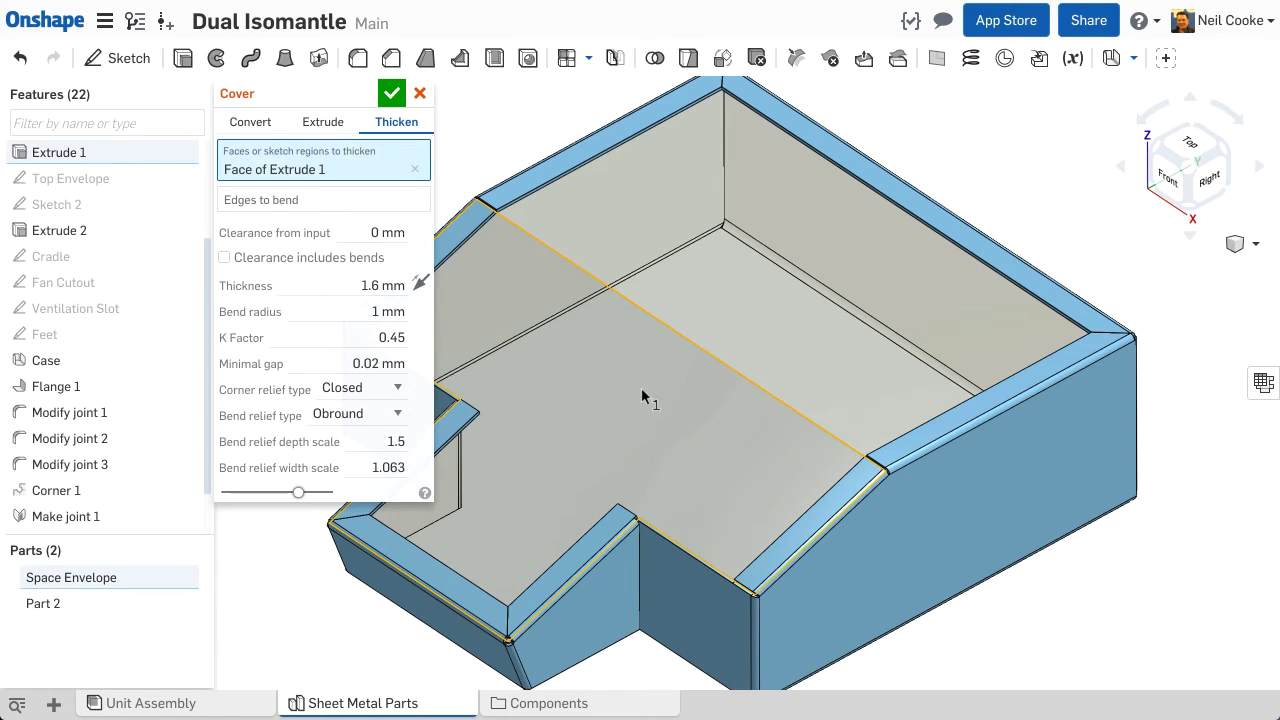
left_click(747, 331)
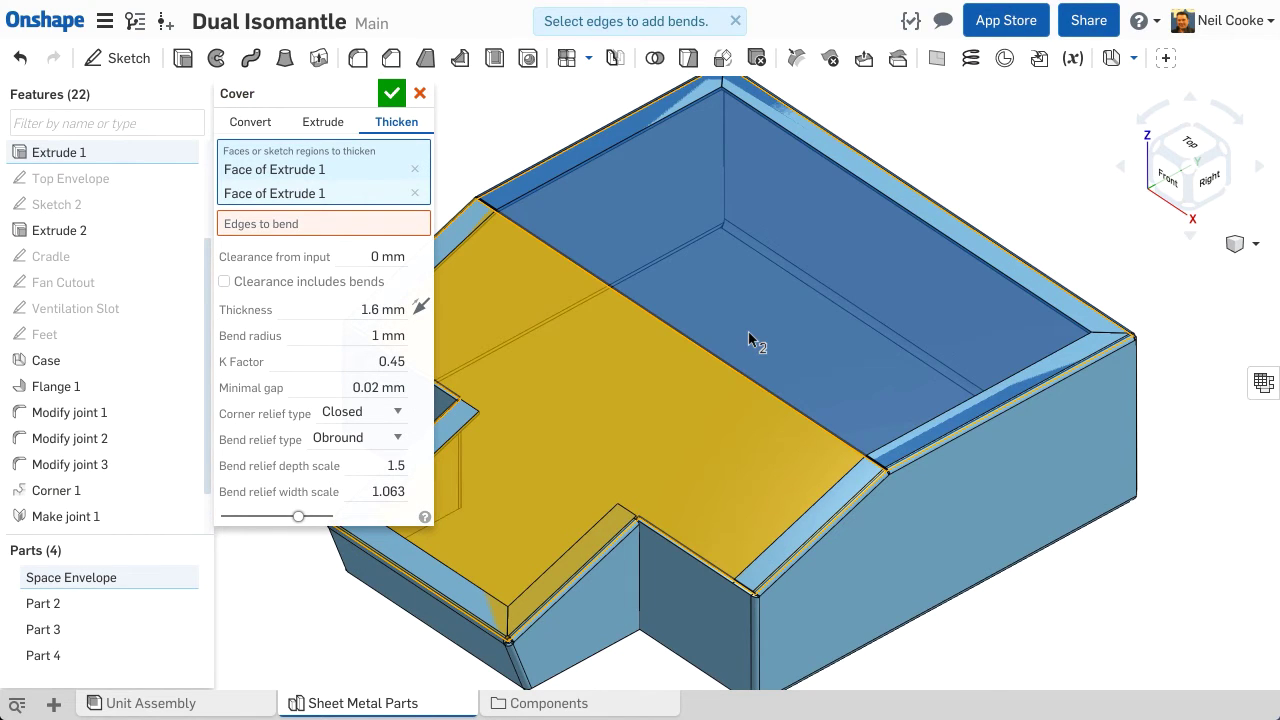
- Bend the Cover along the edge shared by its two faces, and finish it with a clearance from the input
left_click(396, 226)
left_click(612, 291)
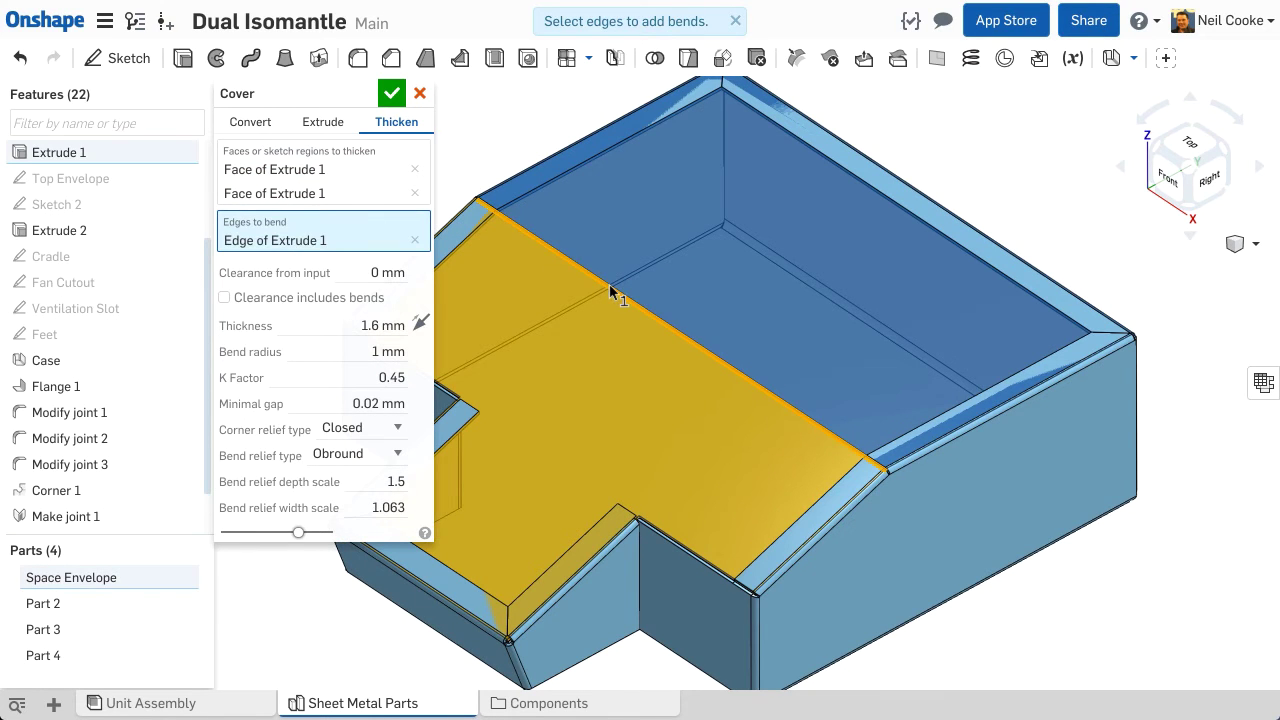
middle_click_drag(766, 294, 720, 363)
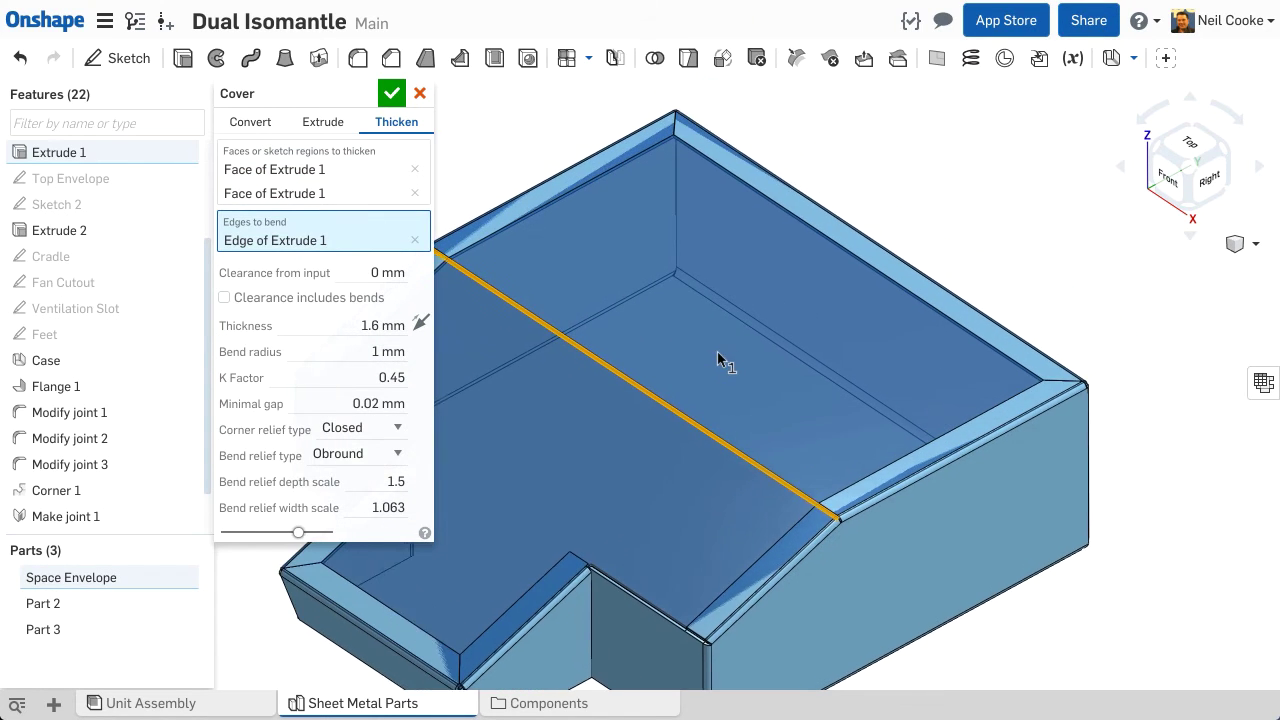
scroll(1063, 399, "up", 5)
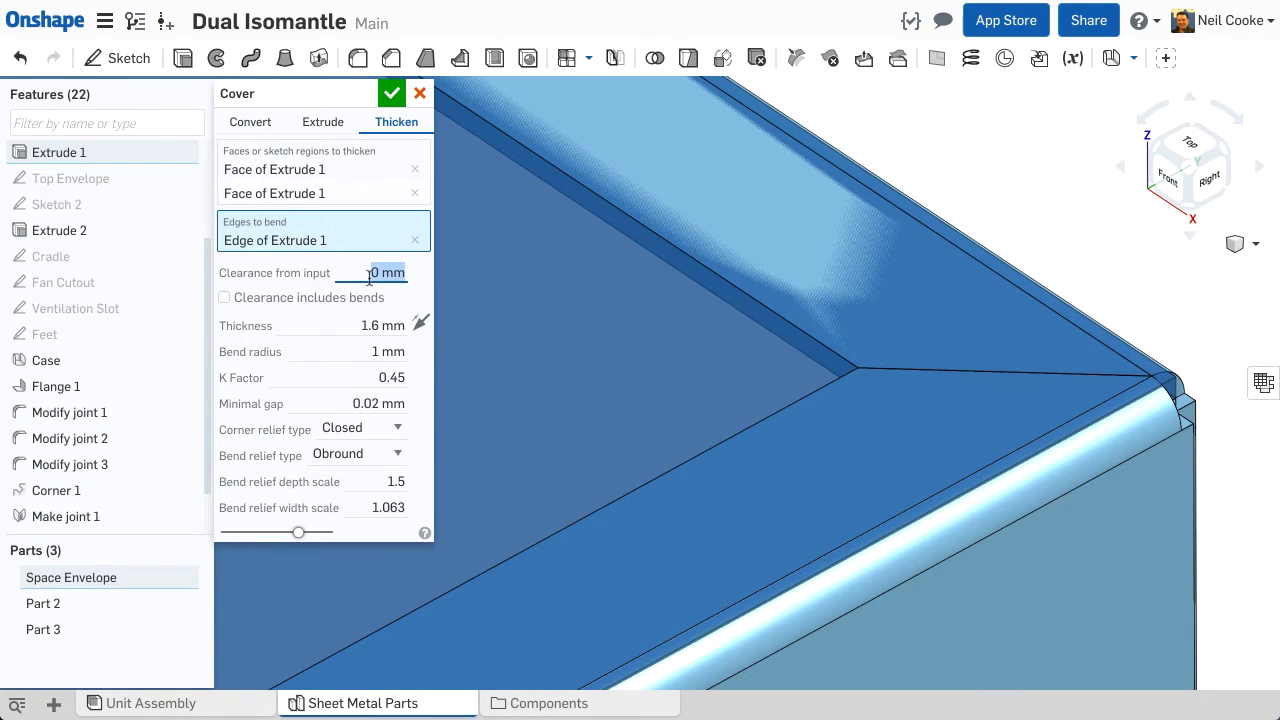
key("Return")
left_click(391, 94)
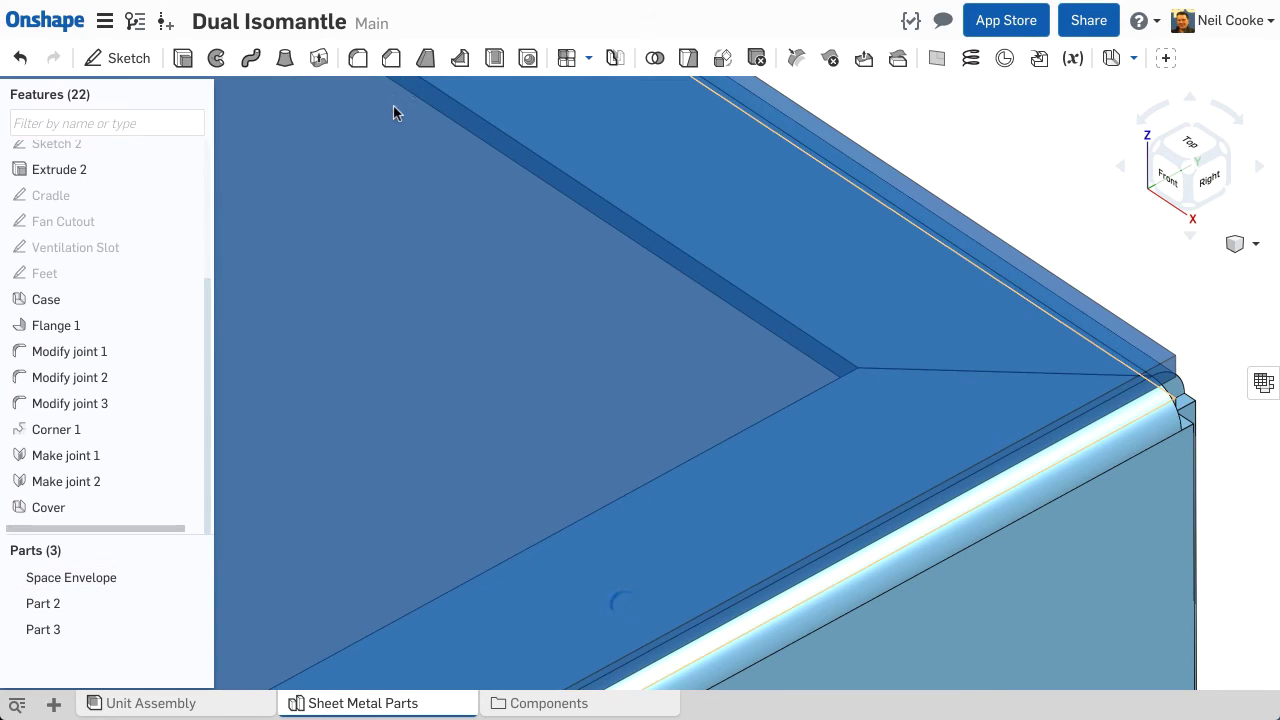
- Examine the gap between the Cover and the top of the right front wall beside the tray
scroll(436, 290, "down", 8)
middle_click_drag(431, 326, 954, 341)
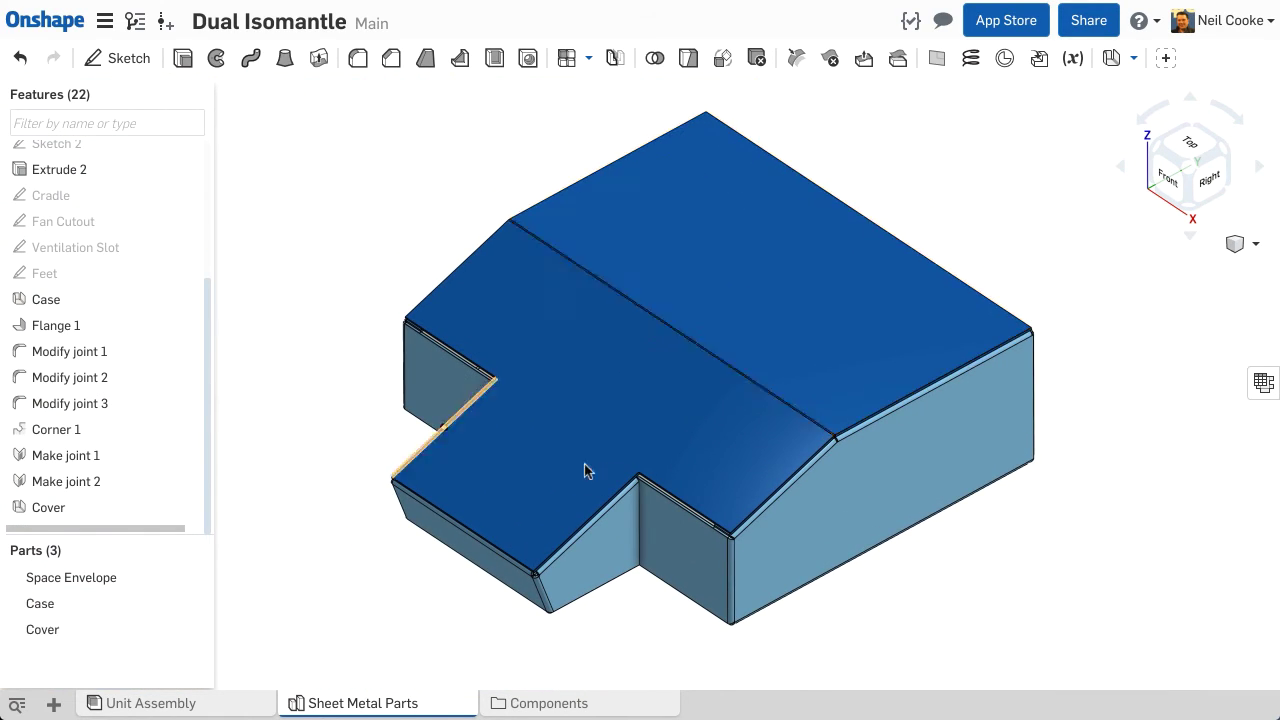
scroll(675, 510, "up", 2)
scroll(680, 520, "up", 4)
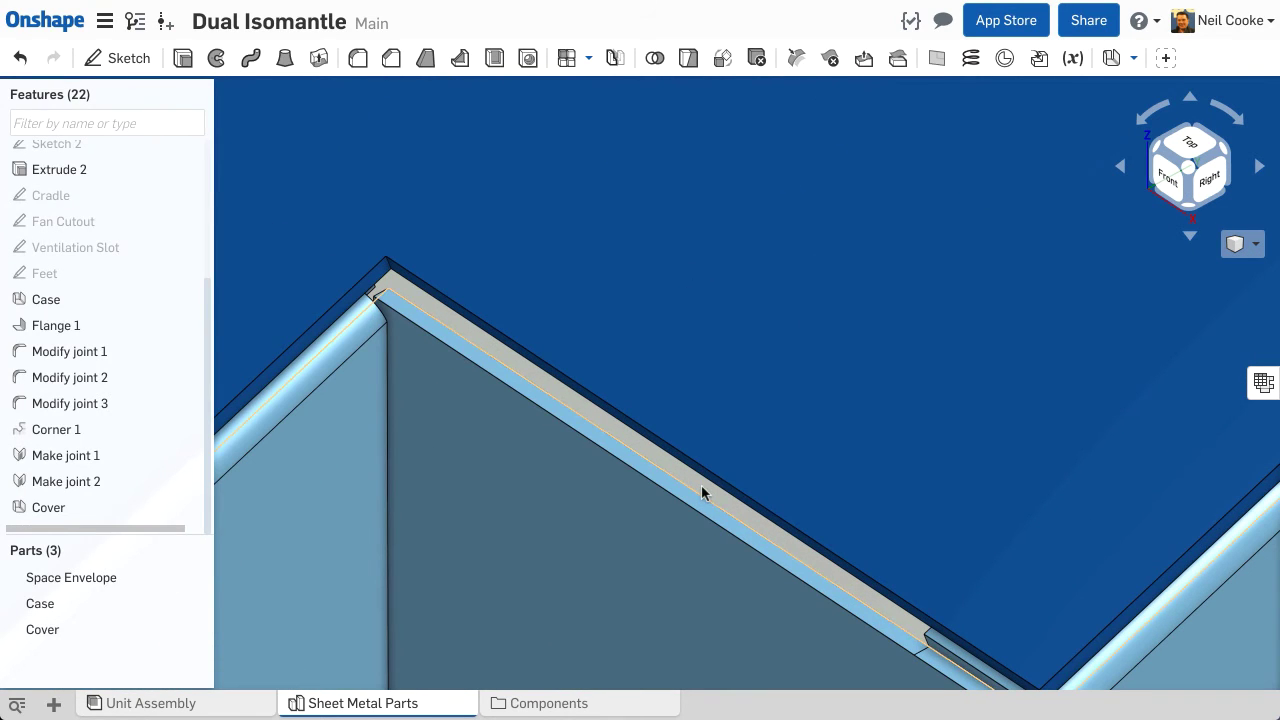
left_click(703, 492)
left_click(702, 489)
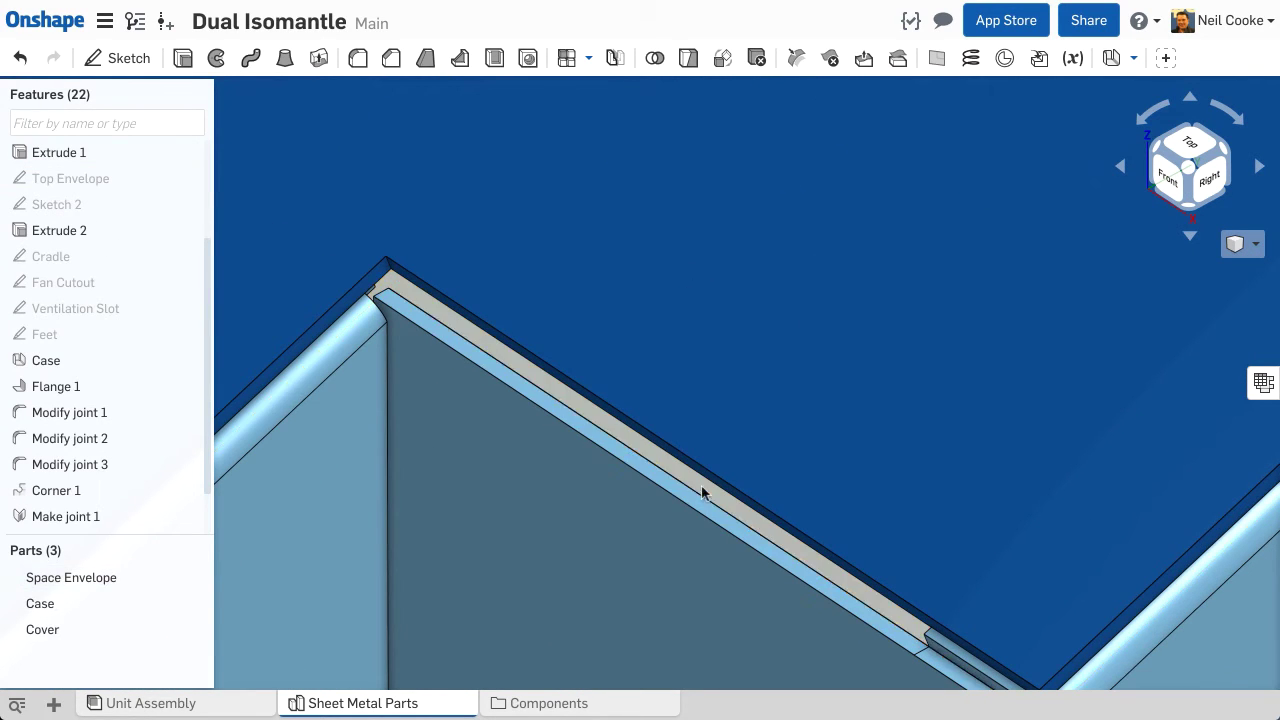
- Hide the Cover and the Space Envelope so only the Case stays displayed
scroll(703, 500, "down", 4)
middle_click_drag(703, 500, 563, 351)
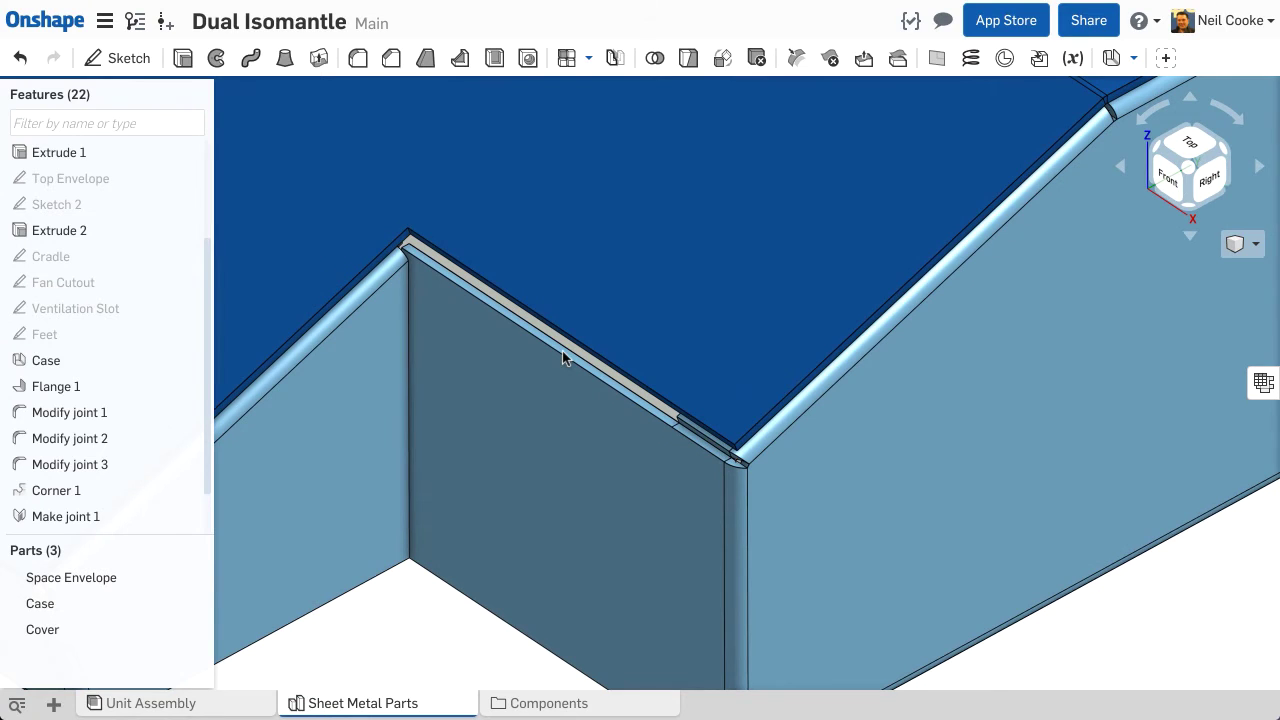
key("y")
key("y")
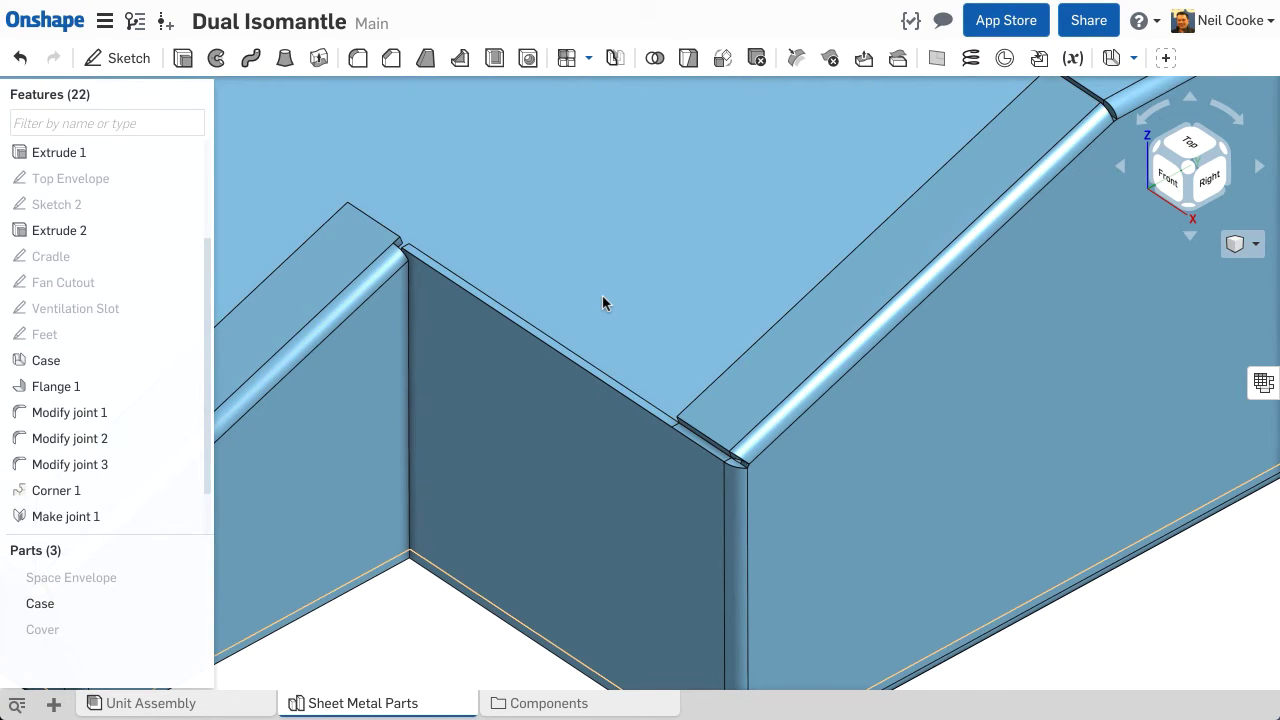
- Offset the inner edge faces of the Case's two sloping side flanges by 77.5 mm with Move face
right_click_drag(602, 295, 783, 197)
left_click(864, 58)
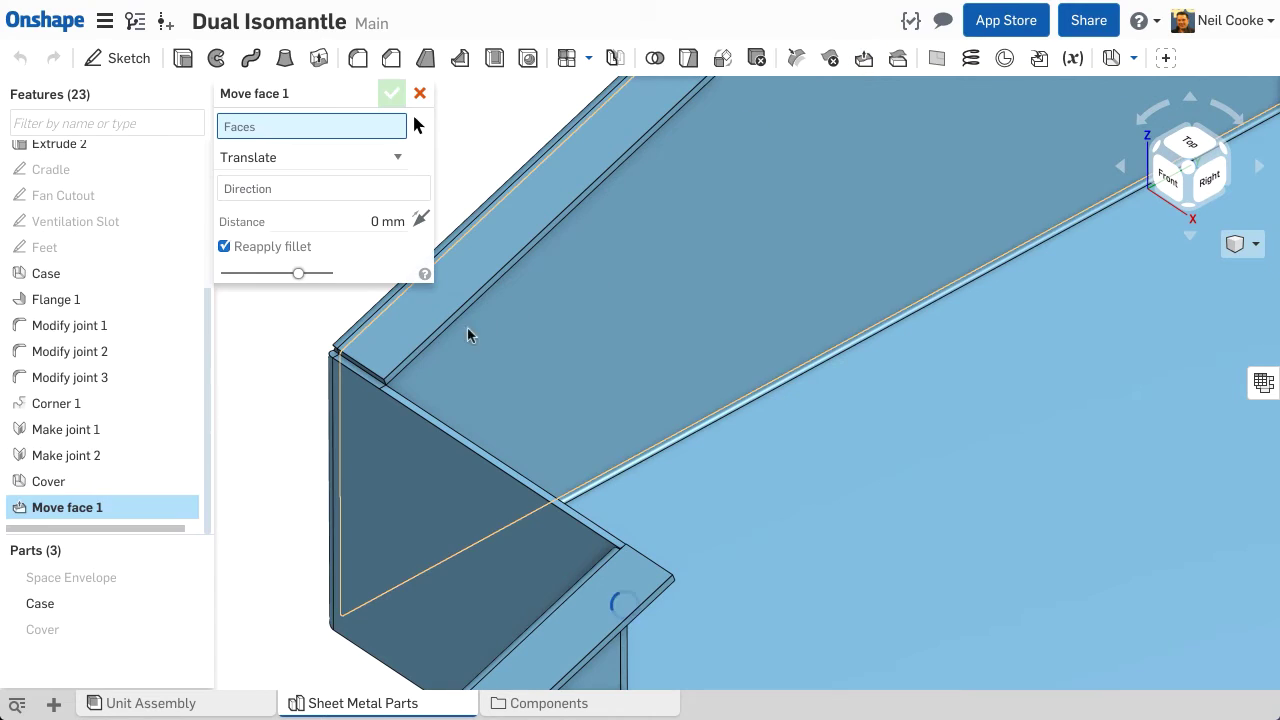
scroll(417, 352, "up", 3)
left_click(416, 351)
scroll(517, 358, "down", 7)
right_click_drag(604, 394, 760, 383)
scroll(958, 137, "up", 5)
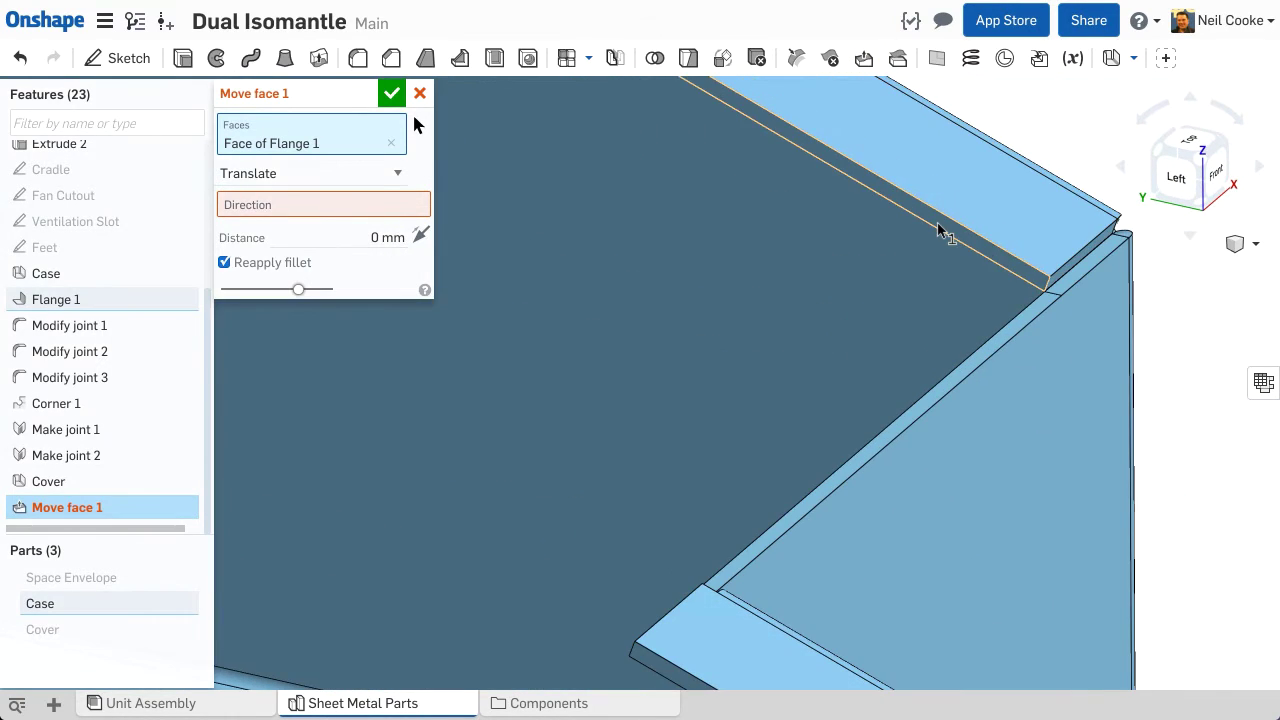
left_click(943, 229)
left_click(398, 197)
left_click(404, 235)
scroll(791, 303, "down", 3)
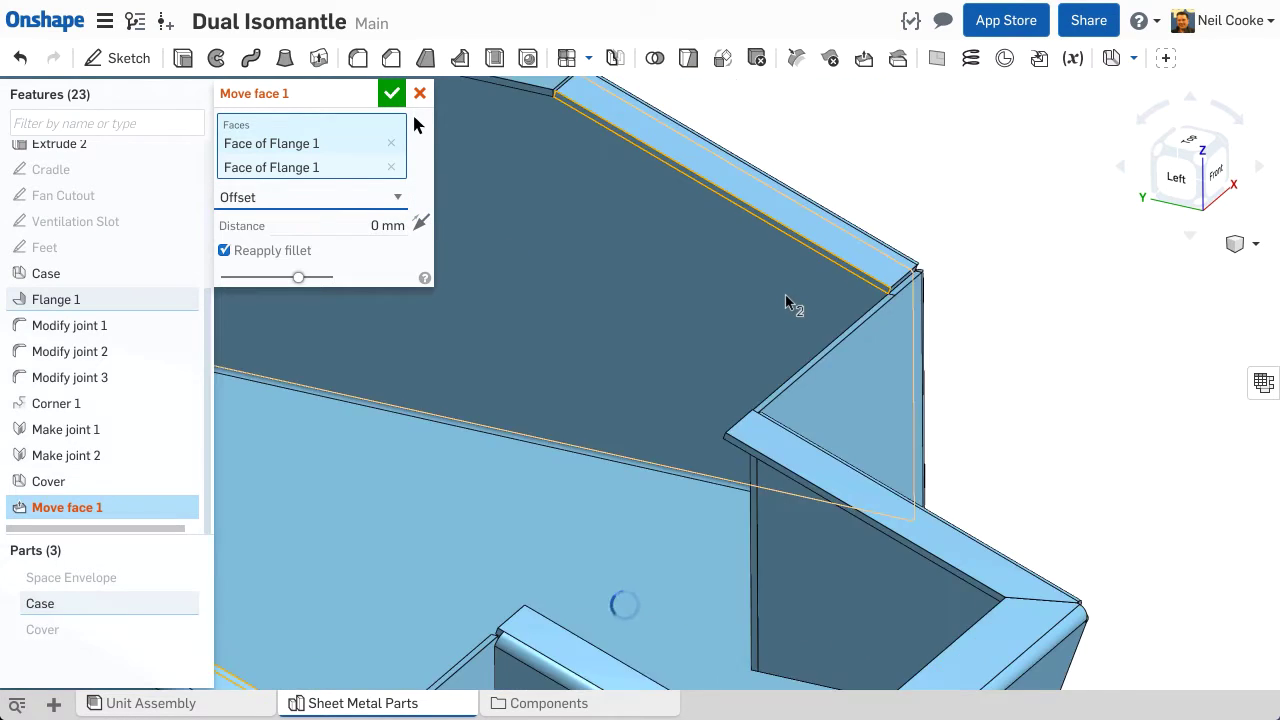
scroll(791, 337, "up", 4)
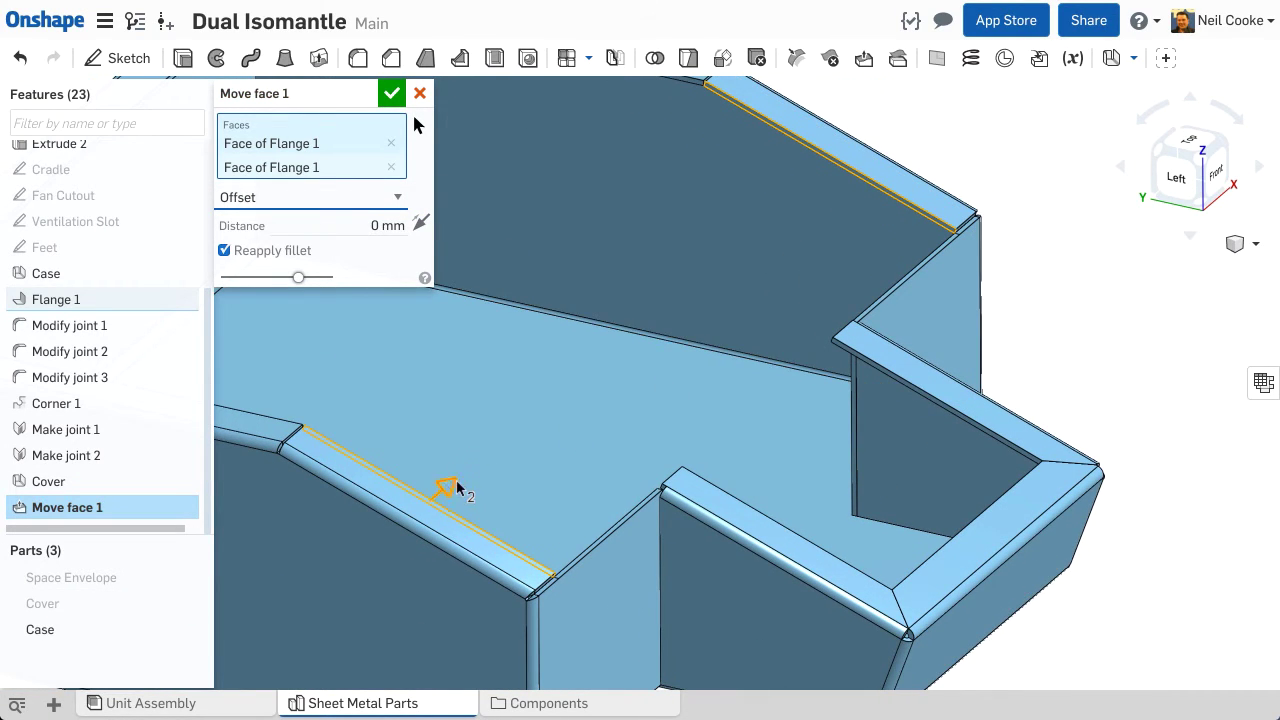
left_click_drag(449, 487, 580, 398)
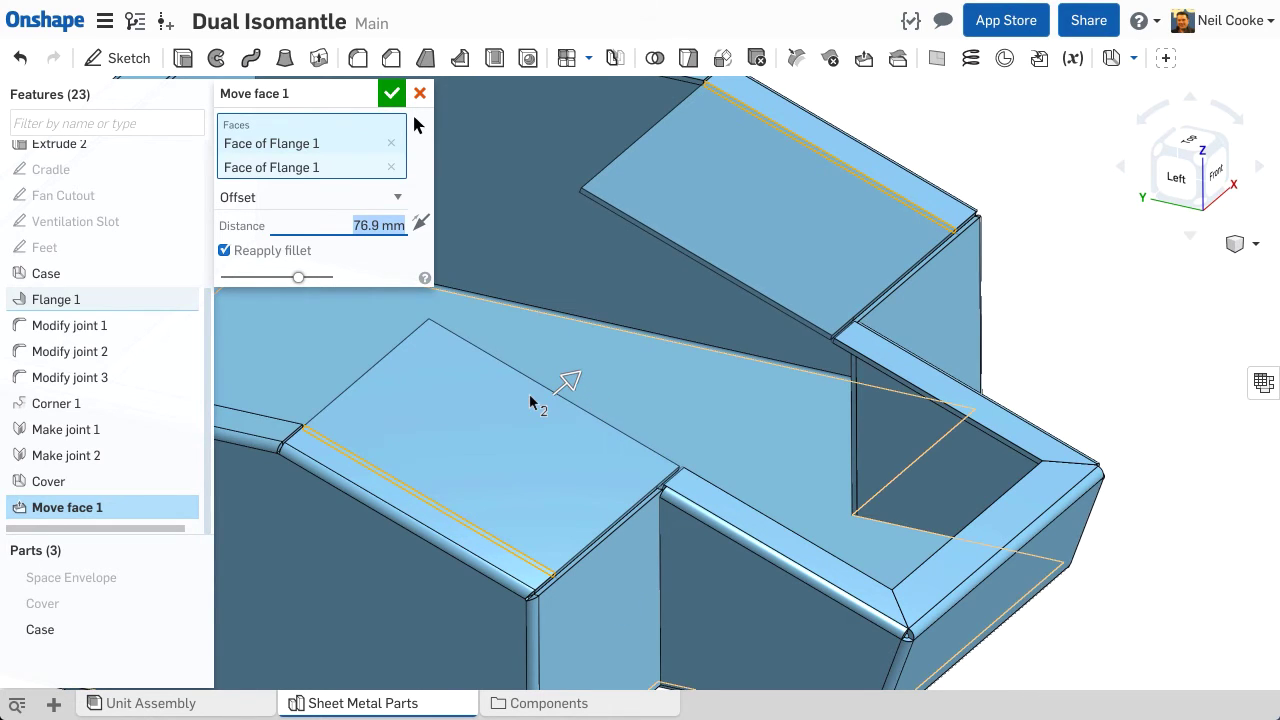
type("77.5")
key("Return")
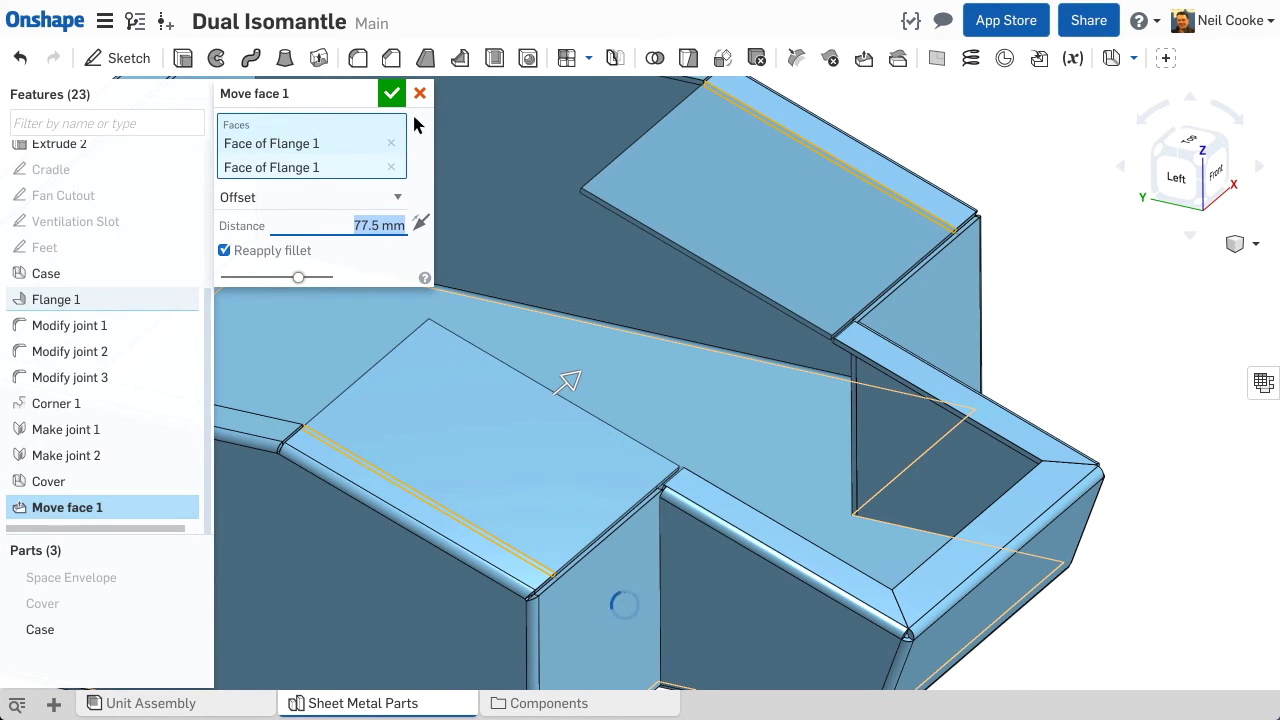
key("Return")
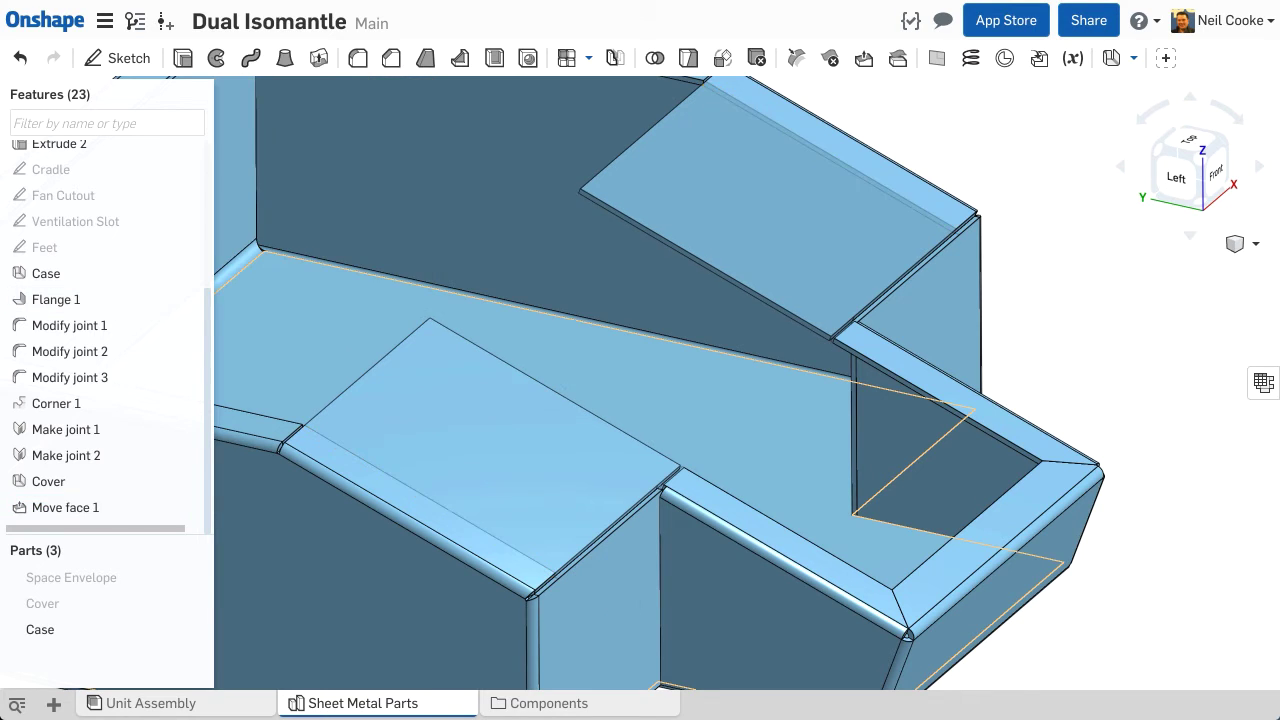
- Sketch a rectangle across both extended flanges on the sloping face and extrude it as a Remove, Up to next, on the Case
scroll(556, 390, "down", 5)
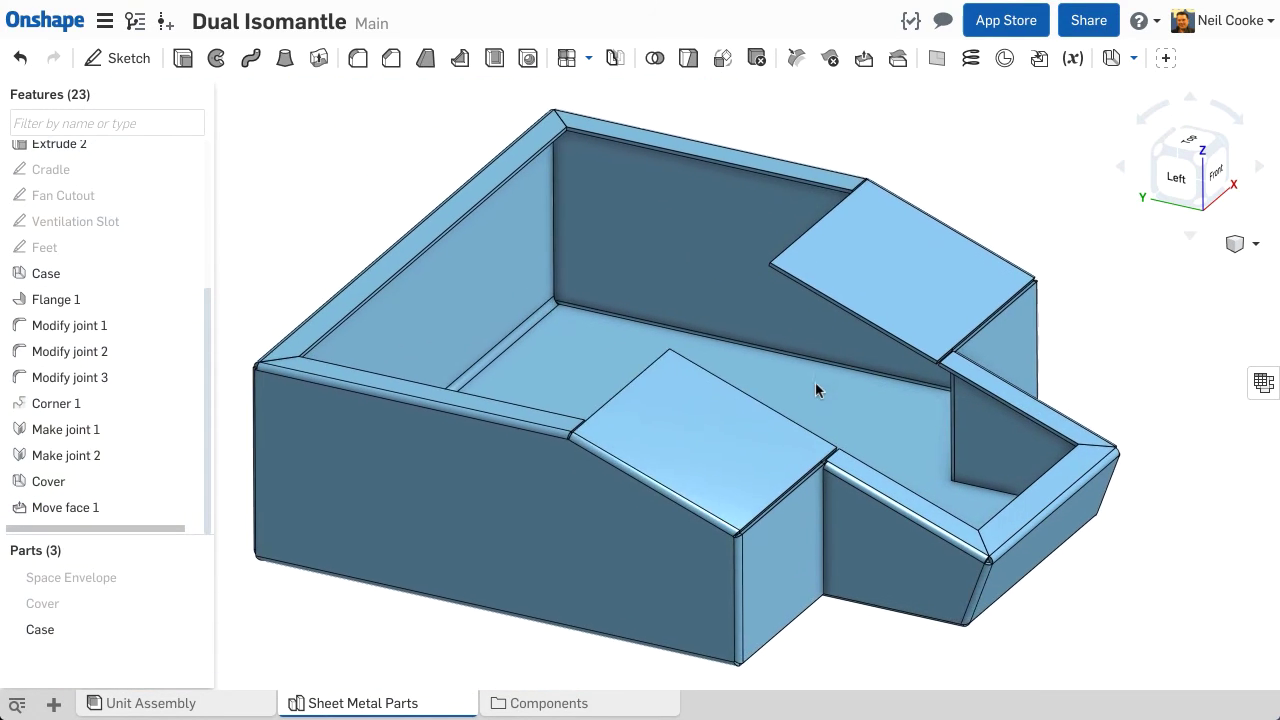
right_click(712, 405)
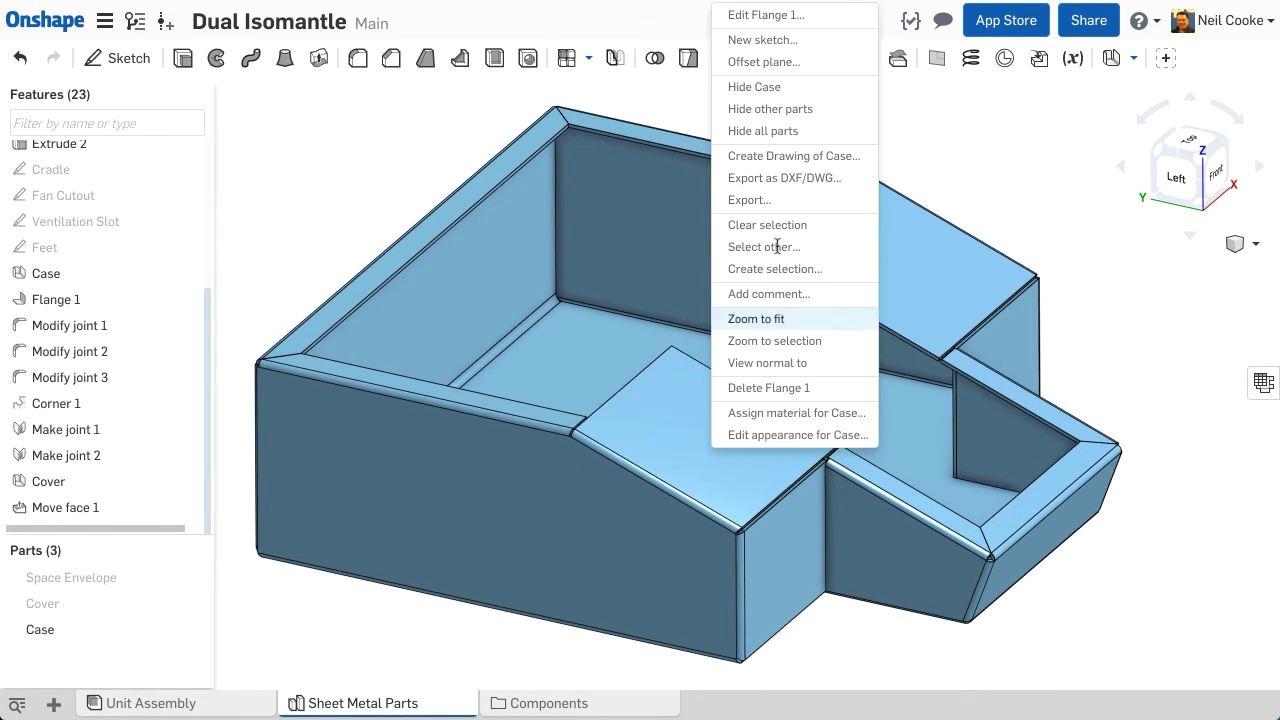
left_click(764, 40)
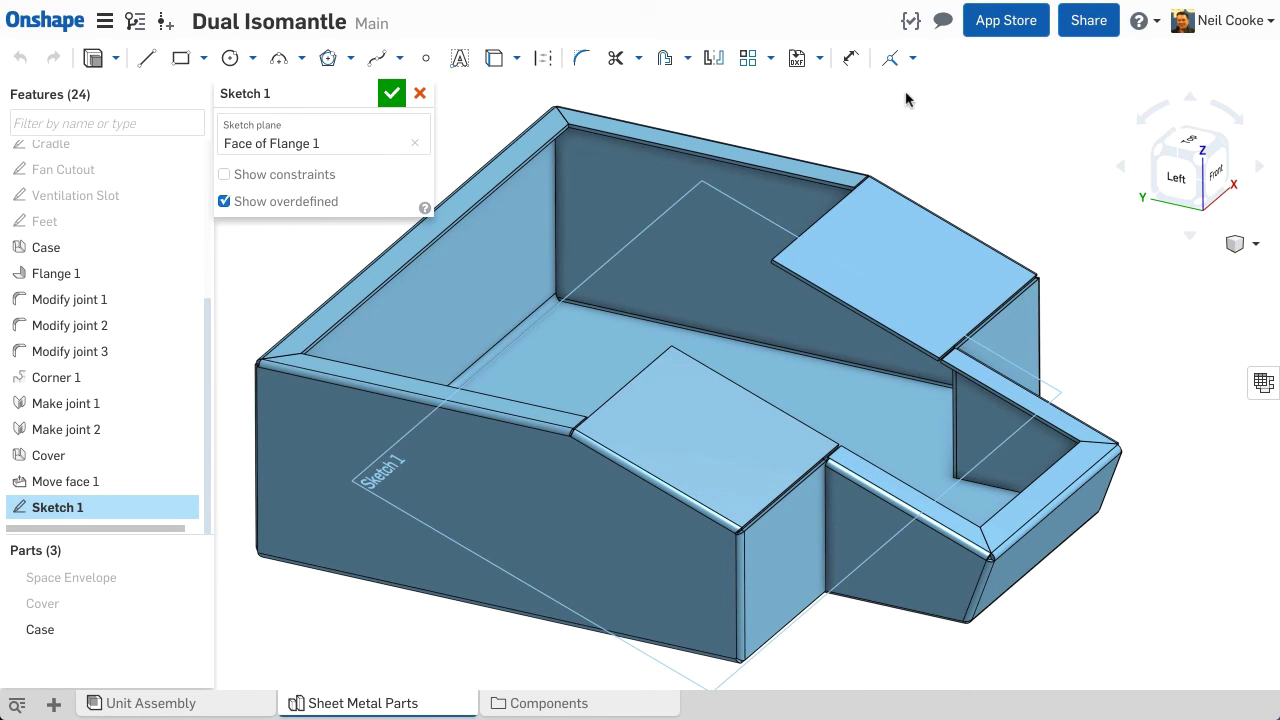
key("n")
left_click(180, 57)
left_click(653, 139)
left_click(824, 624)
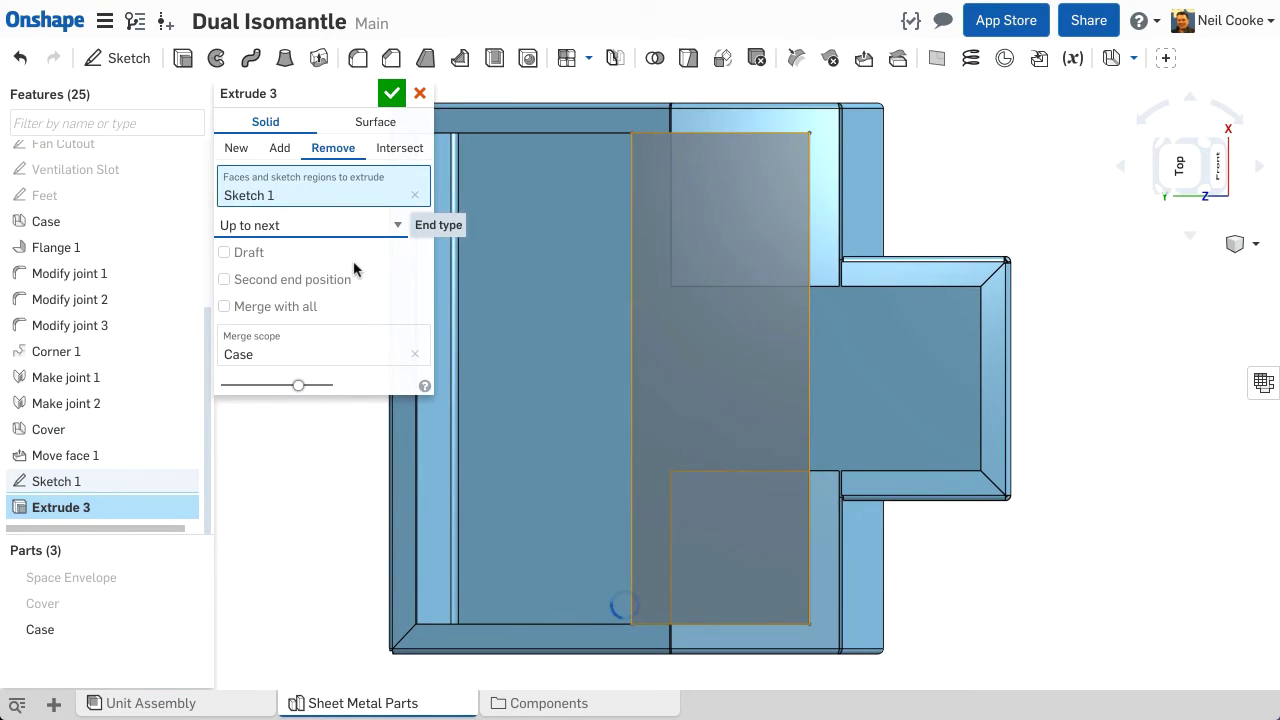
left_click(390, 94)
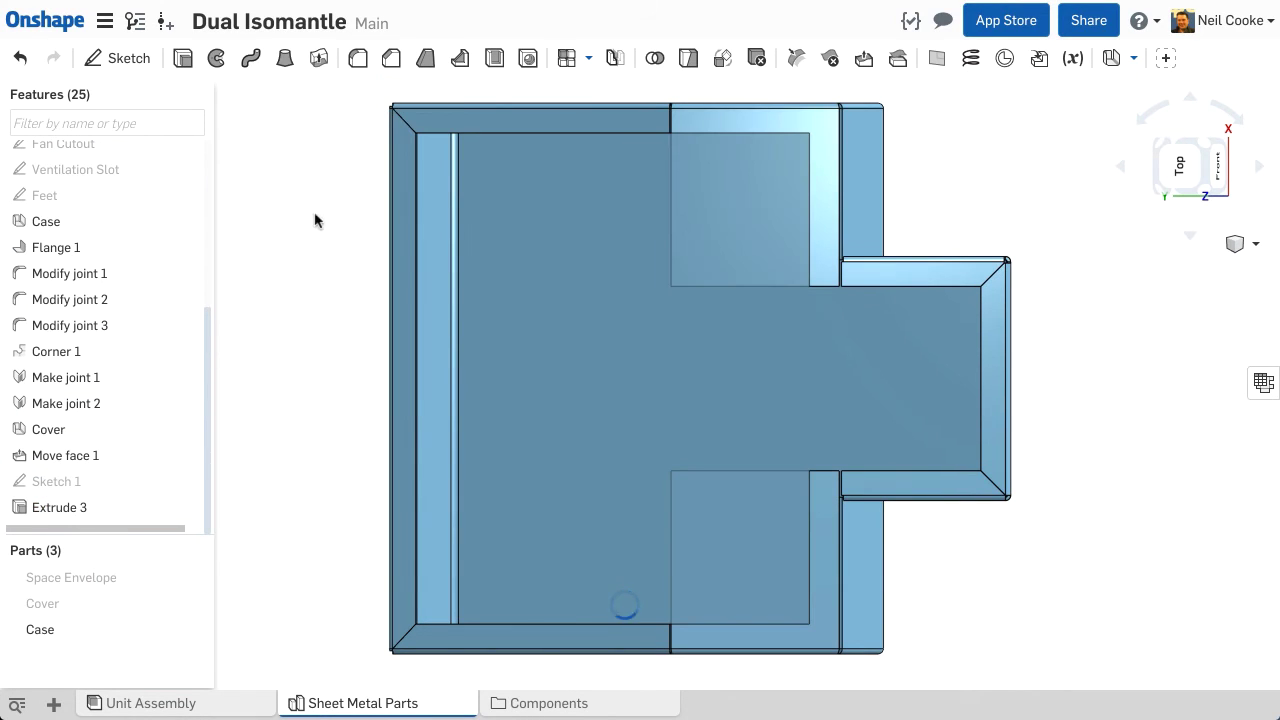
- Examine the trimmed flanges of the Case together with its bend table and flat pattern
right_click_drag(320, 289, 289, 176)
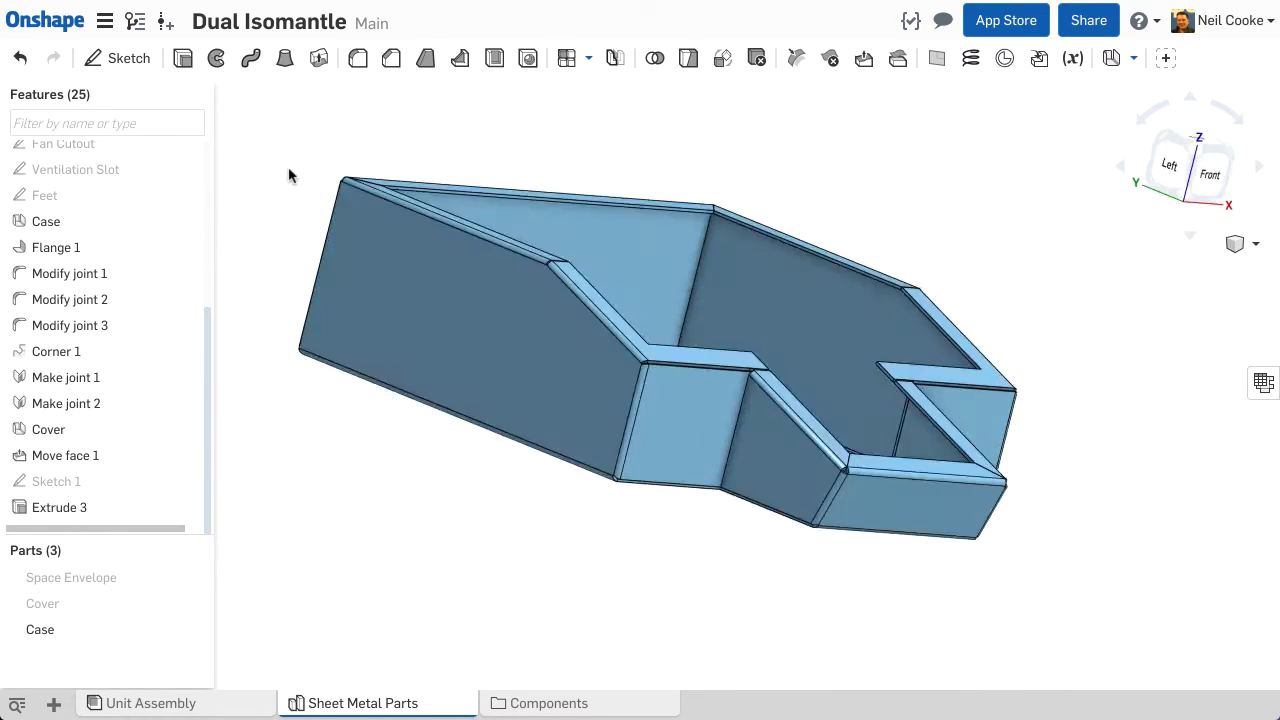
key("shift+7")
left_click(1260, 382)
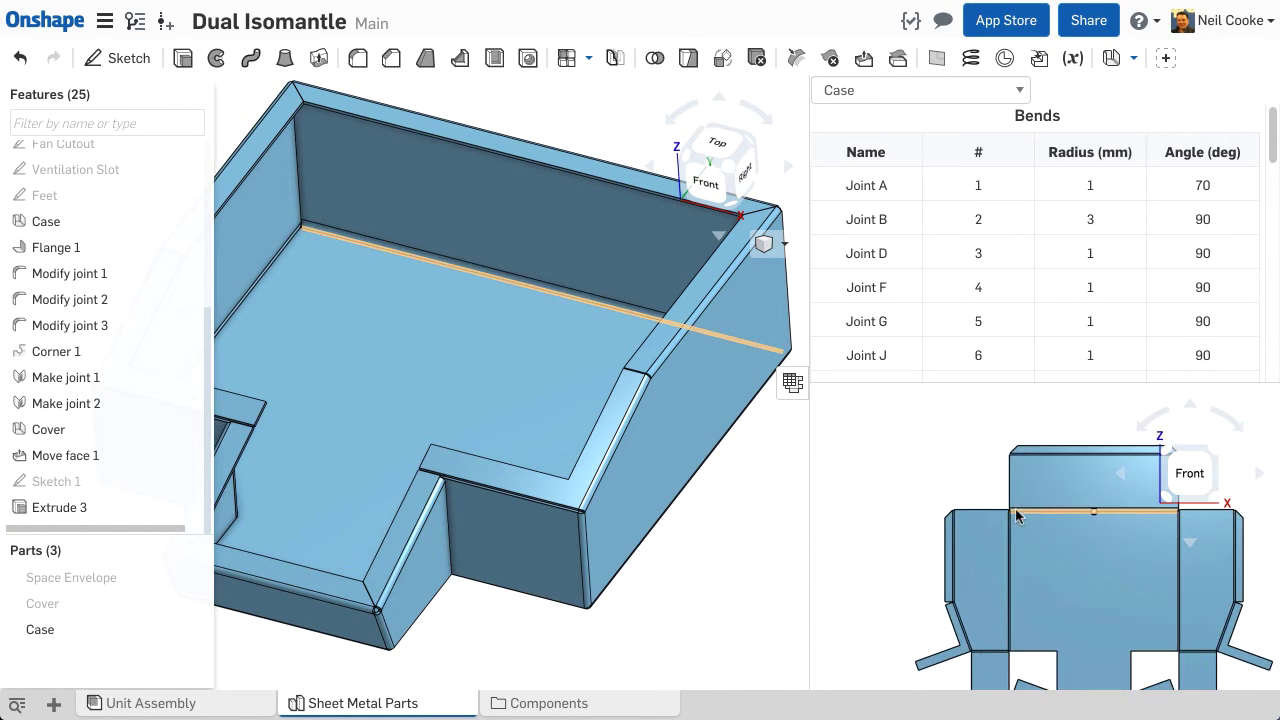
key("f")
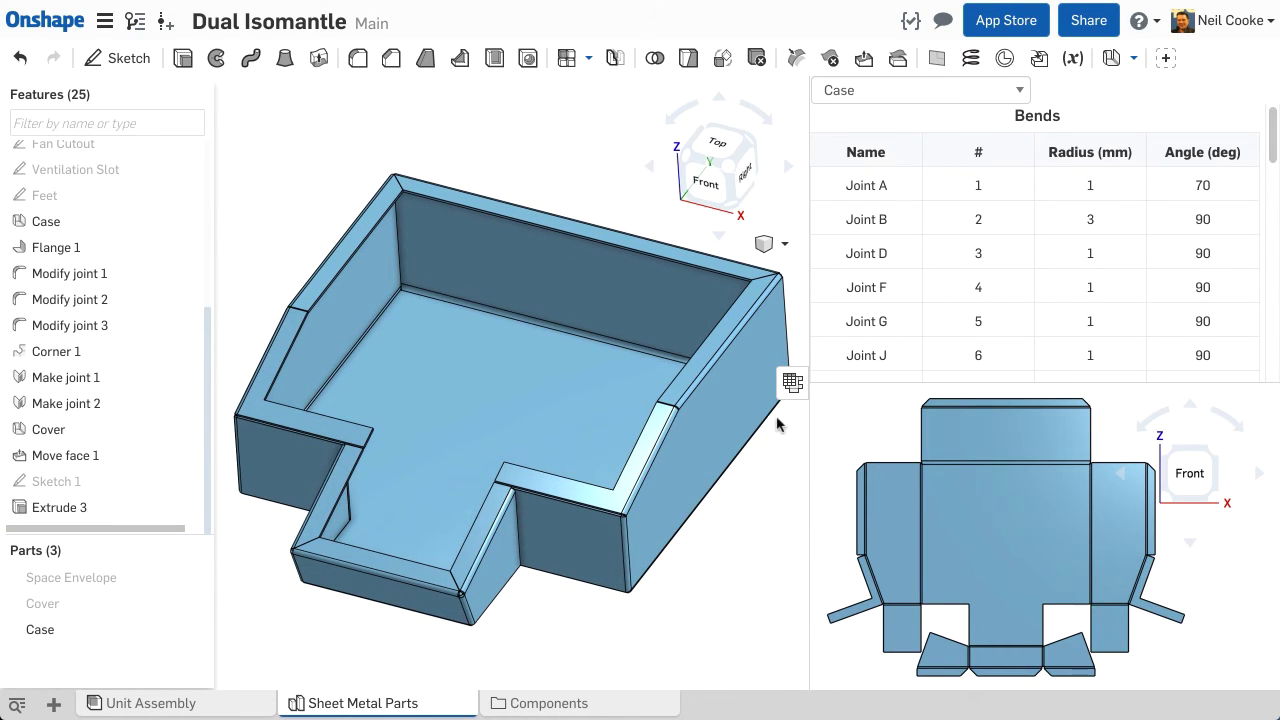
left_click(793, 386)
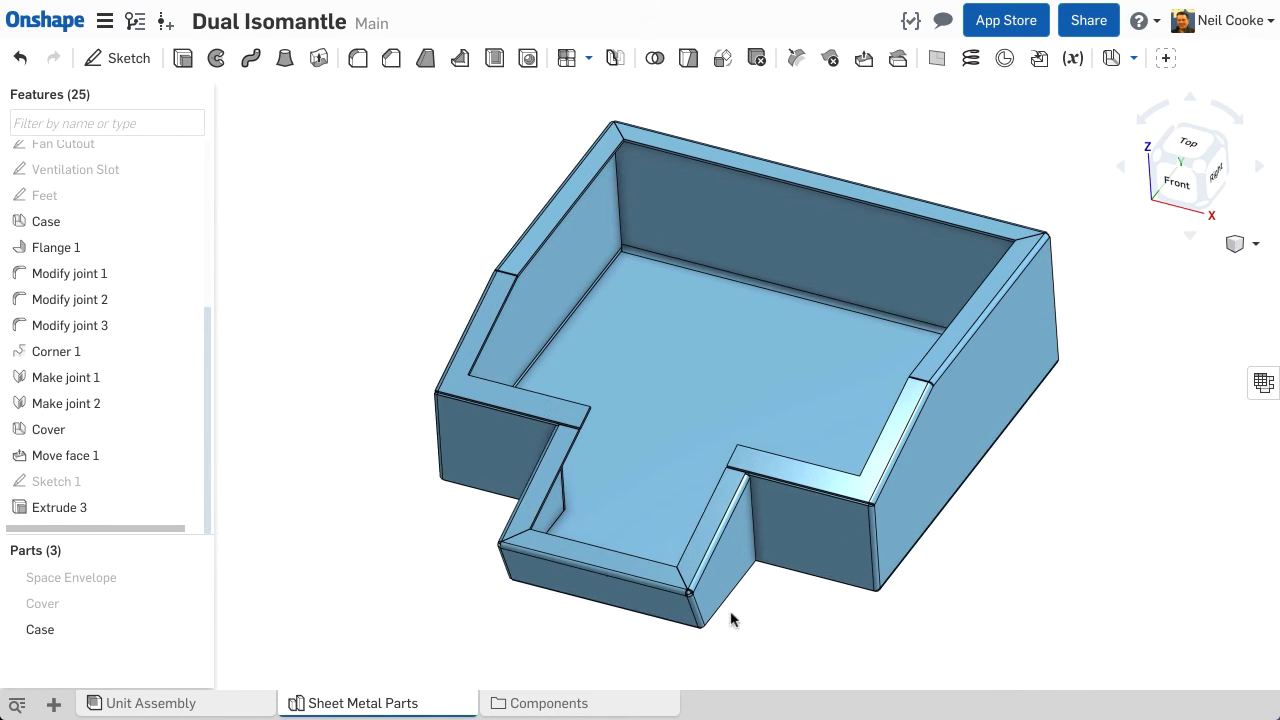
- Switch to the Unit Assembly, edit the Cover in context, and show the Cover while hiding the Case
left_click(244, 710)
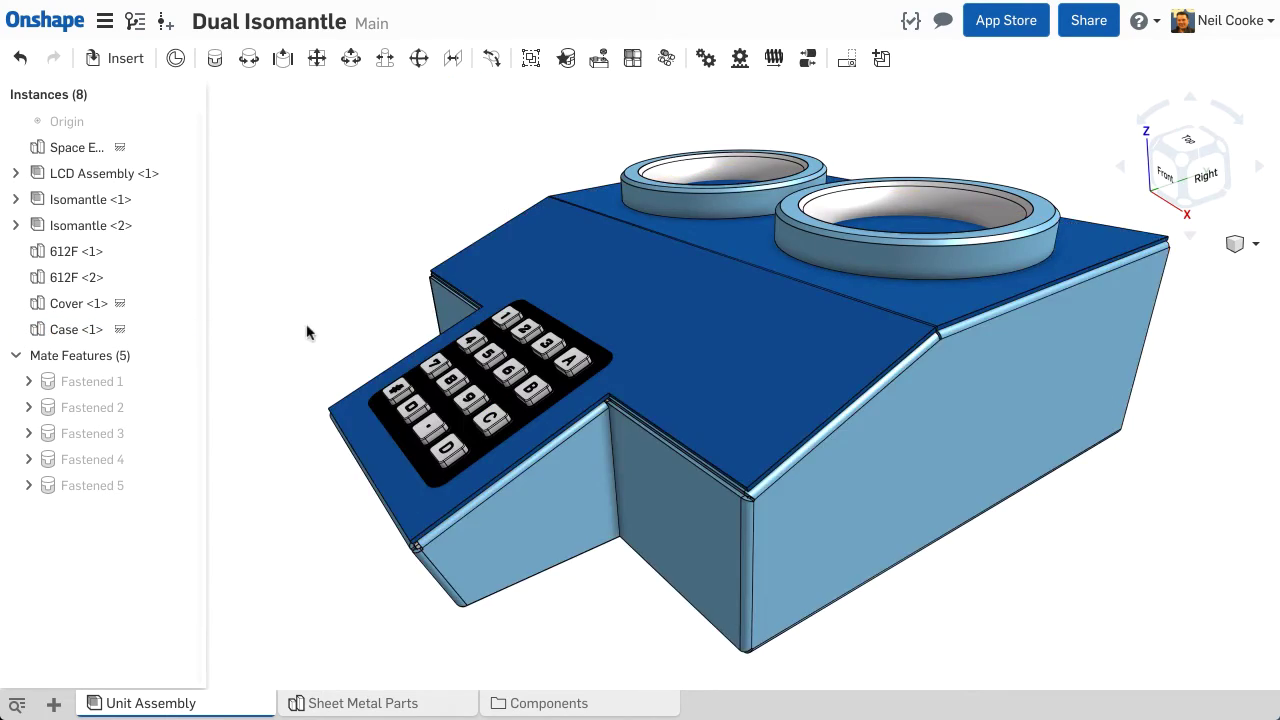
right_click(448, 268)
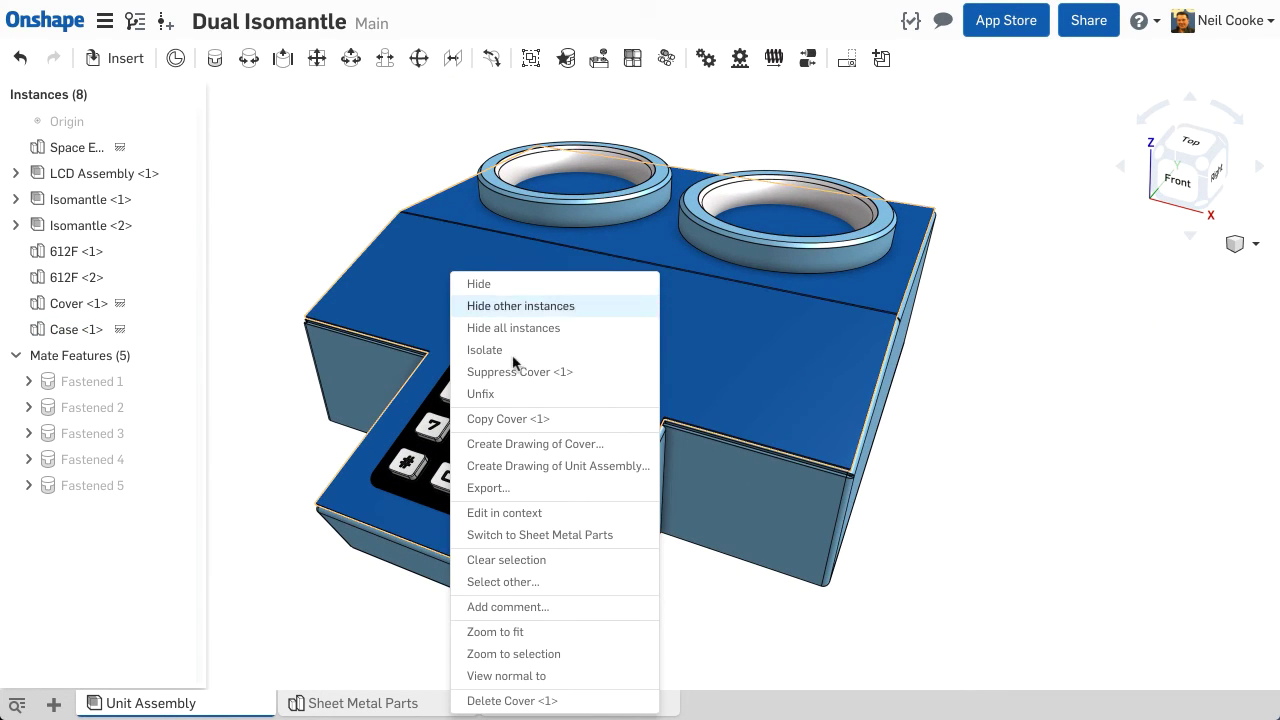
left_click(555, 512)
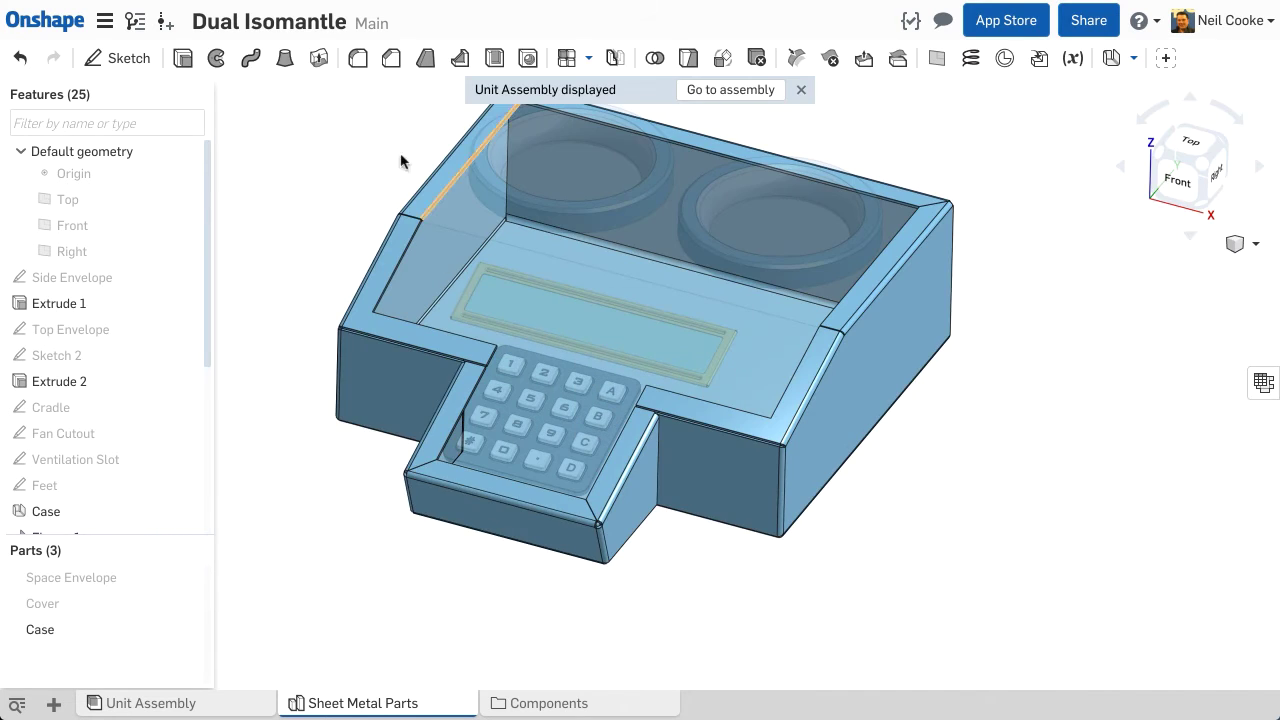
left_click(186, 603)
left_click(187, 629)
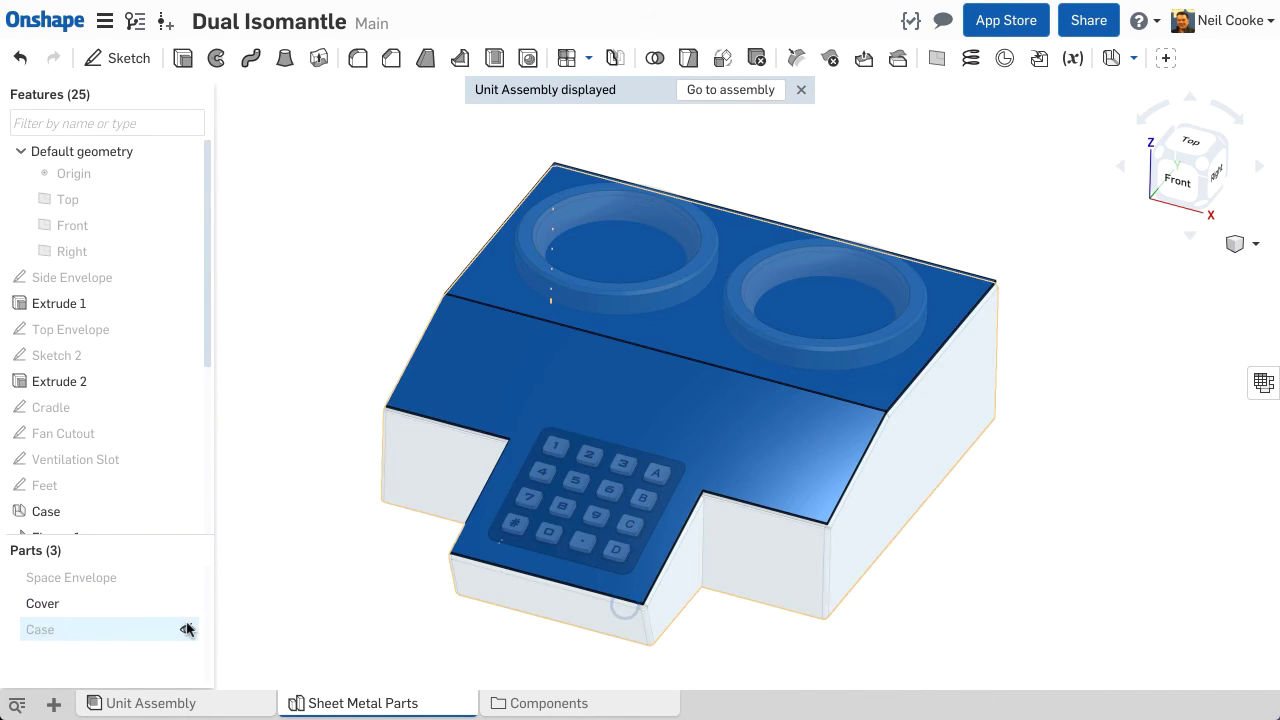
- Project the keypad outline and LCD window edges into a sketch on the Cover's sloping face, and cut both openings out of the Cover
right_click(476, 400)
left_click(532, 40)
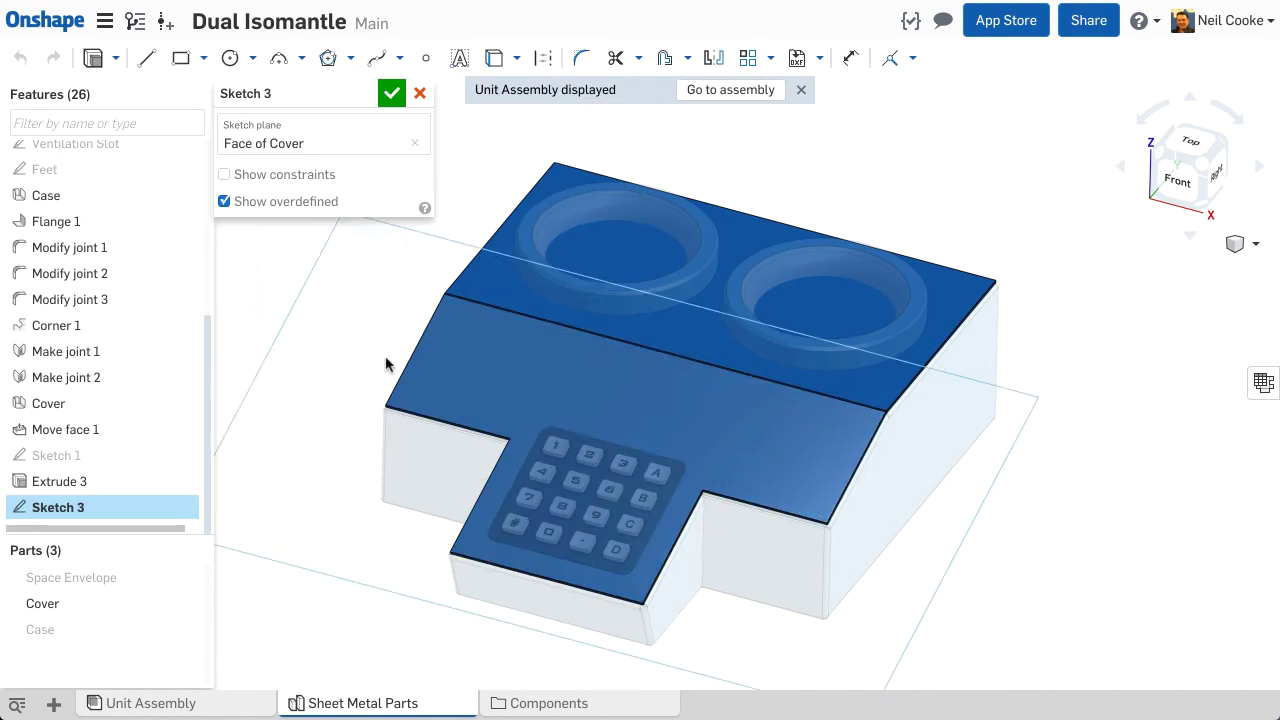
key("y")
scroll(540, 316, "up", 5)
left_click(640, 248)
left_click(582, 238)
left_click(497, 388)
left_click(426, 540)
left_click(475, 560)
middle_click_drag(1100, 520, 400, 300)
left_click(500, 515)
left_click(643, 237)
scroll(538, 502, "up", 3)
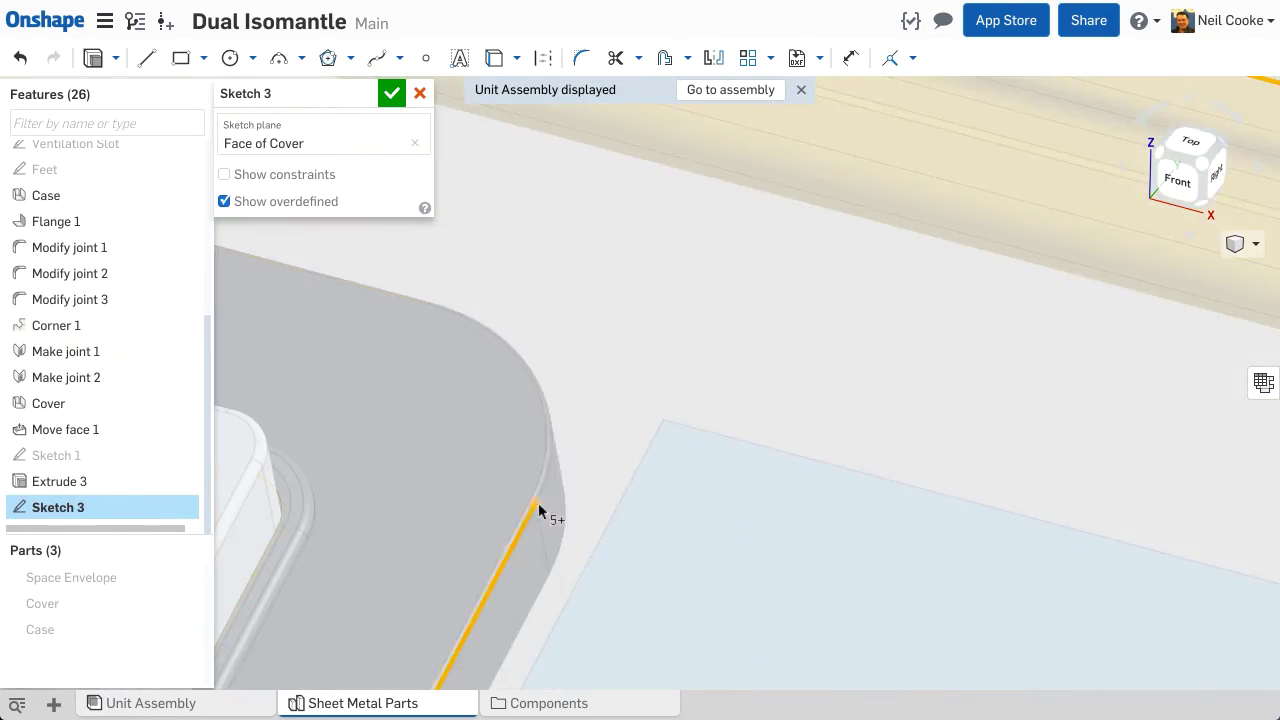
left_click(538, 502)
mouse_move(538, 502)
right_mouse_down()
mouse_move(802, 398)
mouse_move(765, 350)
mouse_move(729, 366)
right_mouse_up()
key("shift+7")
key("u")
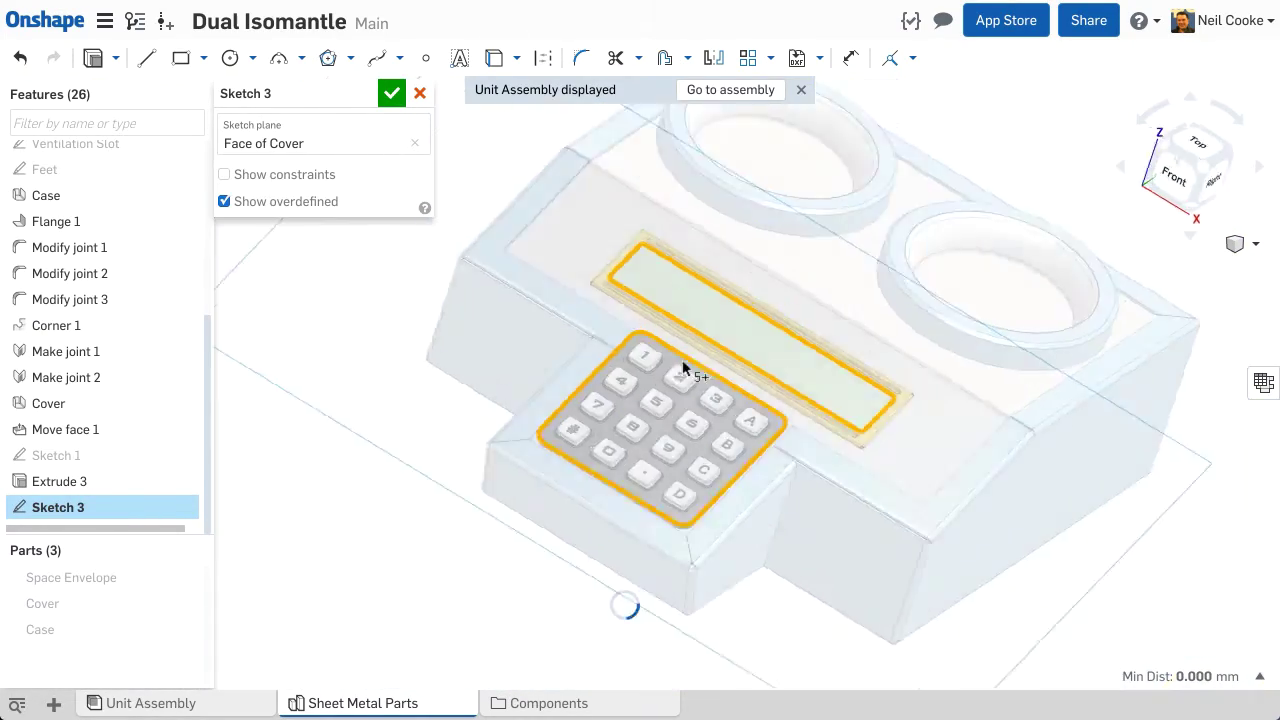
left_click(93, 60)
left_click(391, 93)
- Start a sketch on the Cover's flat top face and project one circular edge from each of the two Isomantles
key("shift+s")
left_click(631, 243)
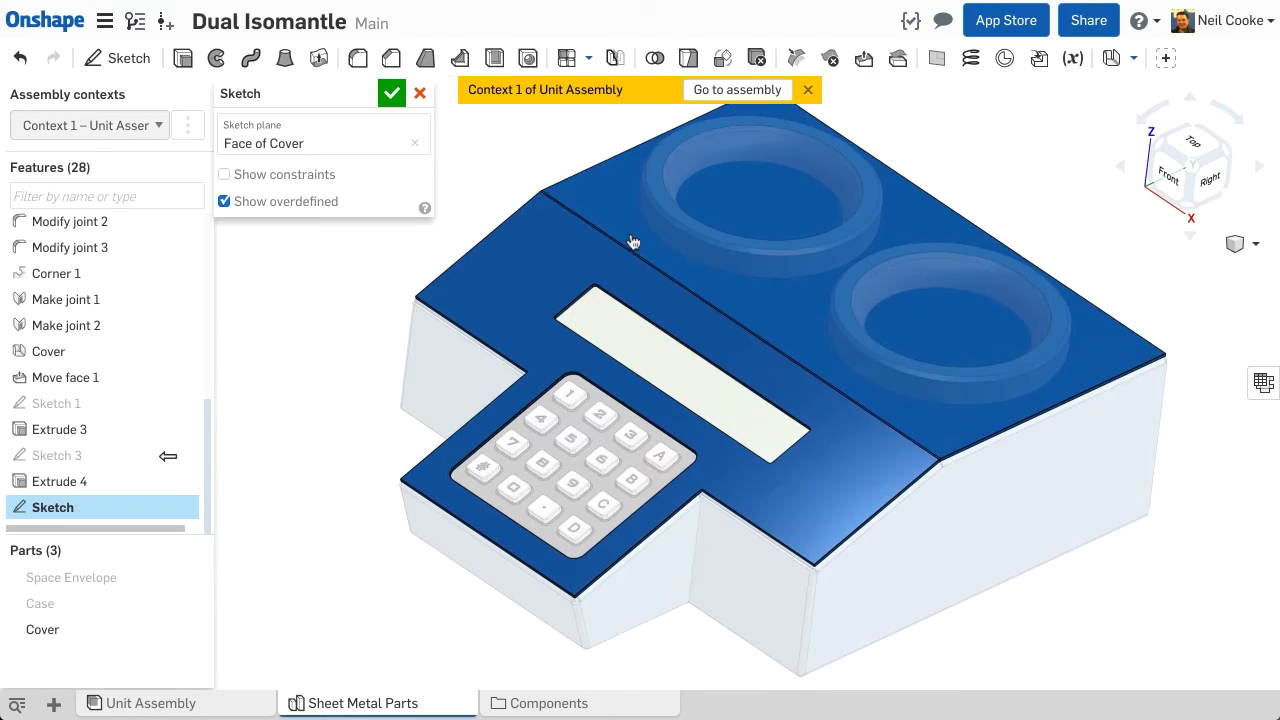
mouse_move(631, 243)
right_mouse_down()
mouse_move(740, 331)
mouse_move(634, 356)
right_mouse_up()
scroll(634, 356, "up", 3)
left_click(633, 349)
scroll(633, 349, "down", 2)
left_click(900, 276)
key("shift+7")
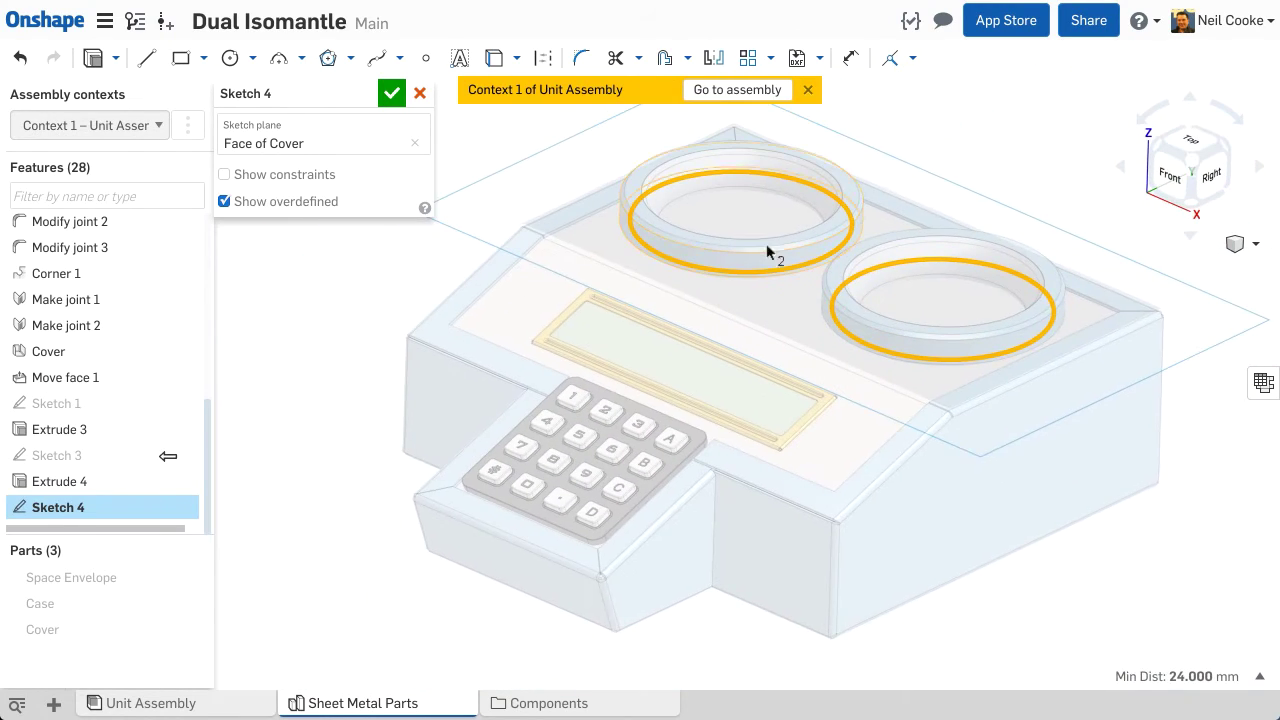
left_click(491, 62)
- Extrude the two projected circles as a Remove with the Cover as merge scope
key("shift+e")
left_click(333, 148)
left_click(480, 360)
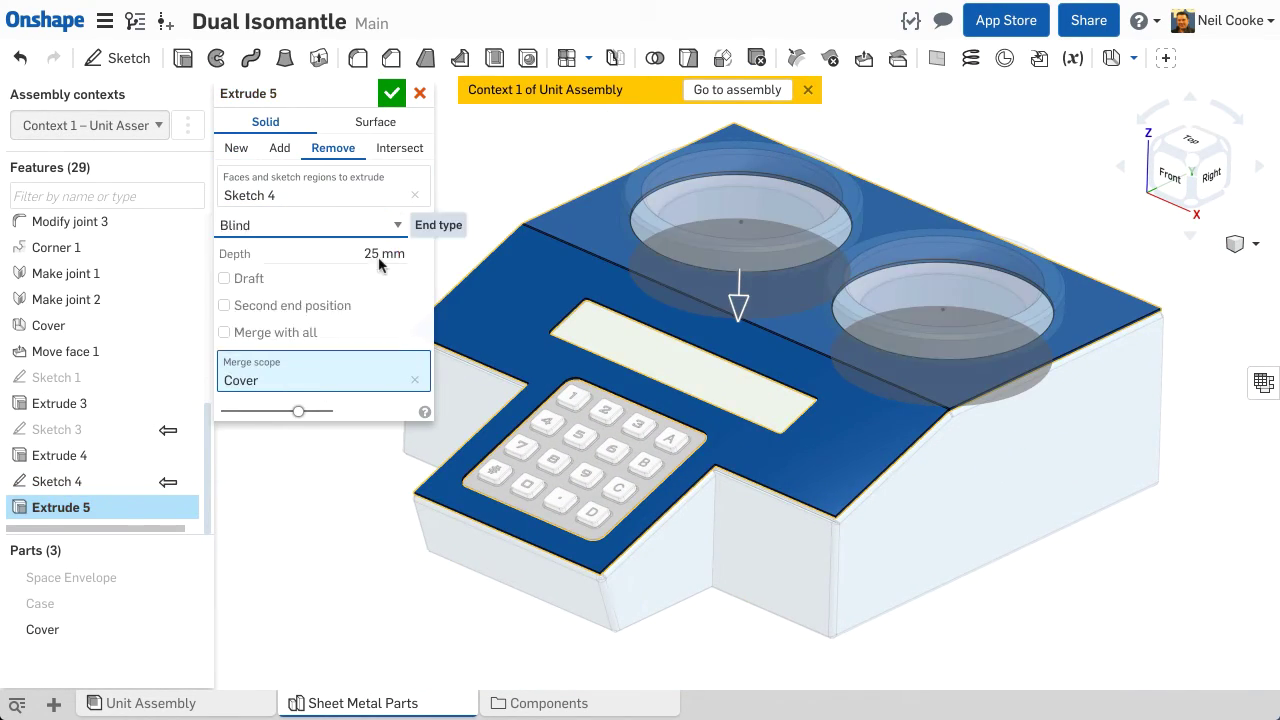
left_click(391, 93)
- Return to the Unit Assembly and hide the Cover, the Space Envelope and the LCD Assembly to expose the Case interior
left_click(737, 90)
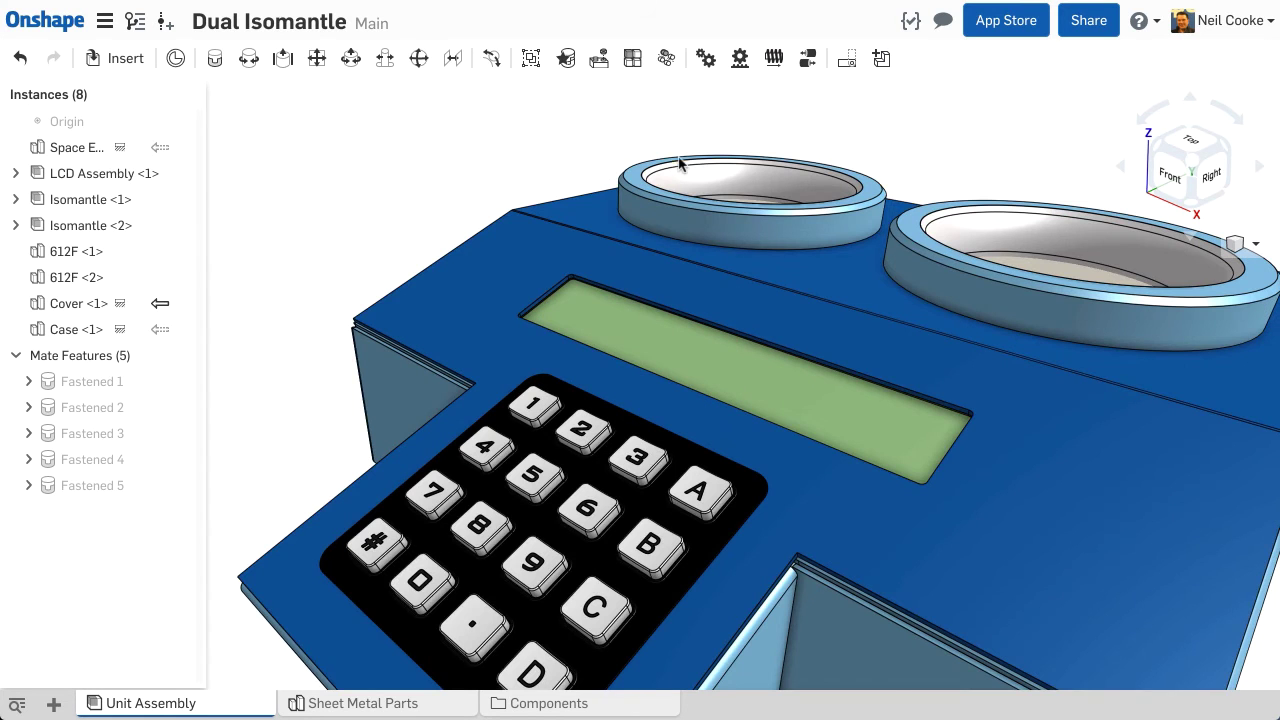
scroll(679, 158, "down", 3)
right_click_drag(500, 154, 494, 225)
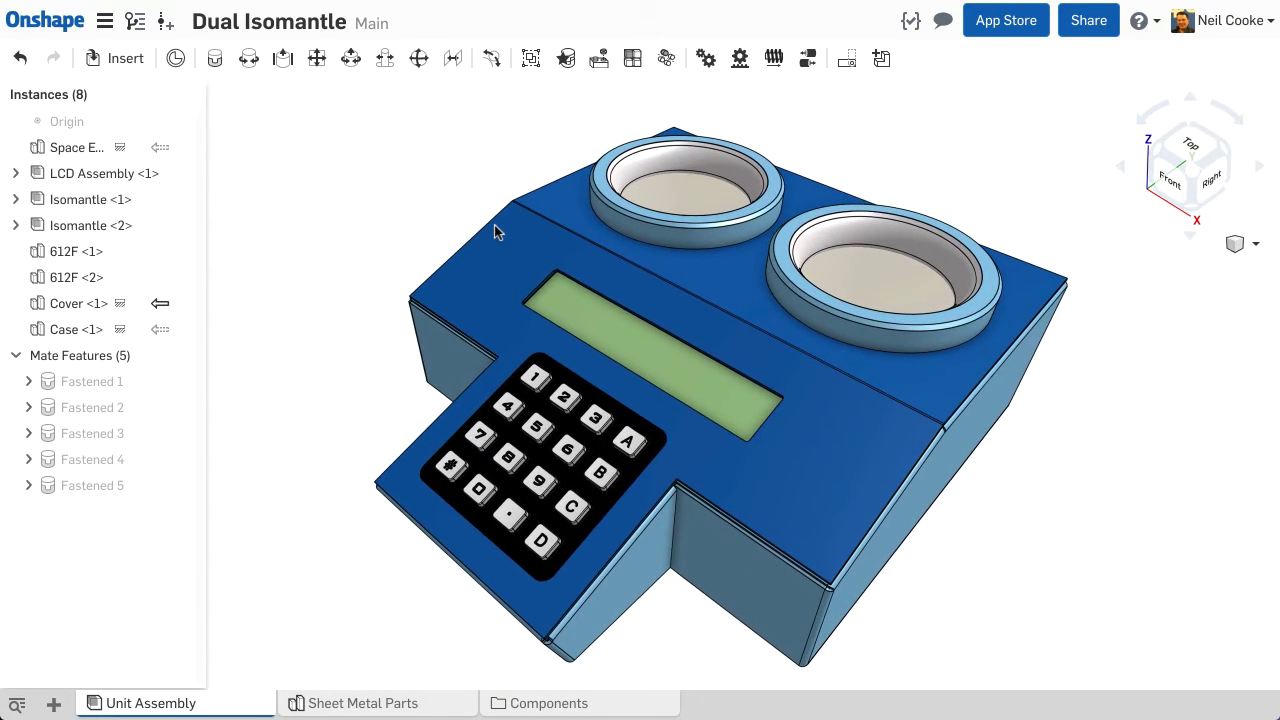
key("y")
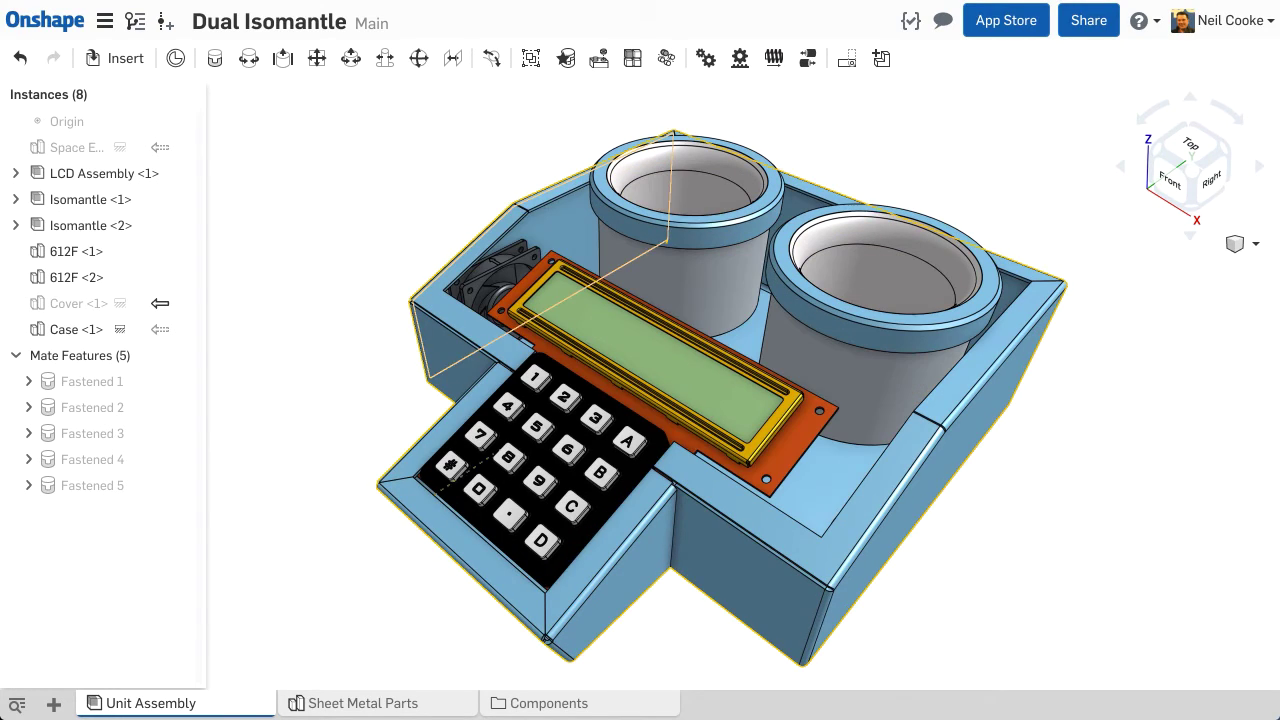
left_click(178, 173)
mouse_move(387, 194)
right_mouse_down()
mouse_move(389, 206)
mouse_move(420, 180)
mouse_move(396, 193)
right_mouse_up()
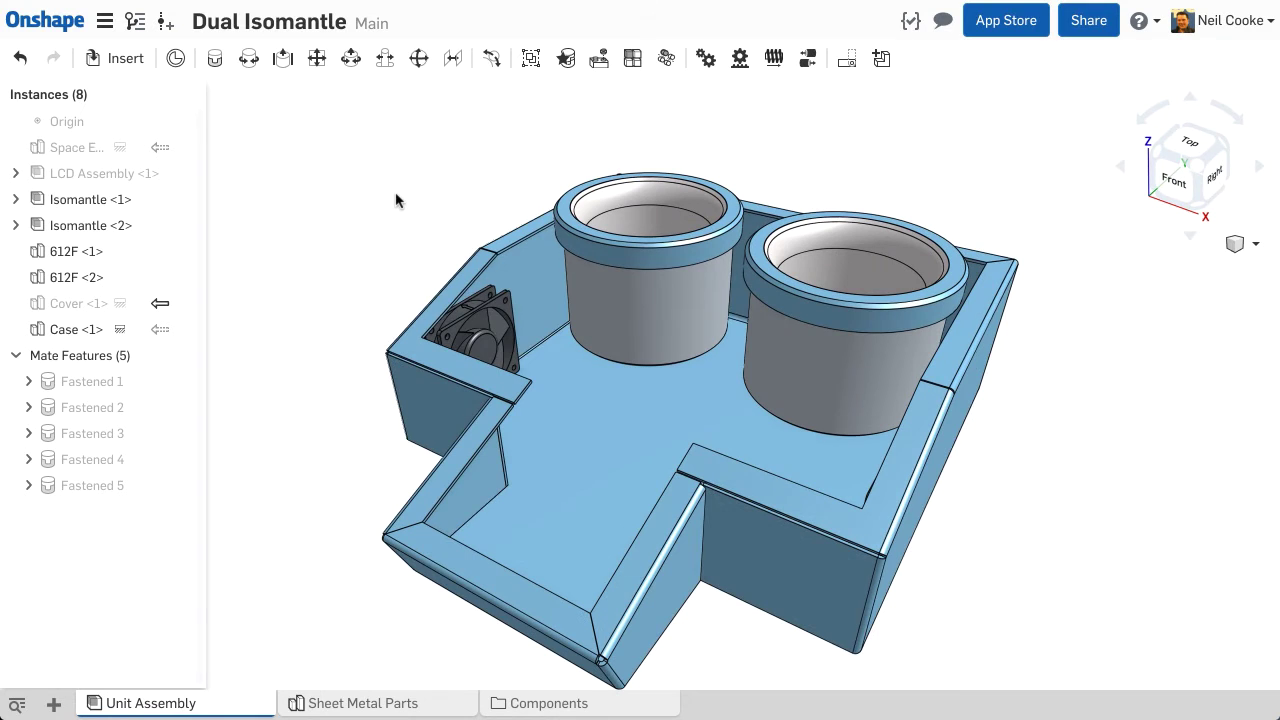
- Edit the Case in the context of the Unit Assembly, showing the Case and hiding the Cover
right_click(734, 526)
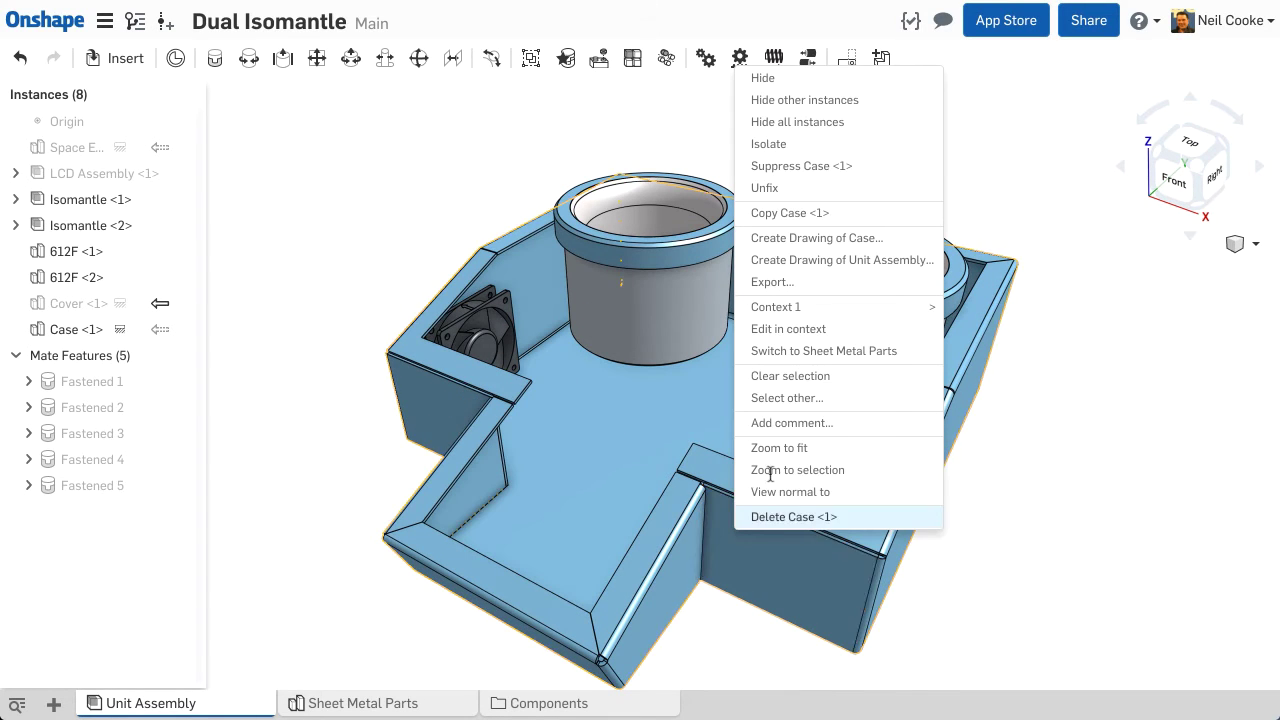
left_click(806, 333)
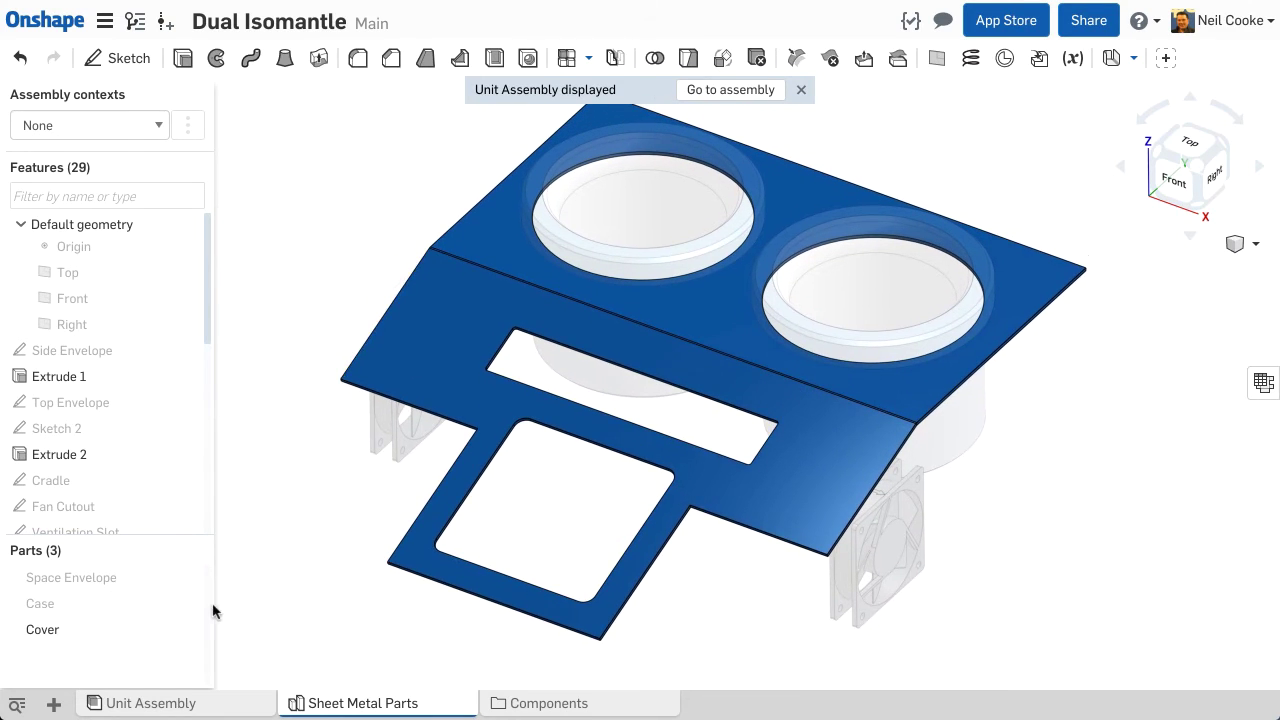
left_click(187, 629)
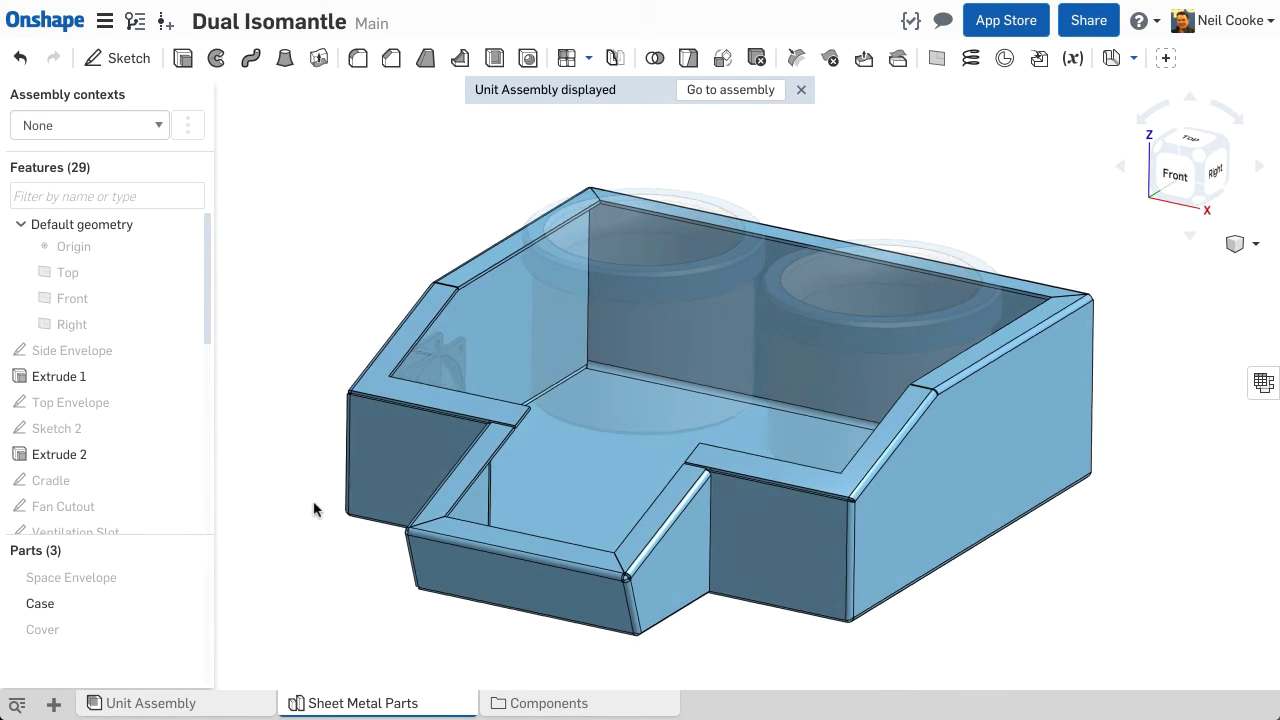
- Show the Cradle sketch and start a new sheet metal model named Cradle using the Extrude method
scroll(206, 349, "down", 3)
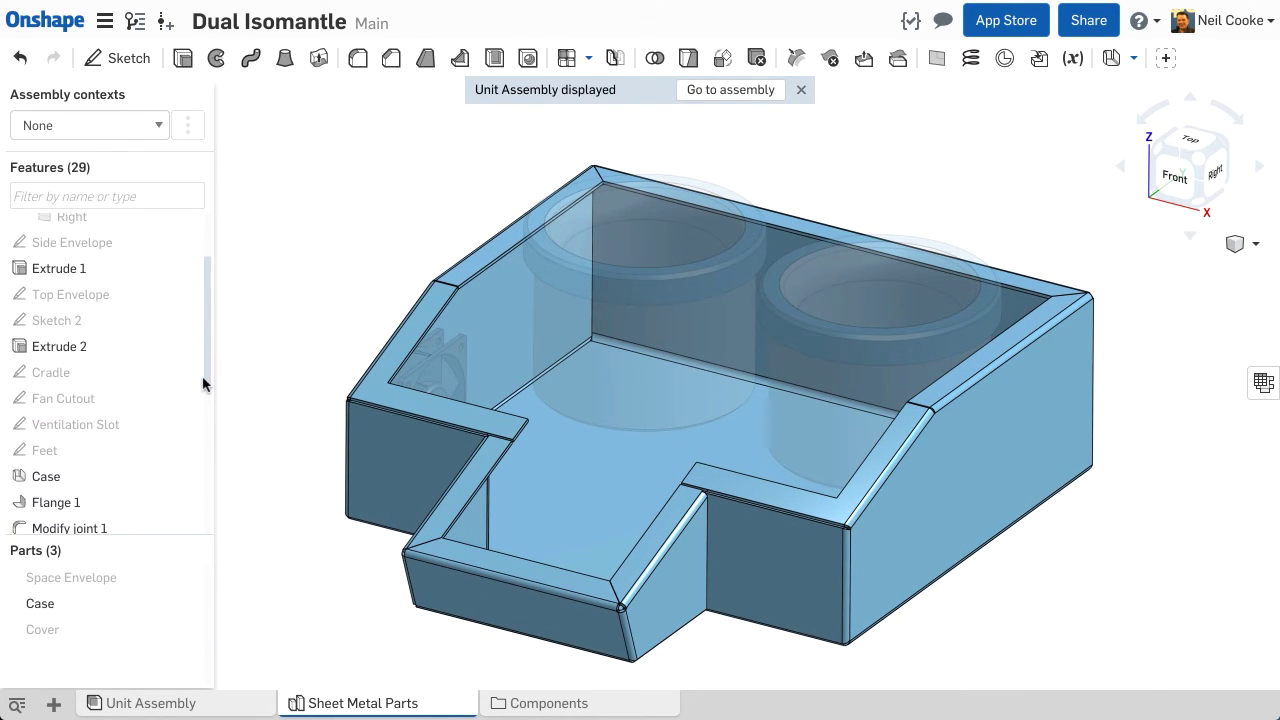
left_click(187, 372)
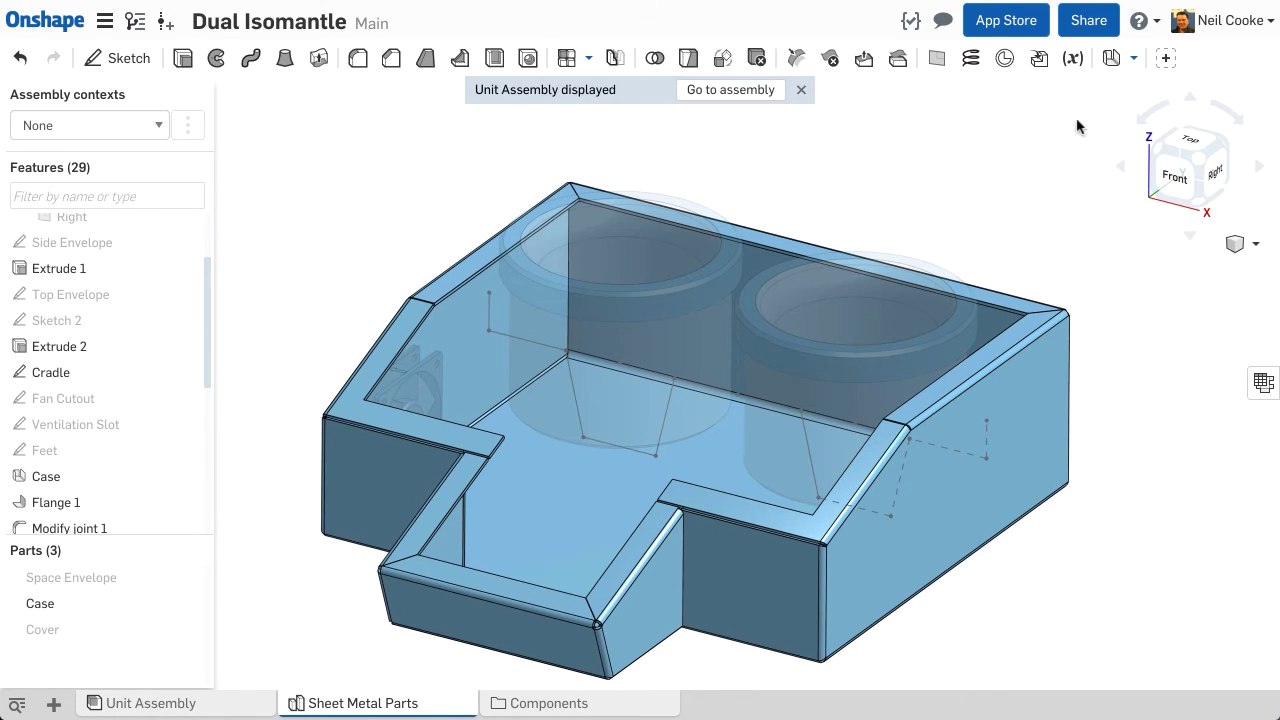
left_click(1112, 64)
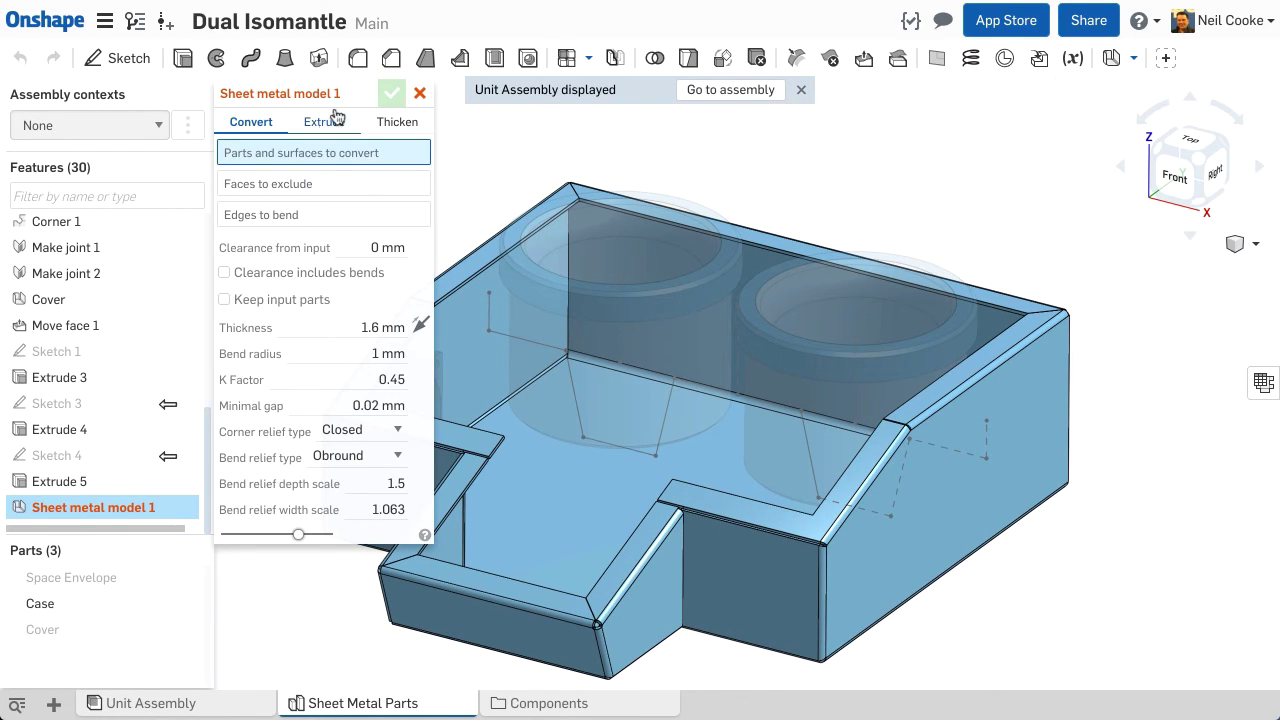
left_click(362, 94)
type("Cradle")
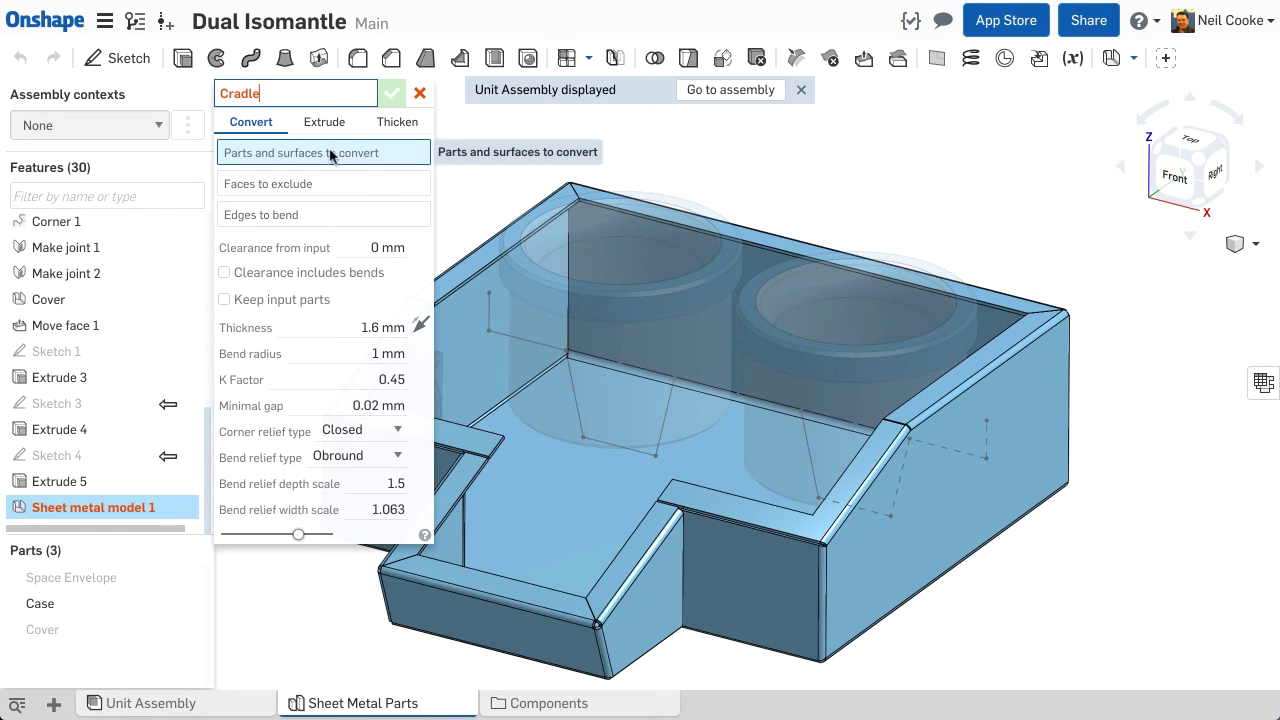
left_click(324, 135)
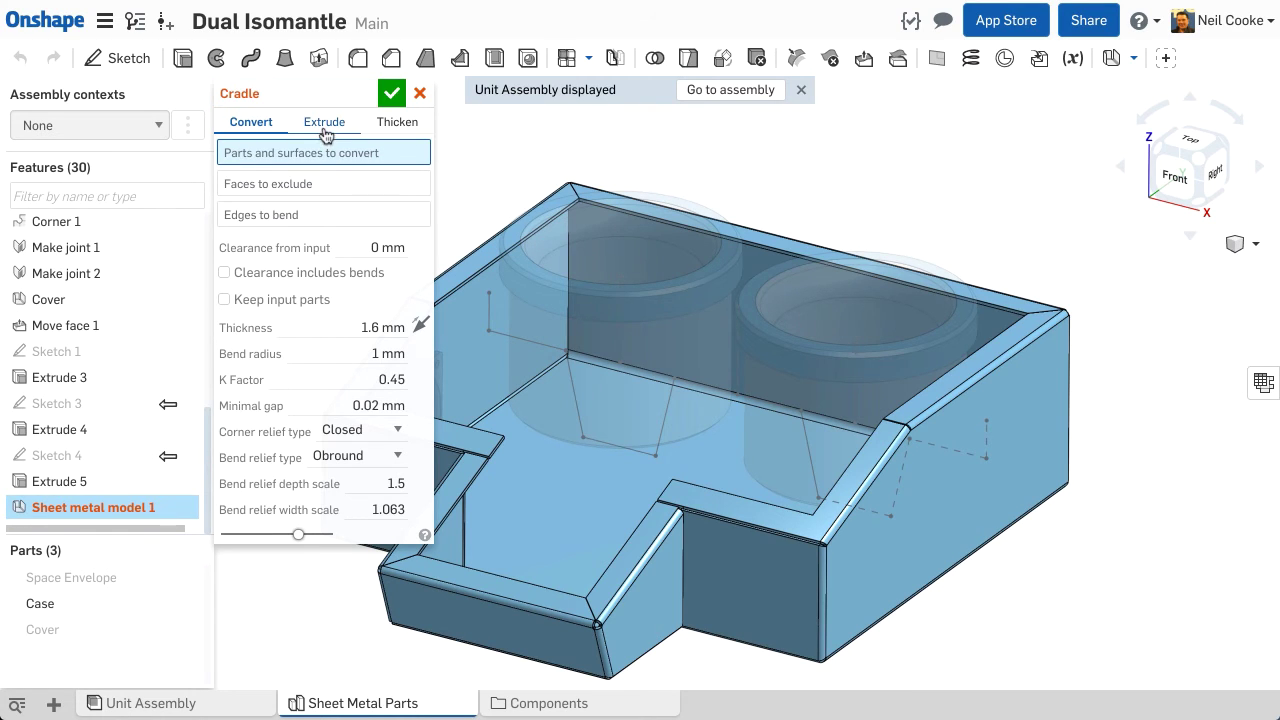
- Select all the line segments of the Cradle sketch profile, from end to end, as the curves to extrude
left_click(488, 318)
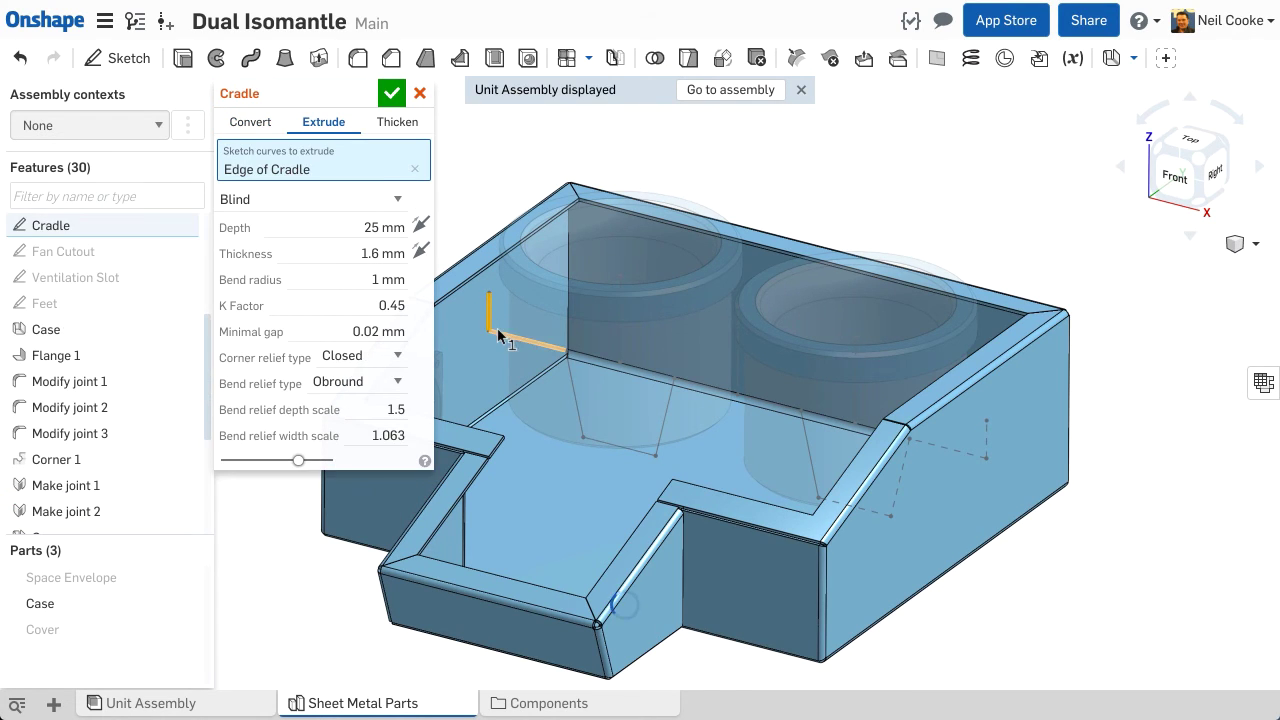
left_click(513, 344)
left_click(573, 390)
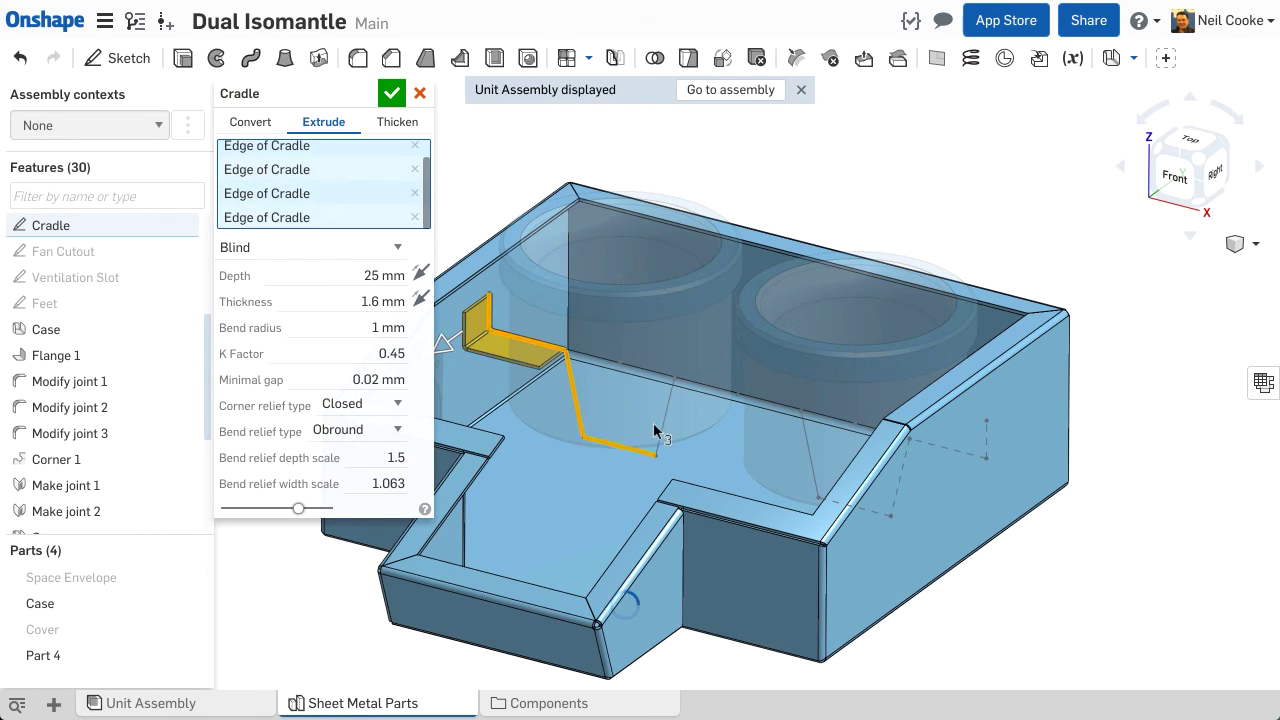
left_click(850, 497)
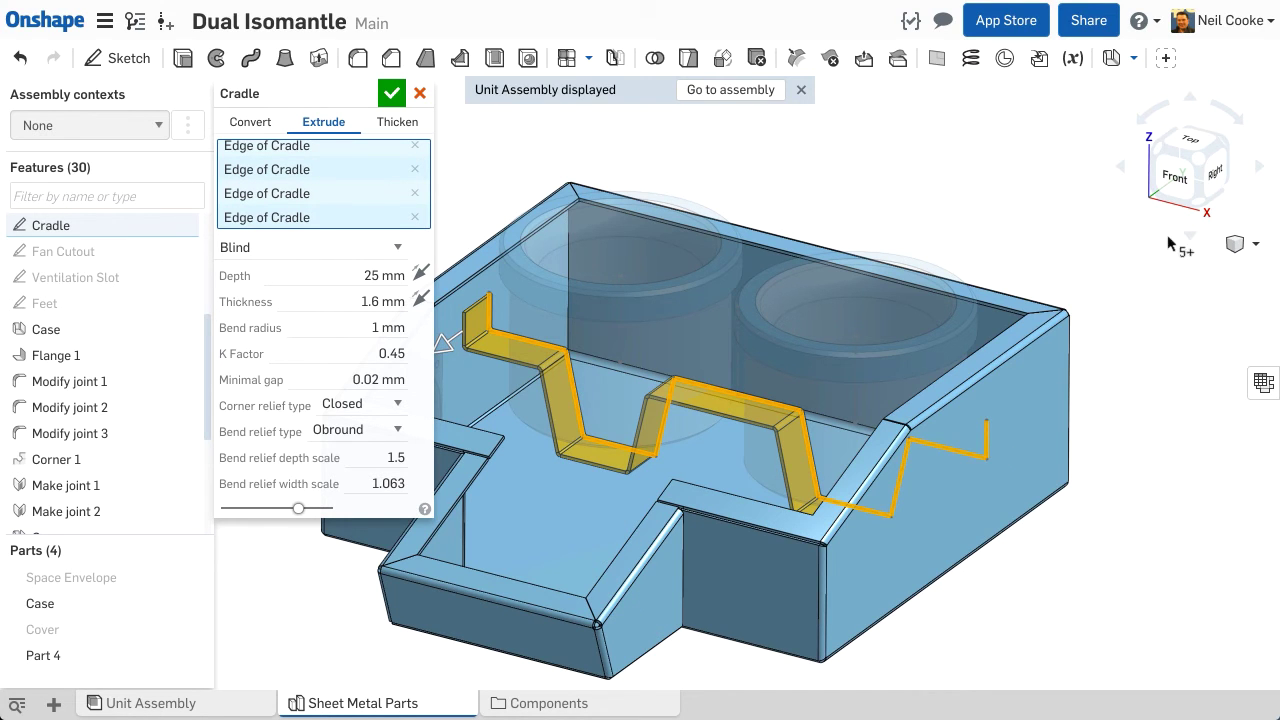
- Hide the Case and extrude the cradle profile symmetrically to a depth of 130 mm
left_click(1217, 185)
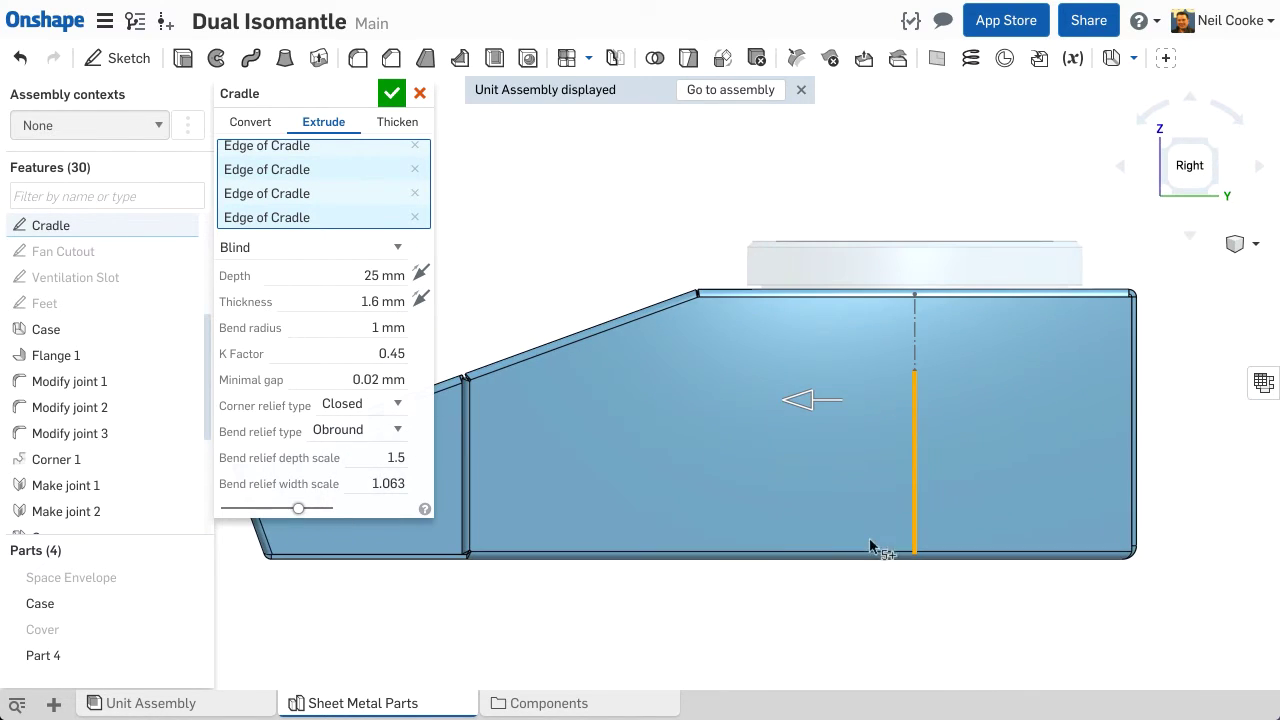
left_click(186, 604)
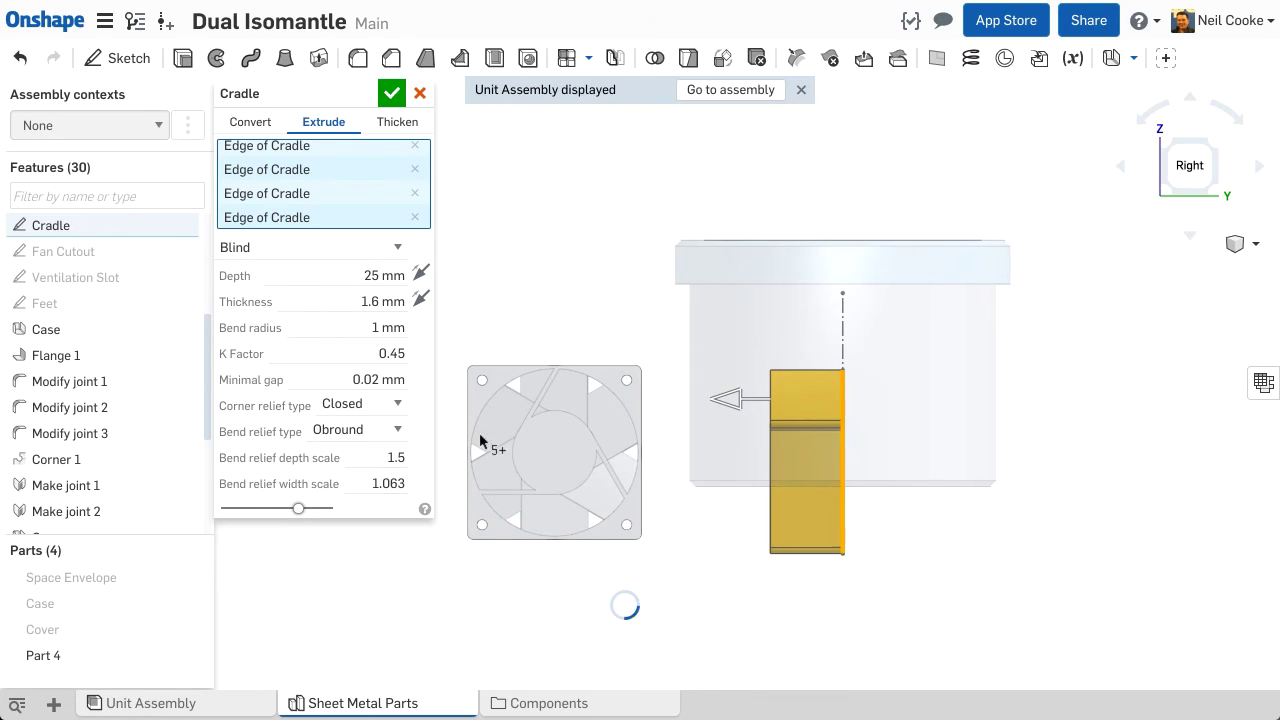
left_click(394, 250)
left_click(400, 264)
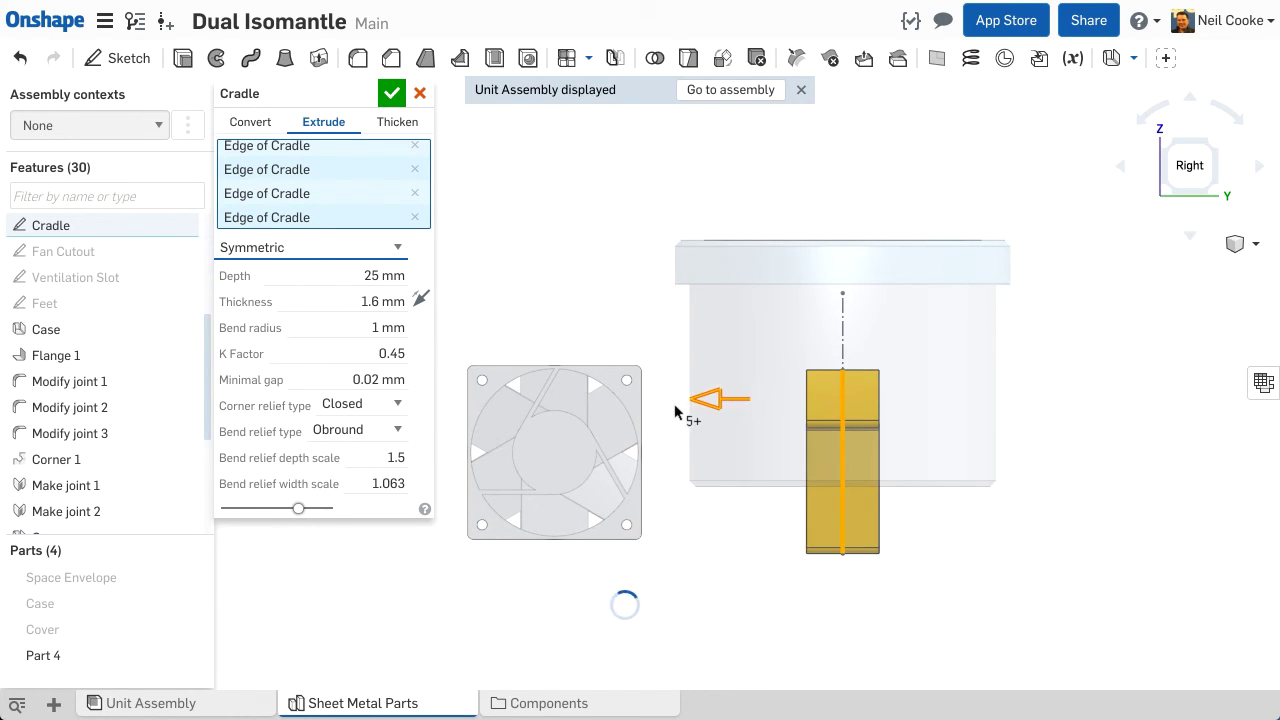
left_click_drag(643, 416, 594, 418)
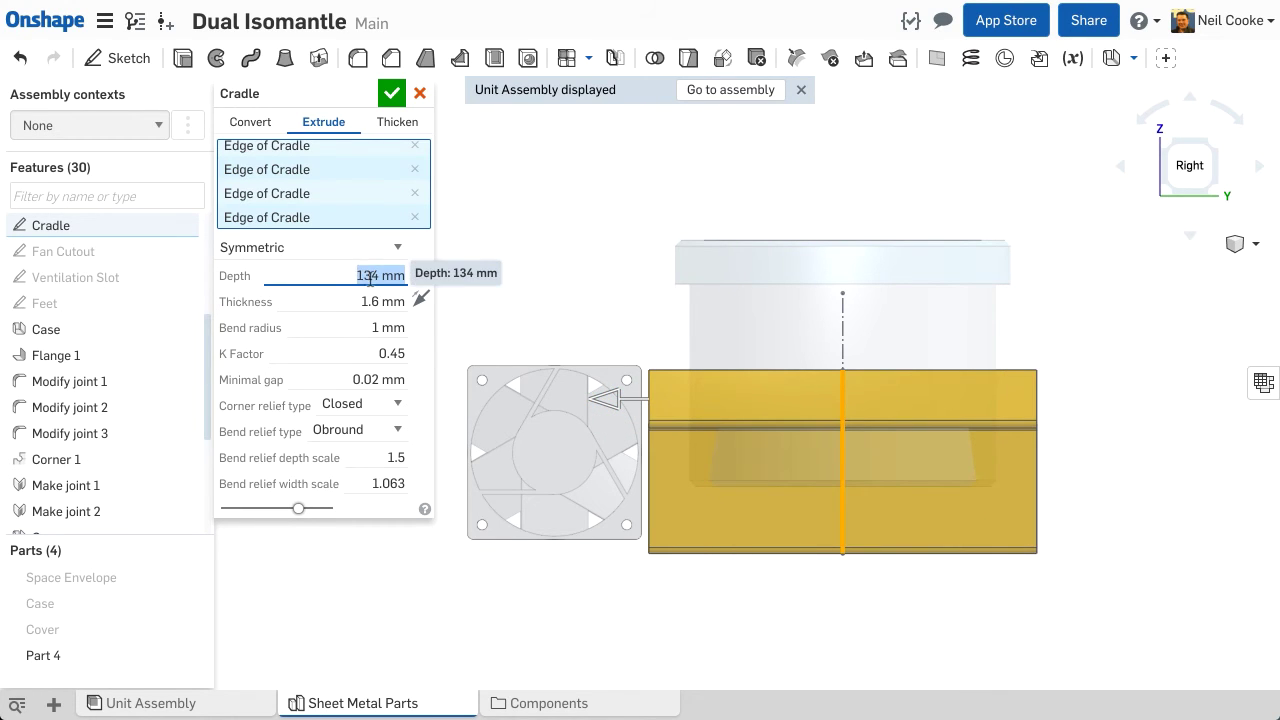
key("Return")
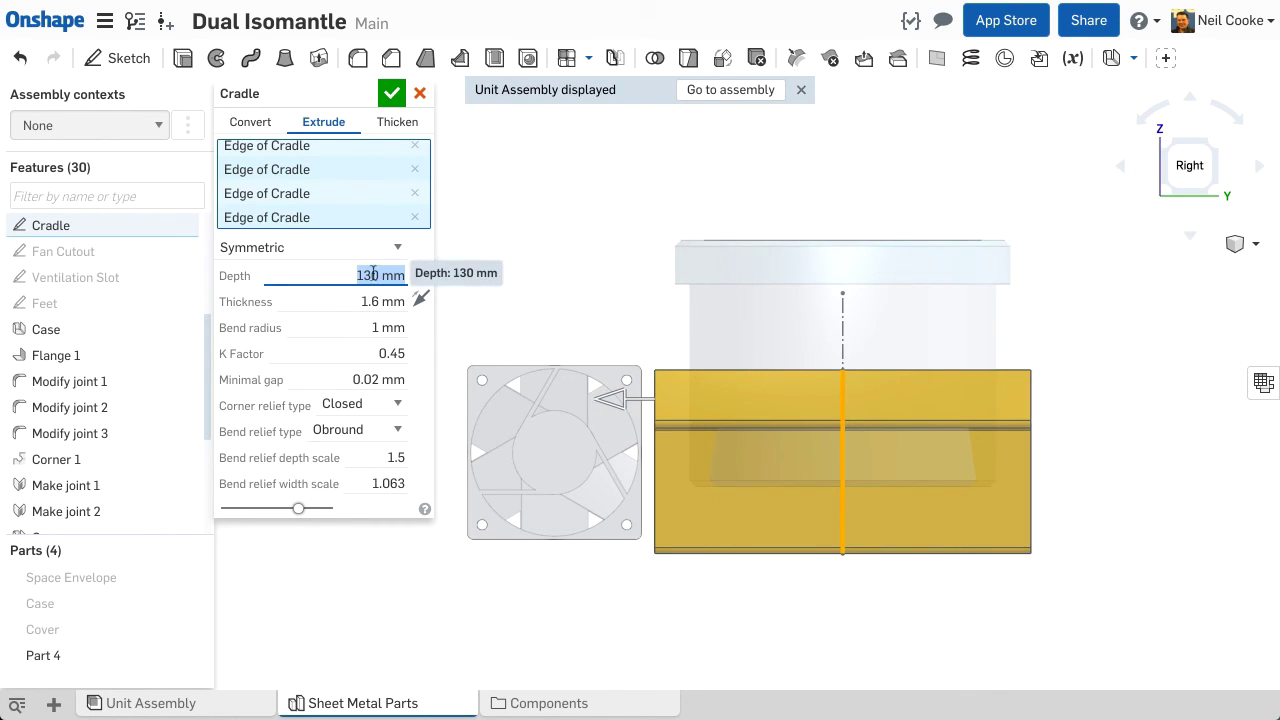
left_click(389, 94)
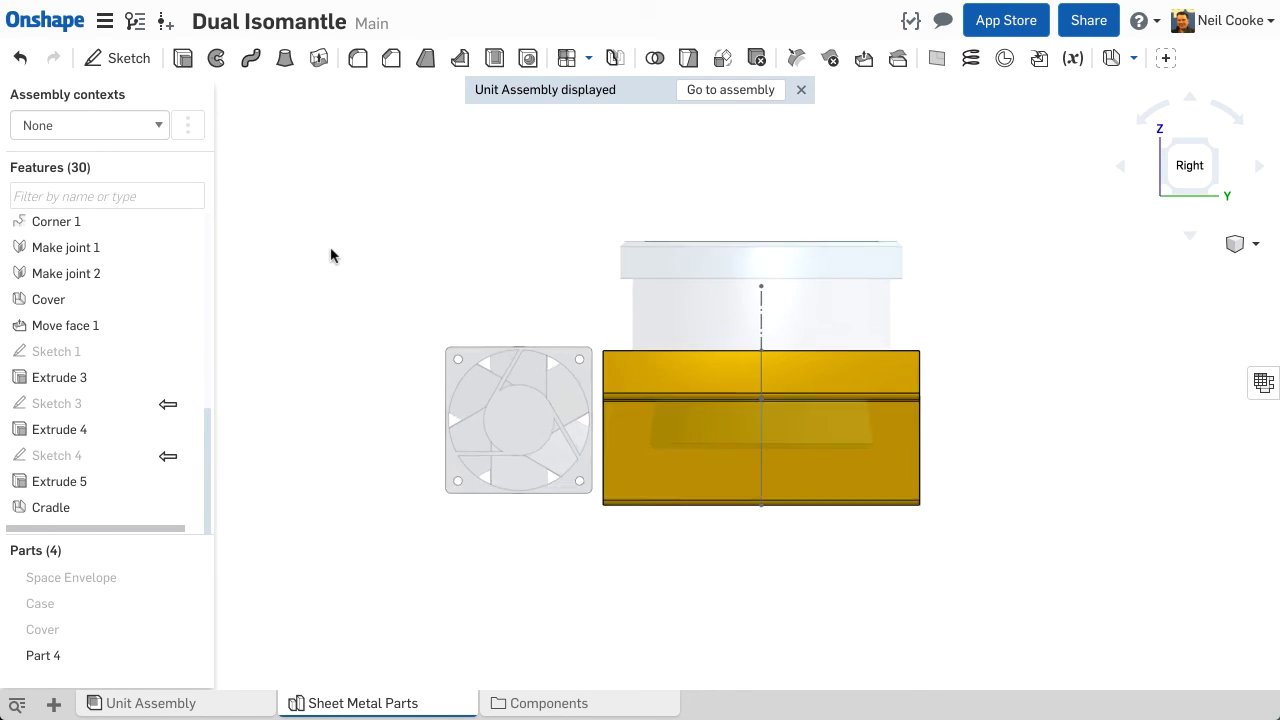
- Reorder the features so that Extrude 5 comes after the Cradle sheet metal model
key("shift+7")
key("f")
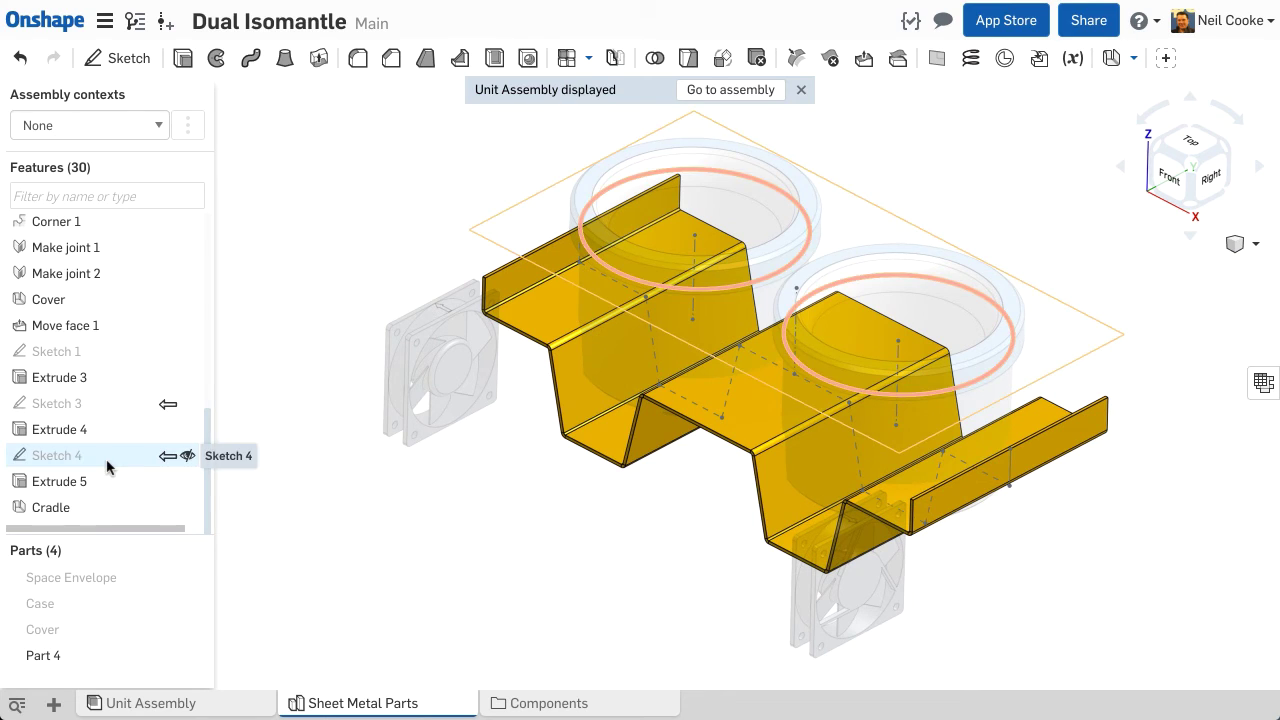
left_click_drag(100, 481, 94, 508)
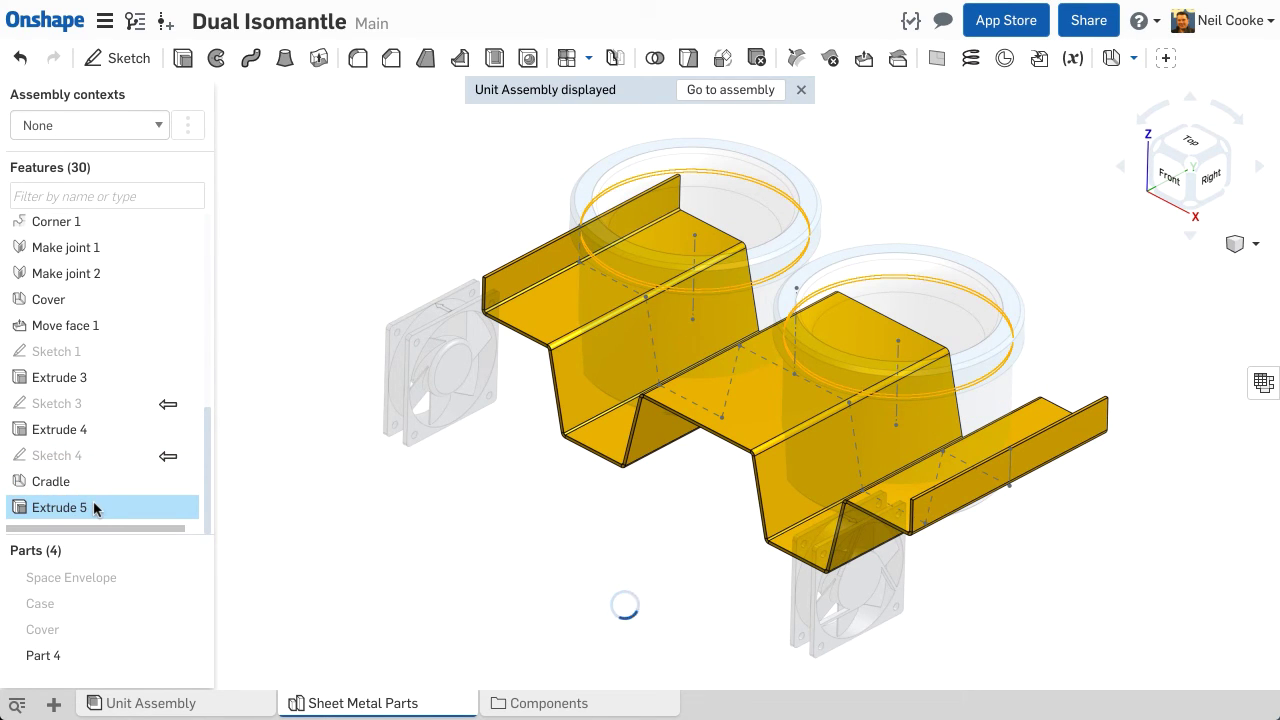
- Change Extrude 5's end type to Up to face, ending at the bottom face of an Isomantle
double_click(94, 508)
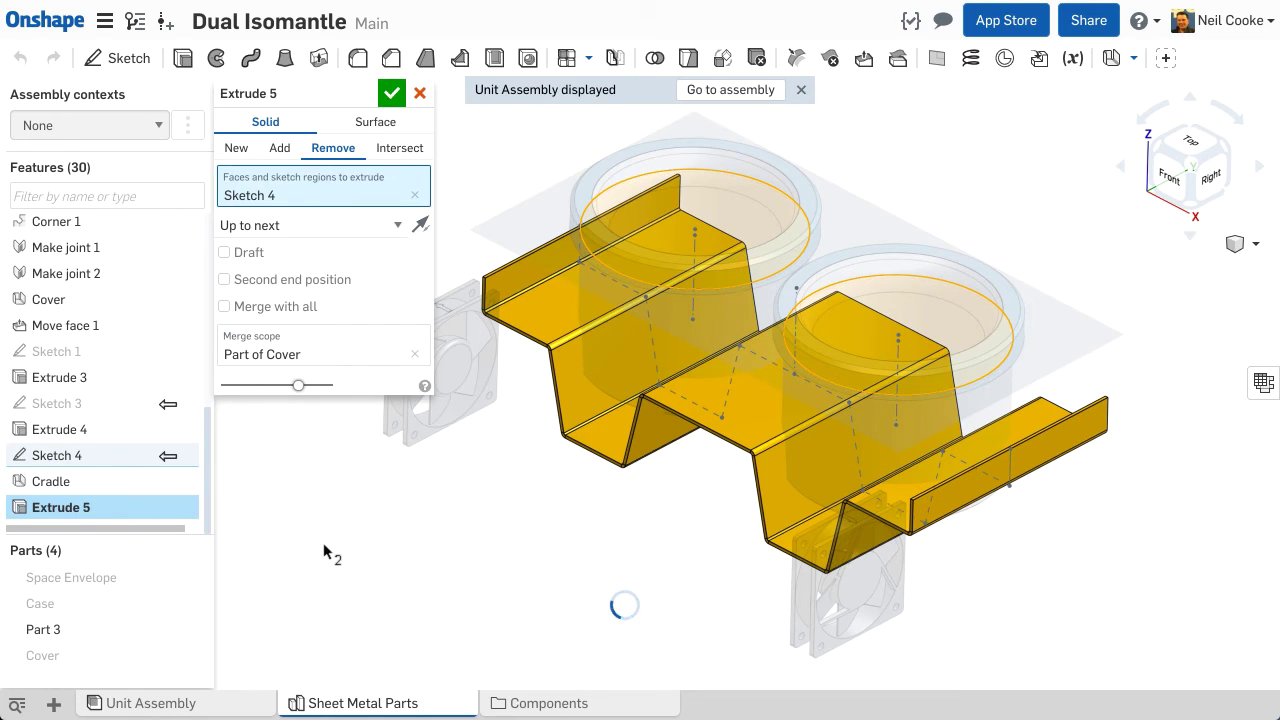
left_click(395, 229)
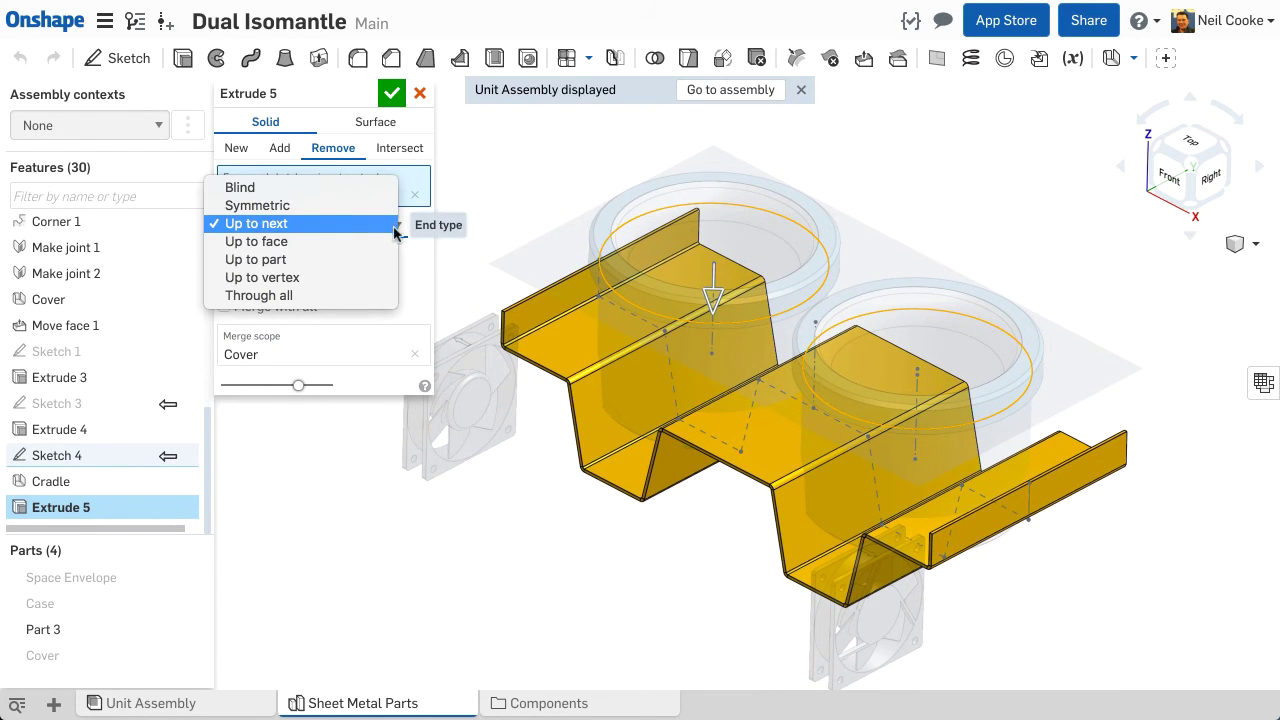
left_click(396, 240)
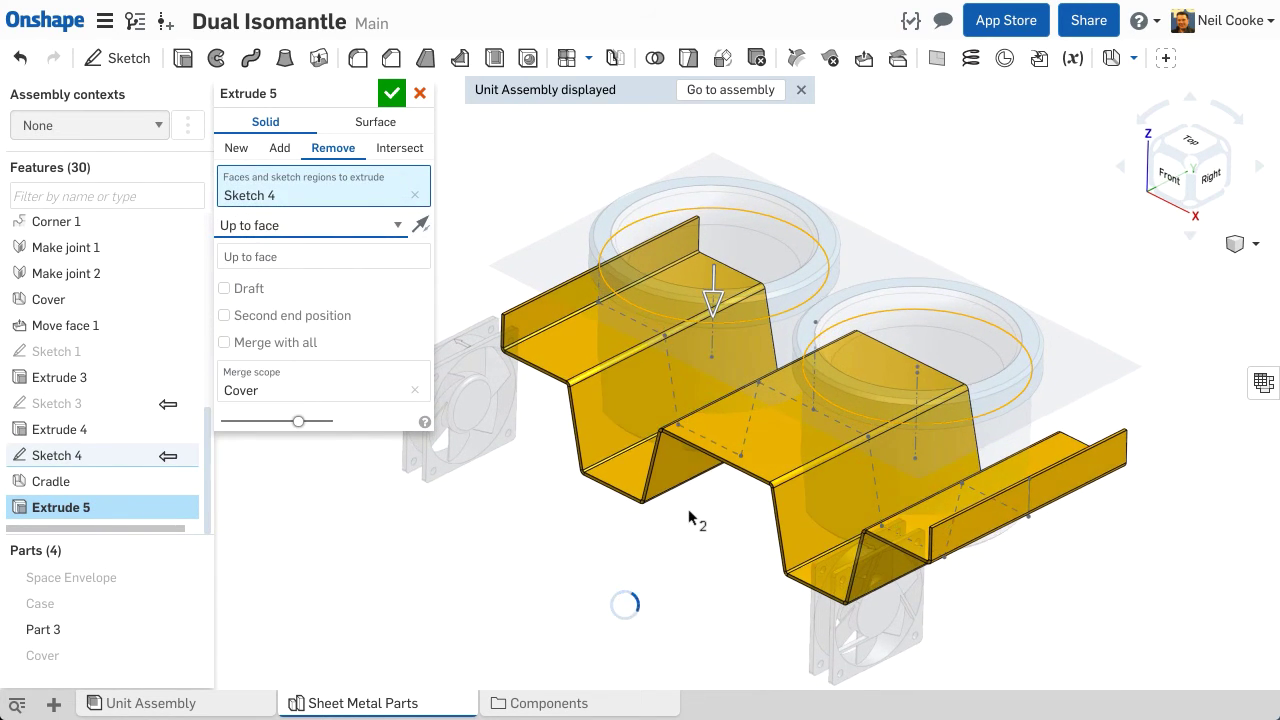
right_click_drag(689, 510, 722, 466)
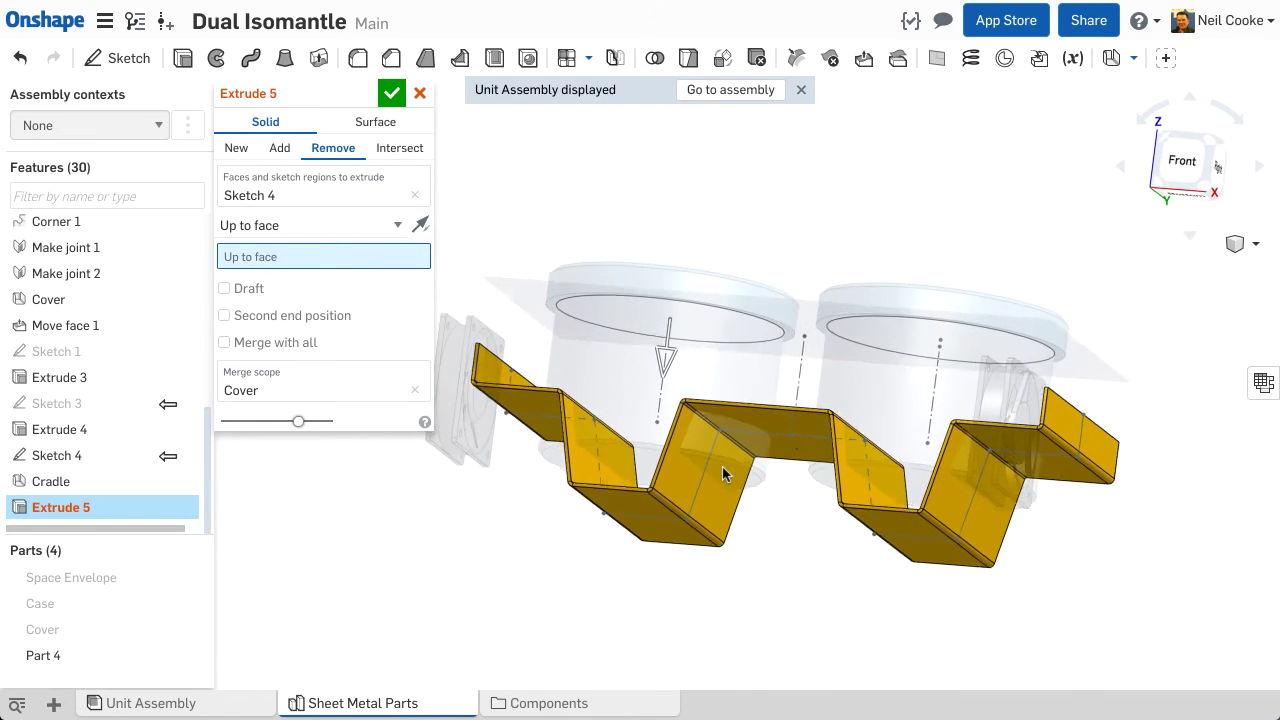
left_click(648, 463)
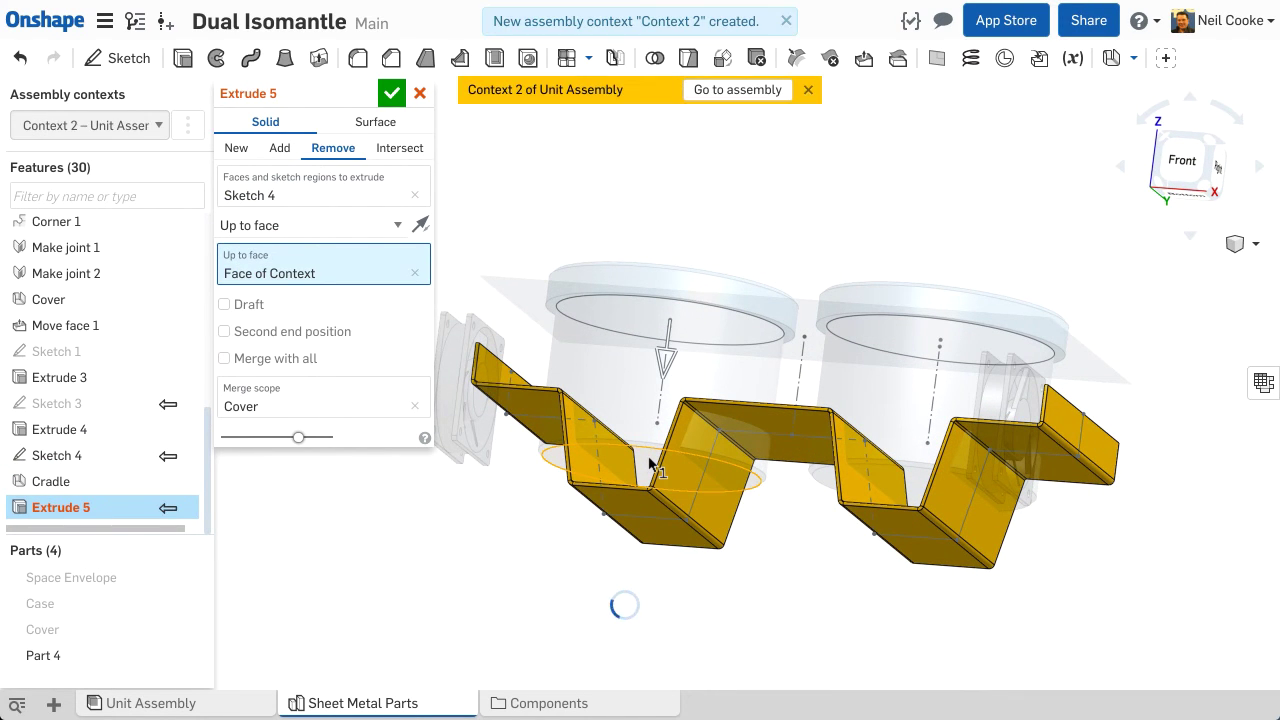
- Add the cradle part to Extrude 5's merge scope, check the cut on its sloping walls and accept the feature
right_click_drag(649, 458, 633, 501)
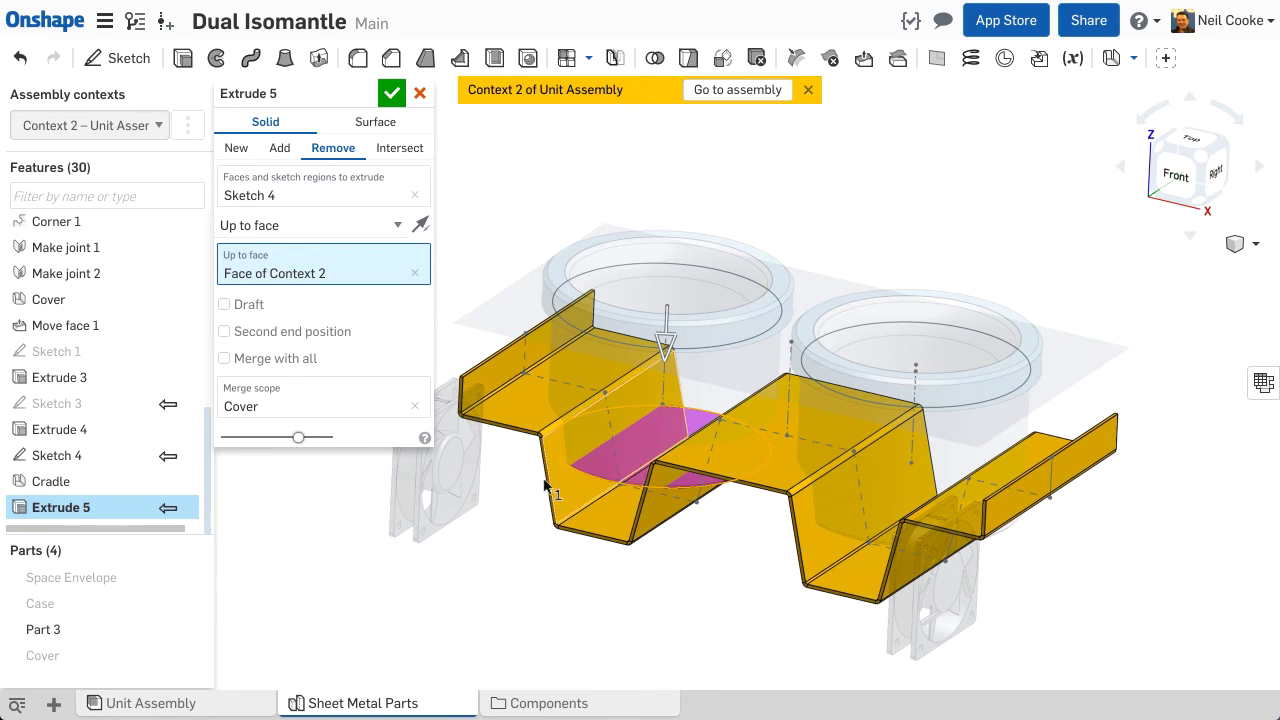
left_click(426, 400)
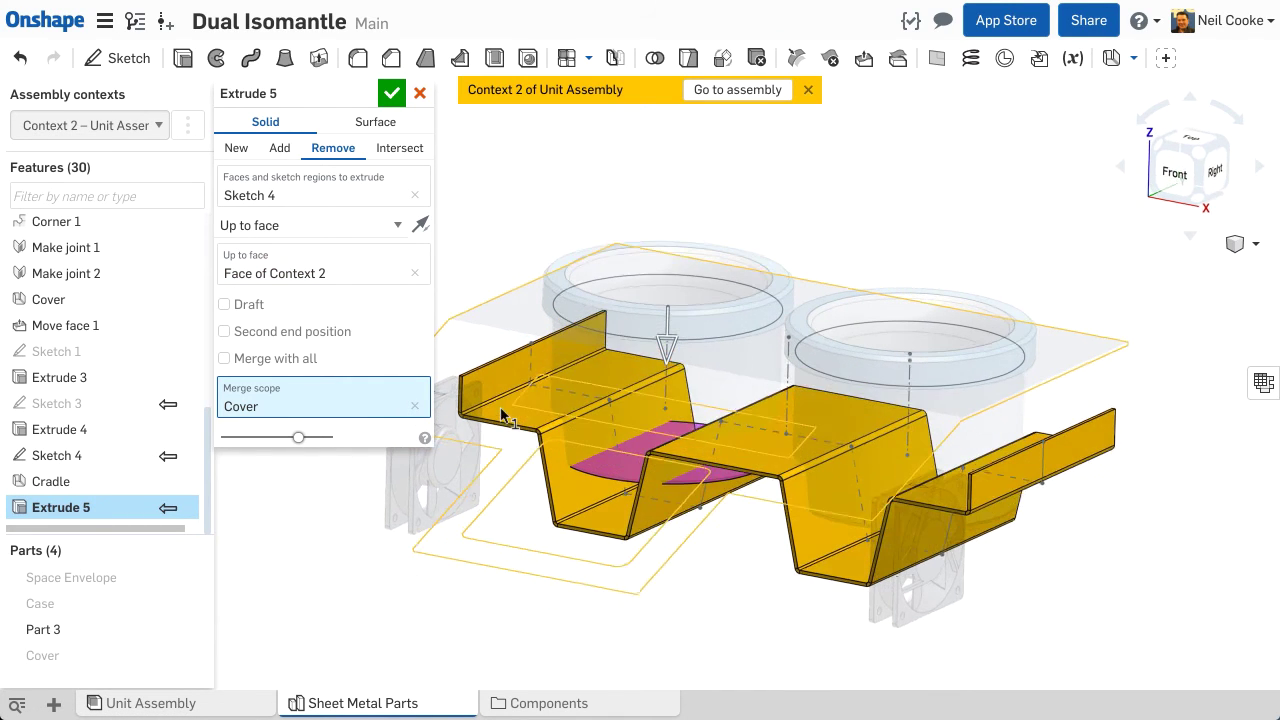
left_click(548, 479)
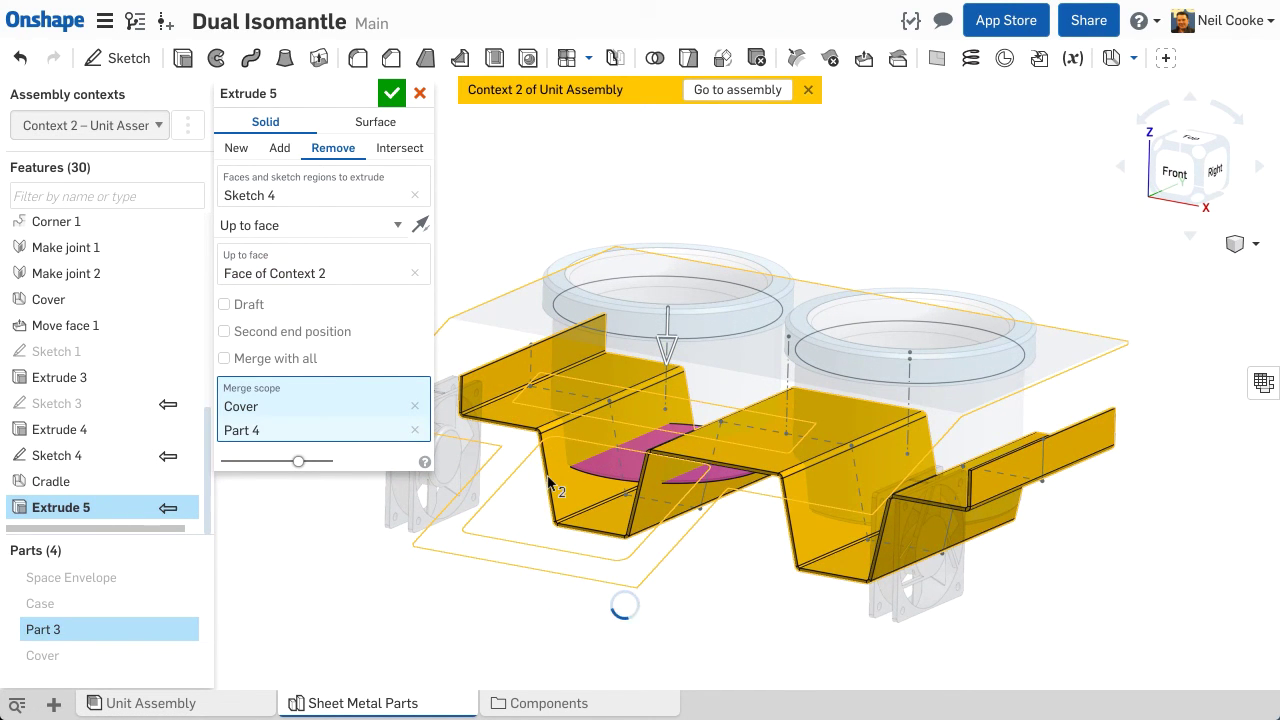
scroll(583, 520, "down", 2)
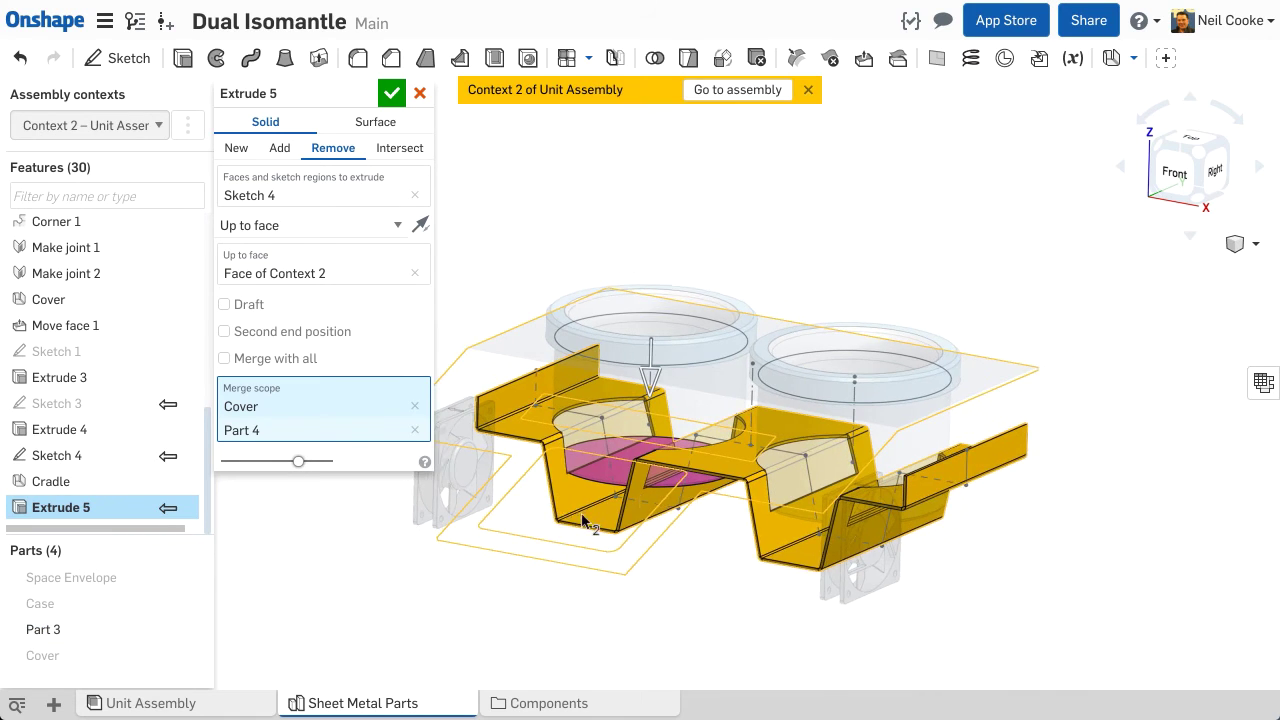
middle_click_drag(583, 520, 690, 483)
right_click_drag(692, 468, 720, 459)
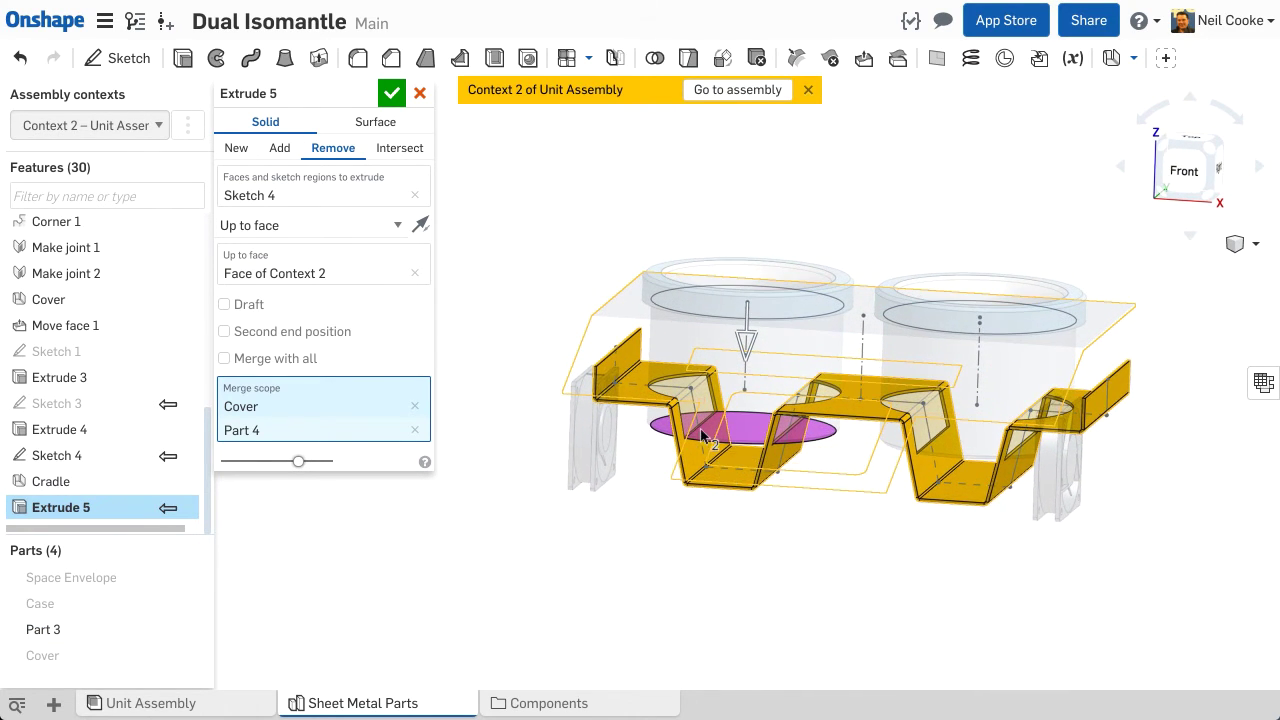
scroll(705, 440, "up", 5)
right_click_drag(702, 433, 707, 426)
right_click_drag(709, 425, 713, 423)
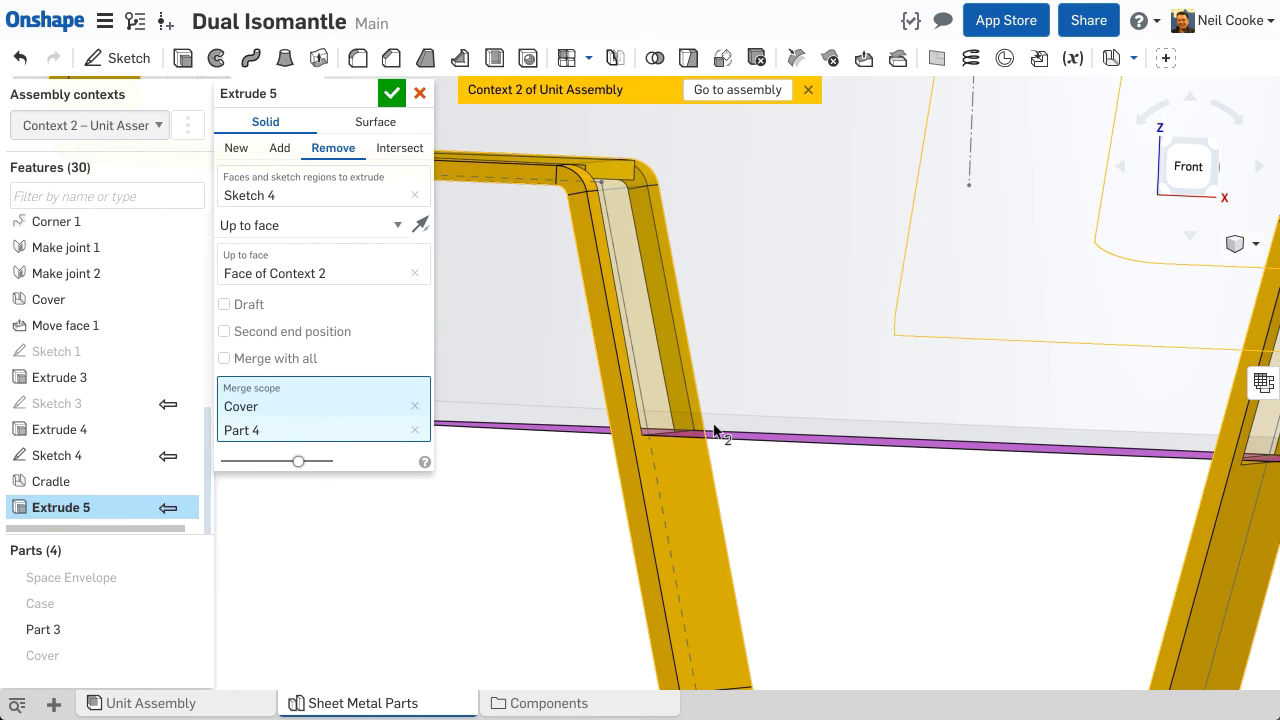
scroll(710, 435, "down", 10)
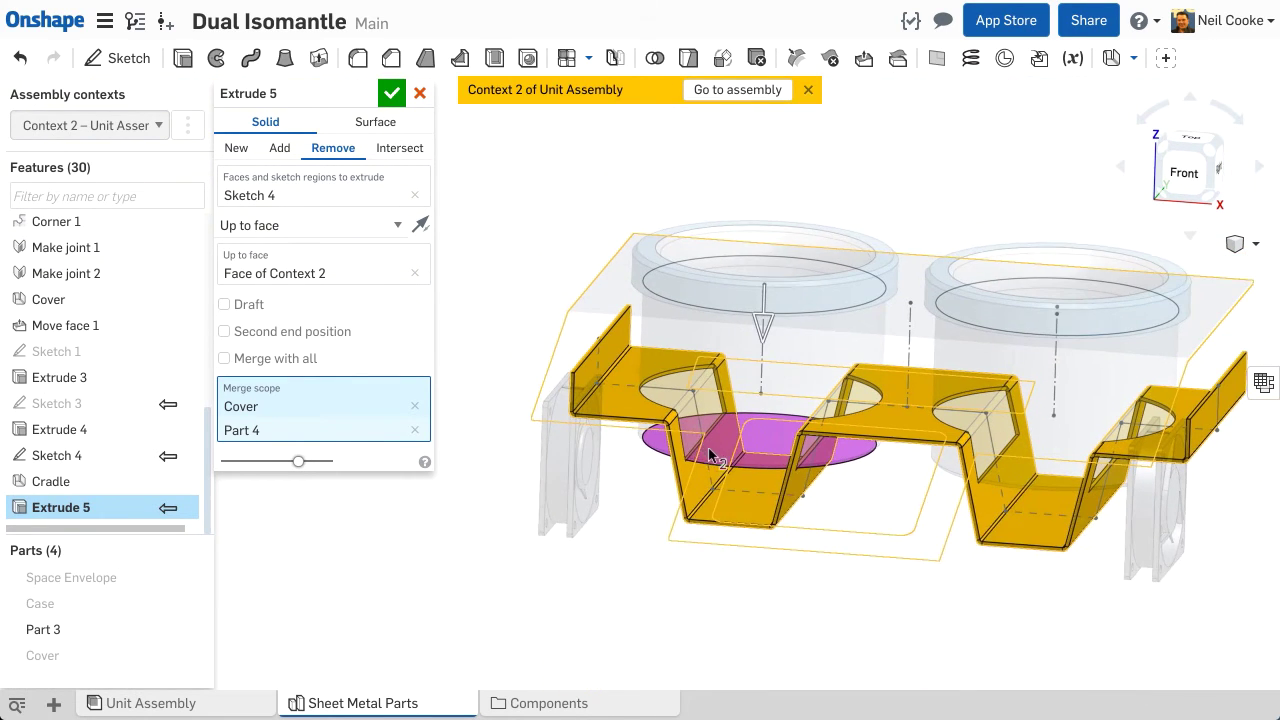
scroll(690, 440, "down", 2)
left_click(391, 94)
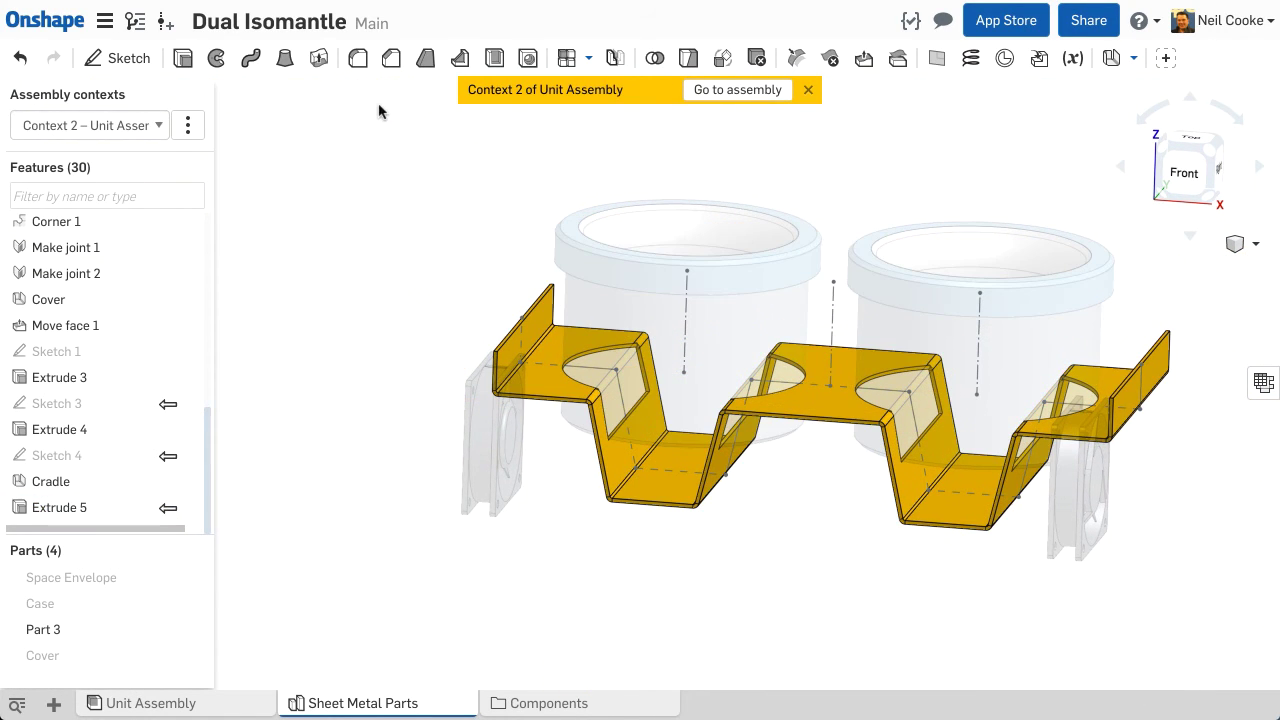
- Shorten the Cradle's upright end flanges with Move face, offsetting their end faces inward by 30 mm
right_click_drag(371, 164, 289, 174)
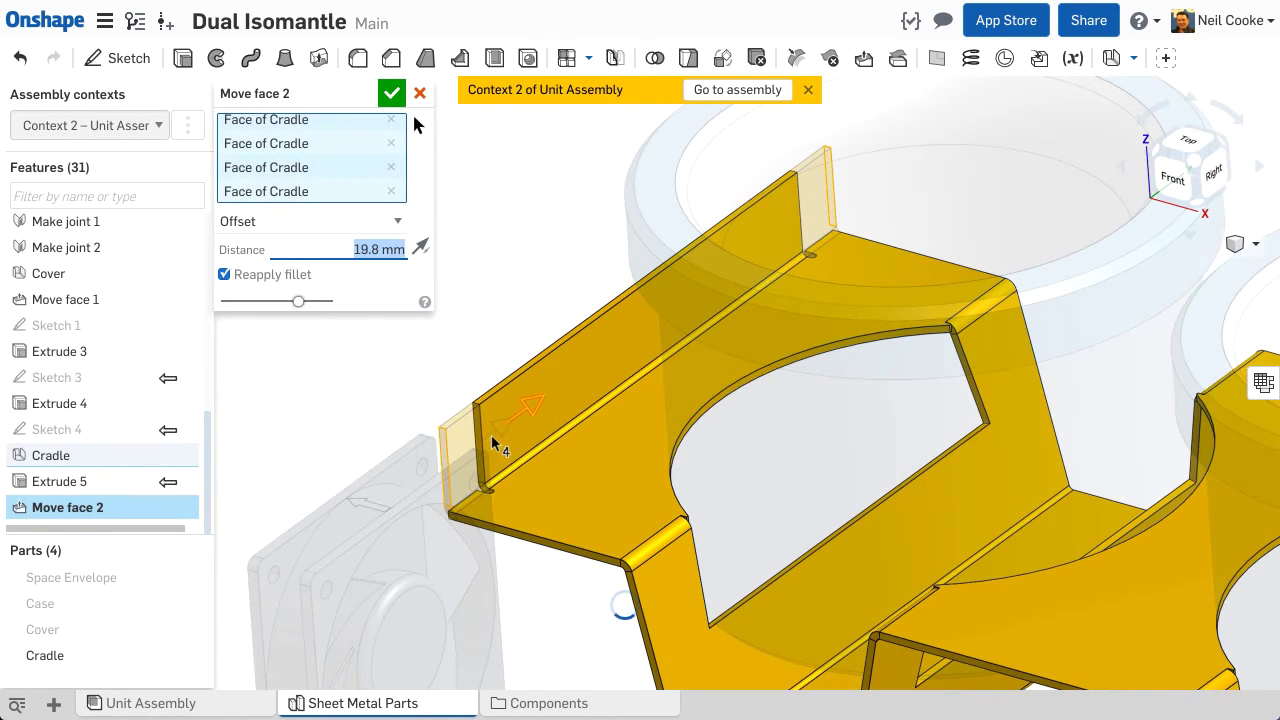
left_click_drag(492, 441, 418, 402)
type("30")
key("Return")
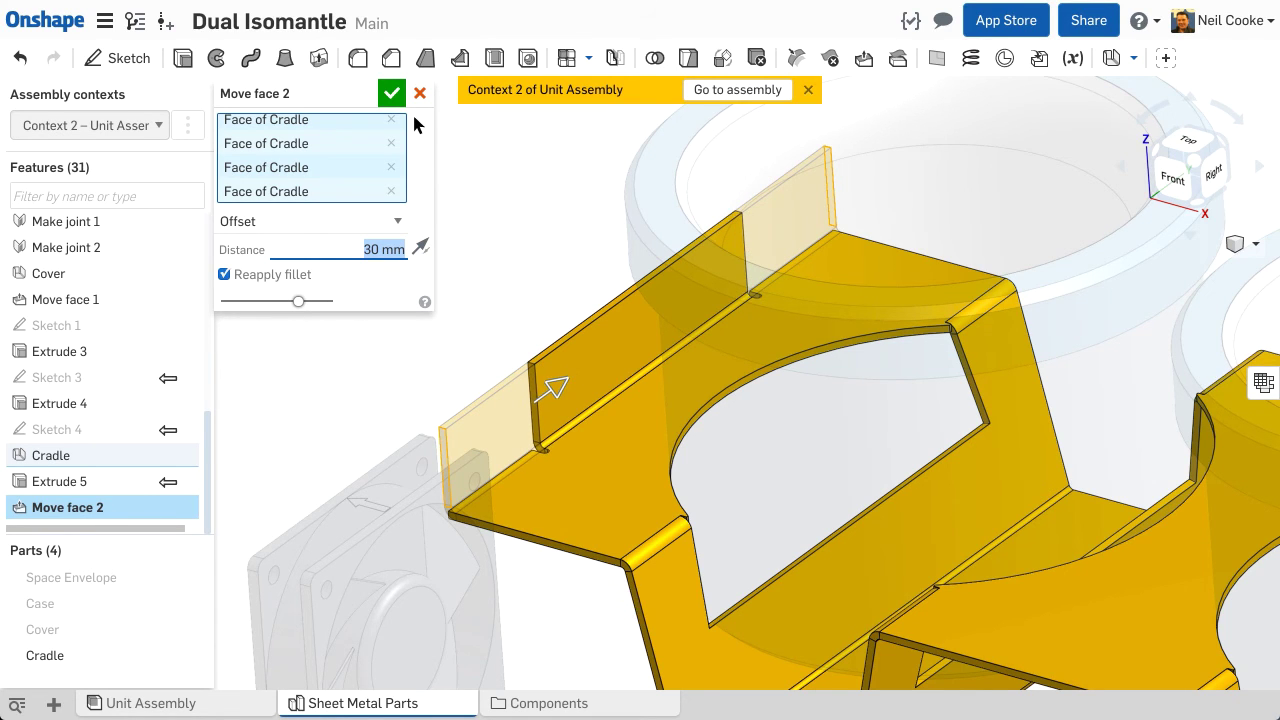
key("f")
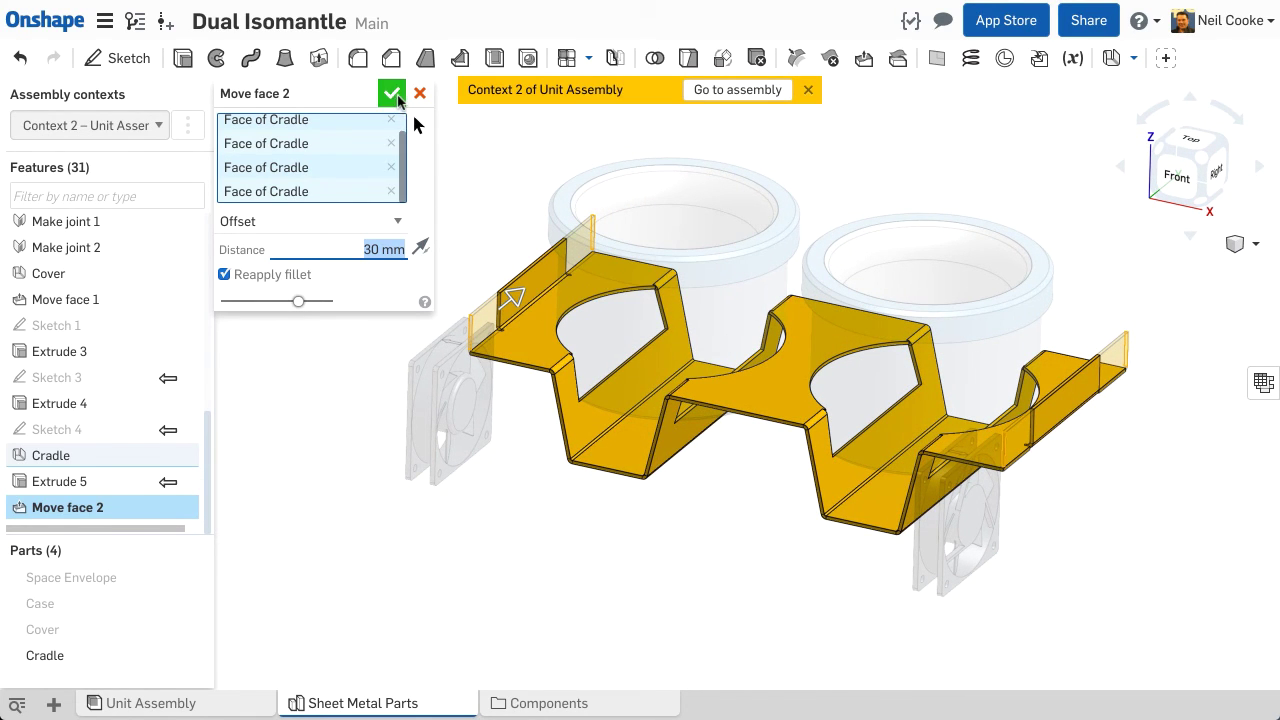
left_click(395, 97)
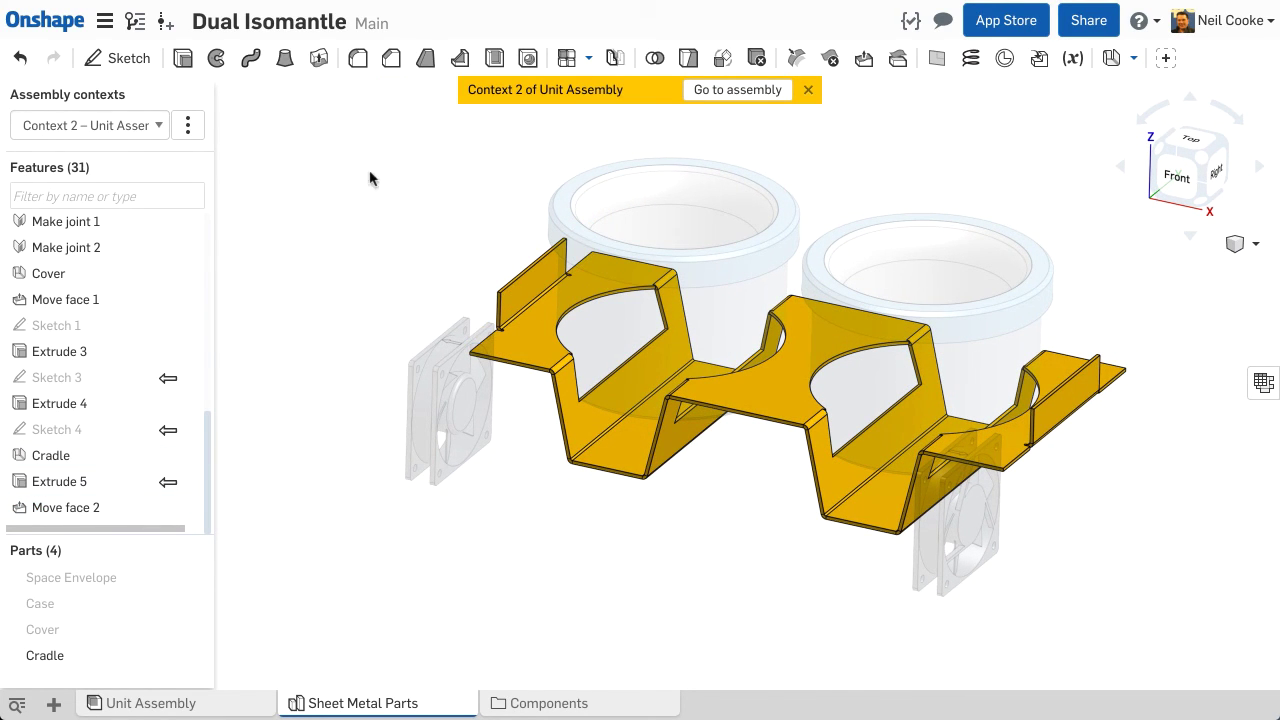
- Show the Case and extrude the Ventilation Slot sketch as a Remove through the Case's back wall
left_click(187, 604)
scroll(151, 374, "up", 5)
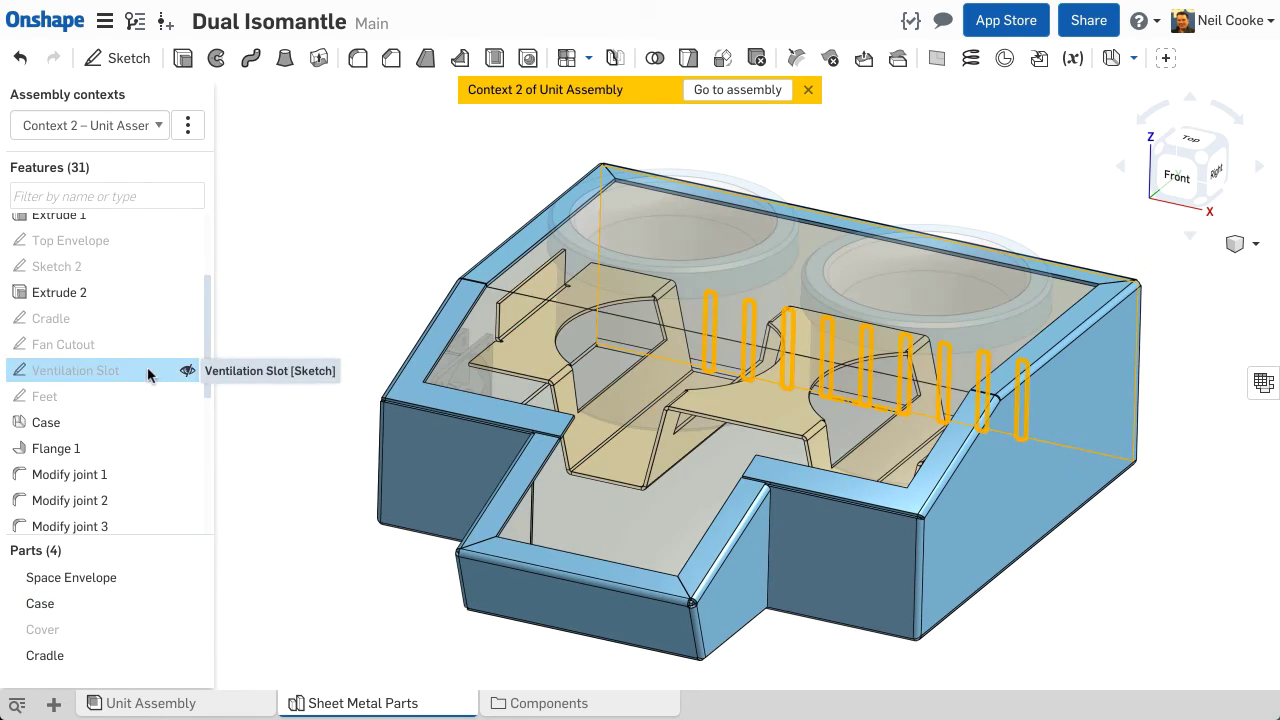
left_click(151, 374)
key("shift+e")
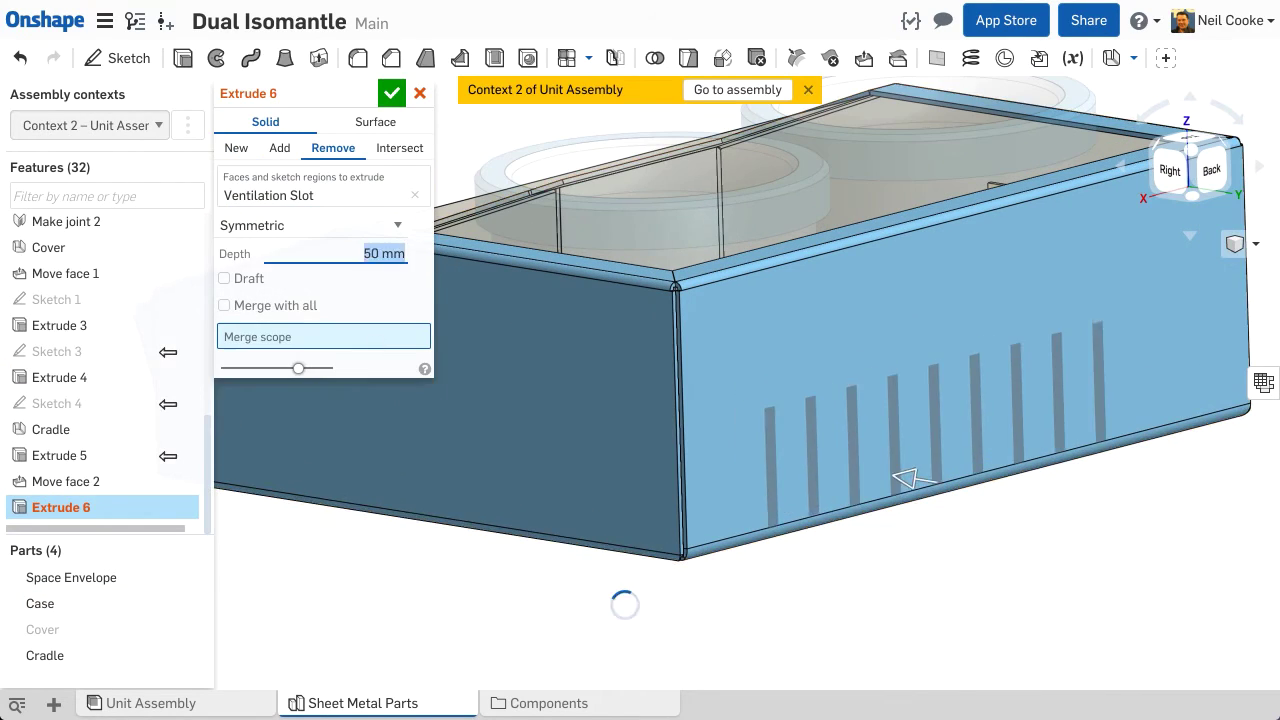
left_click(600, 381)
key("Return")
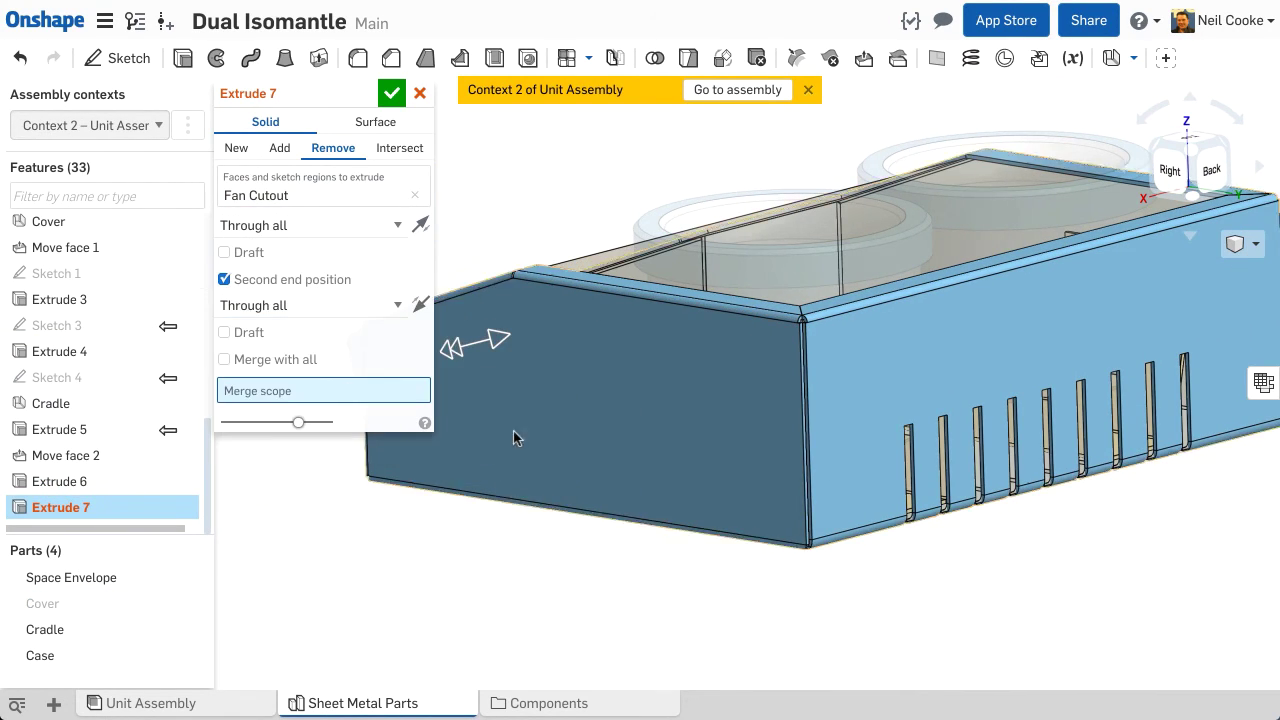
- Cut the Fan Cutout sketch through all in both directions with the Case as merge scope, and exit the assembly context
left_click(513, 431)
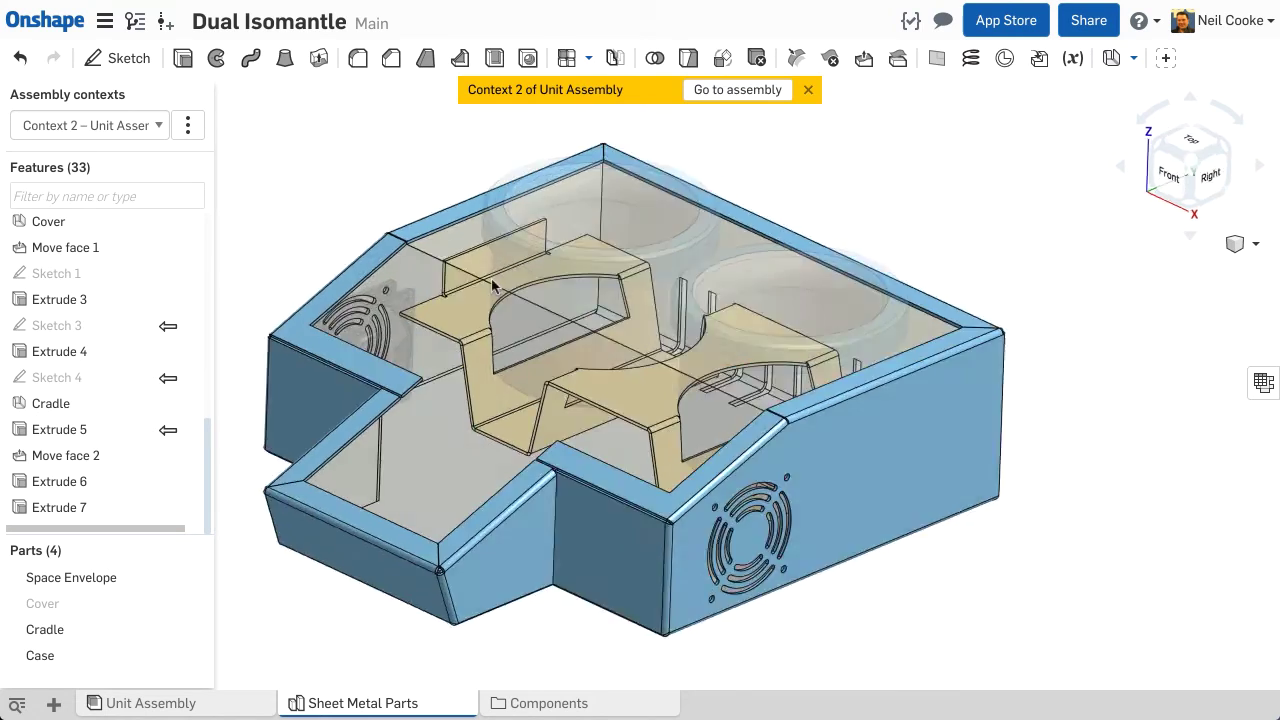
left_click(809, 89)
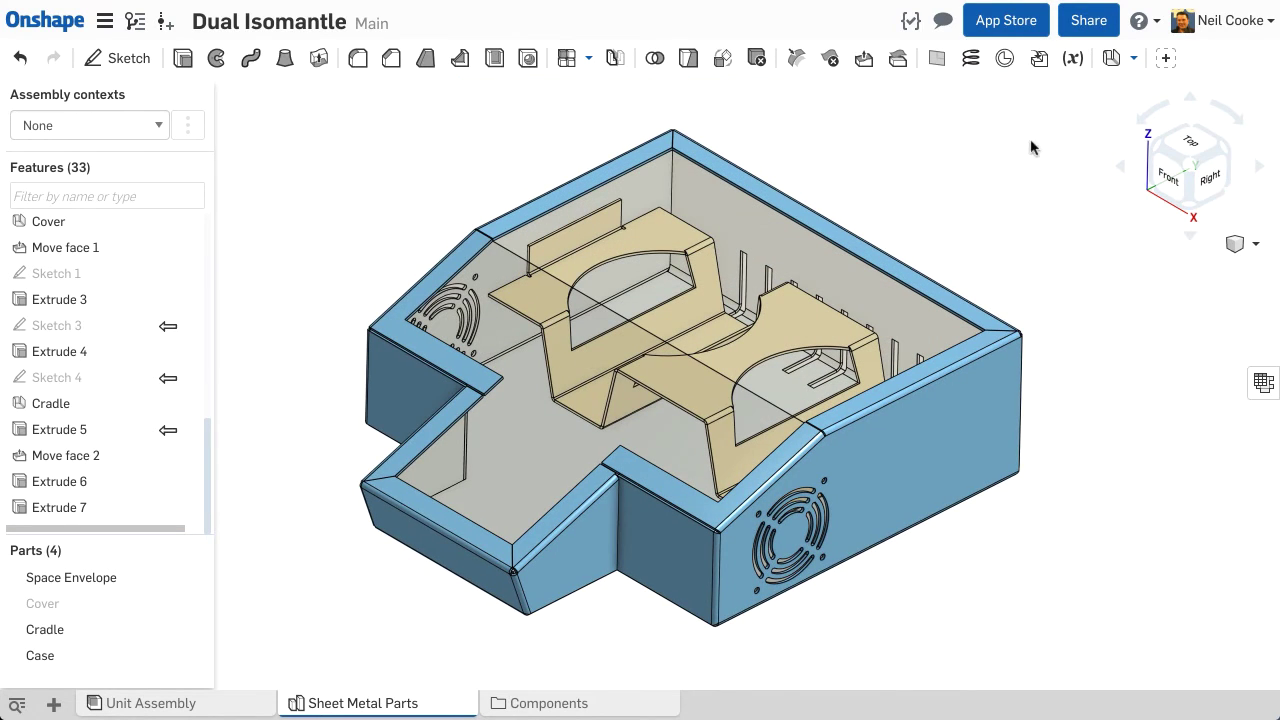
- Deactivate the Case's sheet metal model with Finish sheet metal model
left_click(1133, 62)
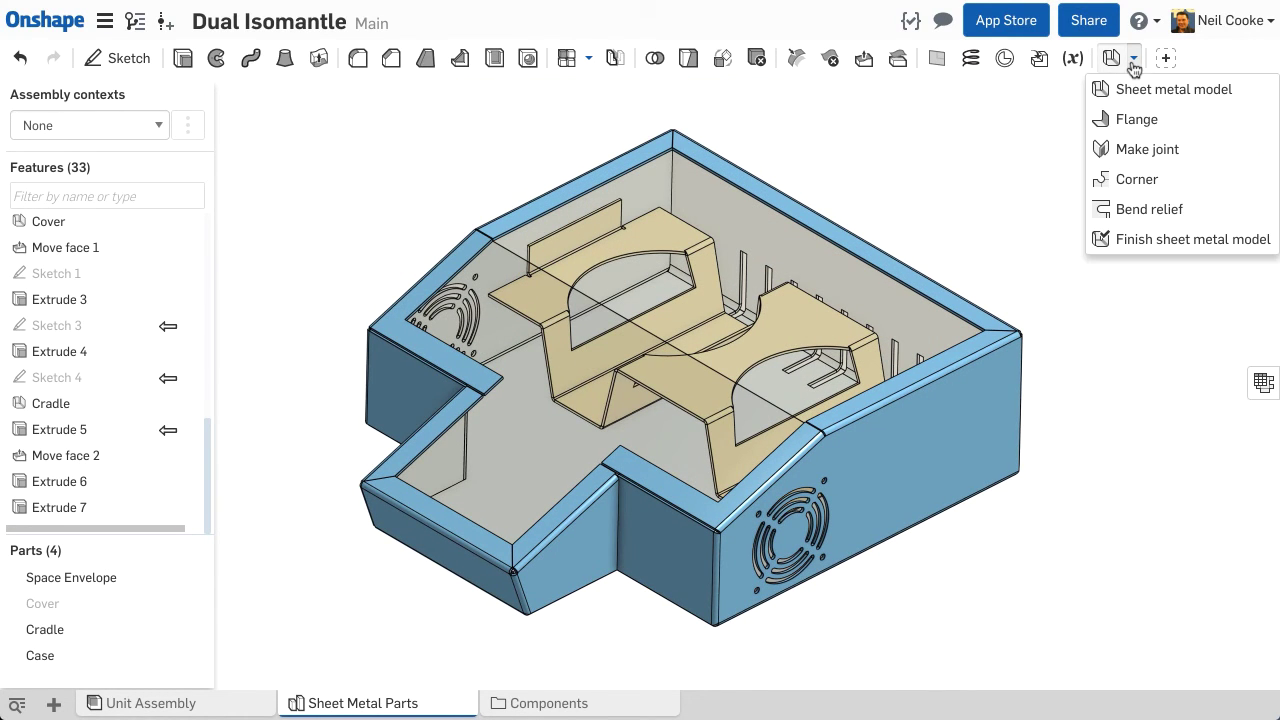
left_click(1145, 245)
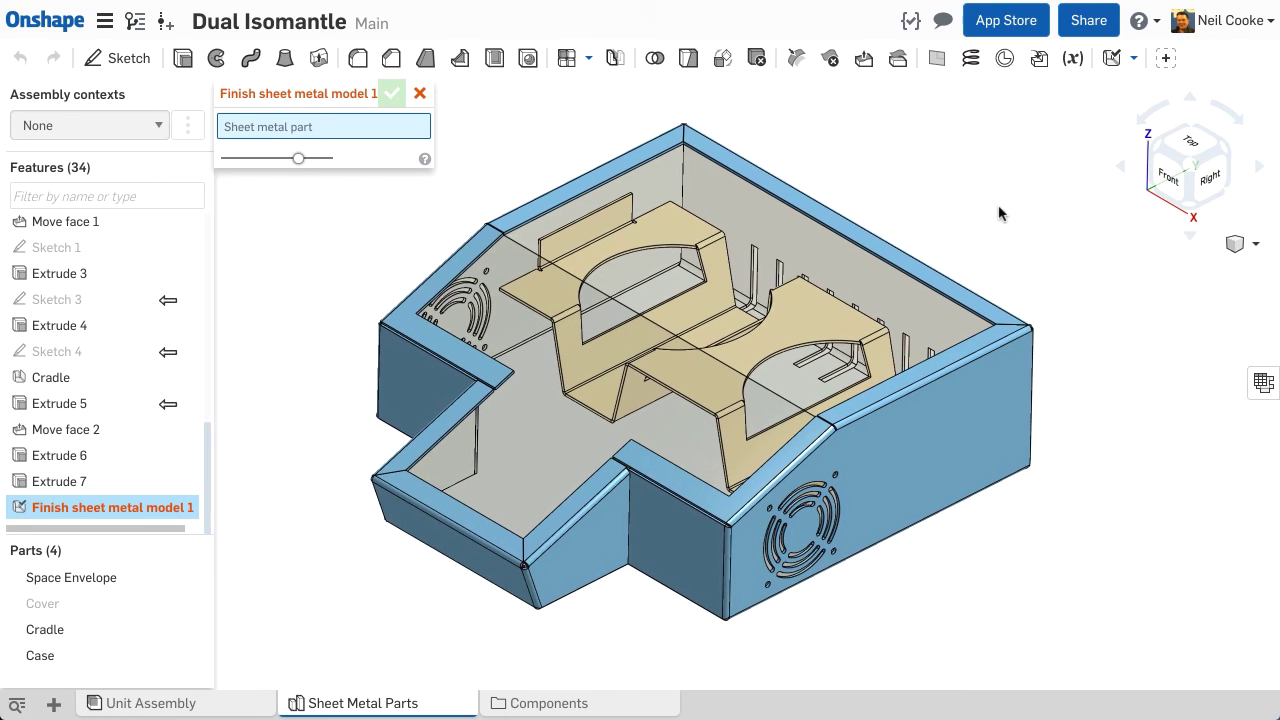
left_click(982, 395)
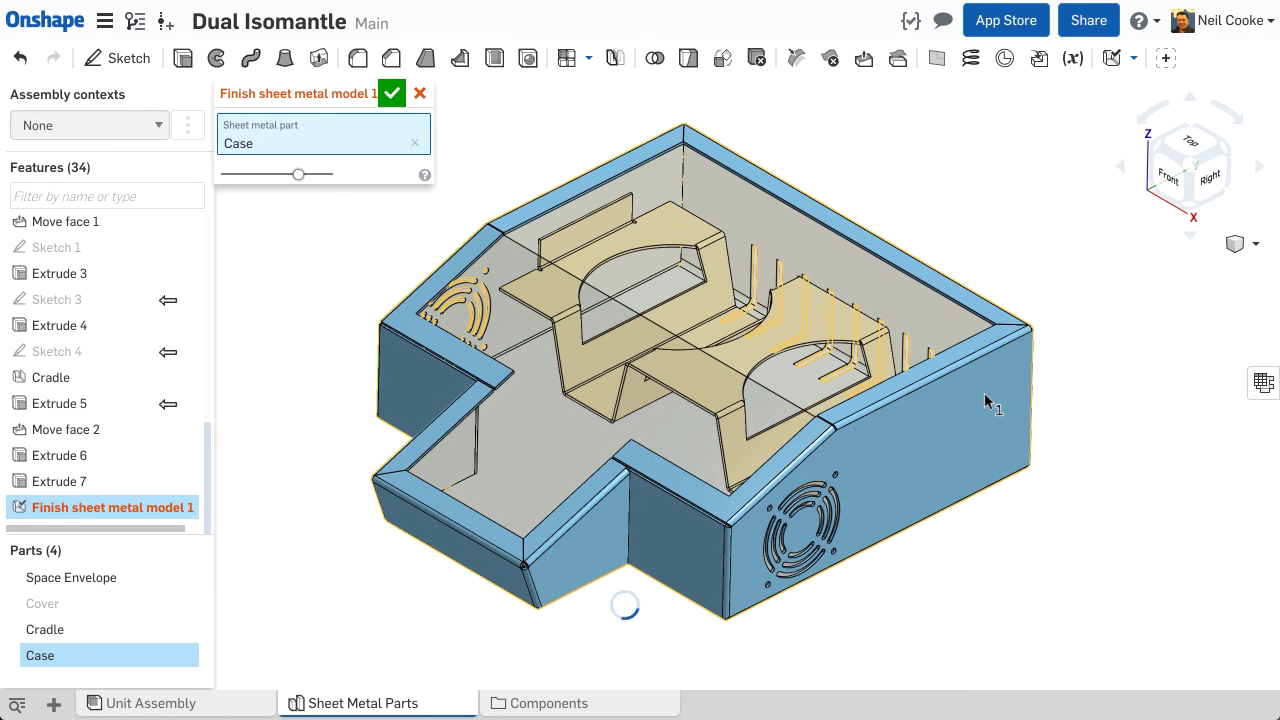
left_click(399, 99)
- Isolate the Case and form round, hollow feet in its base using Extrude, Boolean, Shell and Fillet
right_click(396, 190)
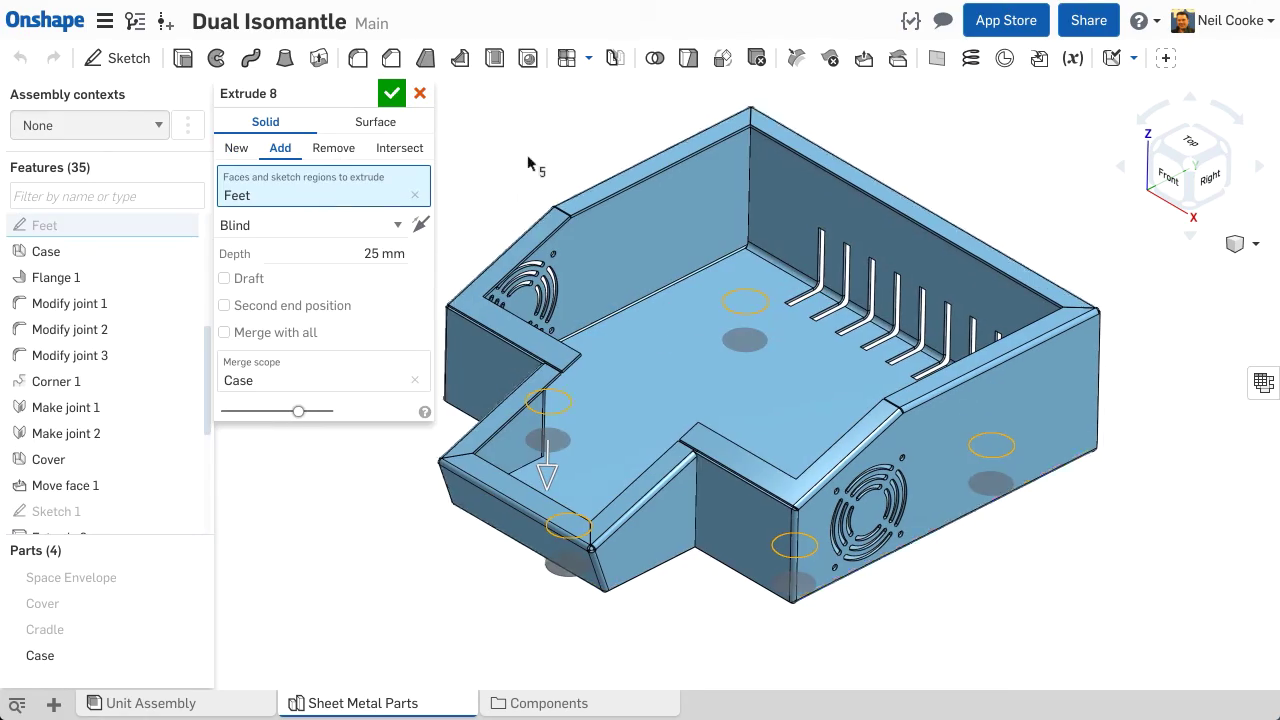
left_click(223, 354)
scroll(594, 457, "up", 5)
key("Return")
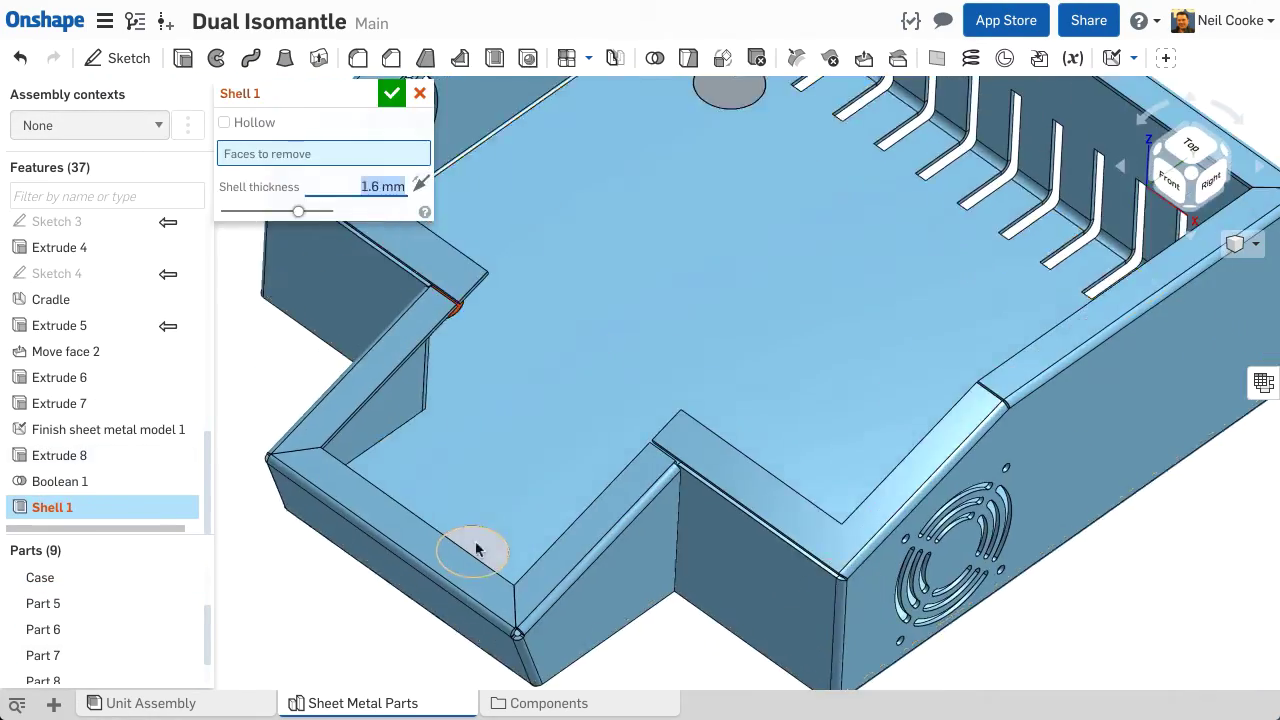
left_click(392, 96)
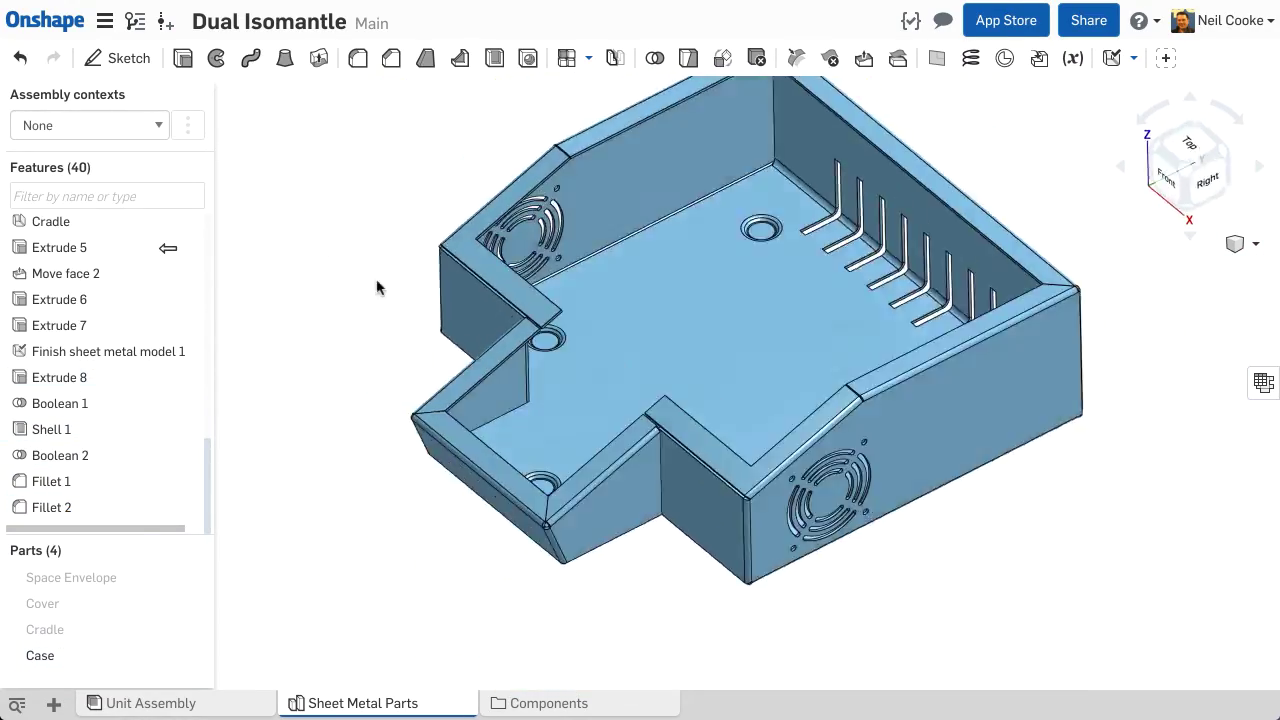
- Examine the formed feet from beneath the Case and from inside it
right_click_drag(376, 287, 397, 200)
scroll(565, 330, "up", 6)
scroll(602, 398, "down", 2)
middle_click_drag(858, 362, 745, 402)
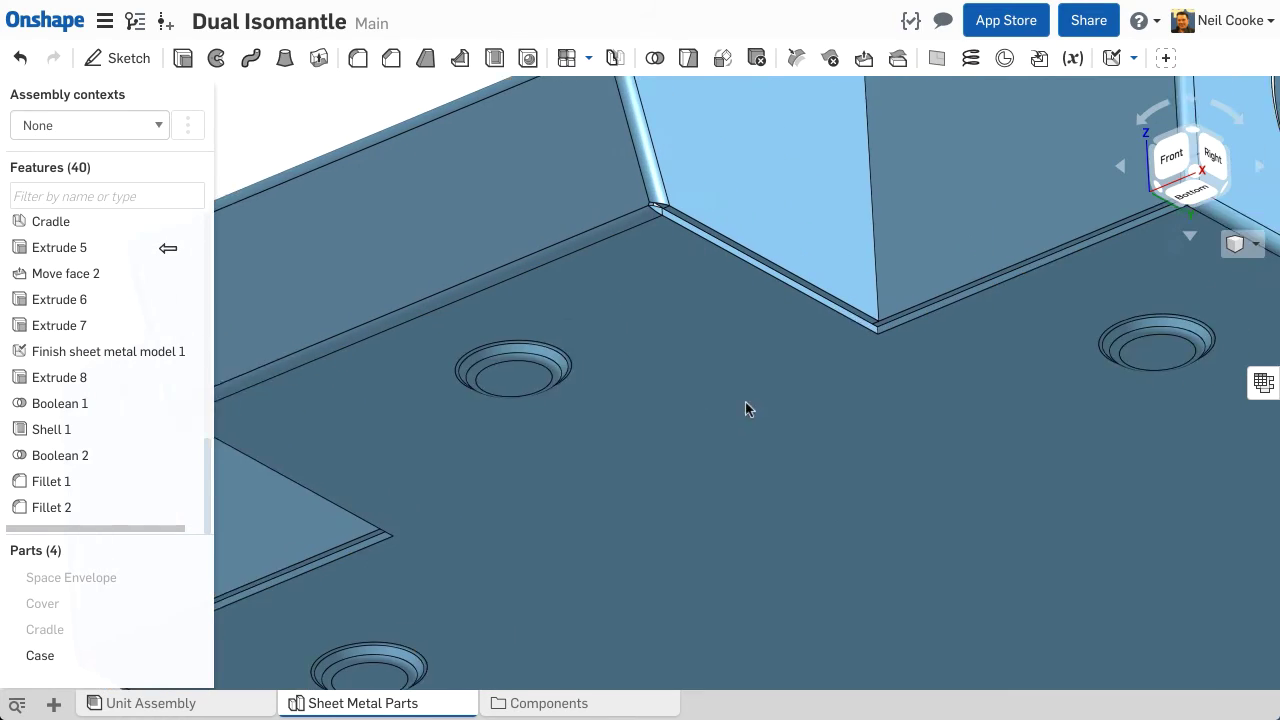
scroll(652, 395, "down", 3)
scroll(794, 443, "down", 6)
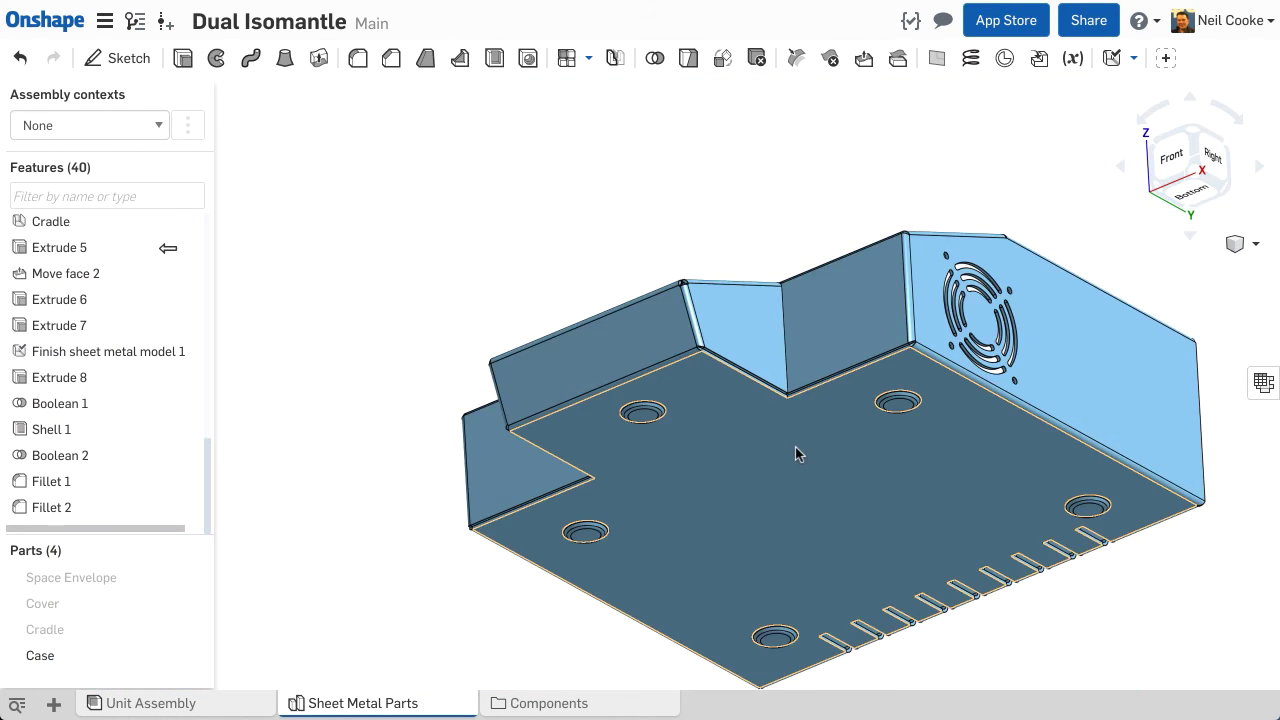
scroll(795, 447, "down", 1)
right_click_drag(806, 207, 776, 278)
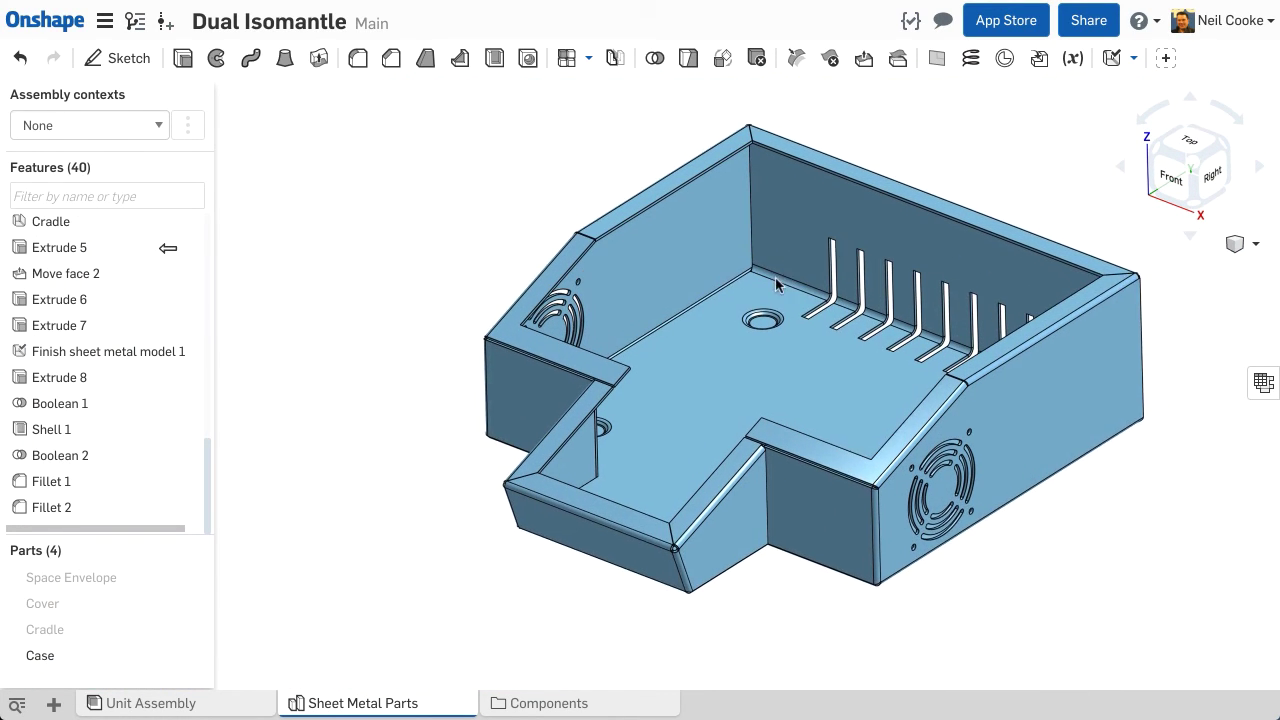
middle_click_drag(776, 279, 733, 273)
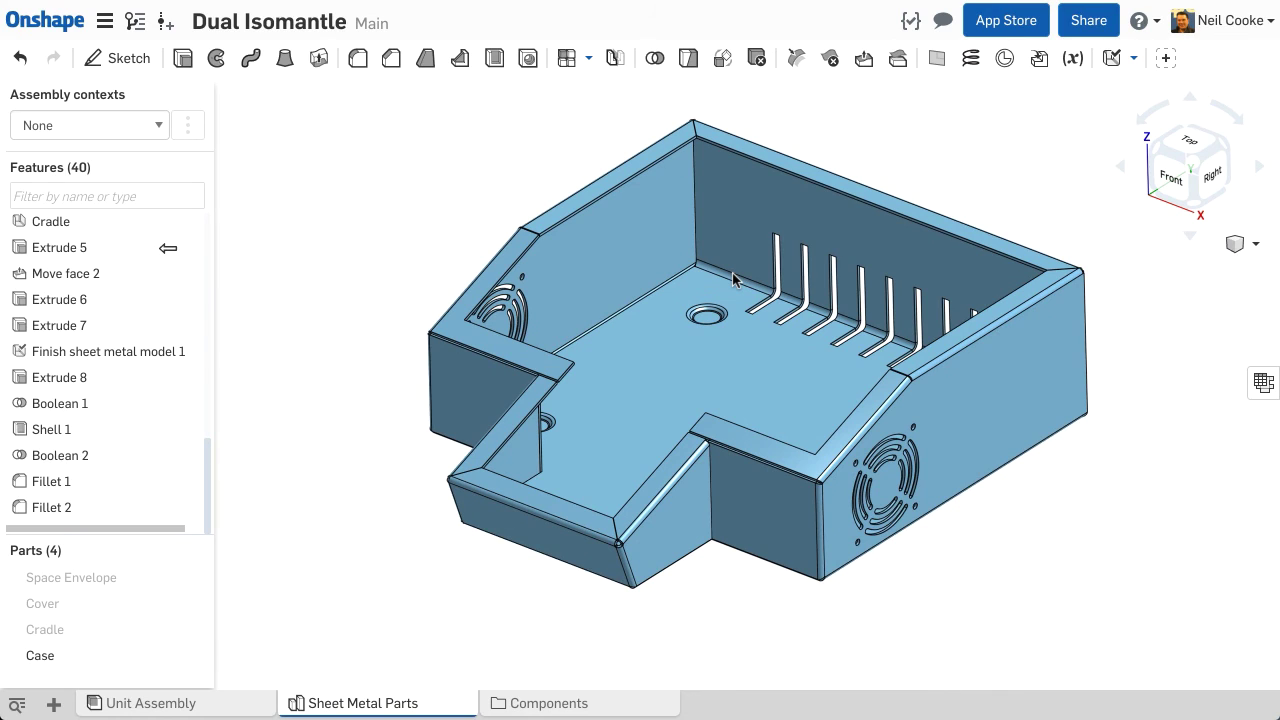
- Show the sheet metal table and flat pattern for the Cradle, viewing the flat pattern from the top
left_click(1263, 382)
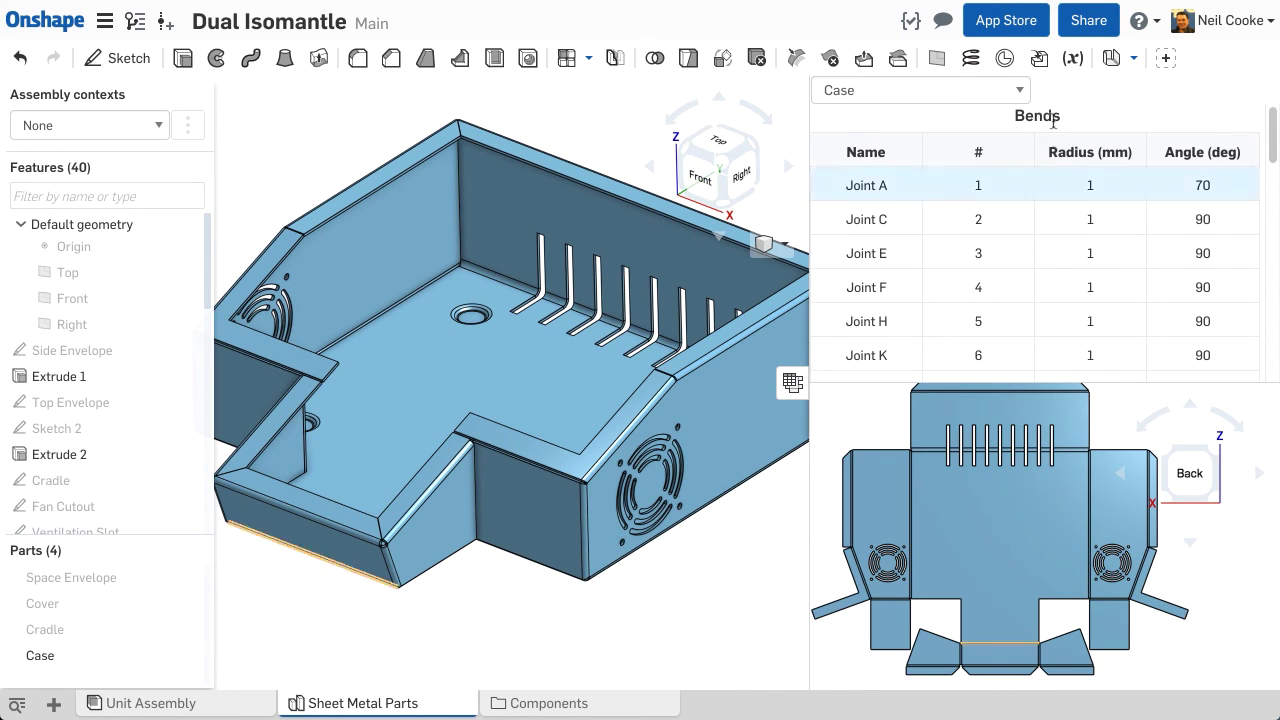
left_click(1021, 94)
left_click(1008, 129)
left_click(1008, 132)
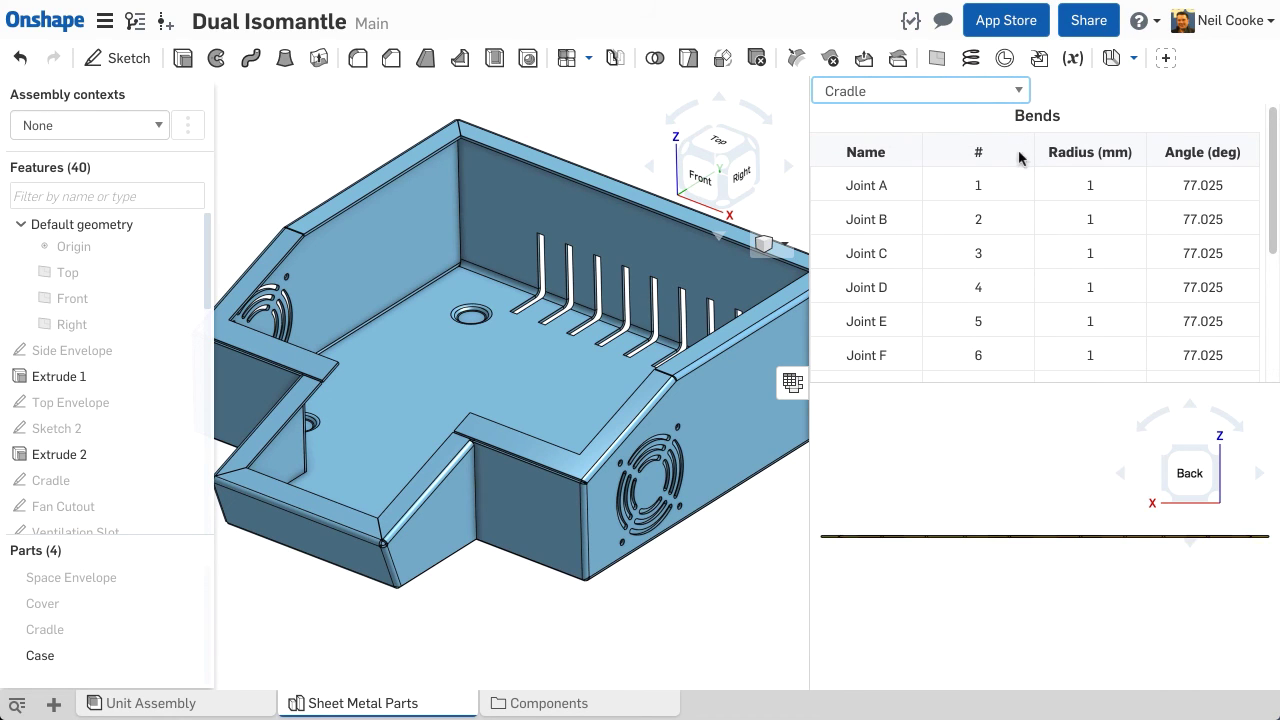
left_click(1190, 455)
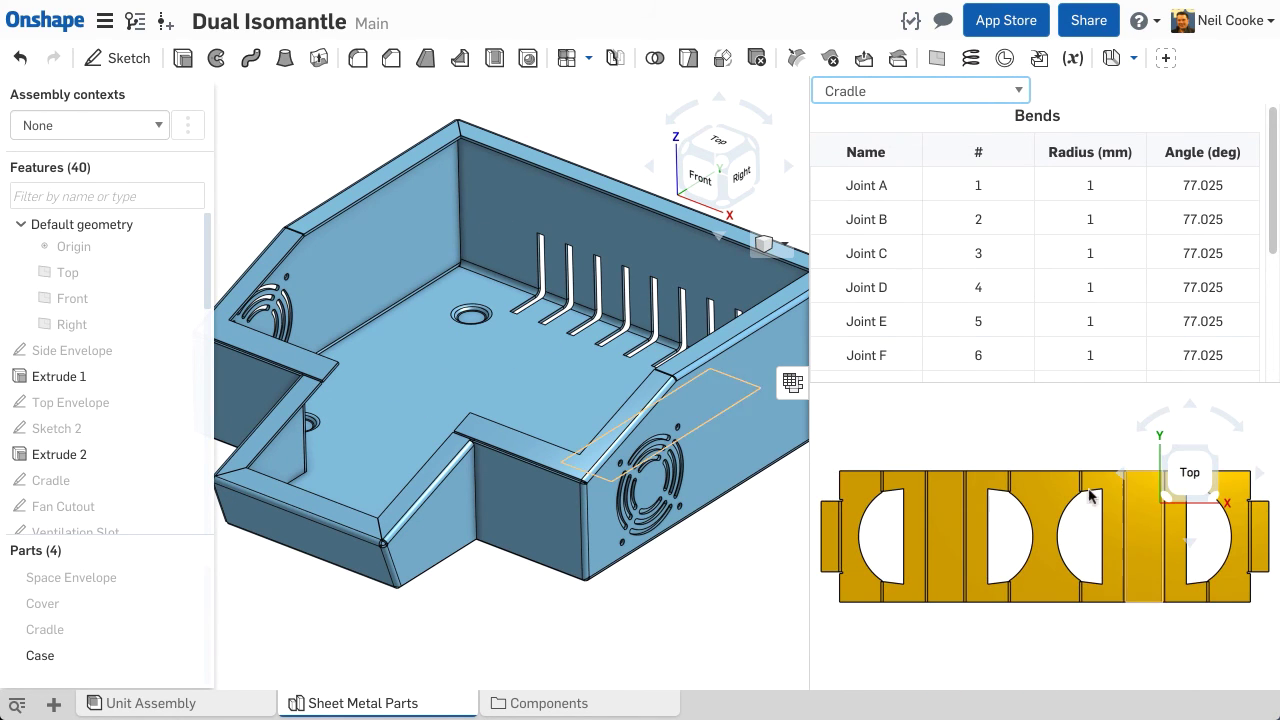
- Create a drawing of the Cradle's flat pattern and place its view near the middle of the sheet
right_click(1014, 544)
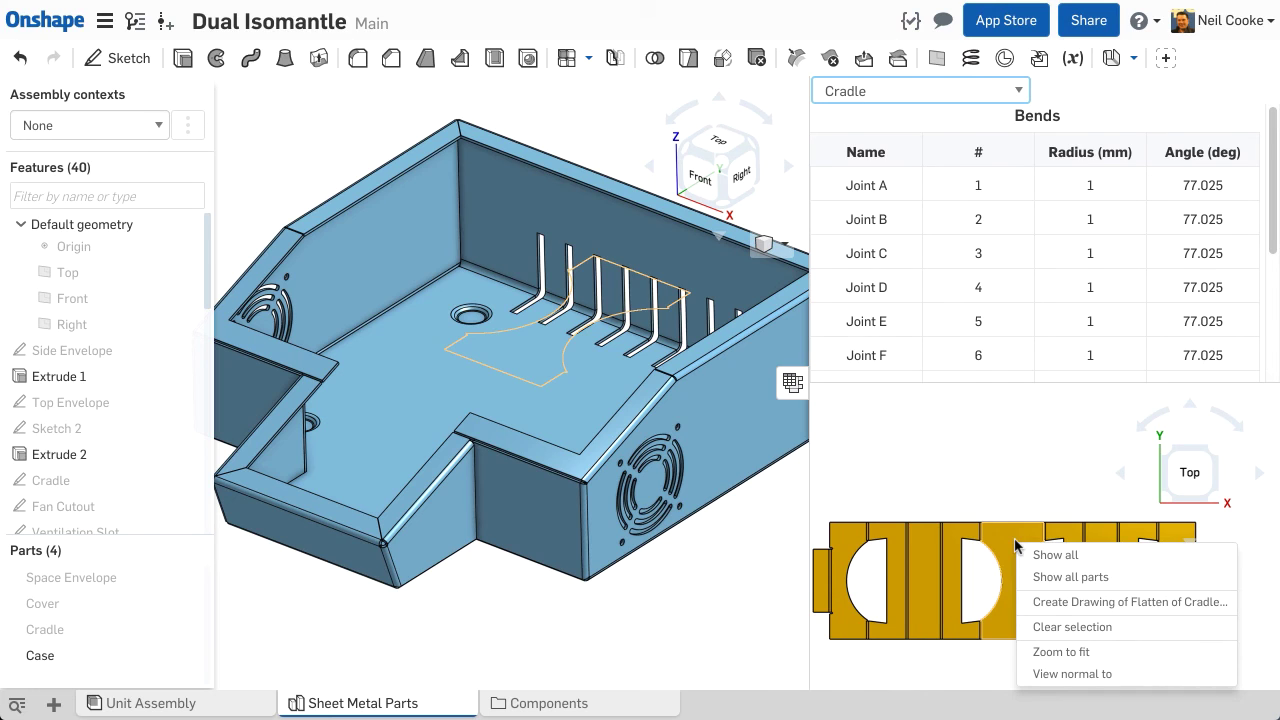
left_click(1059, 604)
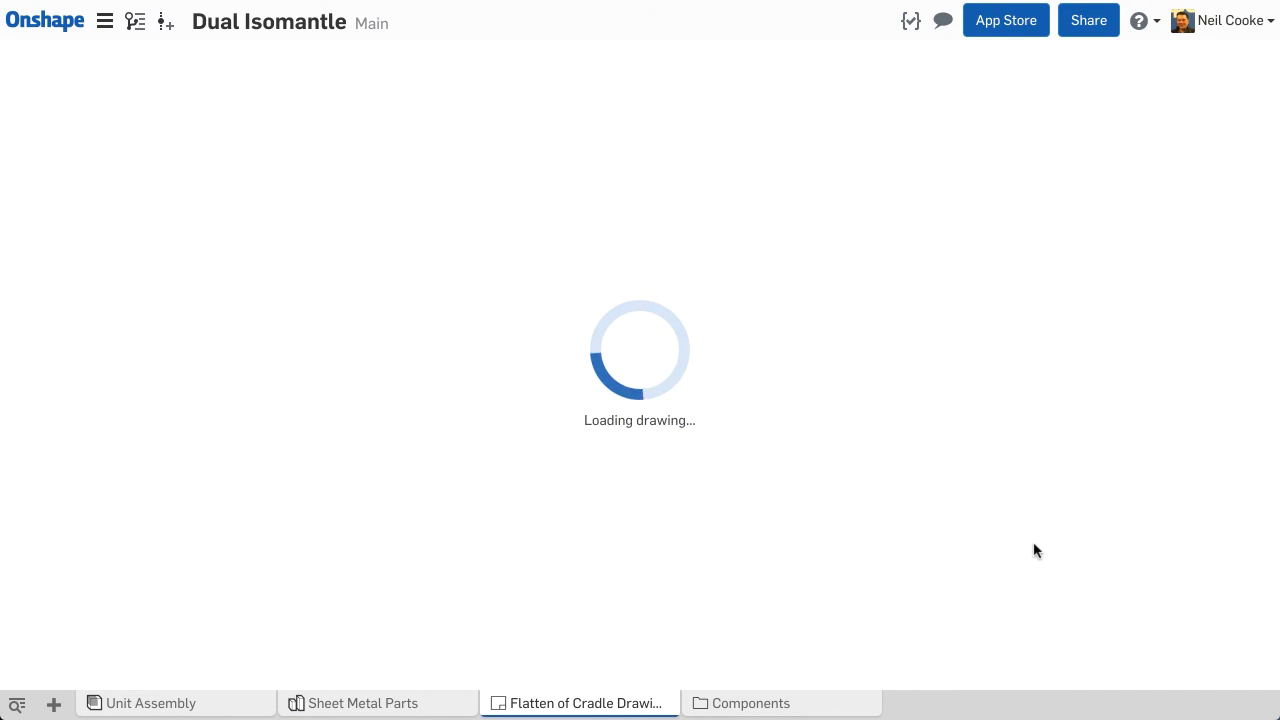
left_click(183, 147)
left_click(54, 91)
left_click(647, 365)
- Set the scale of the Cradle's flat pattern view to 1:1
double_click(700, 390)
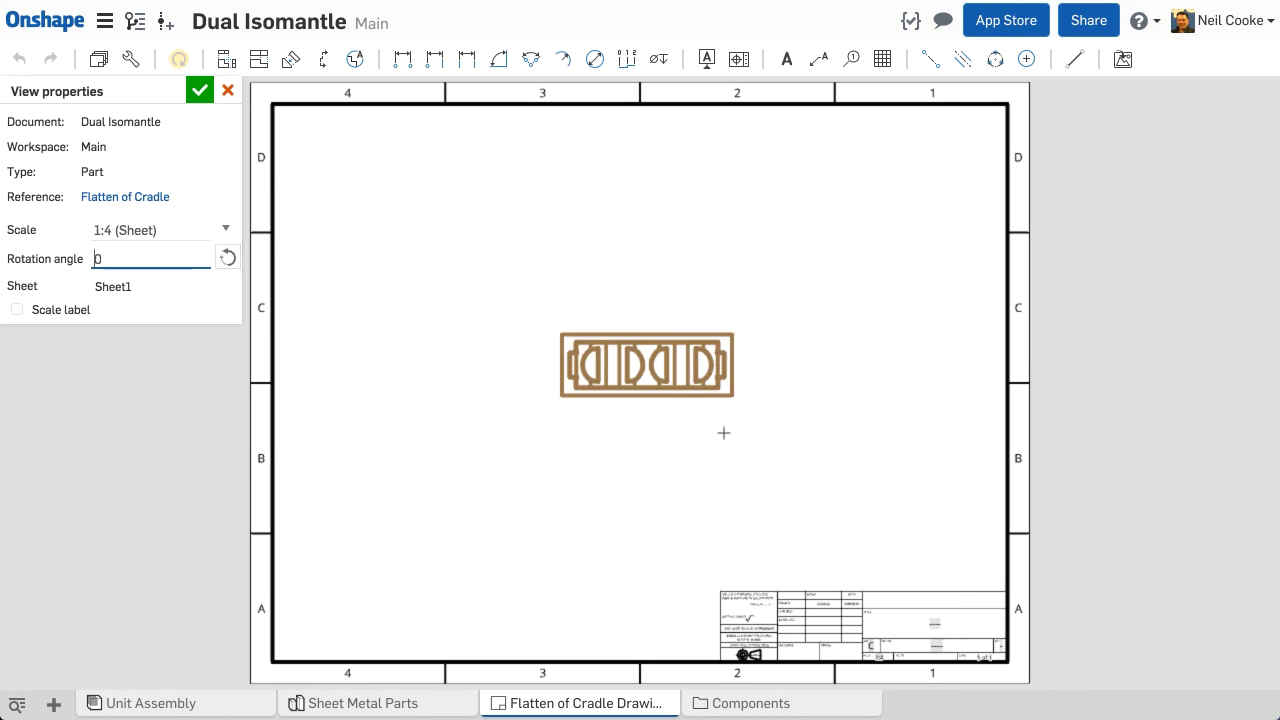
left_click(225, 229)
left_click(195, 89)
- Add centerlines between the bend line pairs of the Cradle's flat pattern, including the end flanges
scroll(362, 262, "up", 5)
left_click(962, 58)
left_click(1050, 343)
middle_click_drag(1009, 343, 104, 254)
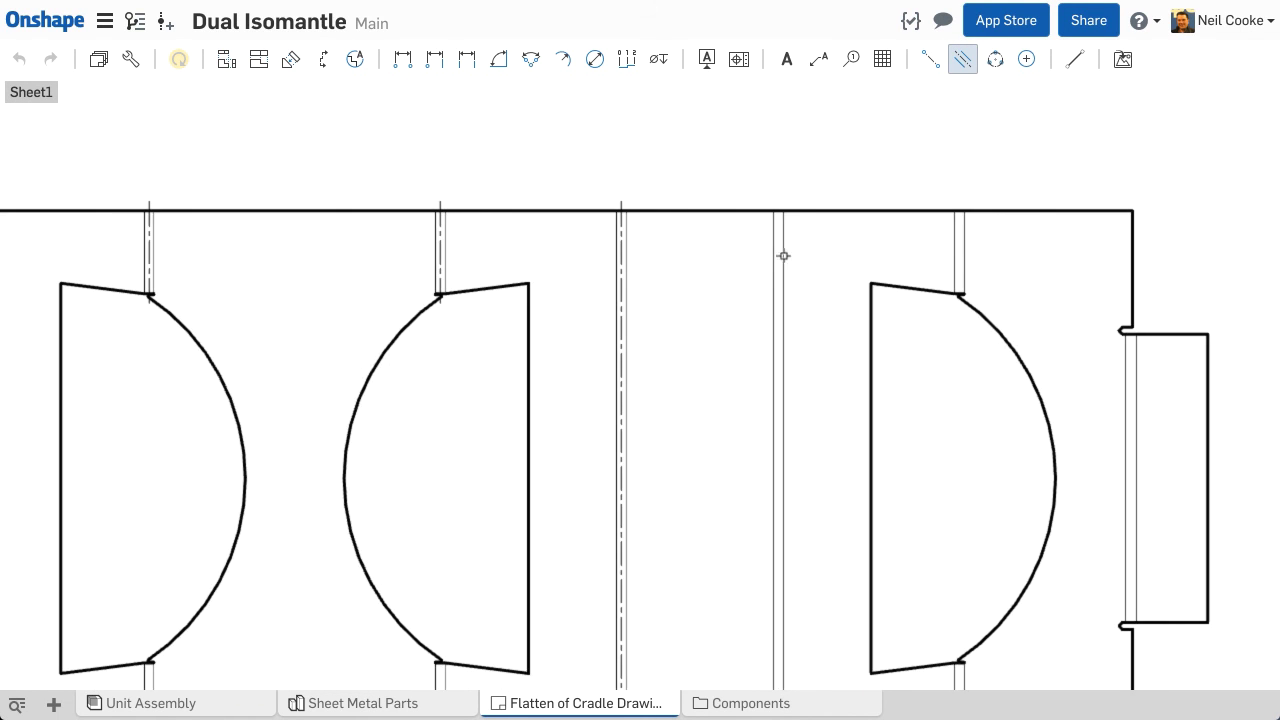
left_click(780, 254)
left_click(1133, 400)
key("Escape")
scroll(1208, 160, "down", 3)
- Add horizontal ordinate dimensions above the Cradle's flat pattern, with the main panel's left edge as the zero reference
left_click(214, 217)
left_click(1051, 540)
middle_click_drag(454, 103, 485, 113)
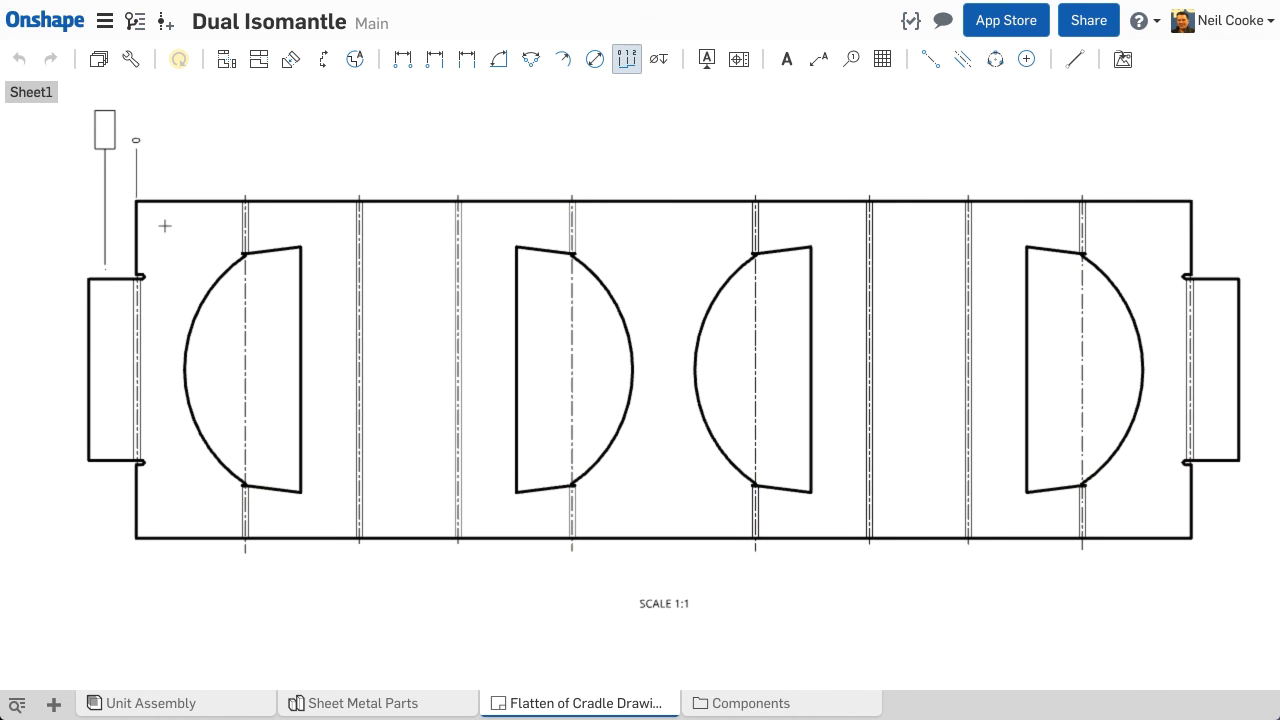
key("f")
key("Escape")
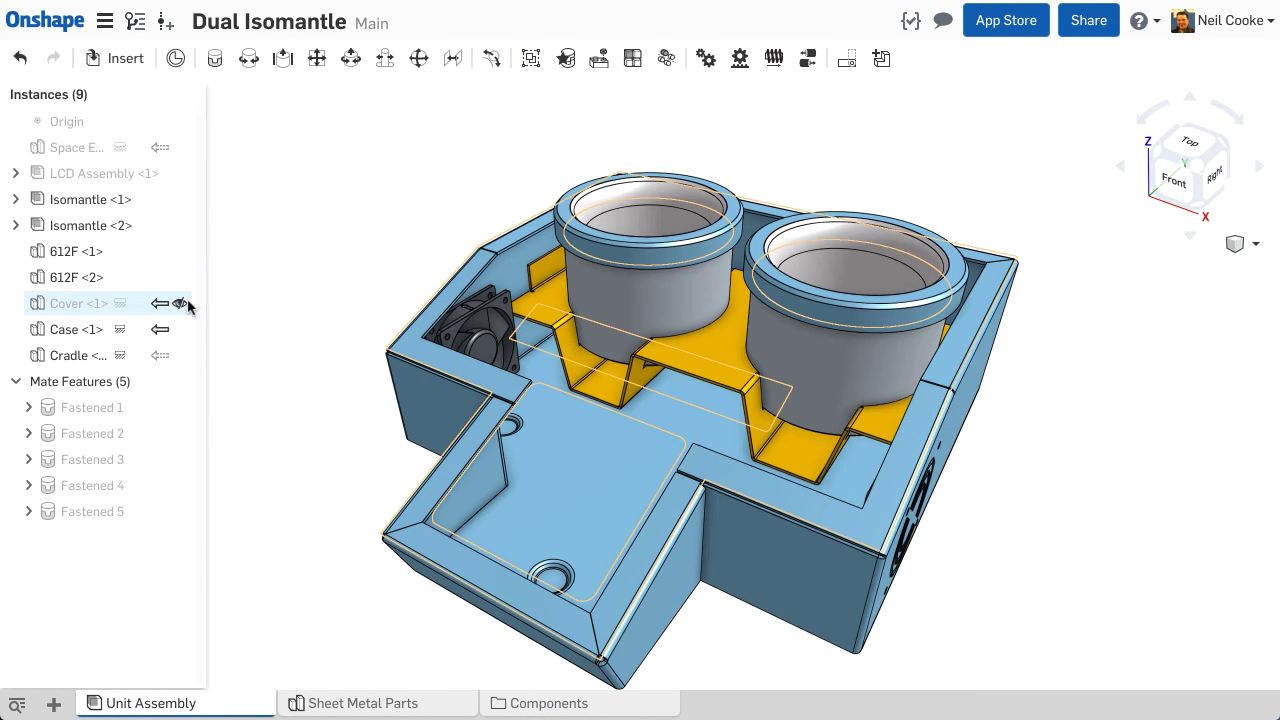
- Show the Cover and the LCD Assembly in the Unit Assembly and view the complete unit
left_click(180, 304)
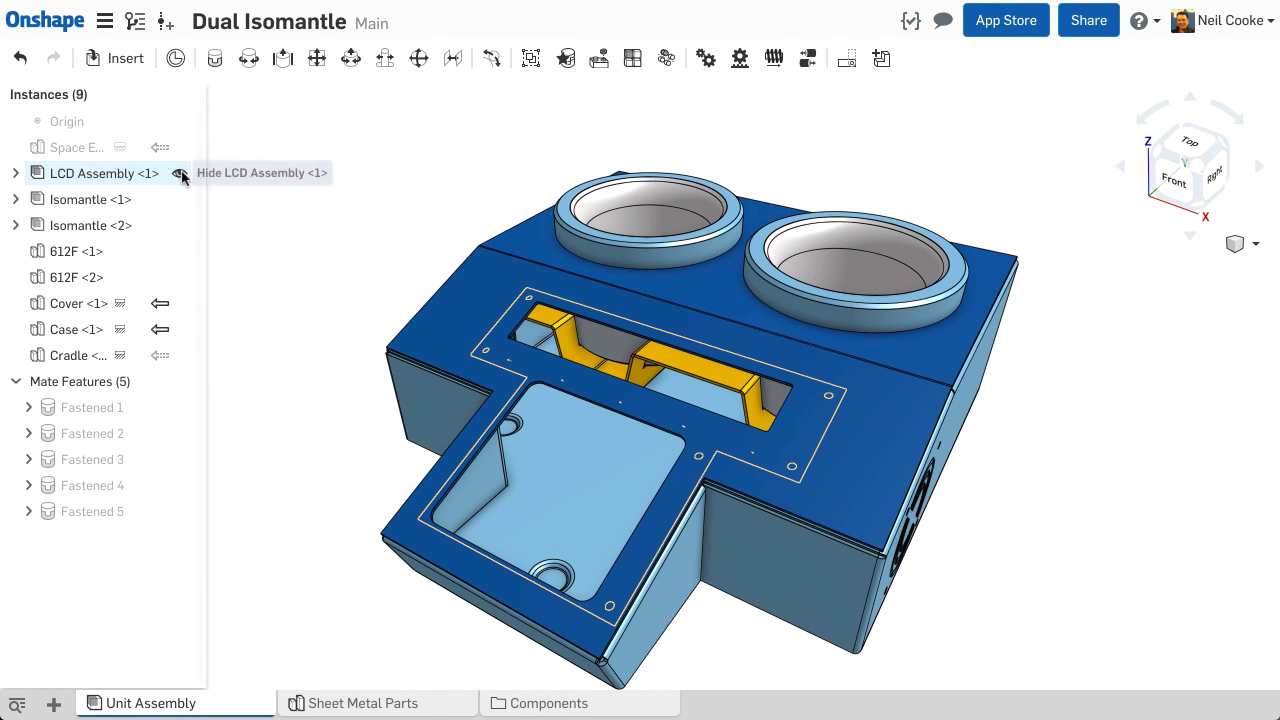
left_click(180, 174)
right_click_drag(356, 211, 362, 261)
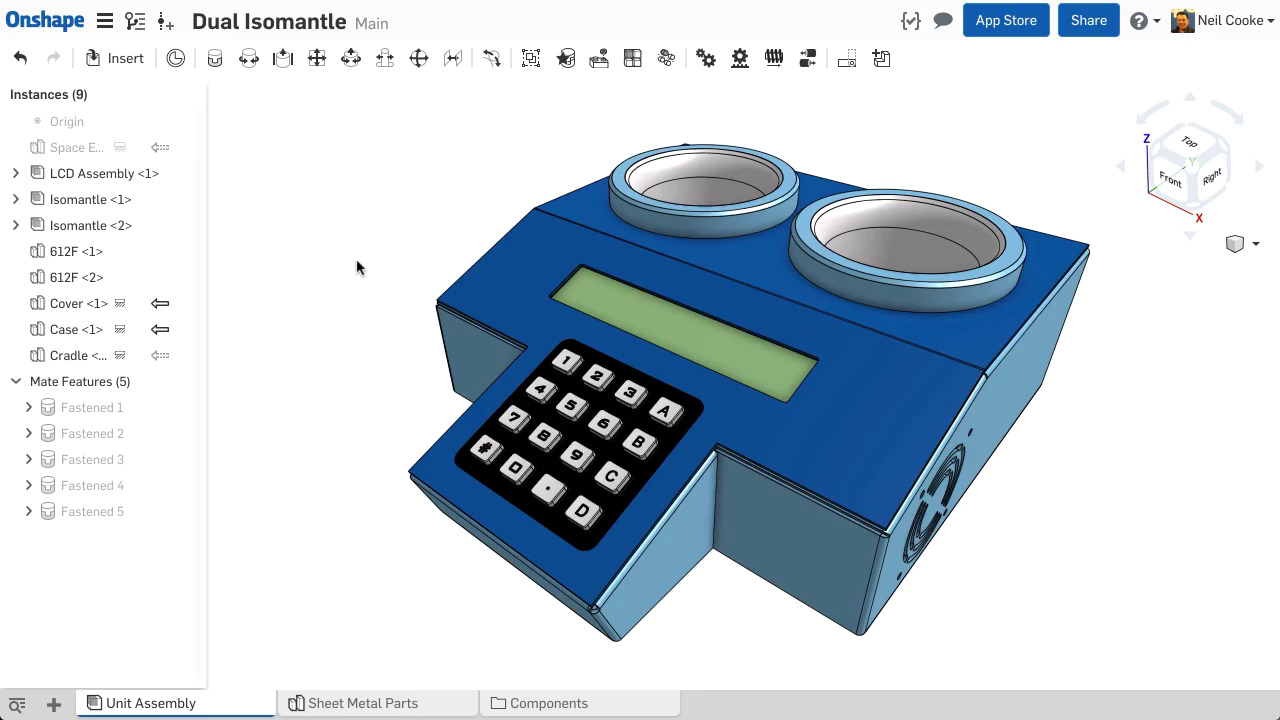